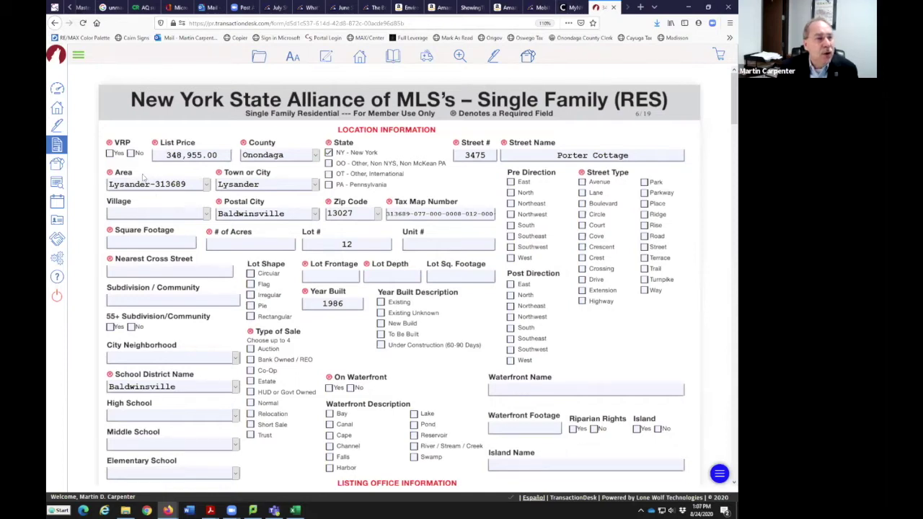
Switch from the Porter Cottage listing form to the CNYIS member portal browser tab
{"action": "left_click", "coordinate": [569, 7]}
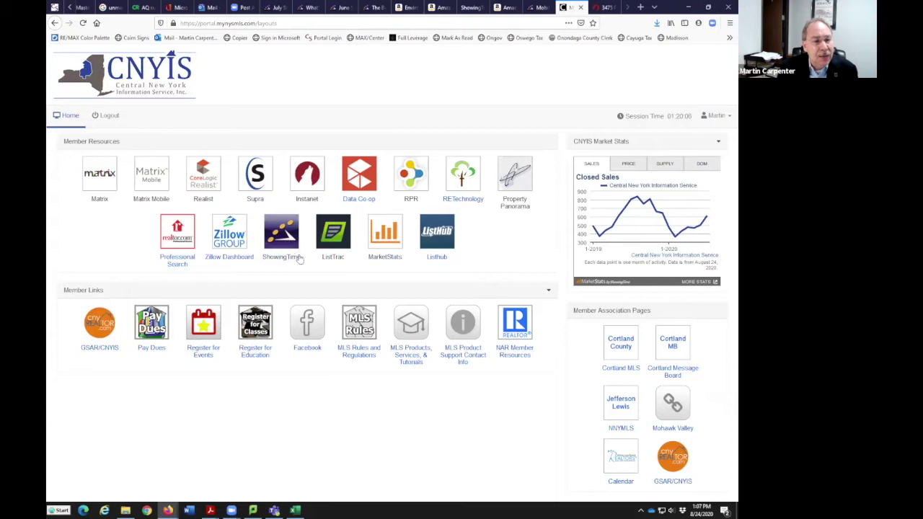
Launch ShowingTime from the portal's Member Resources to reach the Office Home dashboard
{"action": "left_click", "coordinate": [289, 245]}
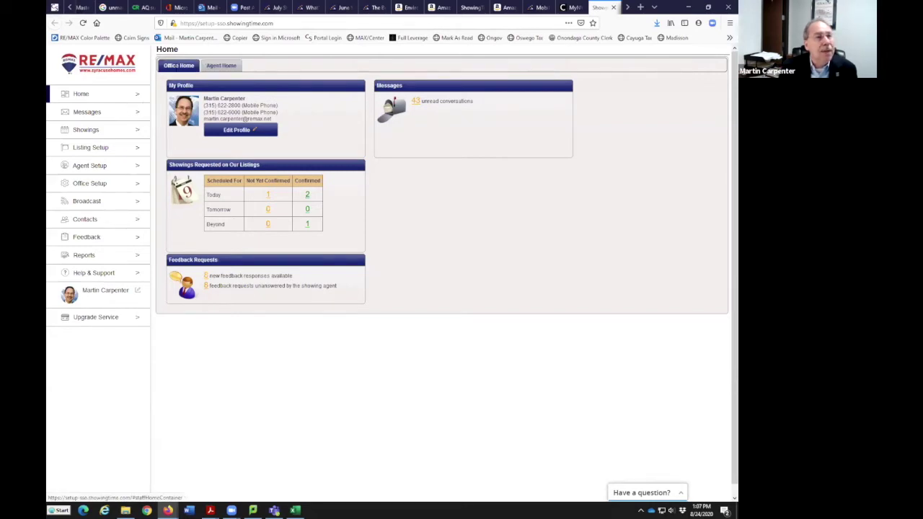
Check Agent Home, return to and reload Office Home, then go to Messages
{"action": "left_click", "coordinate": [223, 67]}
{"action": "left_click", "coordinate": [188, 69]}
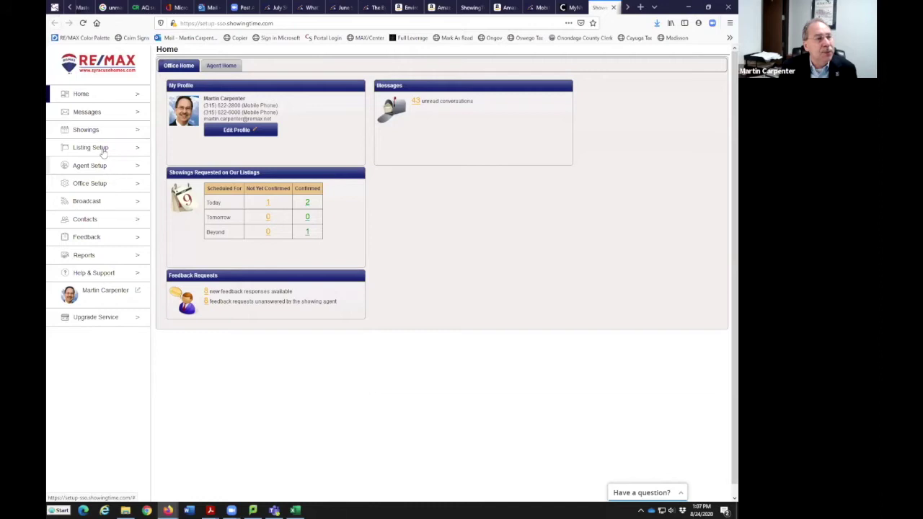
{"action": "left_click", "coordinate": [81, 94]}
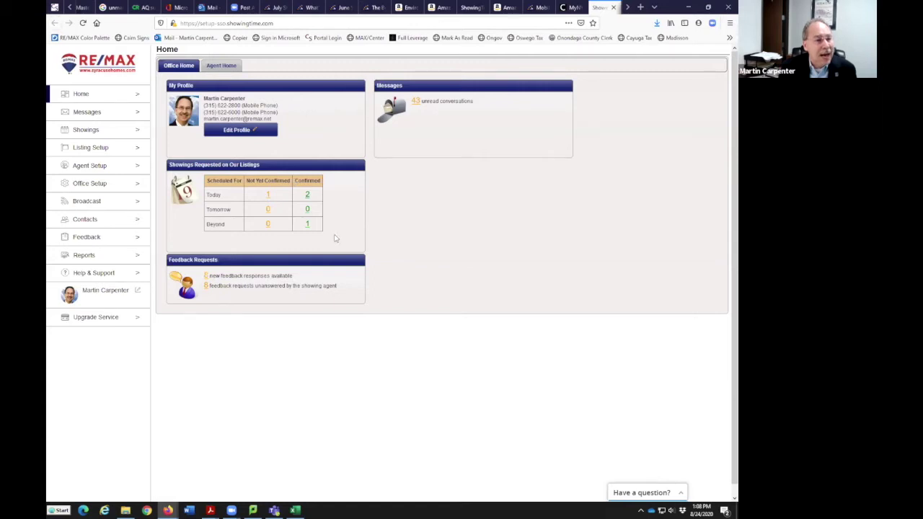
{"action": "left_click", "coordinate": [100, 113]}
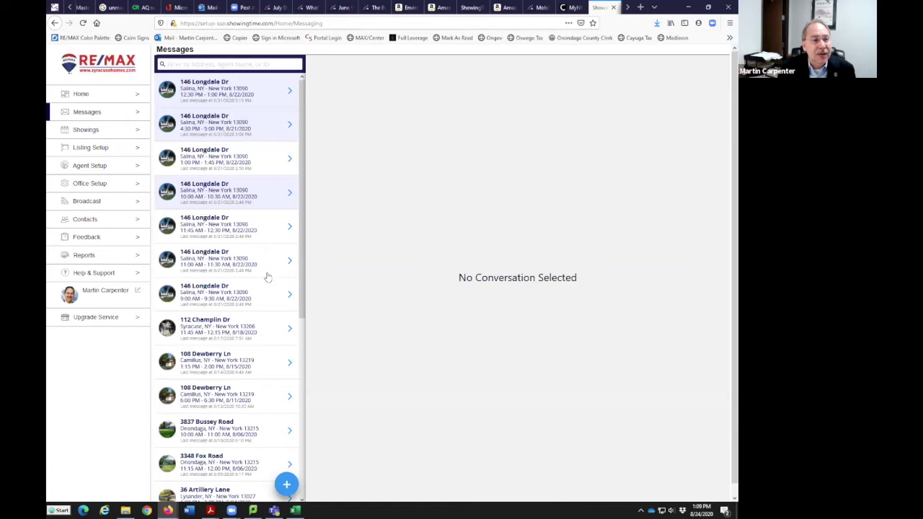
{"action": "left_click", "coordinate": [276, 240]}
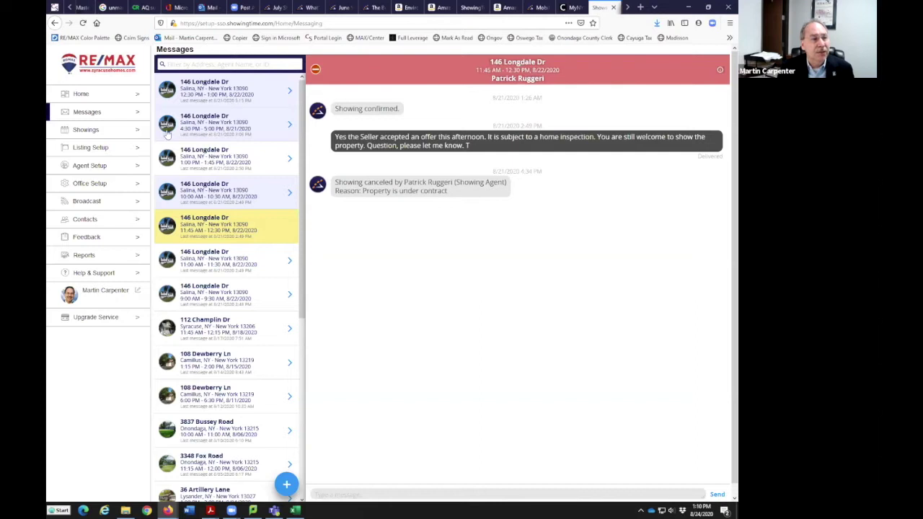
{"action": "left_click", "coordinate": [97, 132]}
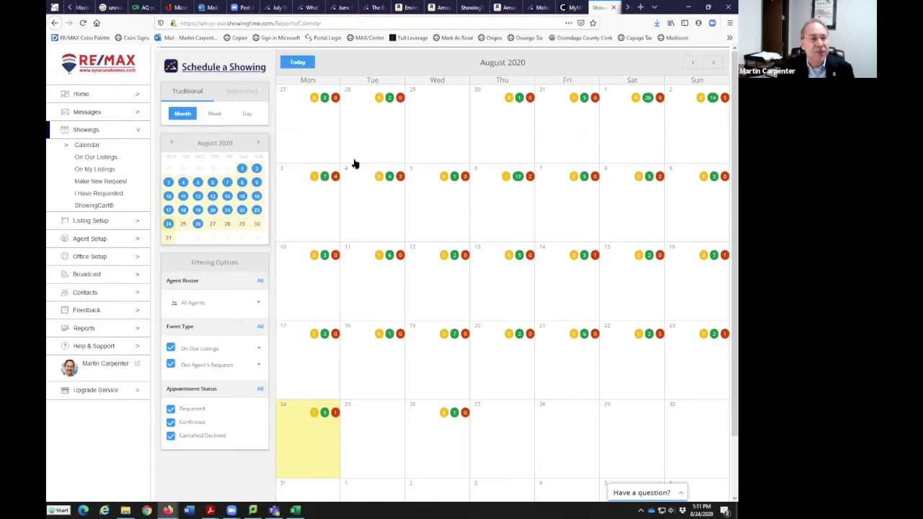
View the August 2020 calendar by week, August 24 day, and month, then open Listing Setup
{"action": "left_click", "coordinate": [211, 113]}
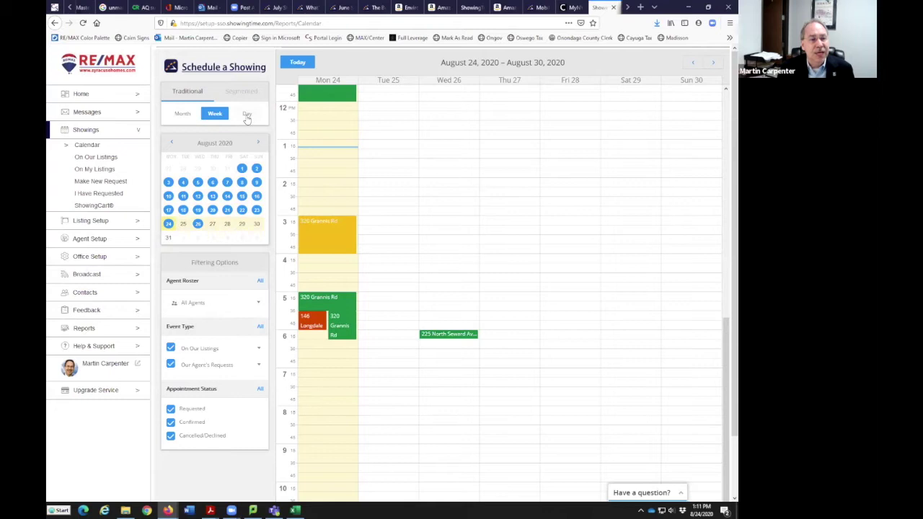
{"action": "left_click", "coordinate": [247, 116]}
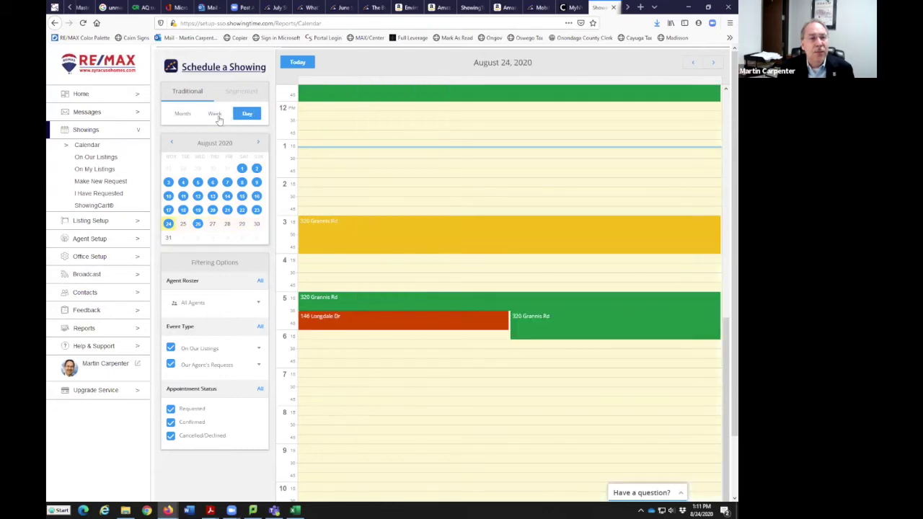
{"action": "left_click", "coordinate": [216, 116]}
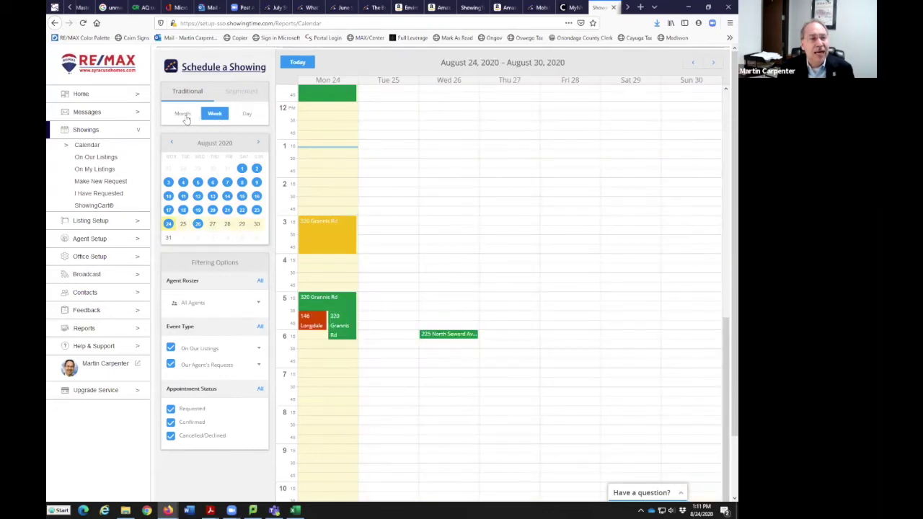
{"action": "left_click", "coordinate": [184, 115]}
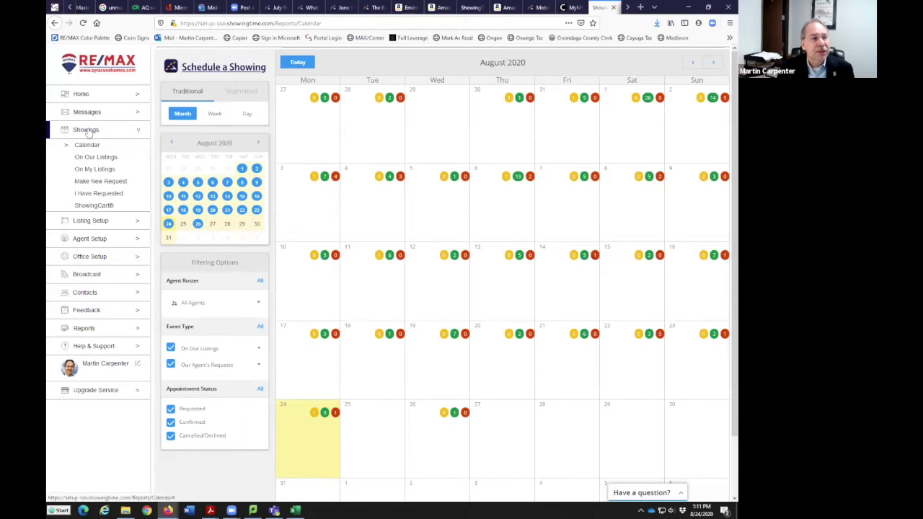
{"action": "left_click", "coordinate": [90, 220]}
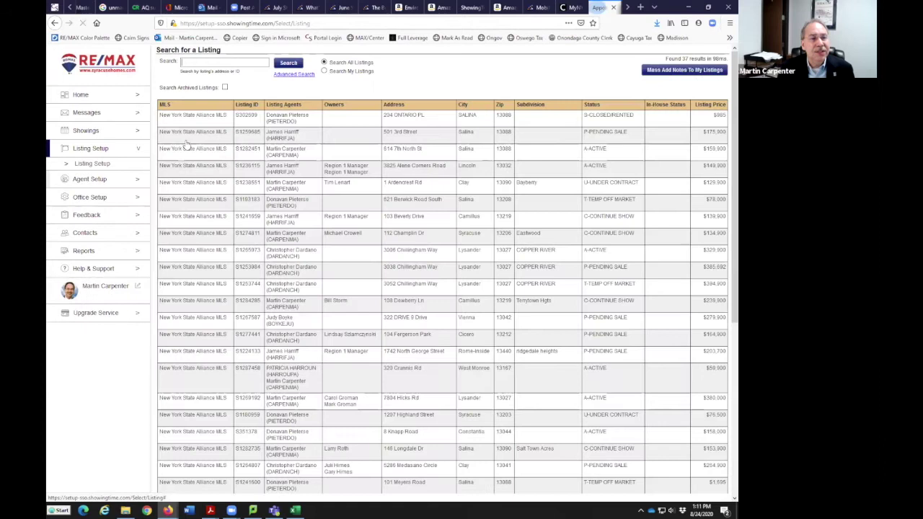
Restrict the listing search to Search My Listings, then go to Agents & Staff
{"action": "left_click", "coordinate": [324, 70]}
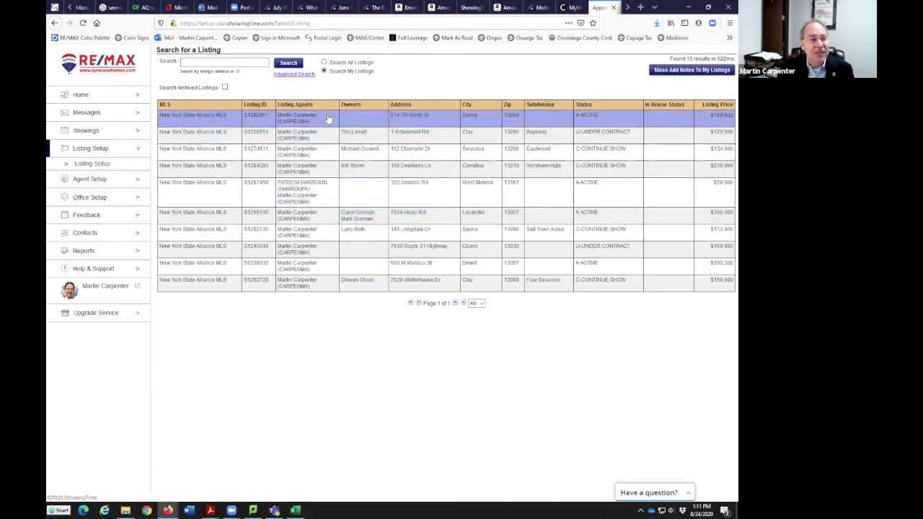
{"action": "left_click", "coordinate": [110, 180]}
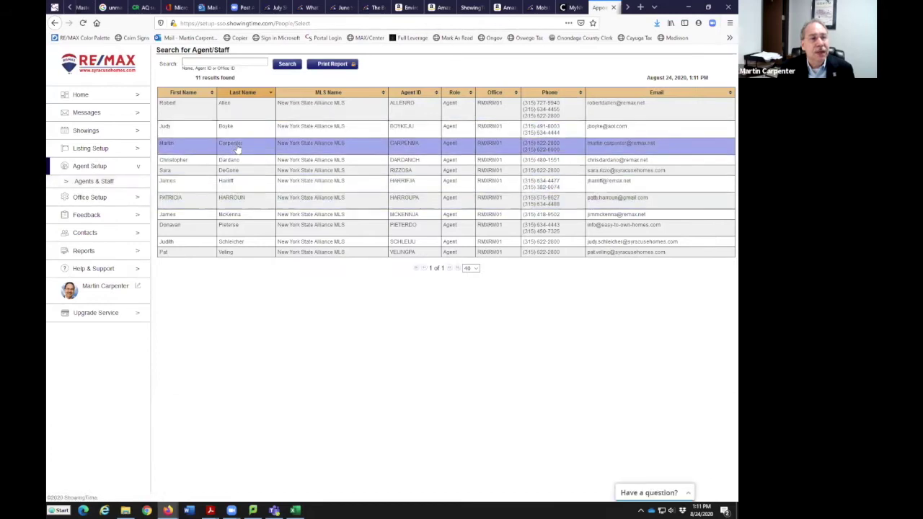
Open your own row in the Agents & Staff table to view your agent profile
{"action": "left_click", "coordinate": [264, 144]}
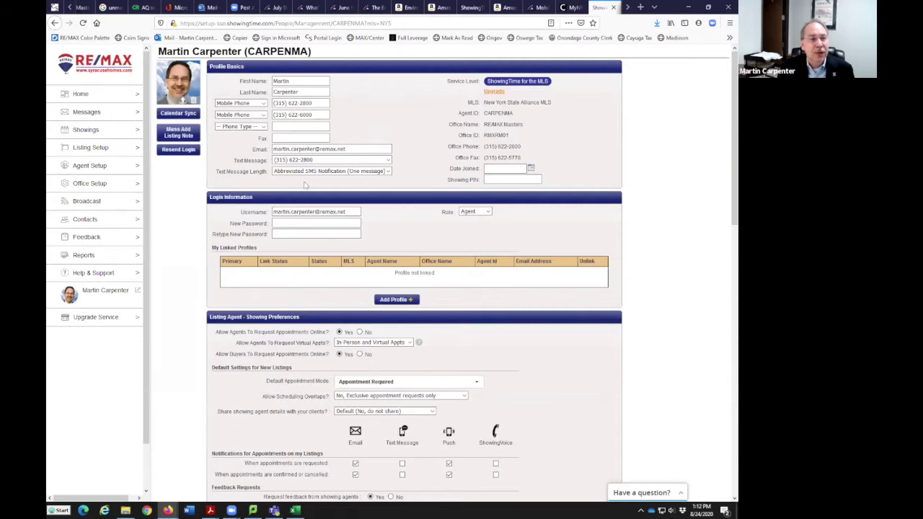
In the showing preferences, keep both In-Person and Virtual appointment requests allowed
{"action": "scroll", "coordinate": [411, 302], "scroll_direction": "down", "scroll_amount": 1}
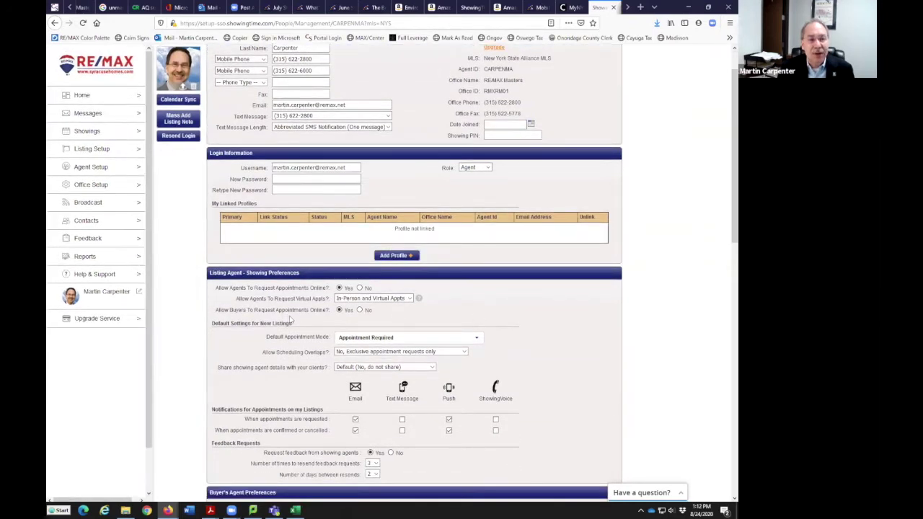
{"action": "scroll", "coordinate": [288, 314], "scroll_direction": "down", "scroll_amount": 2}
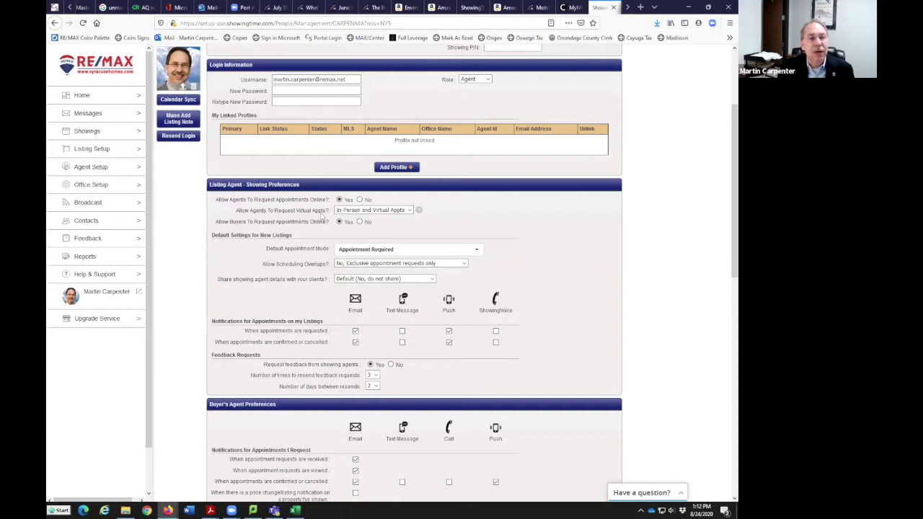
{"action": "left_click", "coordinate": [410, 210]}
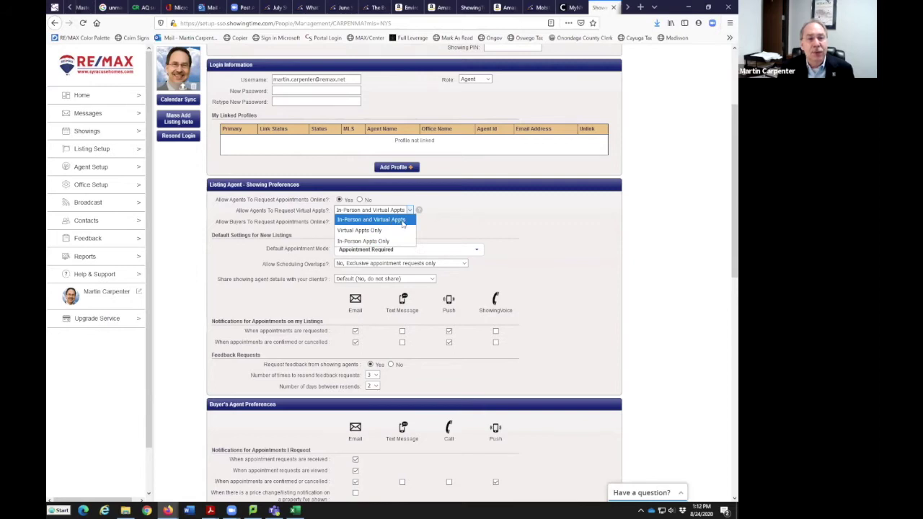
{"action": "left_click", "coordinate": [402, 221]}
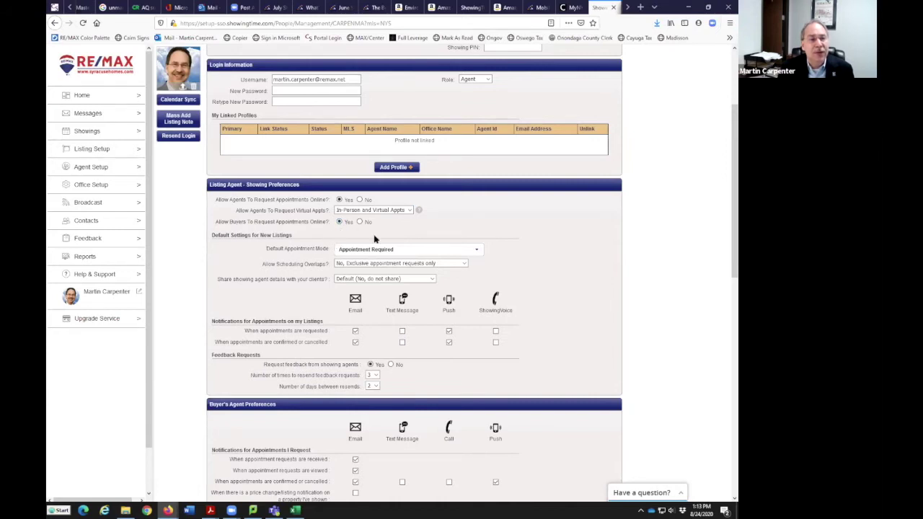
{"action": "scroll", "coordinate": [539, 261], "scroll_direction": "down", "scroll_amount": 3}
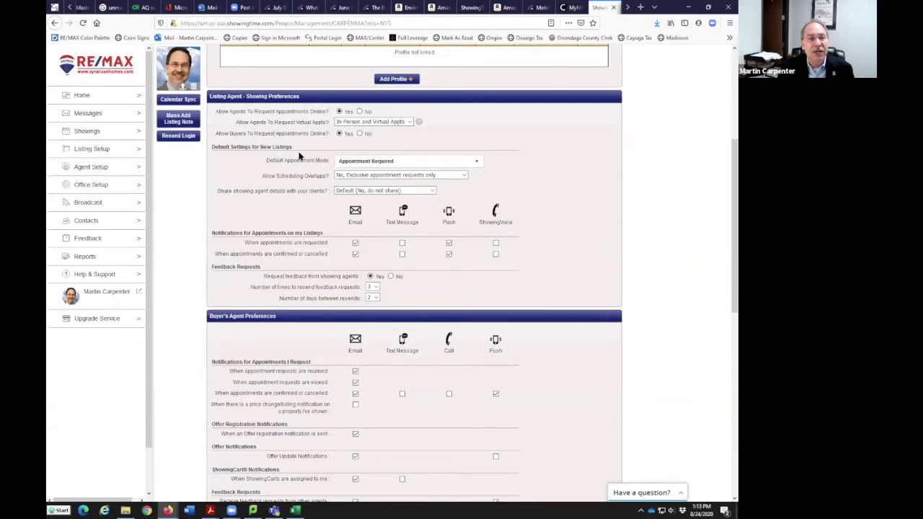
Keep Appointment Required as default mode and set overlaps to exclusive requests only
{"action": "left_click", "coordinate": [476, 164]}
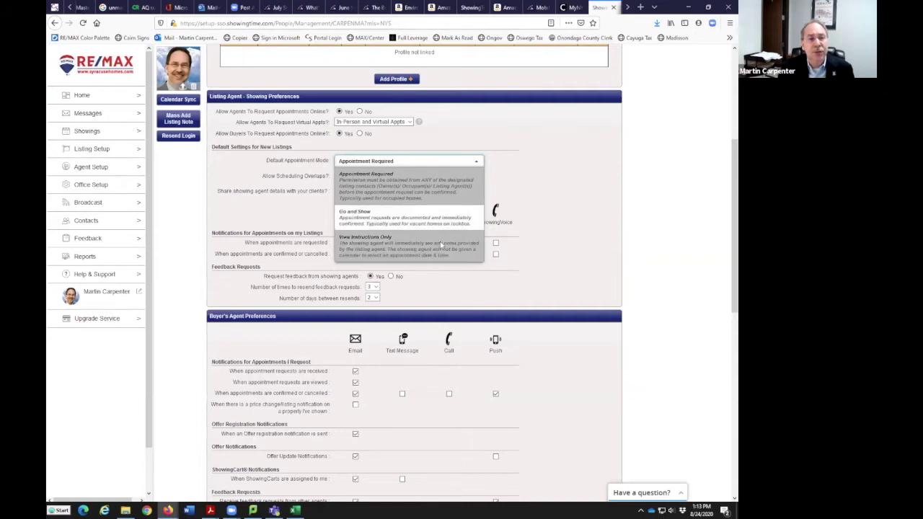
{"action": "left_click", "coordinate": [439, 185]}
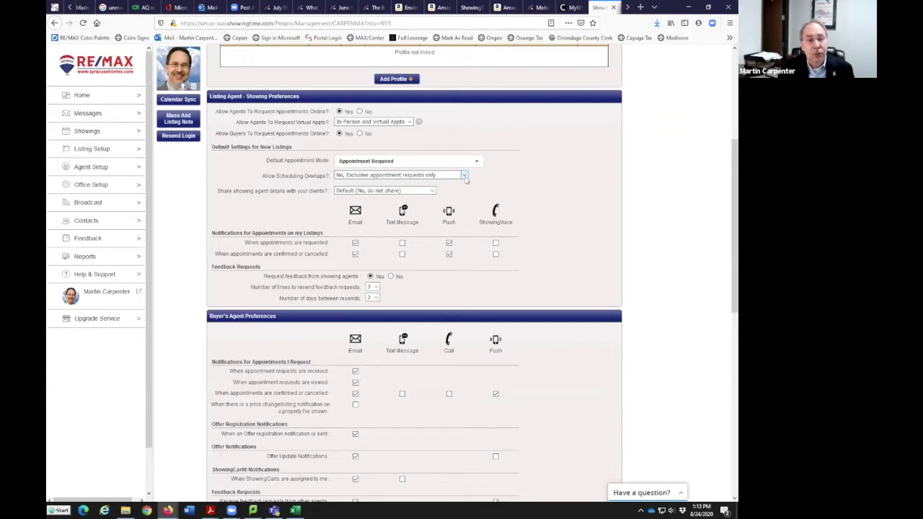
{"action": "left_click", "coordinate": [465, 176]}
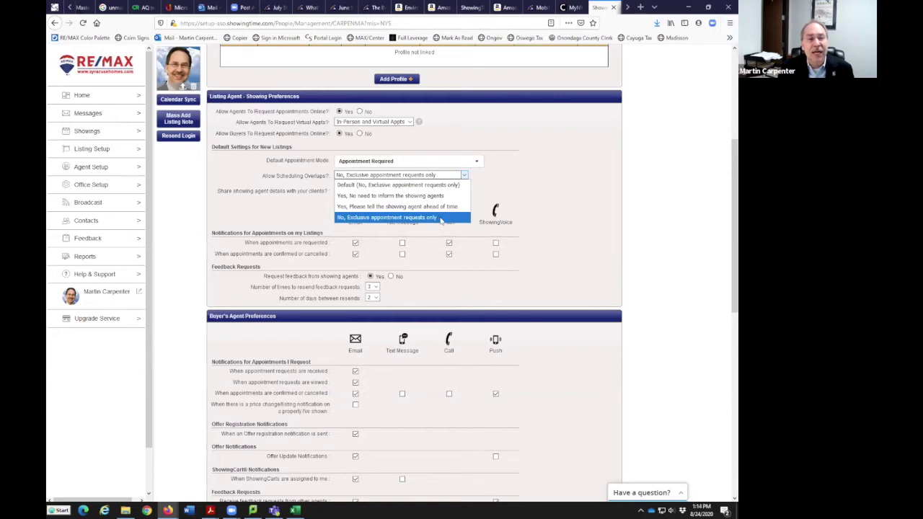
{"action": "left_click", "coordinate": [442, 219]}
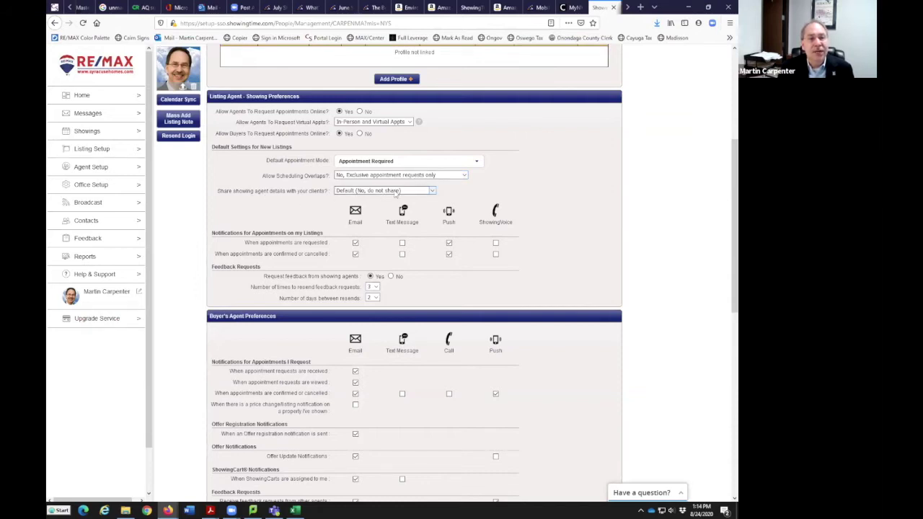
{"action": "left_click", "coordinate": [431, 192]}
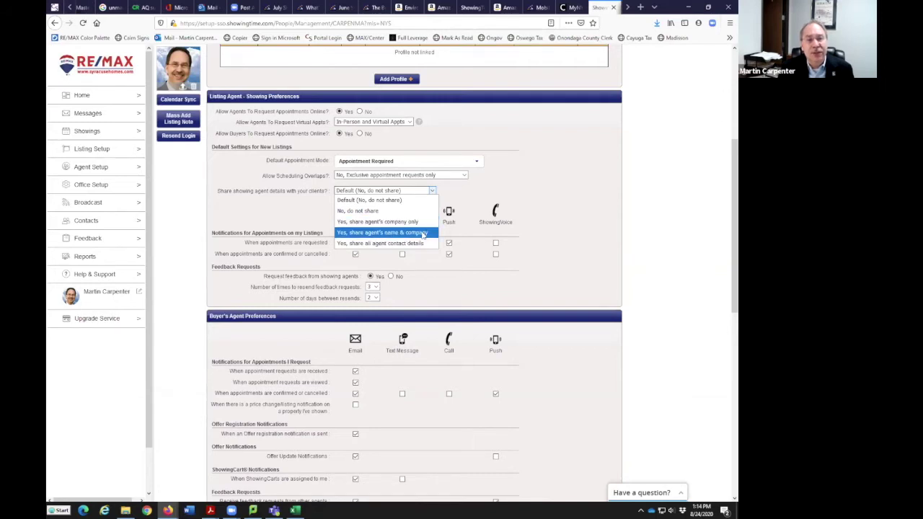
{"action": "left_click", "coordinate": [483, 191]}
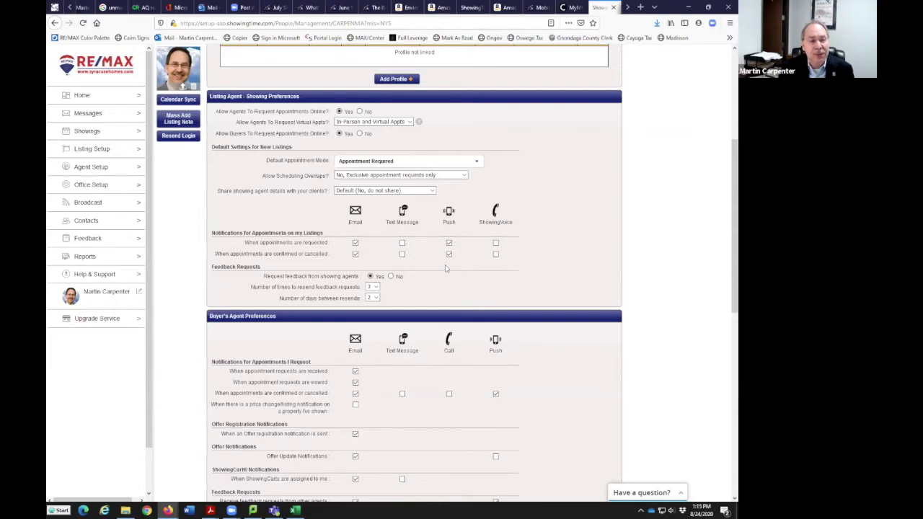
{"action": "scroll", "coordinate": [453, 279], "scroll_direction": "down", "scroll_amount": 1}
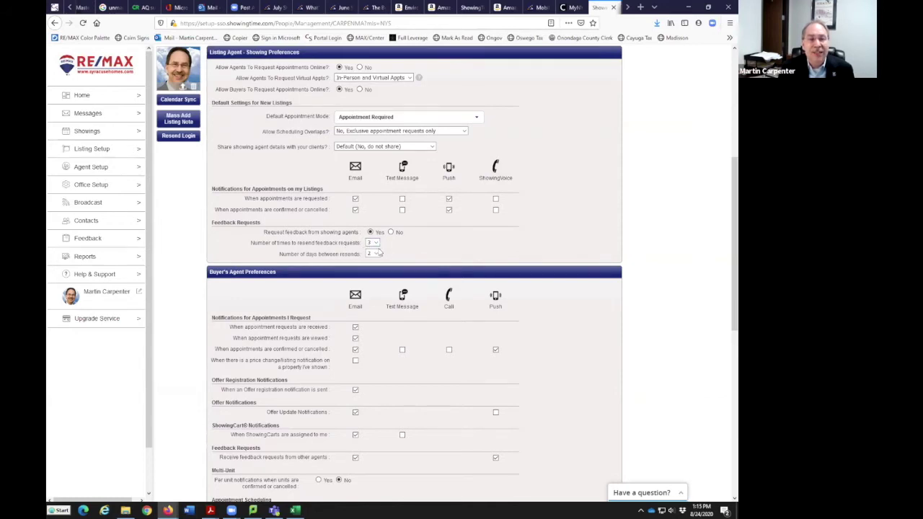
{"action": "left_click", "coordinate": [375, 243]}
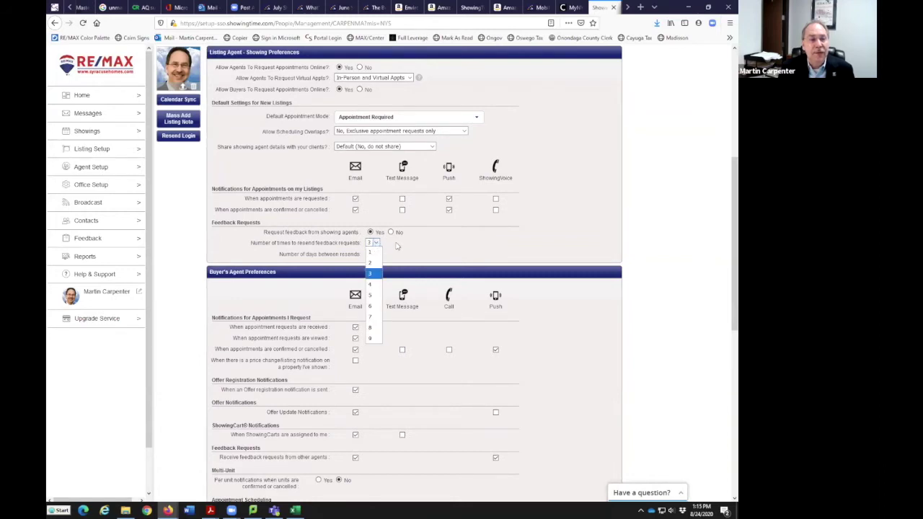
{"action": "left_click", "coordinate": [398, 246]}
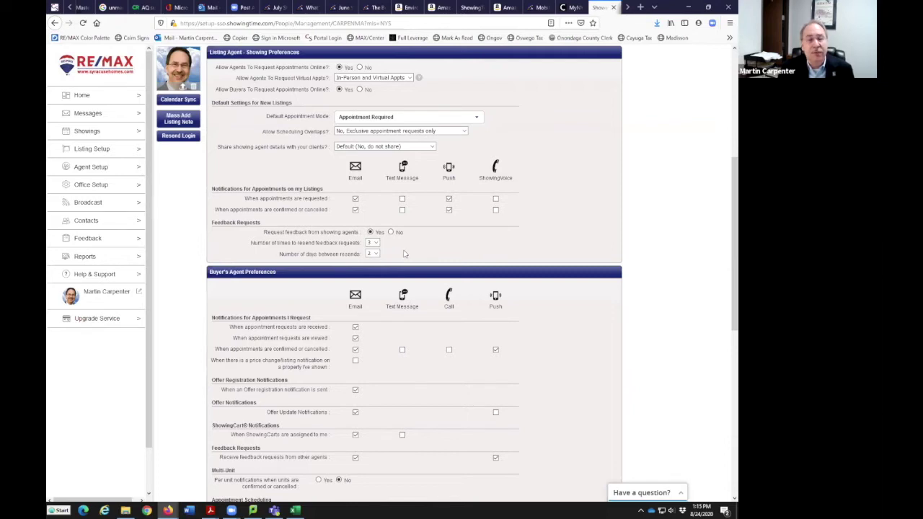
{"action": "scroll", "coordinate": [428, 258], "scroll_direction": "down", "scroll_amount": 1}
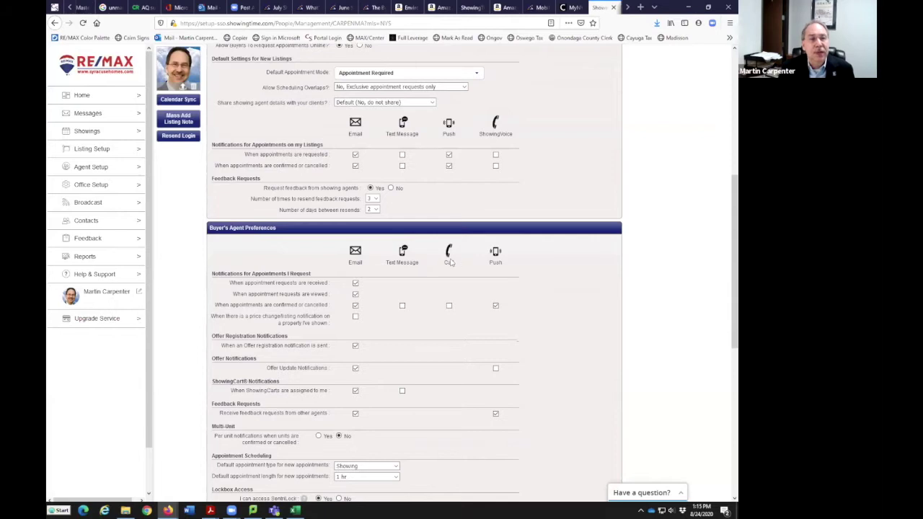
{"action": "scroll", "coordinate": [449, 262], "scroll_direction": "up", "scroll_amount": 2}
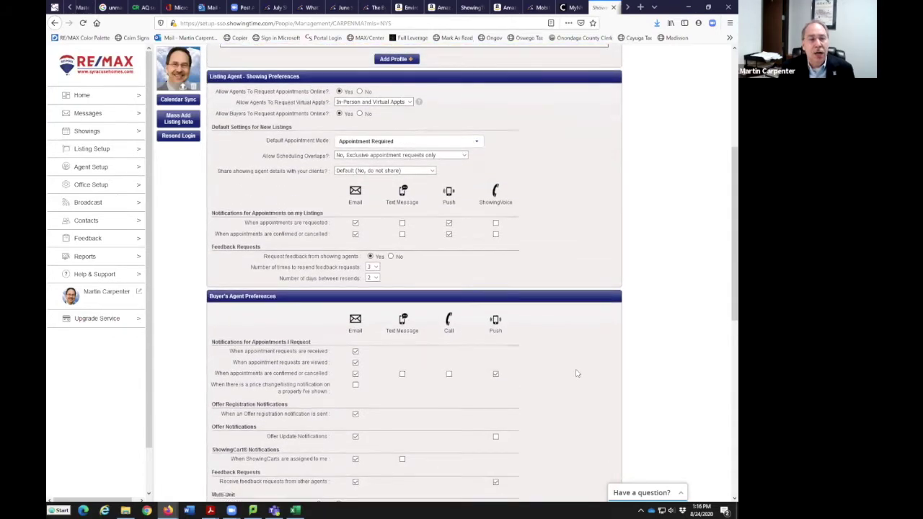
{"action": "scroll", "coordinate": [595, 376], "scroll_direction": "down", "scroll_amount": 4}
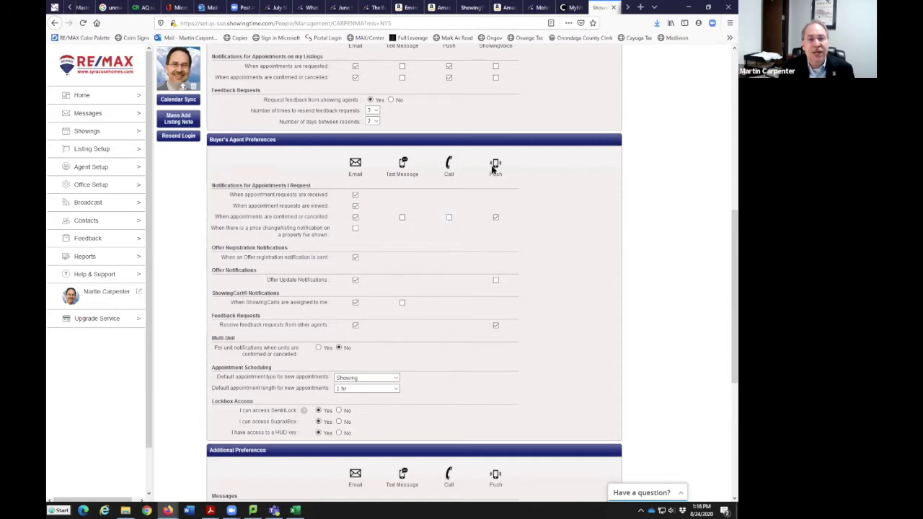
{"action": "left_click", "coordinate": [496, 218]}
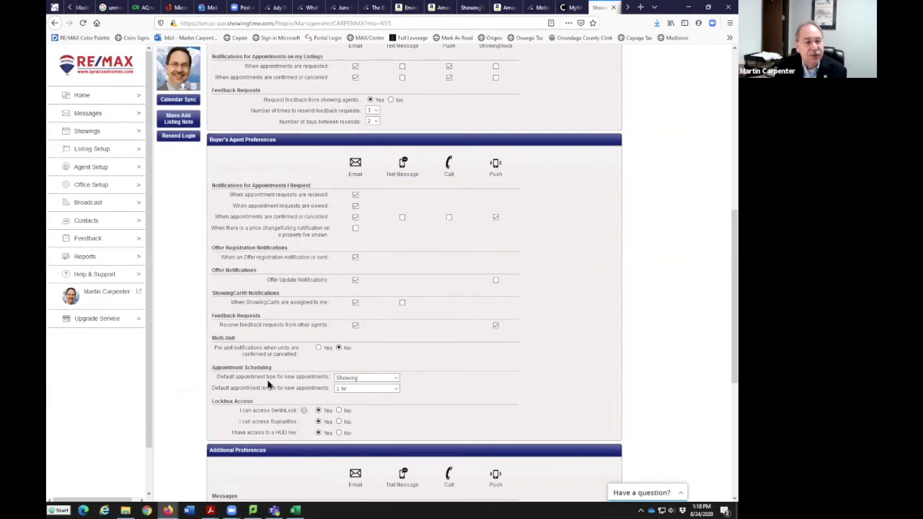
{"action": "left_click", "coordinate": [395, 379]}
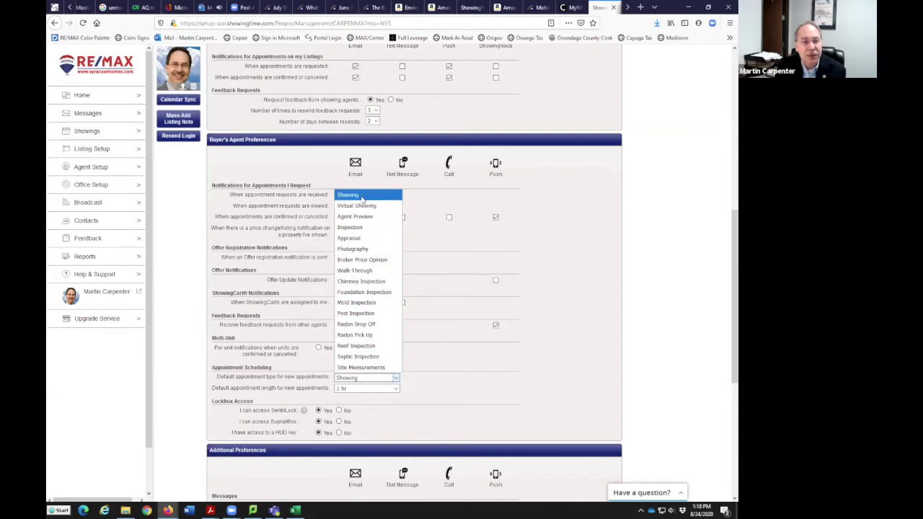
{"action": "left_click", "coordinate": [363, 200]}
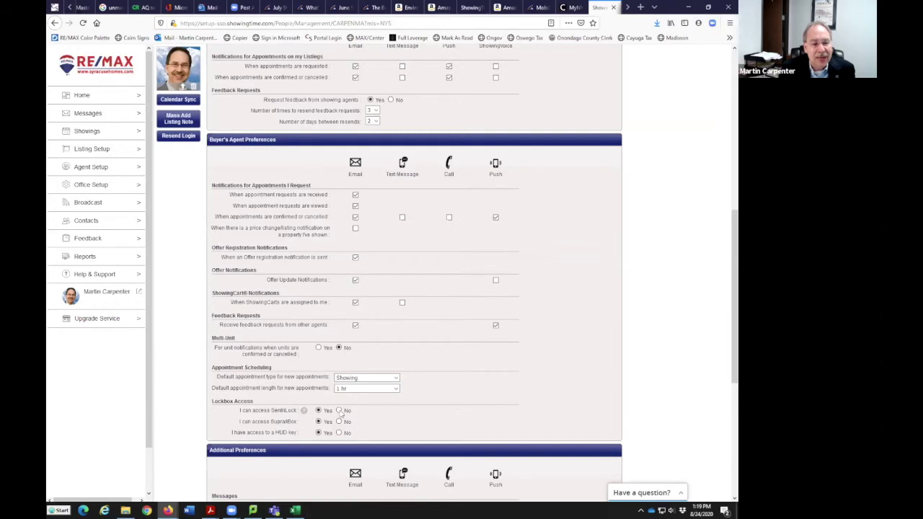
Set 'I can access SentriLock' to No and scroll through Additional Preferences
{"action": "left_click", "coordinate": [339, 410]}
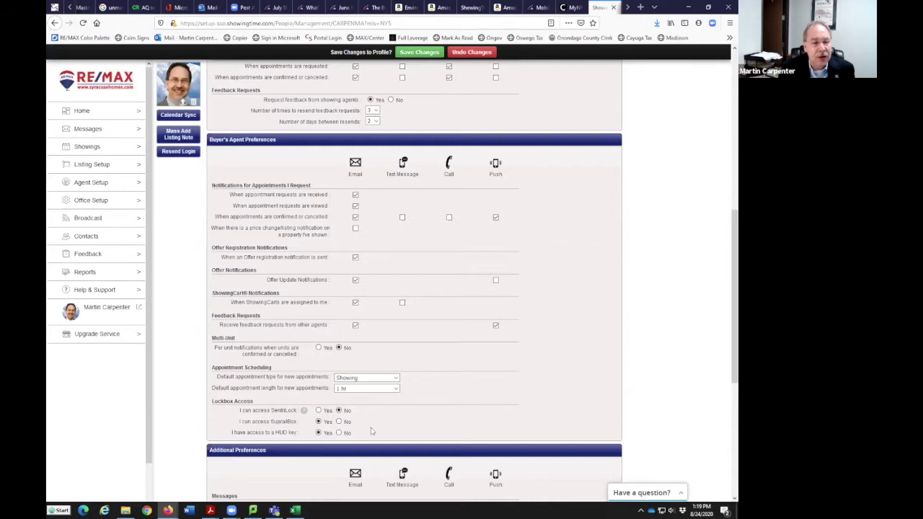
{"action": "scroll", "coordinate": [462, 393], "scroll_direction": "down", "scroll_amount": 1}
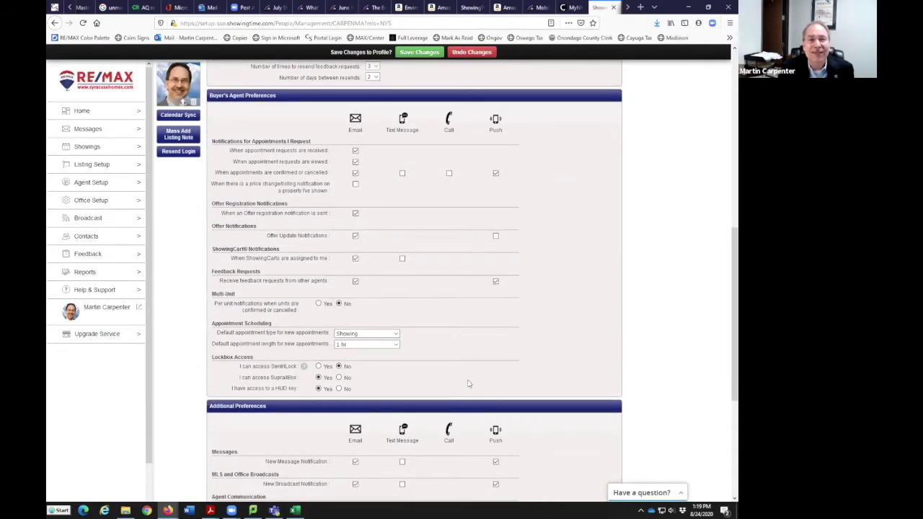
{"action": "scroll", "coordinate": [449, 411], "scroll_direction": "down", "scroll_amount": 1}
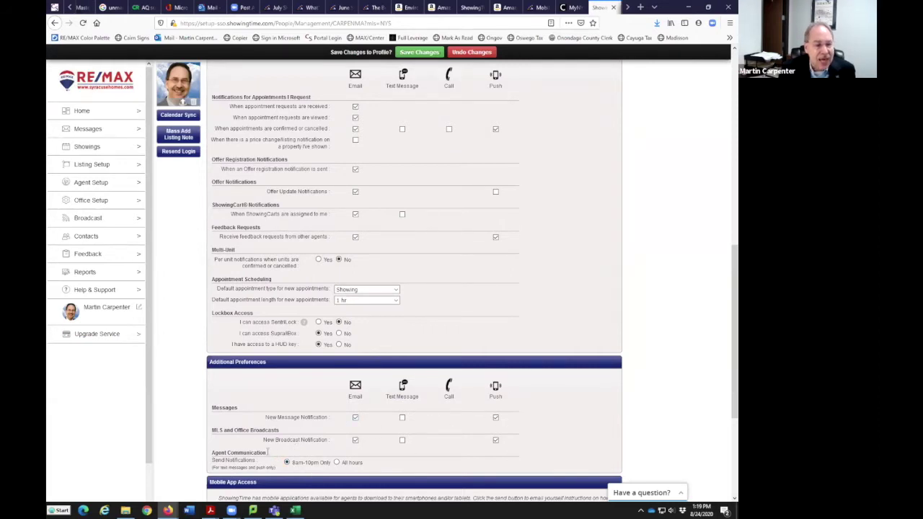
{"action": "scroll", "coordinate": [386, 462], "scroll_direction": "down", "scroll_amount": 1}
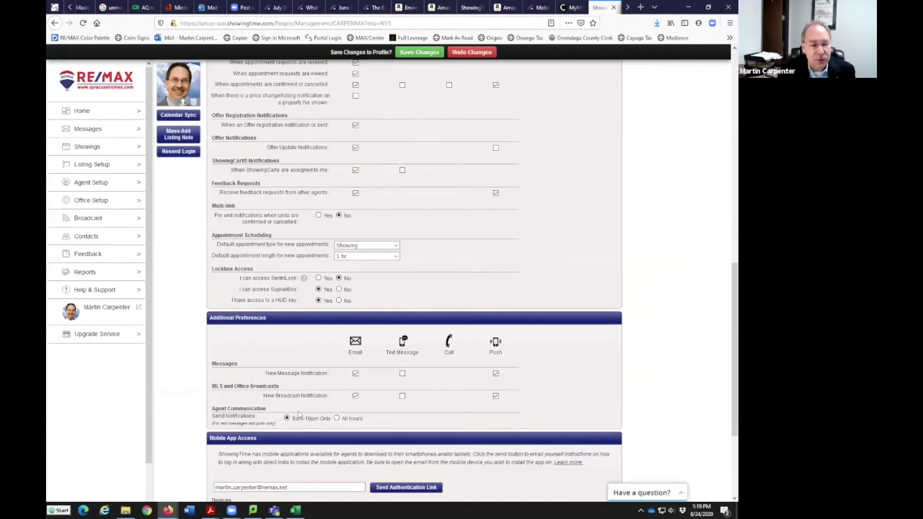
Save the agent profile's edited notification and showing preferences from the 'Save Changes to Profile?' bar
{"action": "scroll", "coordinate": [357, 425], "scroll_direction": "down", "scroll_amount": 3}
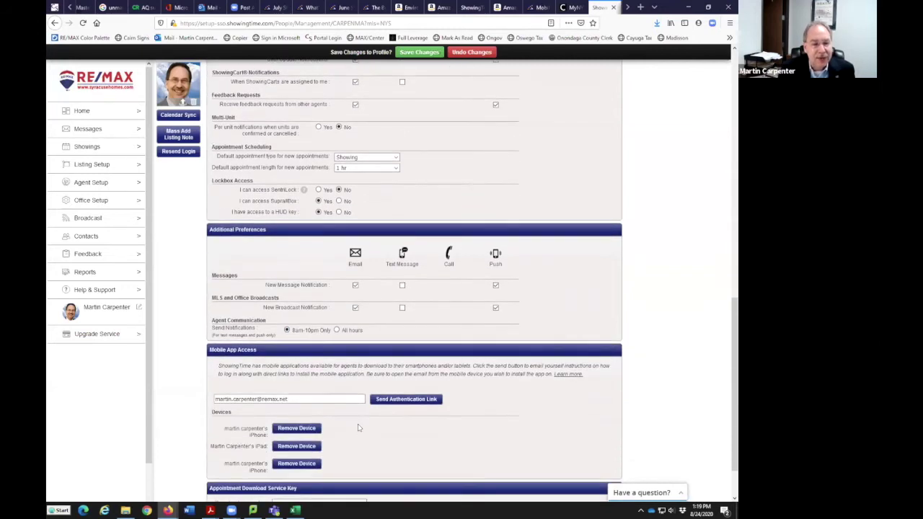
{"action": "scroll", "coordinate": [358, 427], "scroll_direction": "down", "scroll_amount": 2}
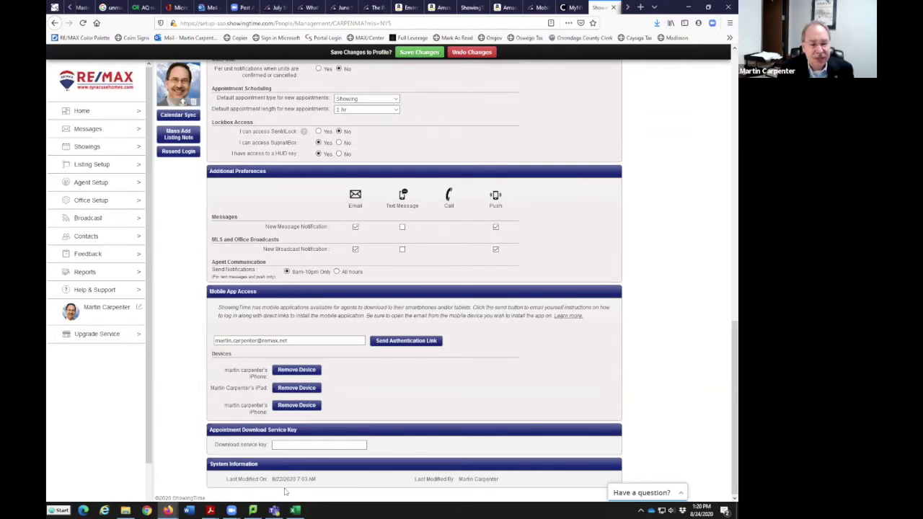
{"action": "left_click", "coordinate": [405, 55]}
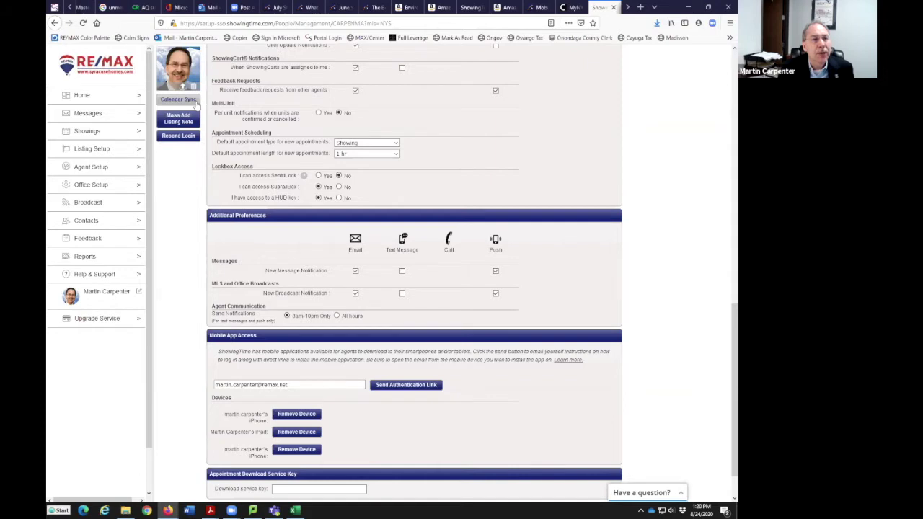
{"action": "scroll", "coordinate": [209, 178], "scroll_direction": "up", "scroll_amount": 1}
{"action": "scroll", "coordinate": [216, 183], "scroll_direction": "up", "scroll_amount": 1}
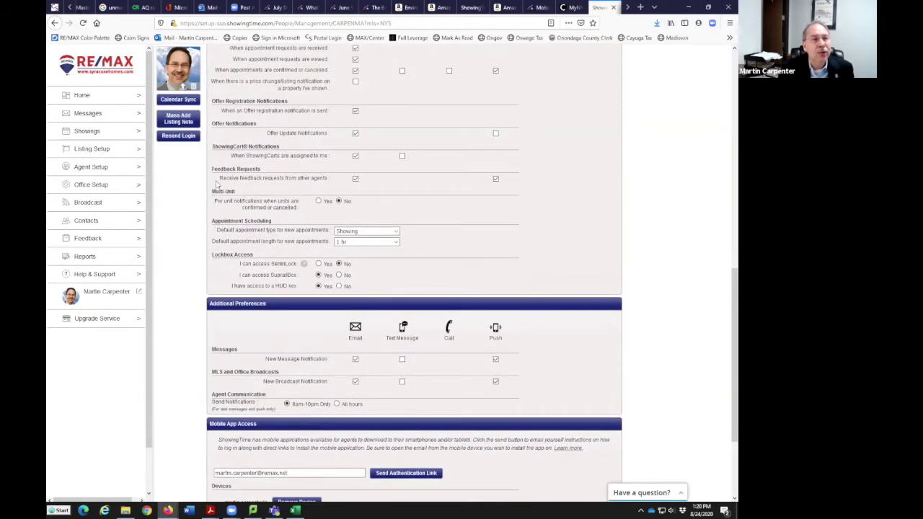
{"action": "scroll", "coordinate": [217, 184], "scroll_direction": "up", "scroll_amount": 7}
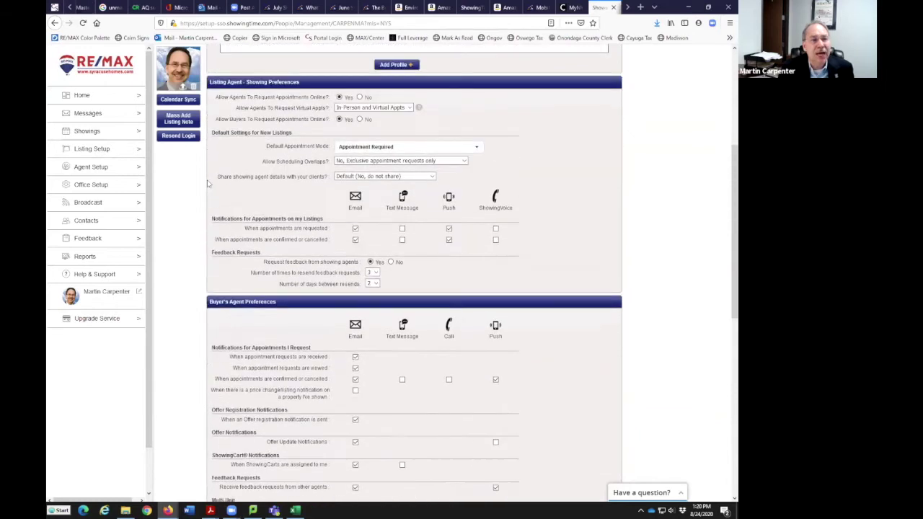
{"action": "scroll", "coordinate": [208, 184], "scroll_direction": "up", "scroll_amount": 3}
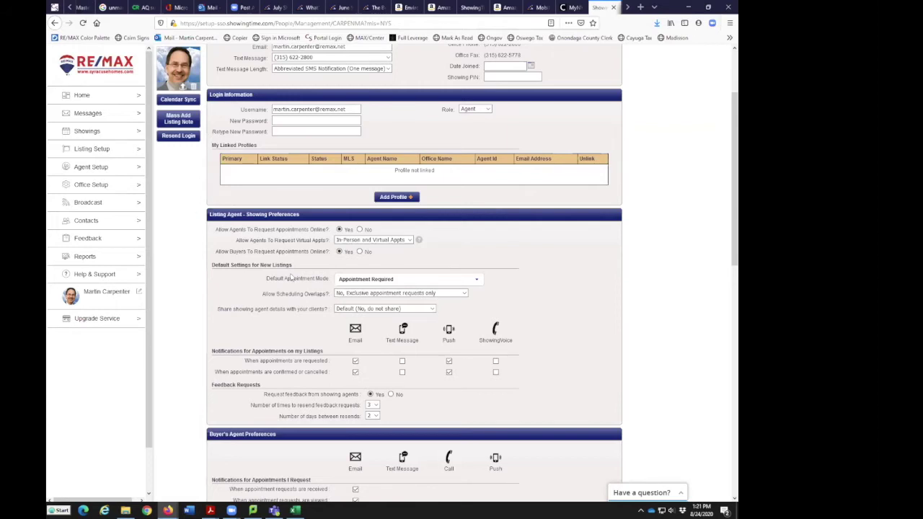
{"action": "scroll", "coordinate": [393, 268], "scroll_direction": "up", "scroll_amount": 3}
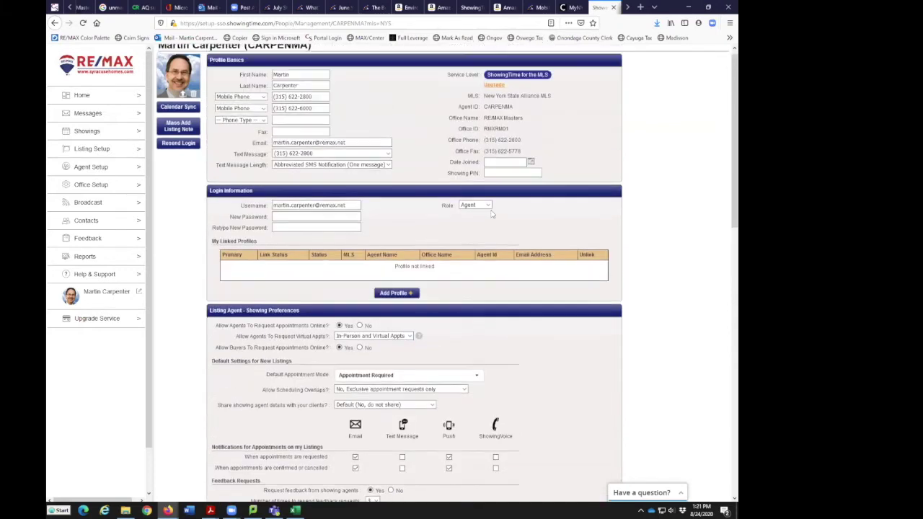
{"action": "scroll", "coordinate": [386, 326], "scroll_direction": "down", "scroll_amount": 3}
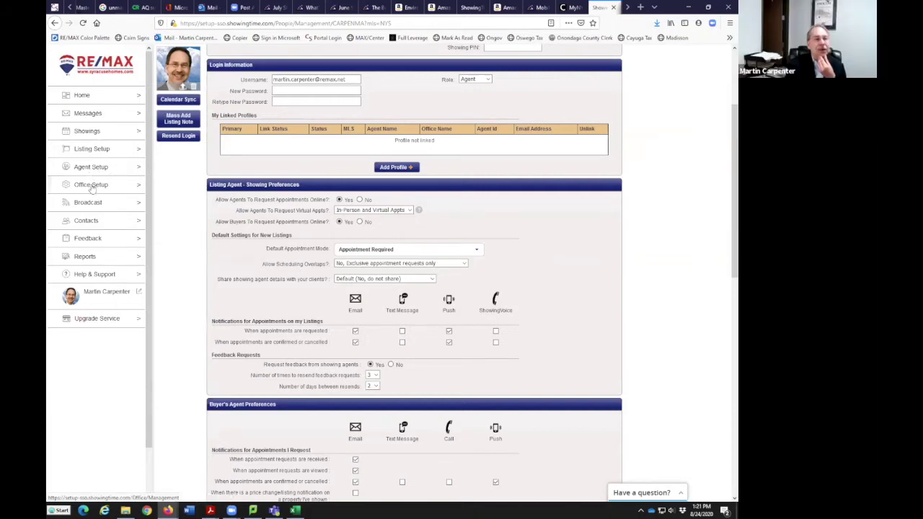
Review Office Setup for the Clay office and its Branding, then open the Our Clients contacts list
{"action": "left_click", "coordinate": [95, 188]}
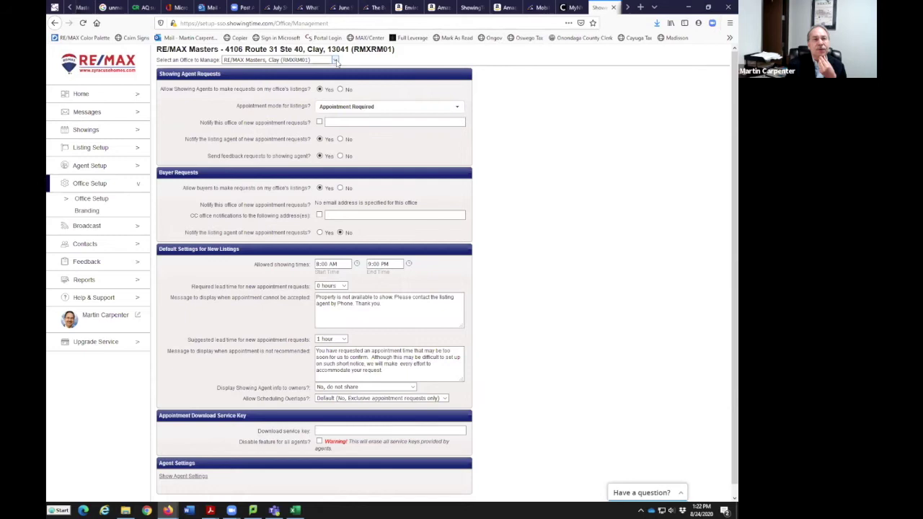
{"action": "left_click", "coordinate": [335, 60]}
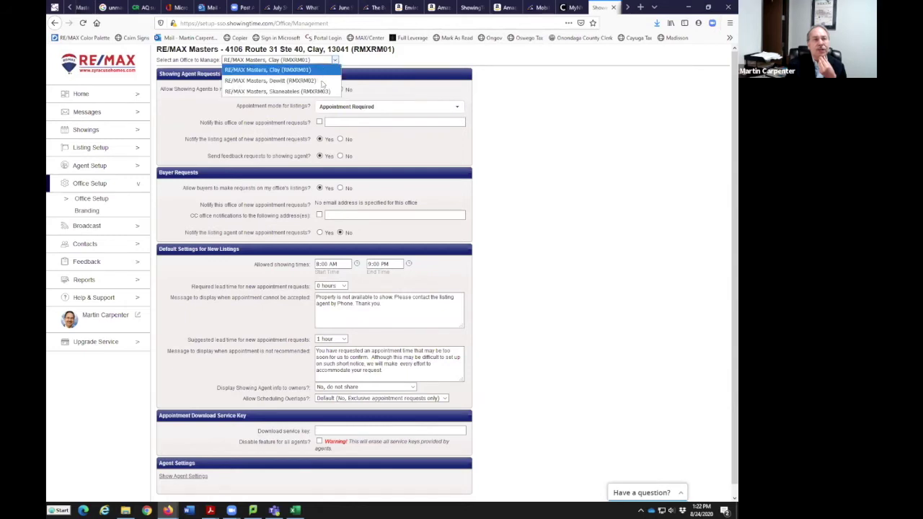
{"action": "left_click", "coordinate": [359, 61]}
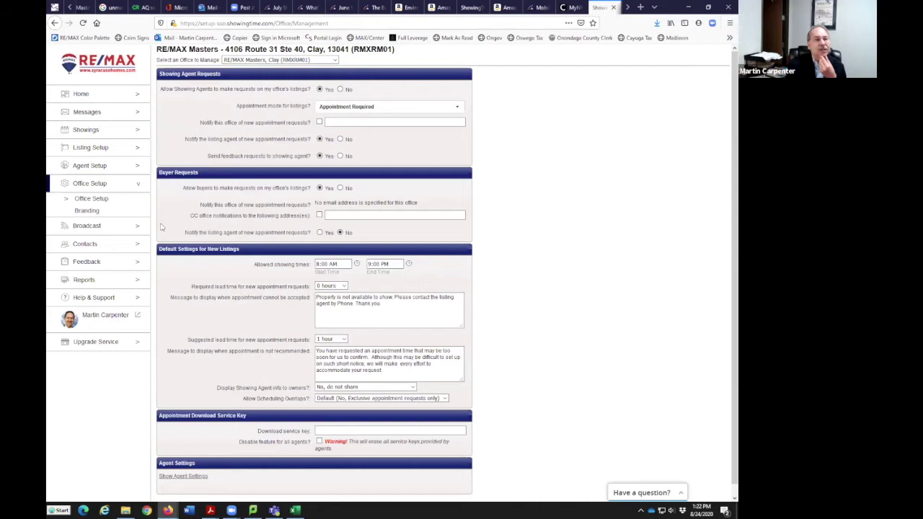
{"action": "left_click", "coordinate": [90, 212]}
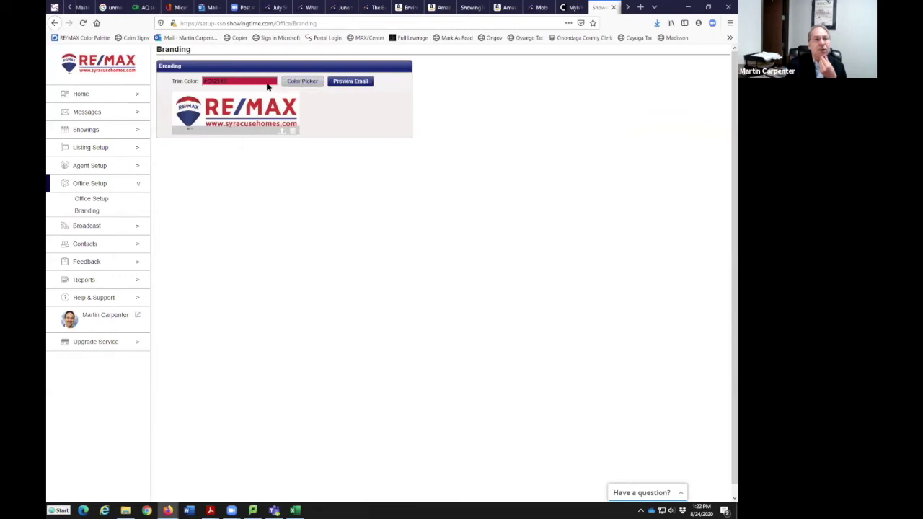
{"action": "left_click", "coordinate": [89, 245]}
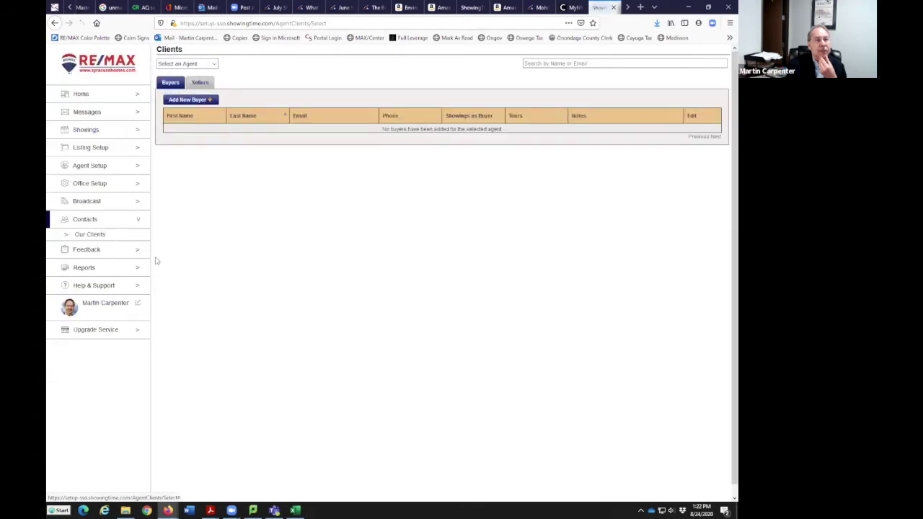
Check the Select an Agent list without choosing anyone, then open Feedback Search for my listings
{"action": "left_click", "coordinate": [214, 65]}
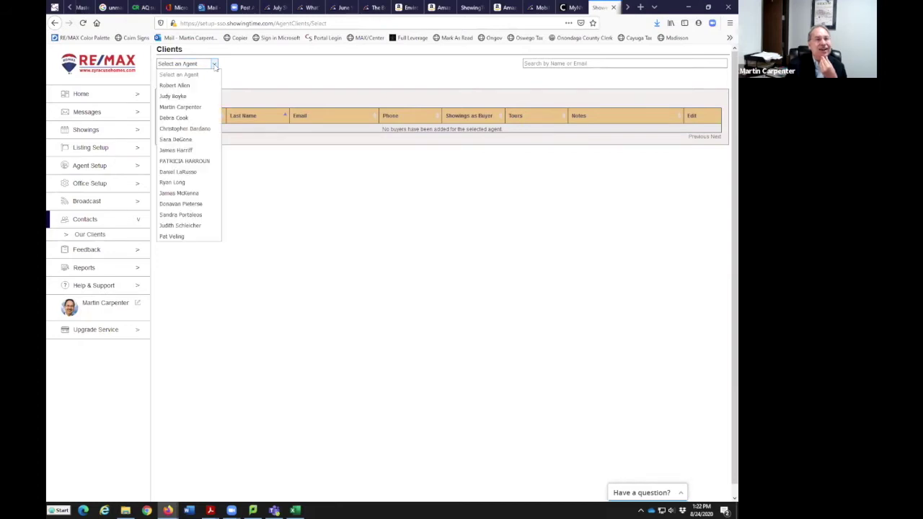
{"action": "left_click", "coordinate": [214, 65]}
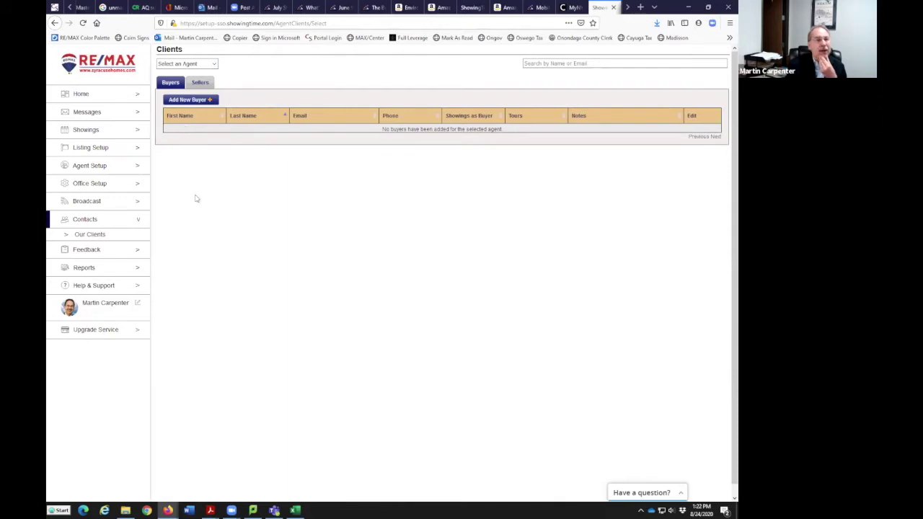
{"action": "left_click", "coordinate": [124, 252]}
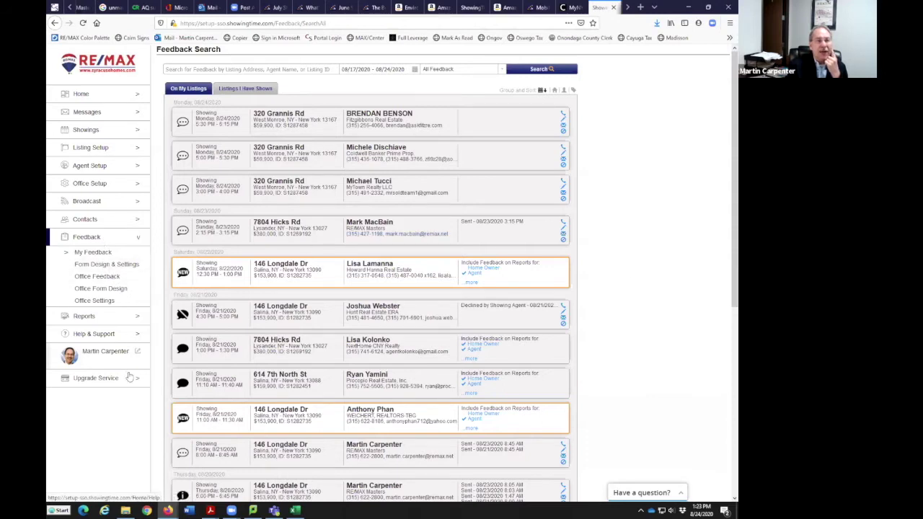
{"action": "left_click", "coordinate": [240, 88]}
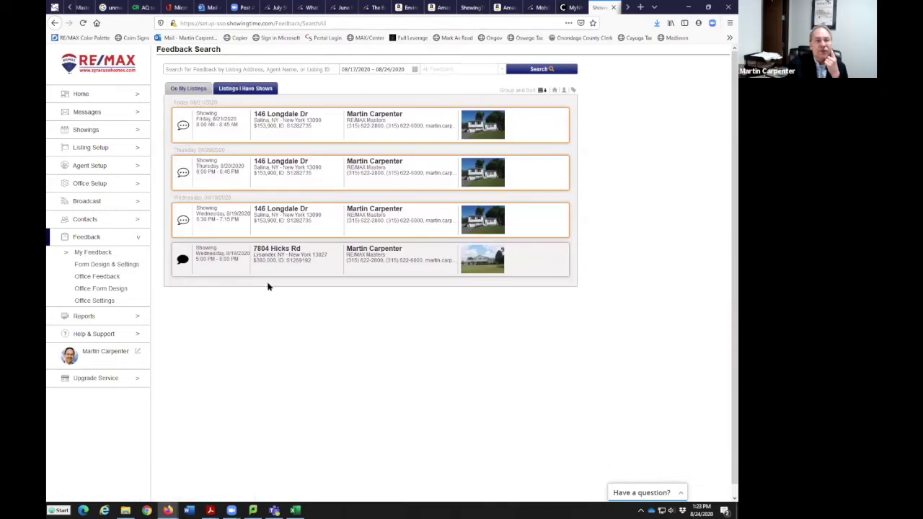
{"action": "left_click", "coordinate": [190, 89]}
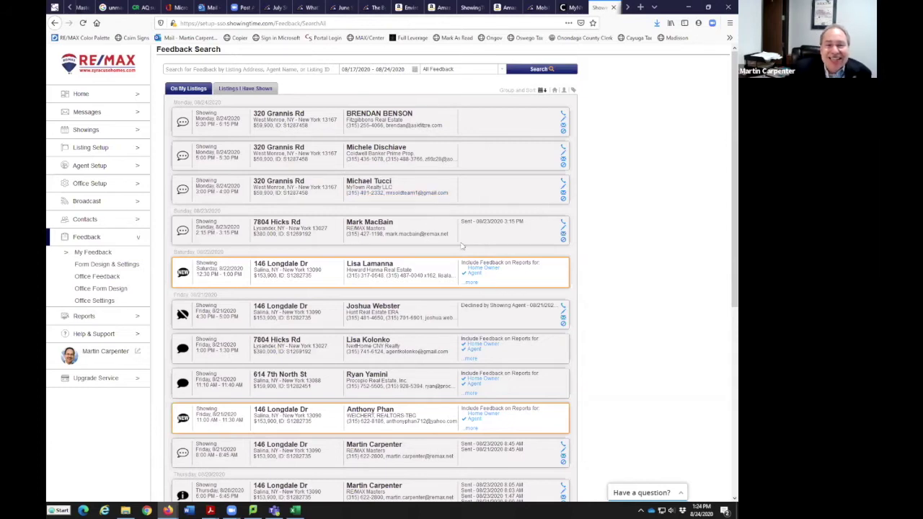
{"action": "scroll", "coordinate": [357, 272], "scroll_direction": "down", "scroll_amount": 1}
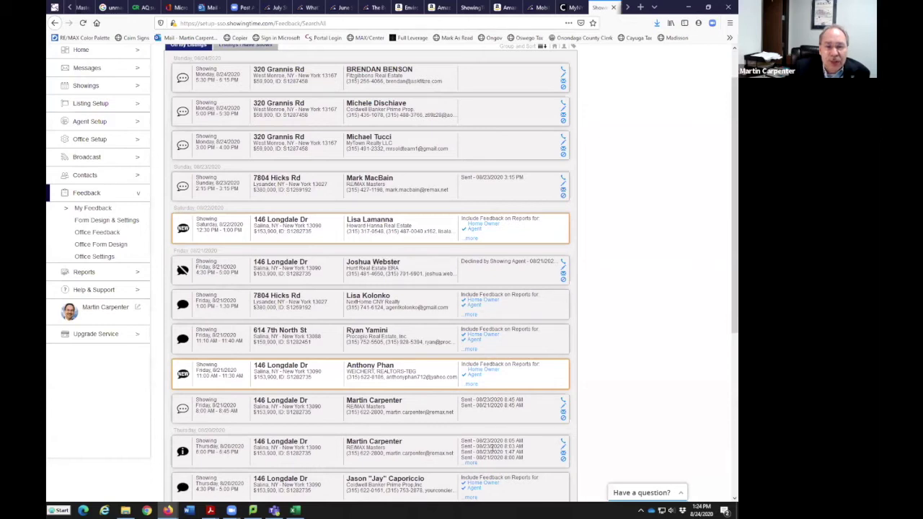
{"action": "scroll", "coordinate": [610, 273], "scroll_direction": "down", "scroll_amount": 2}
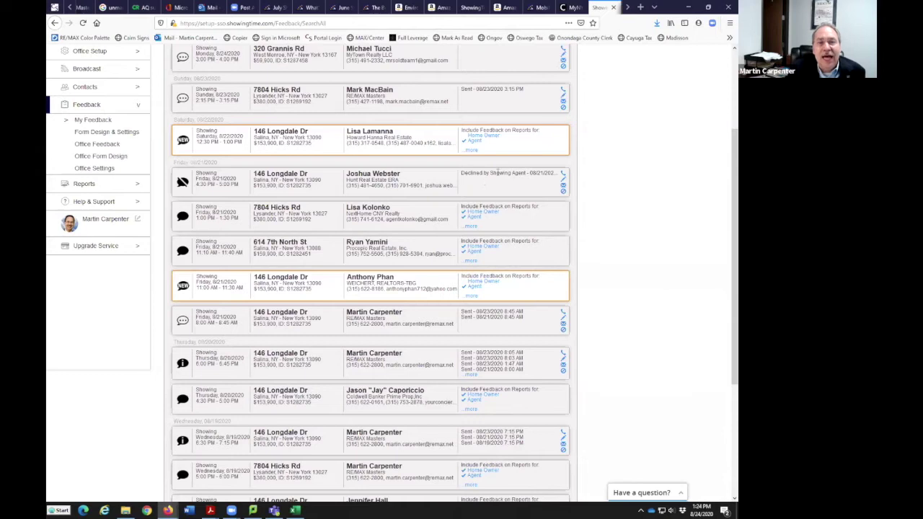
{"action": "scroll", "coordinate": [510, 184], "scroll_direction": "up", "scroll_amount": 2}
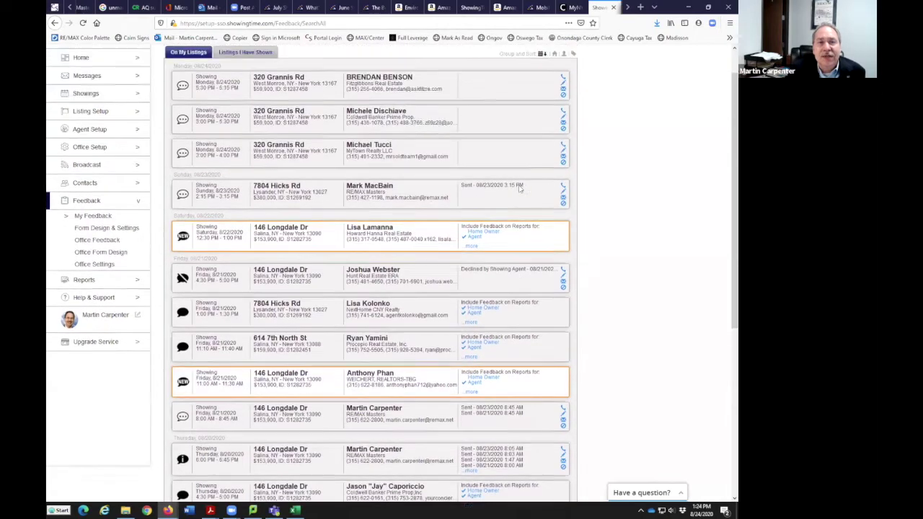
{"action": "scroll", "coordinate": [495, 303], "scroll_direction": "down", "scroll_amount": 2}
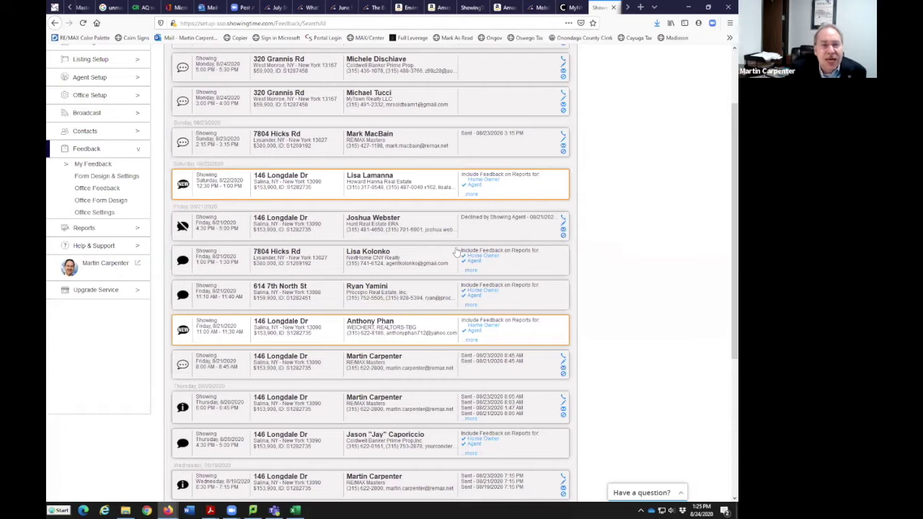
{"action": "scroll", "coordinate": [398, 193], "scroll_direction": "up", "scroll_amount": 1}
{"action": "scroll", "coordinate": [408, 171], "scroll_direction": "up", "scroll_amount": 1}
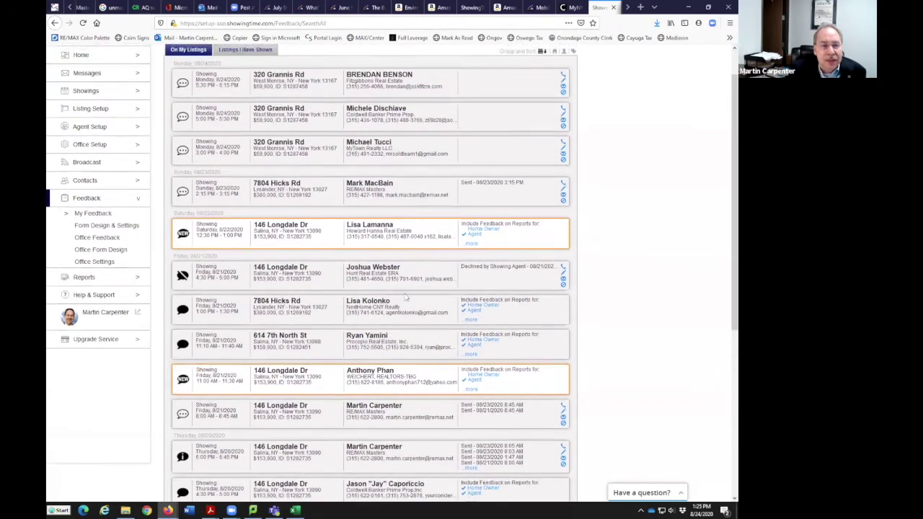
{"action": "scroll", "coordinate": [425, 317], "scroll_direction": "down", "scroll_amount": 2}
{"action": "scroll", "coordinate": [430, 337], "scroll_direction": "down", "scroll_amount": 2}
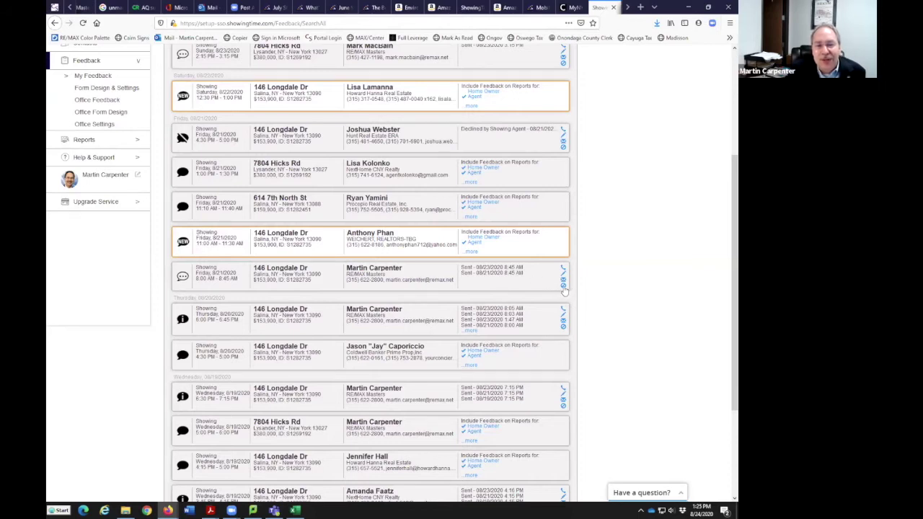
{"action": "left_click", "coordinate": [563, 286]}
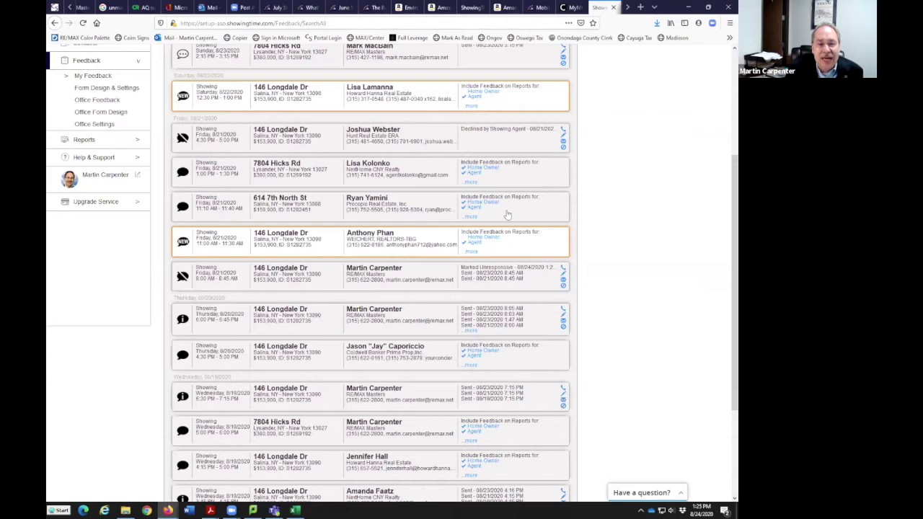
{"action": "scroll", "coordinate": [358, 309], "scroll_direction": "up", "scroll_amount": 3}
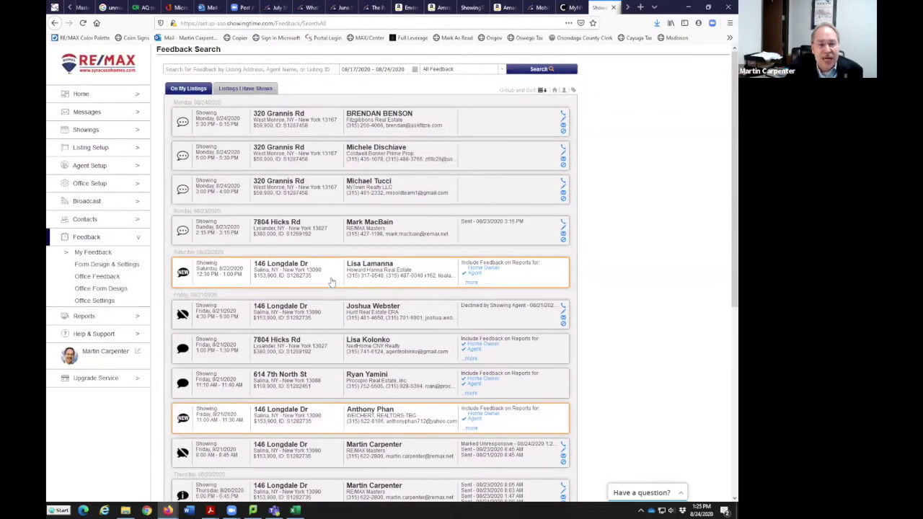
{"action": "scroll", "coordinate": [332, 285], "scroll_direction": "down", "scroll_amount": 4}
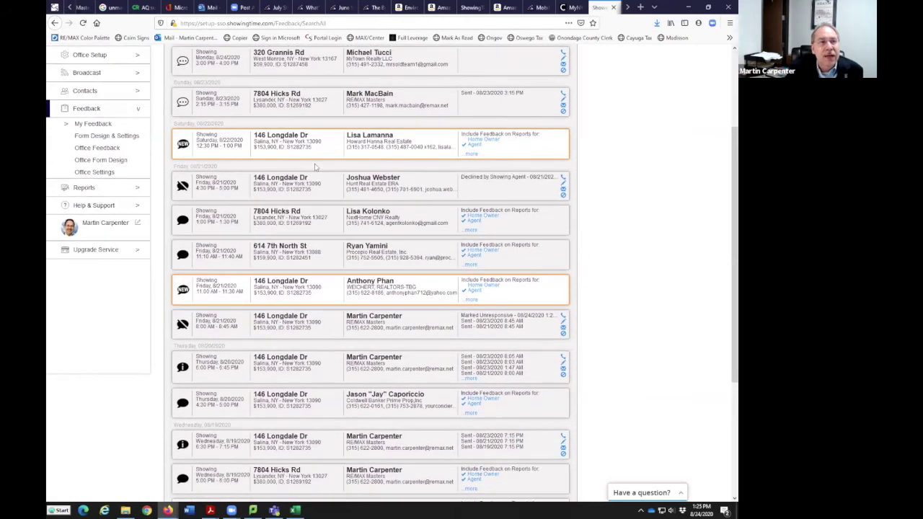
{"action": "scroll", "coordinate": [239, 72], "scroll_direction": "up", "scroll_amount": 4}
{"action": "left_click", "coordinate": [233, 69]}
{"action": "type", "text": "146"}
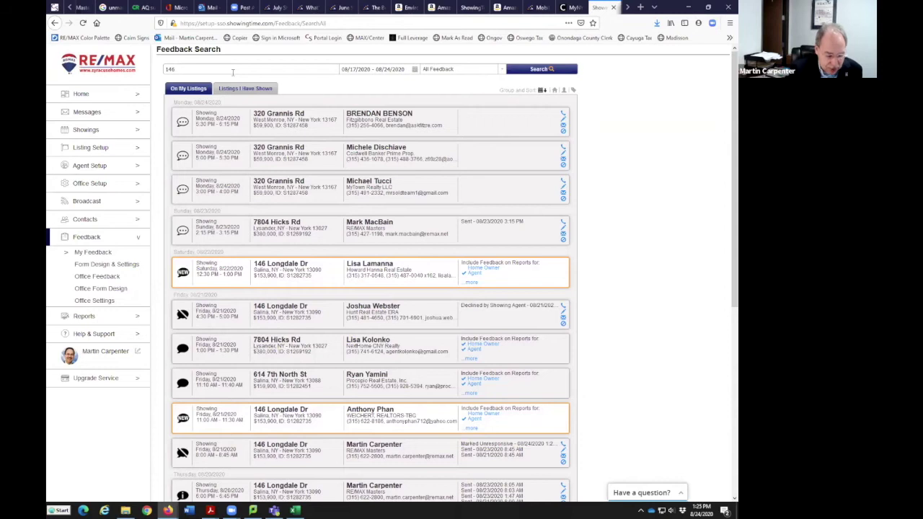
{"action": "type", "text": " long"}
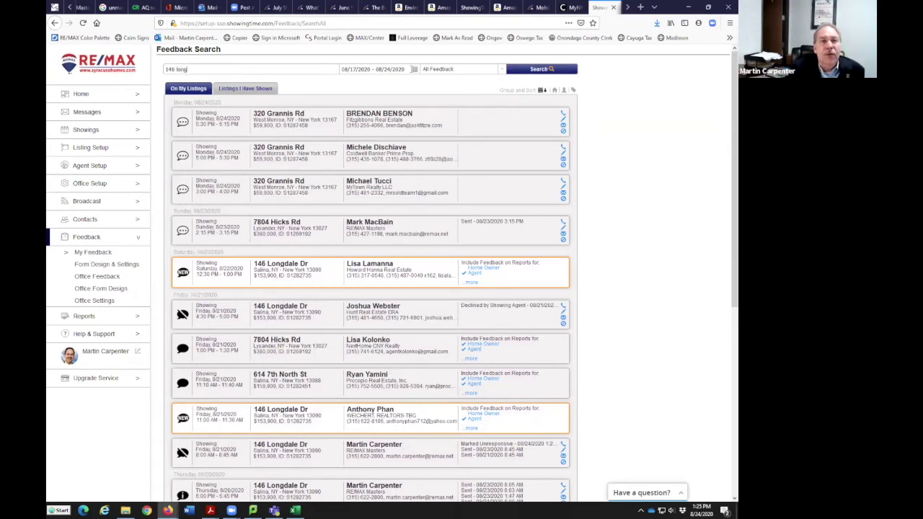
{"action": "left_click", "coordinate": [382, 69]}
{"action": "left_click", "coordinate": [376, 109]}
{"action": "left_click", "coordinate": [460, 70]}
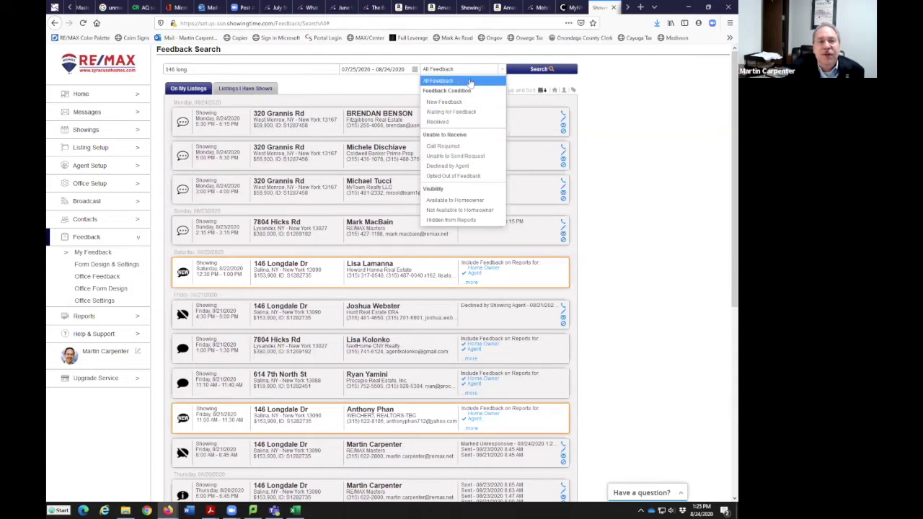
{"action": "left_click", "coordinate": [427, 81]}
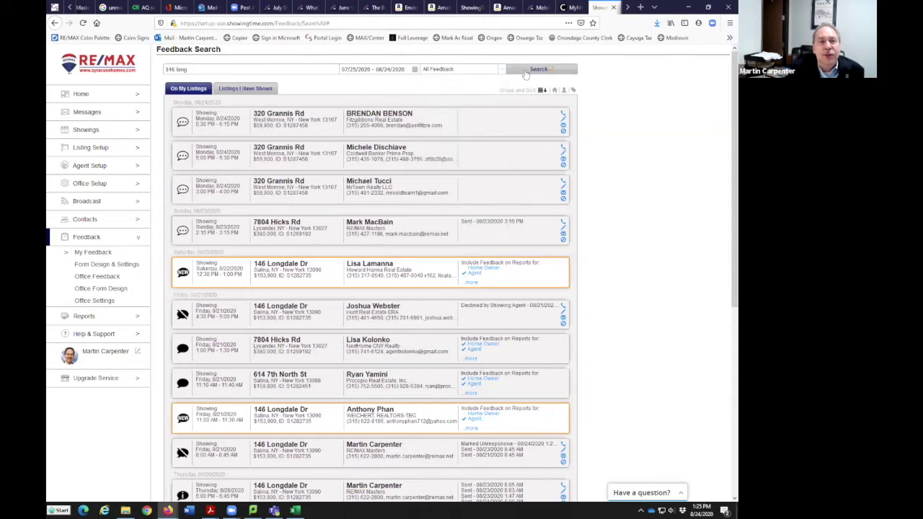
{"action": "left_click", "coordinate": [526, 72]}
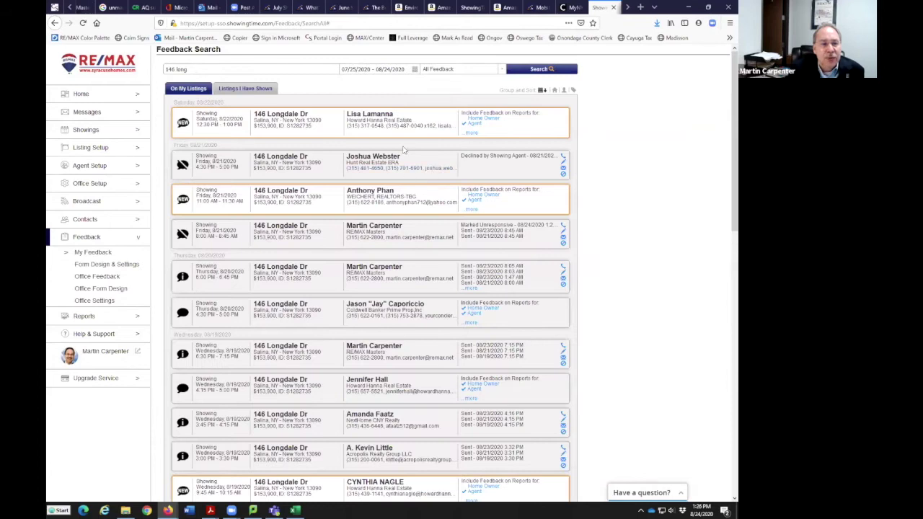
{"action": "scroll", "coordinate": [403, 189], "scroll_direction": "down", "scroll_amount": 1}
{"action": "scroll", "coordinate": [405, 281], "scroll_direction": "down", "scroll_amount": 10}
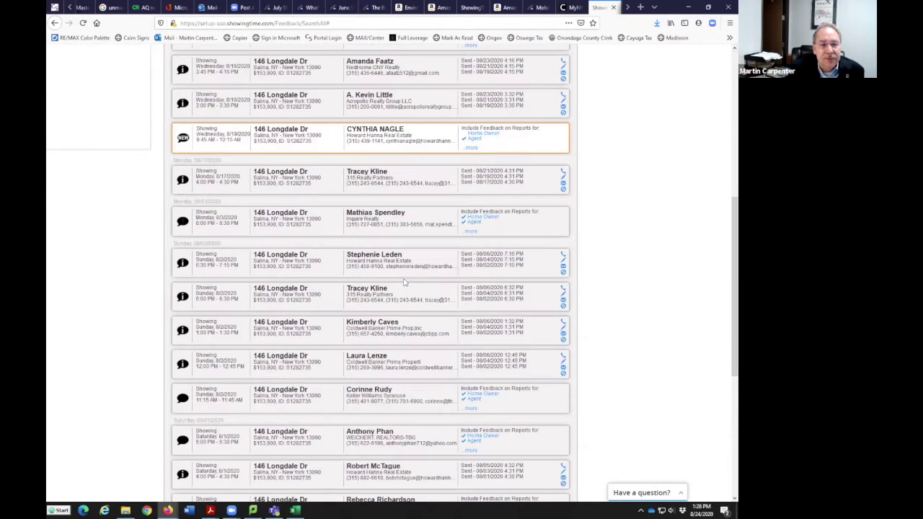
{"action": "scroll", "coordinate": [405, 283], "scroll_direction": "down", "scroll_amount": 2}
{"action": "scroll", "coordinate": [382, 216], "scroll_direction": "up", "scroll_amount": 13}
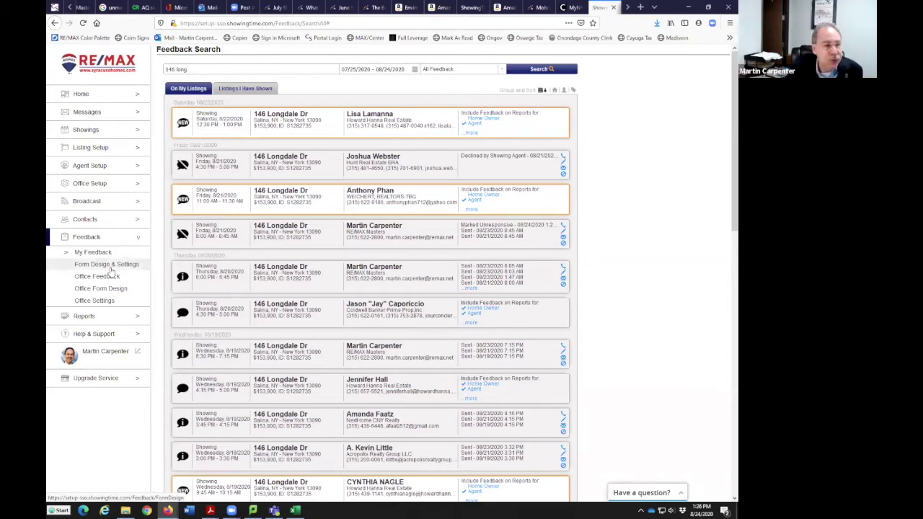
{"action": "left_click", "coordinate": [112, 269]}
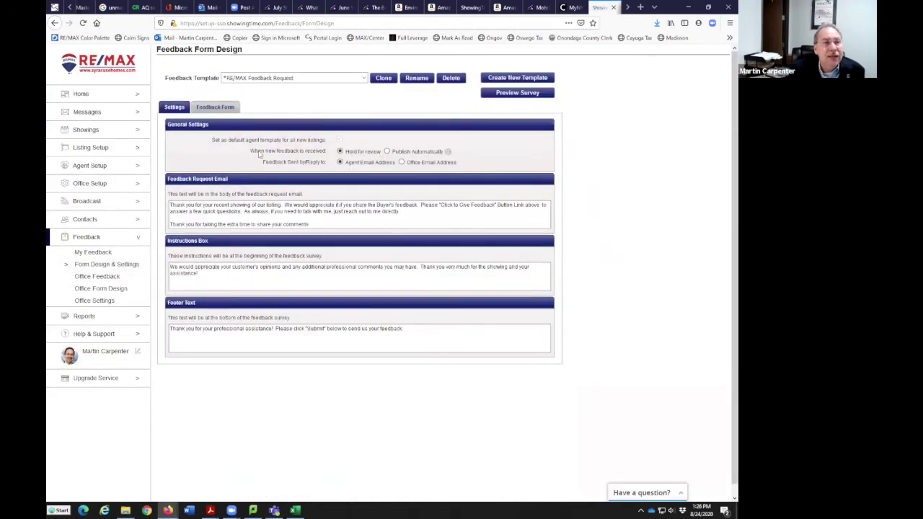
Review the RE/MAX Feedback Request form's questions and preview the survey as agents see it
{"action": "left_click", "coordinate": [216, 107]}
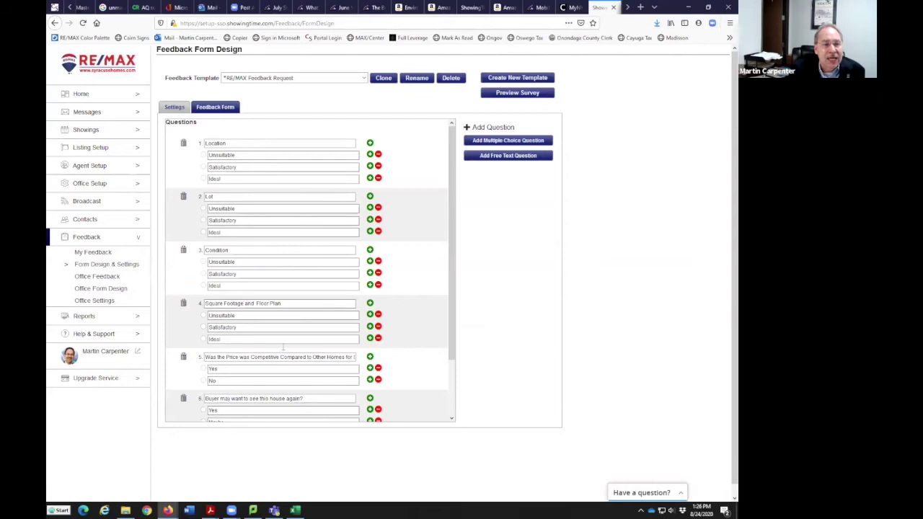
{"action": "scroll", "coordinate": [411, 240], "scroll_direction": "down", "scroll_amount": 3}
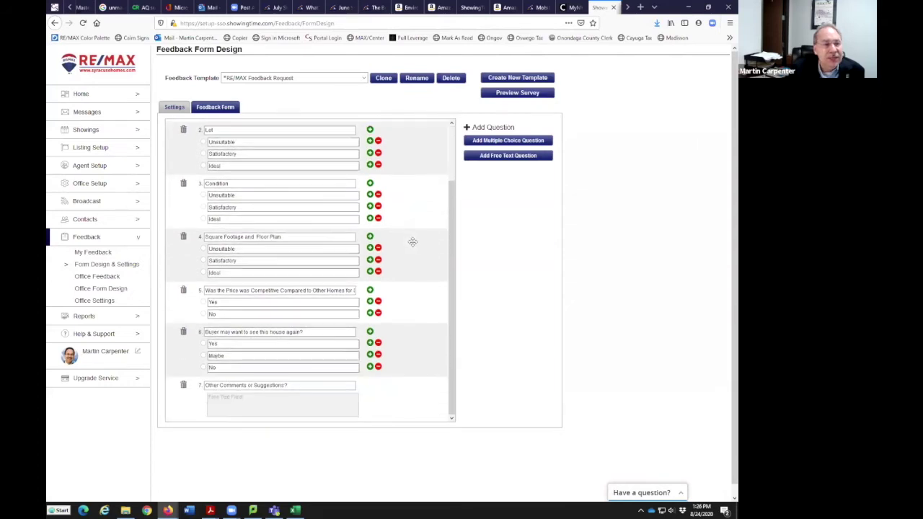
{"action": "scroll", "coordinate": [412, 242], "scroll_direction": "up", "scroll_amount": 3}
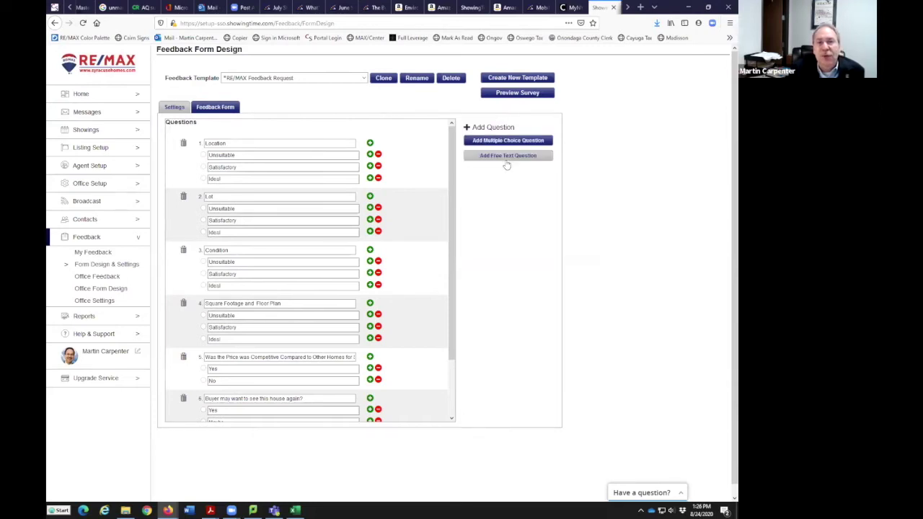
{"action": "scroll", "coordinate": [435, 212], "scroll_direction": "down", "scroll_amount": 3}
{"action": "scroll", "coordinate": [434, 212], "scroll_direction": "up", "scroll_amount": 3}
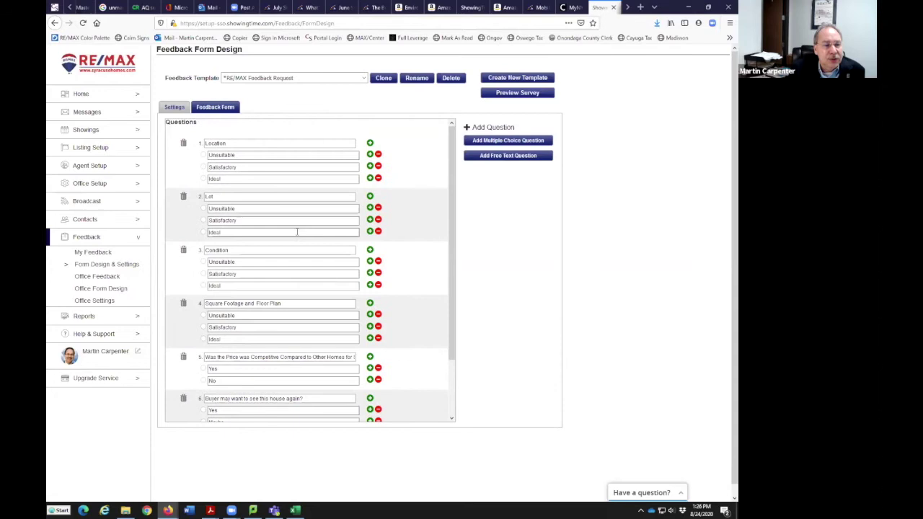
{"action": "scroll", "coordinate": [297, 231], "scroll_direction": "down", "scroll_amount": 3}
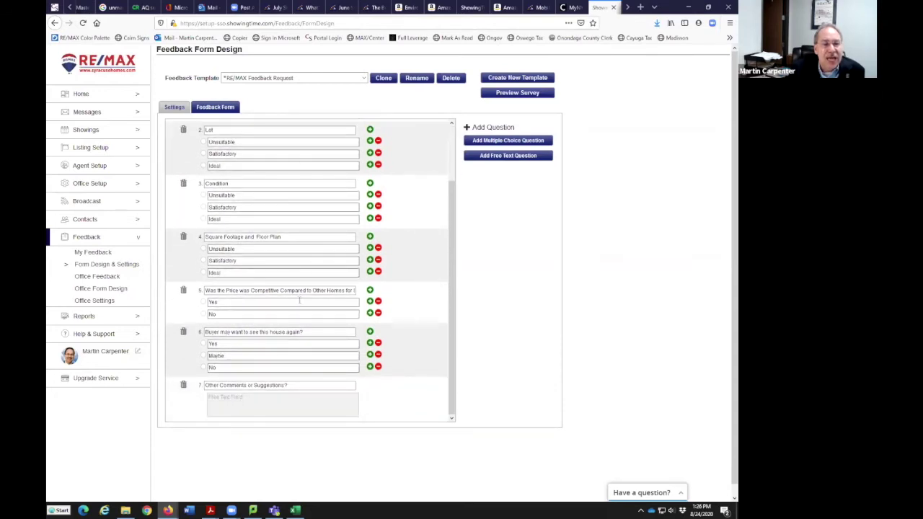
{"action": "scroll", "coordinate": [291, 375], "scroll_direction": "up", "scroll_amount": 3}
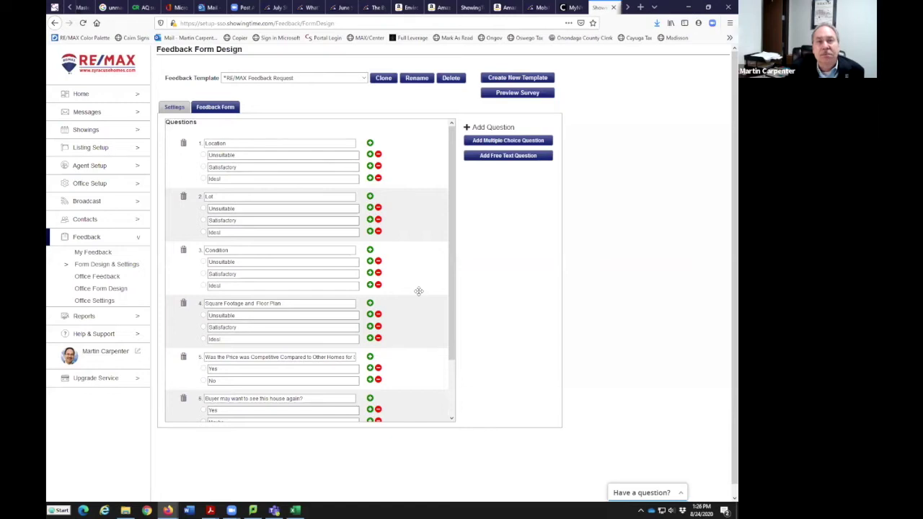
{"action": "left_click", "coordinate": [521, 92]}
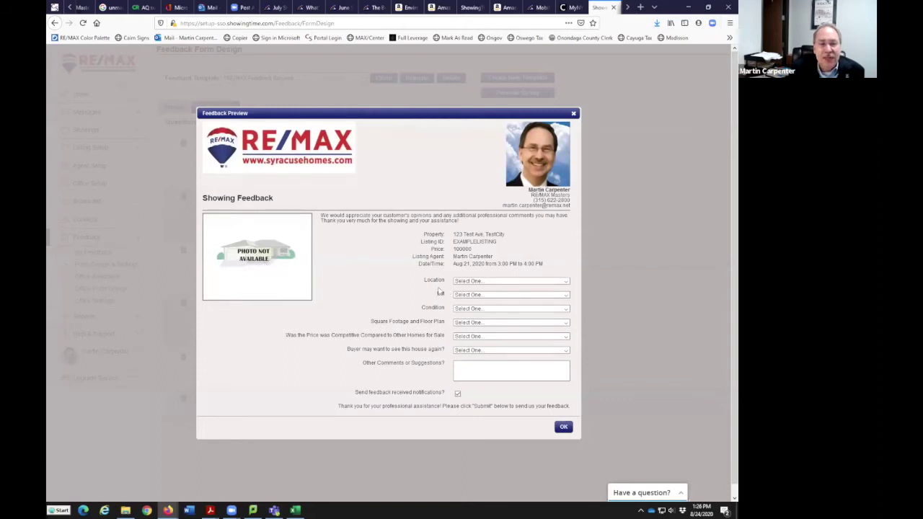
{"action": "left_click", "coordinate": [566, 281]}
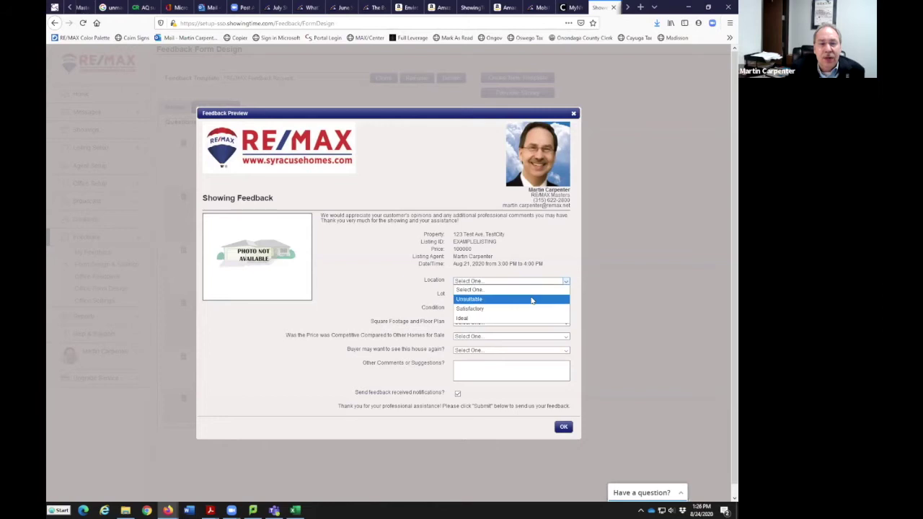
{"action": "left_click", "coordinate": [554, 251]}
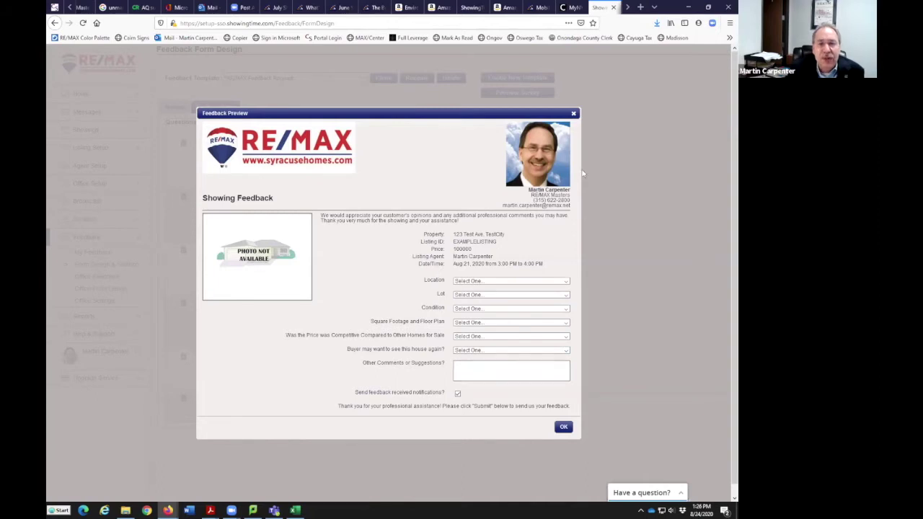
{"action": "left_click", "coordinate": [573, 113]}
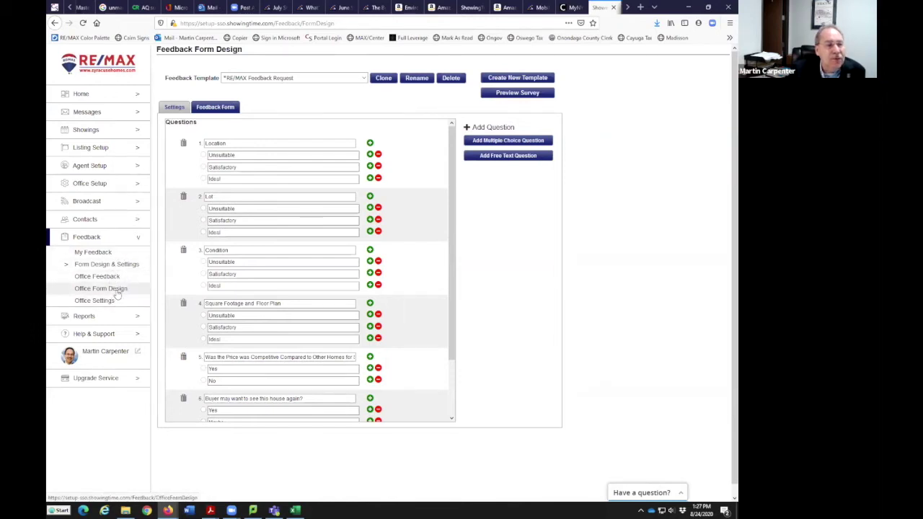
Collapse the Feedback section, go to Reports, and start the Listing Activity Report
{"action": "left_click", "coordinate": [96, 242]}
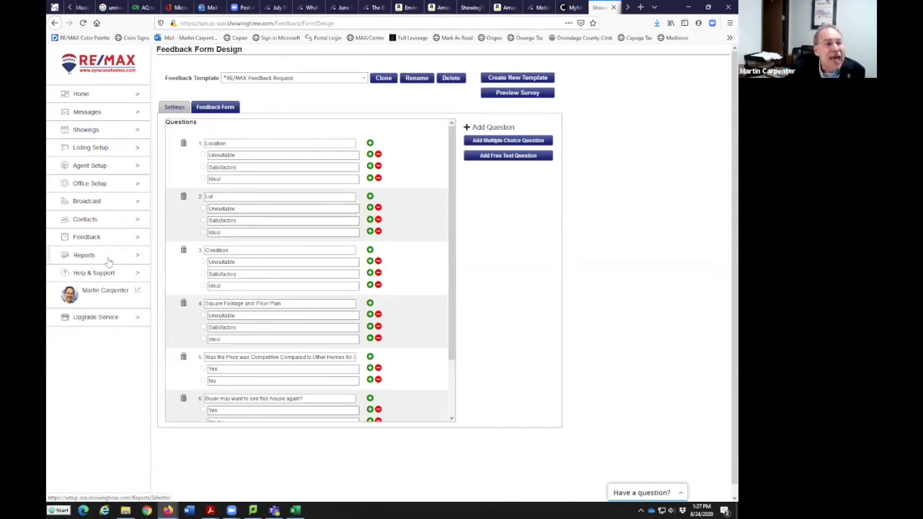
{"action": "left_click", "coordinate": [131, 258]}
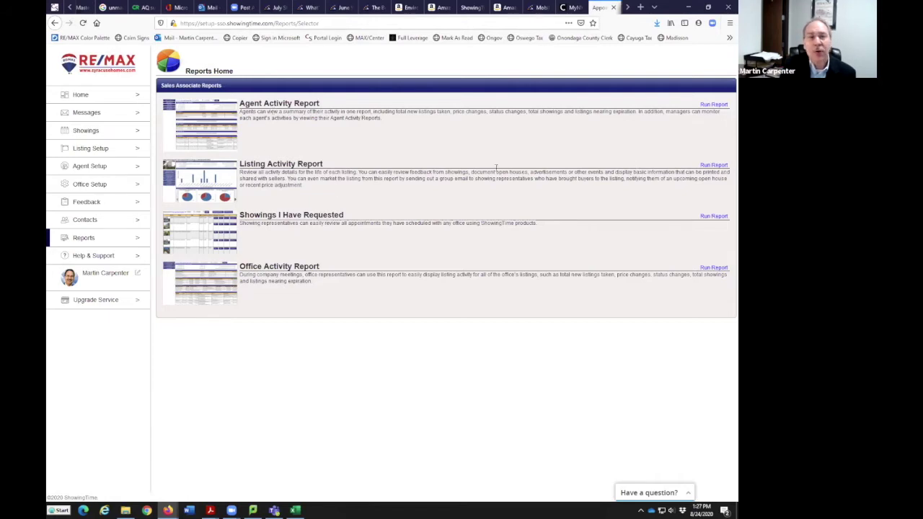
{"action": "left_click", "coordinate": [275, 171]}
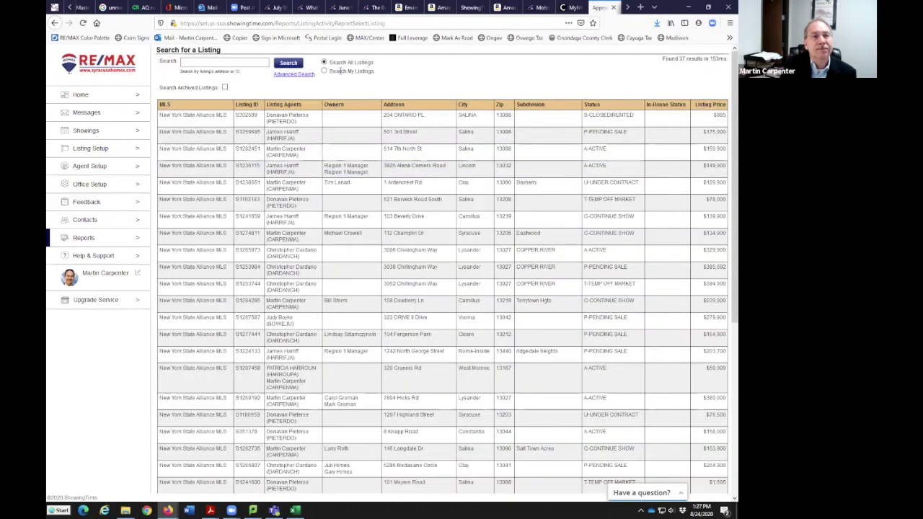
{"action": "left_click", "coordinate": [324, 71]}
{"action": "left_click", "coordinate": [288, 63]}
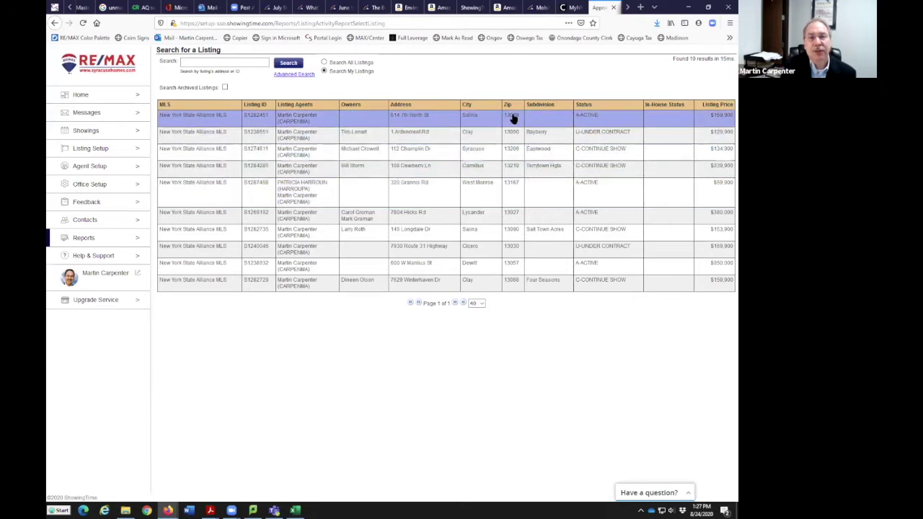
{"action": "left_click", "coordinate": [435, 123]}
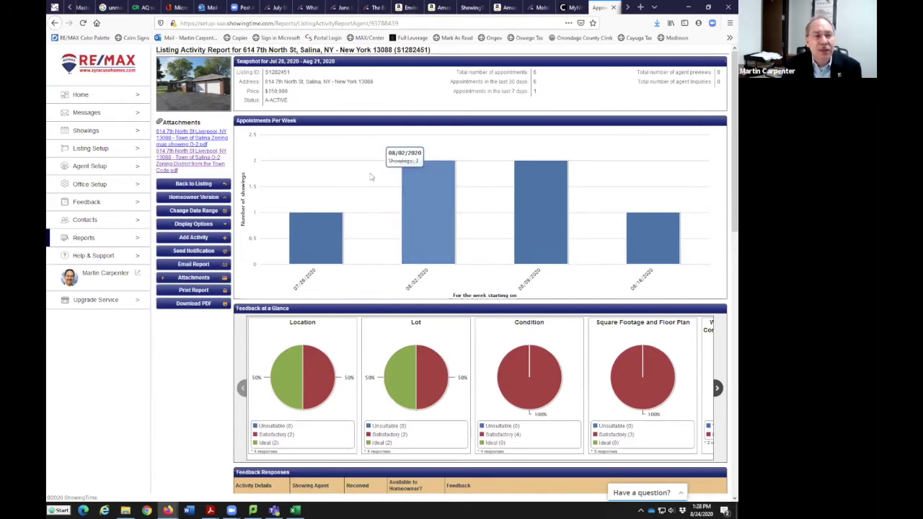
{"action": "mouse_move", "coordinate": [450, 246]}
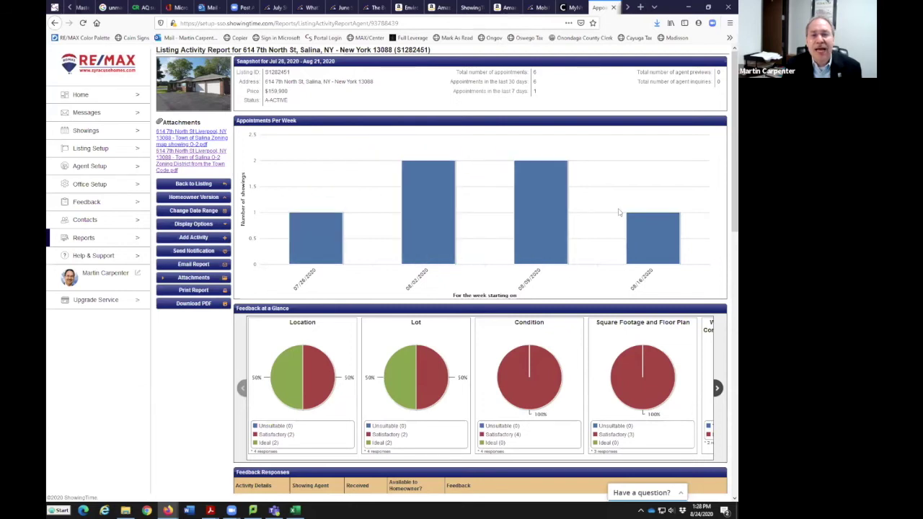
{"action": "mouse_move", "coordinate": [657, 258]}
{"action": "mouse_move", "coordinate": [357, 248]}
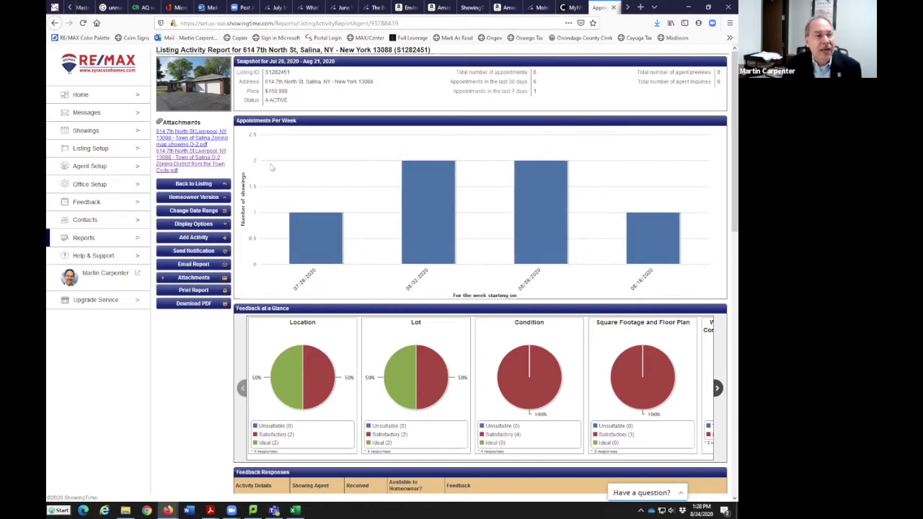
{"action": "mouse_move", "coordinate": [423, 218]}
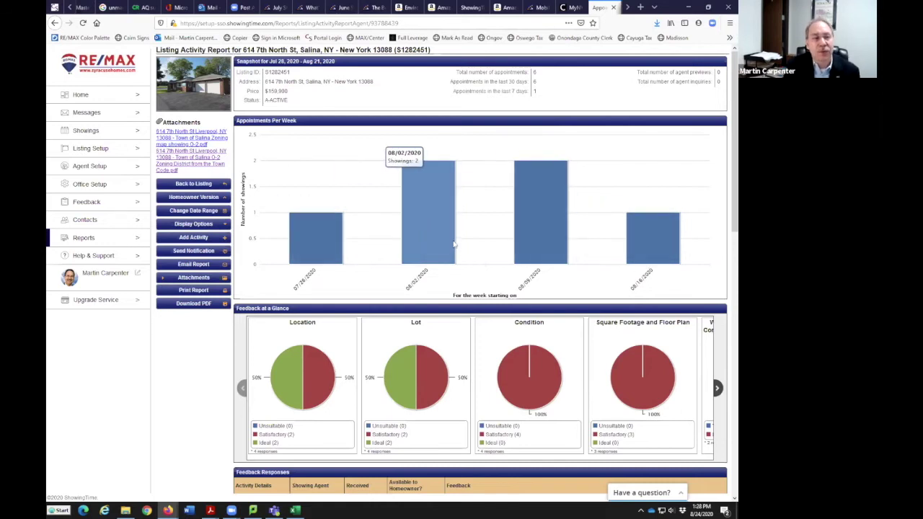
{"action": "scroll", "coordinate": [446, 220], "scroll_direction": "down", "scroll_amount": 1}
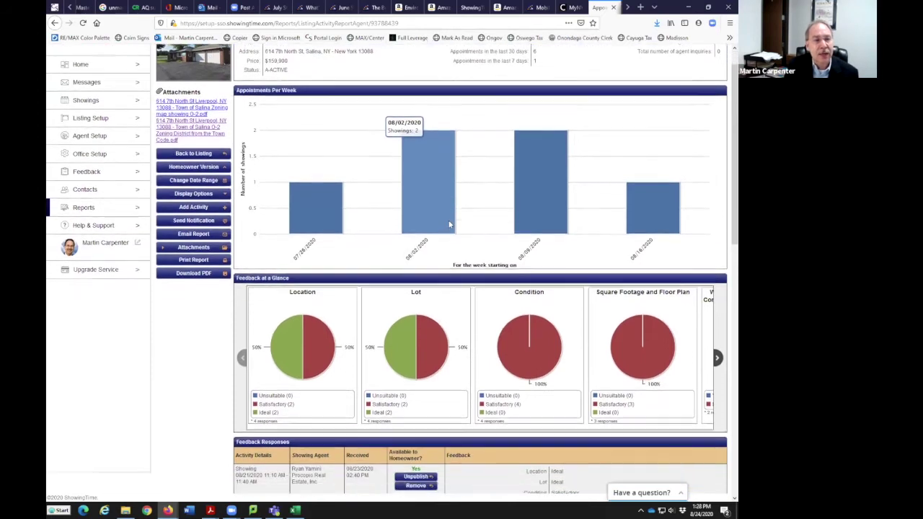
{"action": "scroll", "coordinate": [448, 224], "scroll_direction": "down", "scroll_amount": 4}
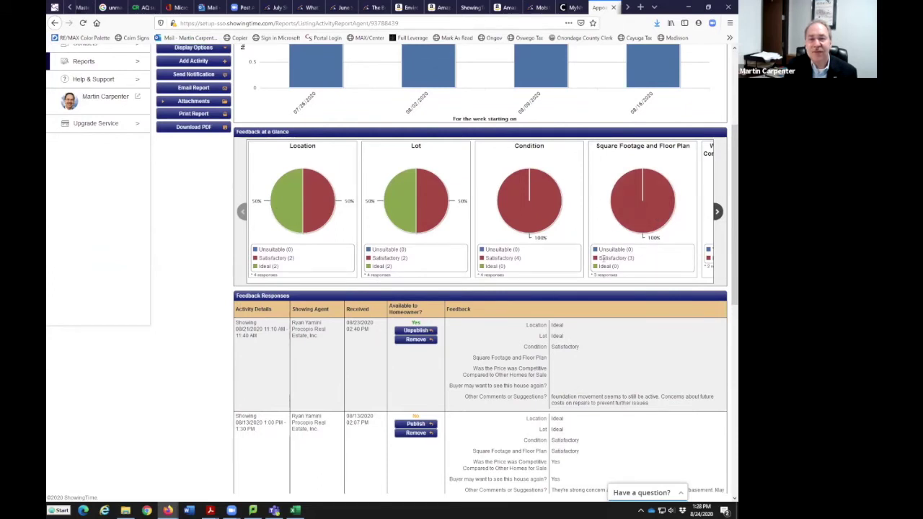
{"action": "scroll", "coordinate": [516, 318], "scroll_direction": "down", "scroll_amount": 3}
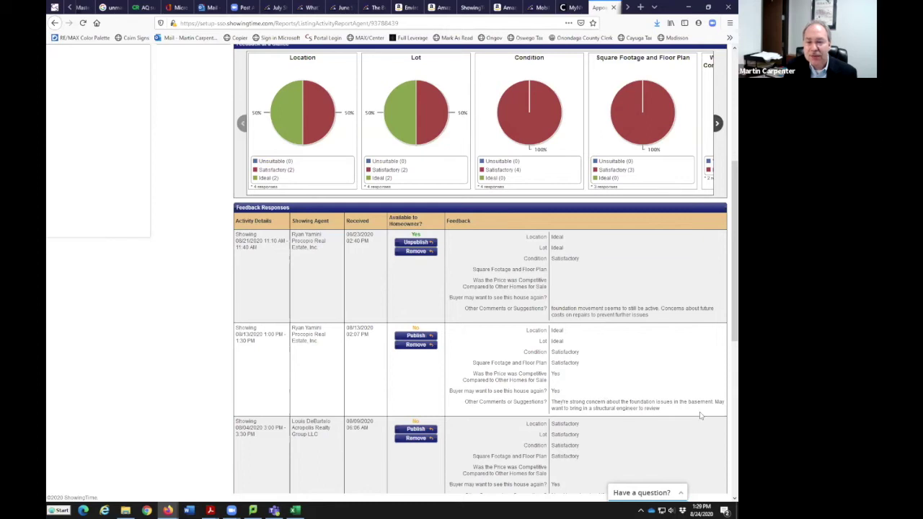
{"action": "scroll", "coordinate": [598, 404], "scroll_direction": "down", "scroll_amount": 3}
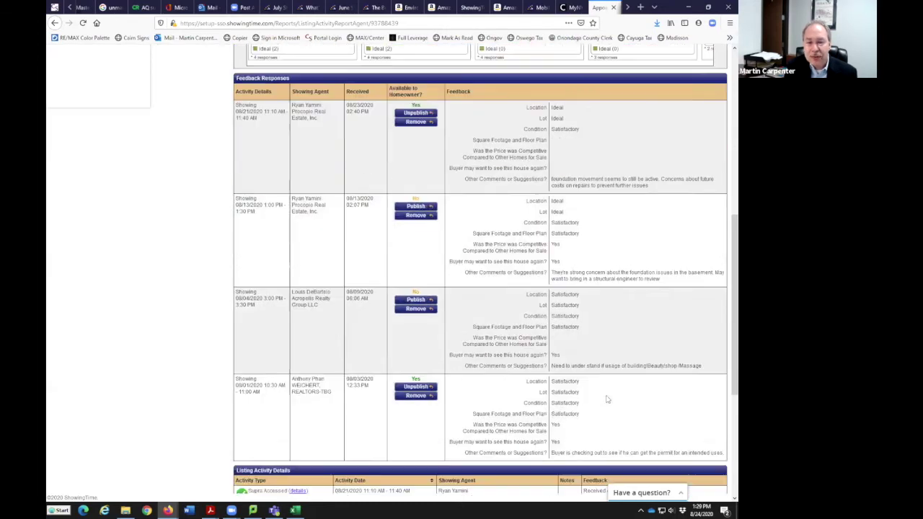
{"action": "scroll", "coordinate": [620, 443], "scroll_direction": "down", "scroll_amount": 3}
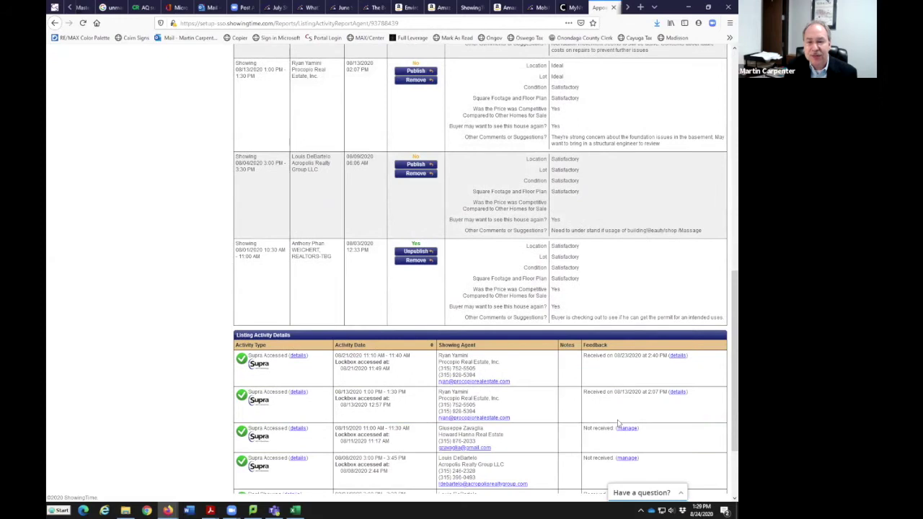
{"action": "scroll", "coordinate": [618, 329], "scroll_direction": "up", "scroll_amount": 8}
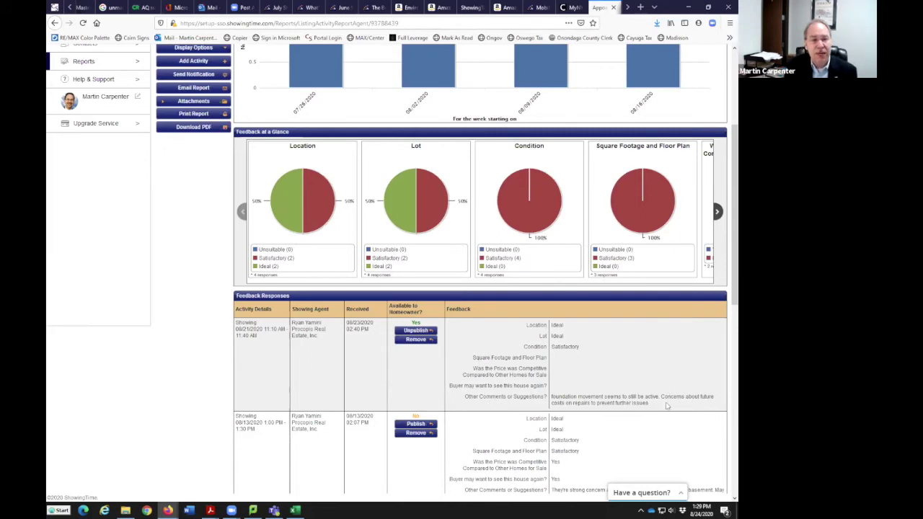
{"action": "scroll", "coordinate": [666, 411], "scroll_direction": "down", "scroll_amount": 2}
{"action": "scroll", "coordinate": [666, 411], "scroll_direction": "down", "scroll_amount": 8}
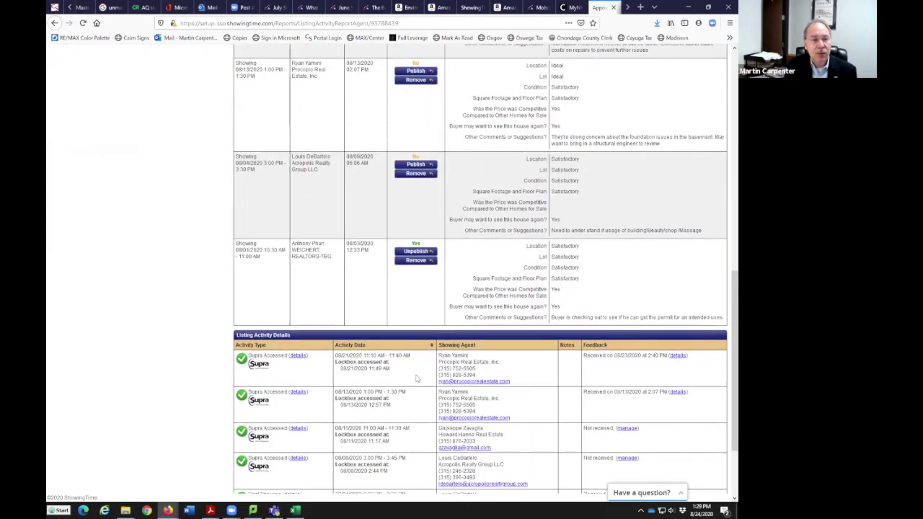
{"action": "scroll", "coordinate": [399, 394], "scroll_direction": "down", "scroll_amount": 3}
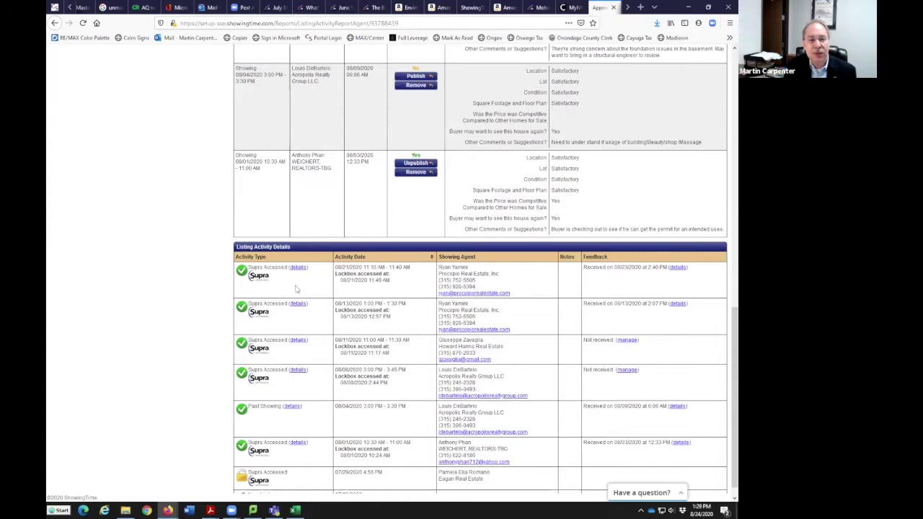
{"action": "scroll", "coordinate": [308, 328], "scroll_direction": "down", "scroll_amount": 1}
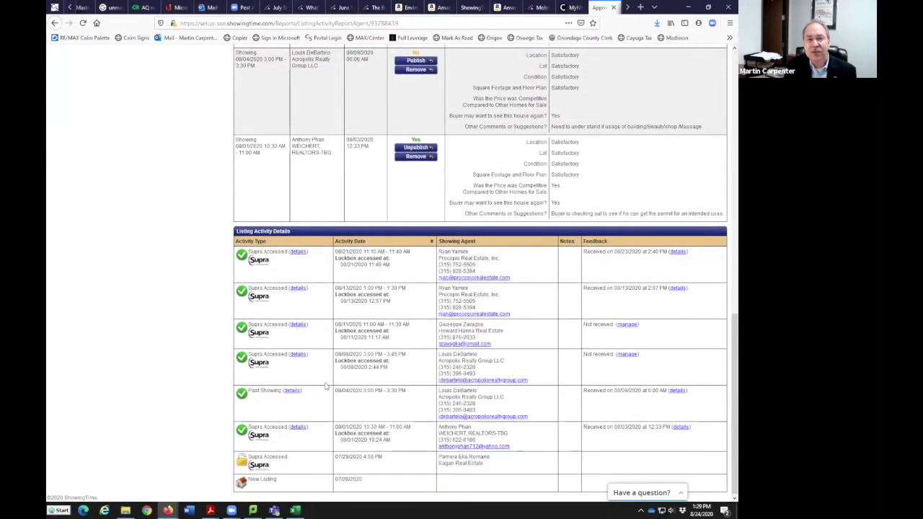
{"action": "scroll", "coordinate": [324, 387], "scroll_direction": "up", "scroll_amount": 5}
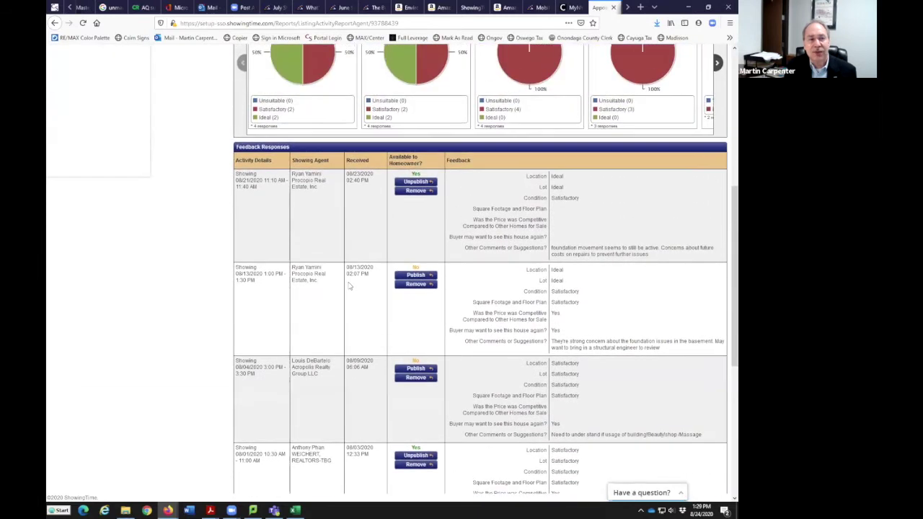
{"action": "scroll", "coordinate": [349, 286], "scroll_direction": "up", "scroll_amount": 5}
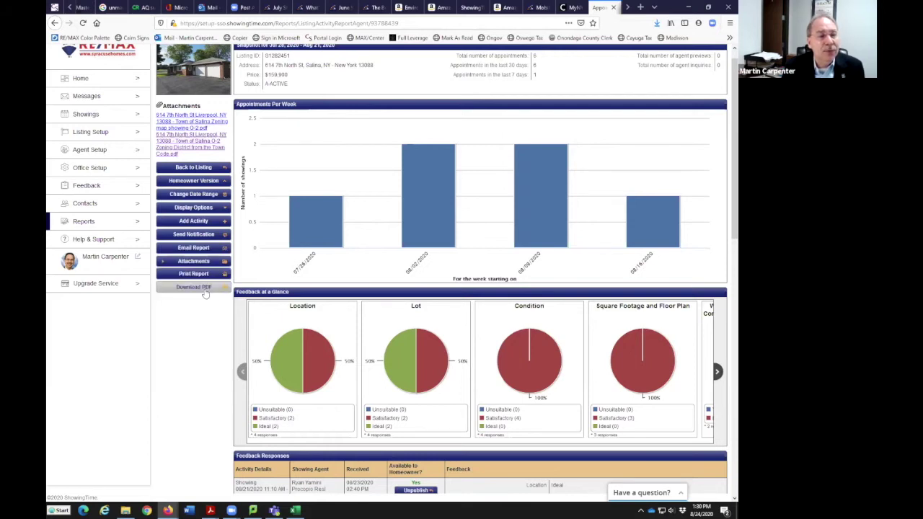
Switch to the Homeowner Version and review its feedback pies, responses and Listing Activity Details
{"action": "left_click", "coordinate": [201, 182]}
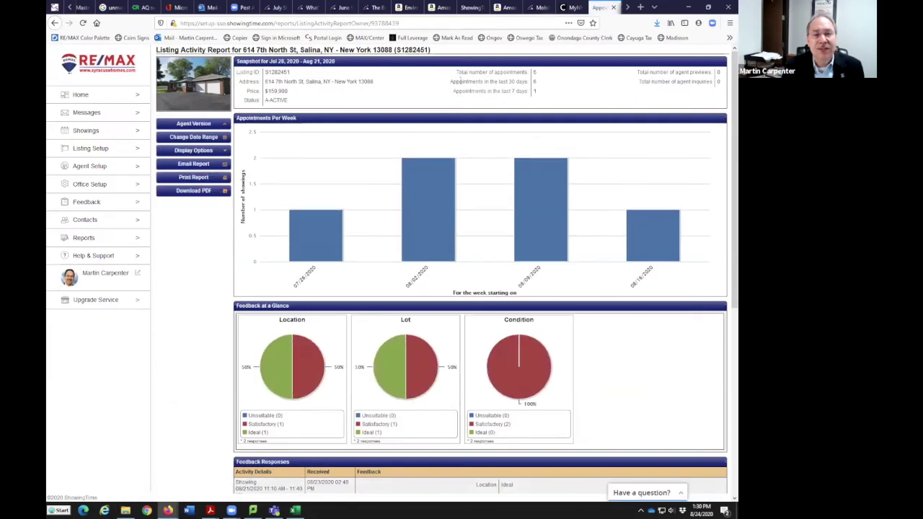
{"action": "scroll", "coordinate": [504, 180], "scroll_direction": "down", "scroll_amount": 3}
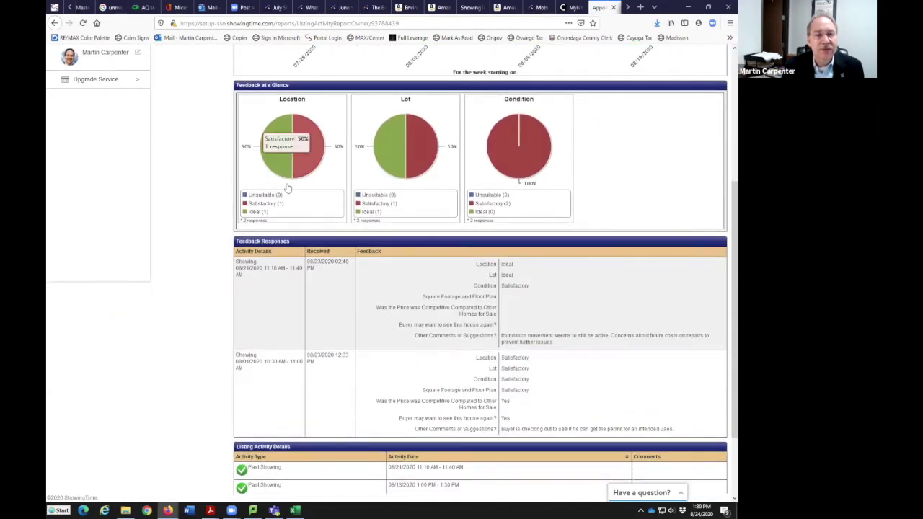
{"action": "scroll", "coordinate": [342, 325], "scroll_direction": "down", "scroll_amount": 2}
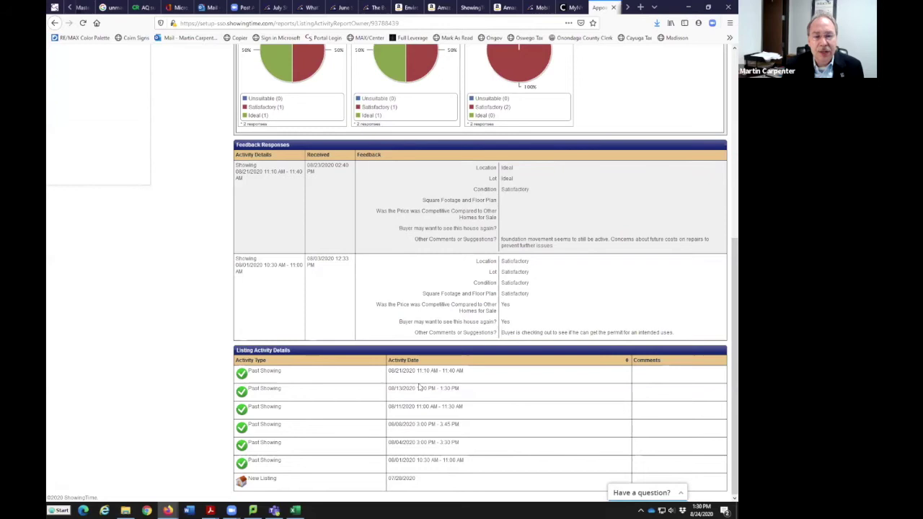
{"action": "scroll", "coordinate": [402, 261], "scroll_direction": "up", "scroll_amount": 2}
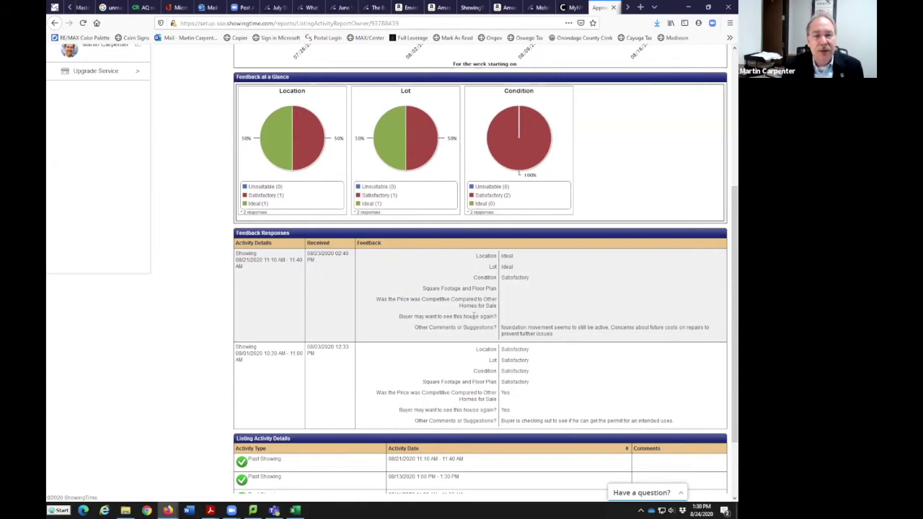
{"action": "scroll", "coordinate": [448, 393], "scroll_direction": "up", "scroll_amount": 3}
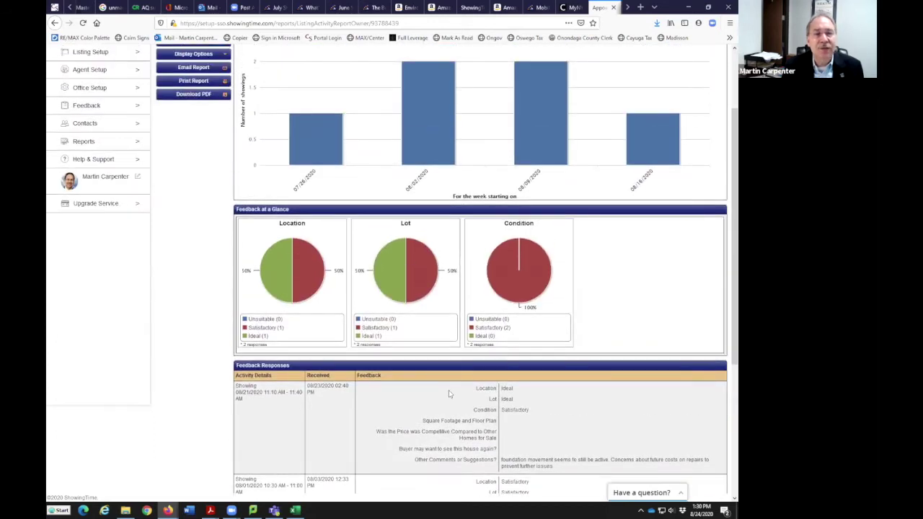
{"action": "scroll", "coordinate": [448, 390], "scroll_direction": "up", "scroll_amount": 2}
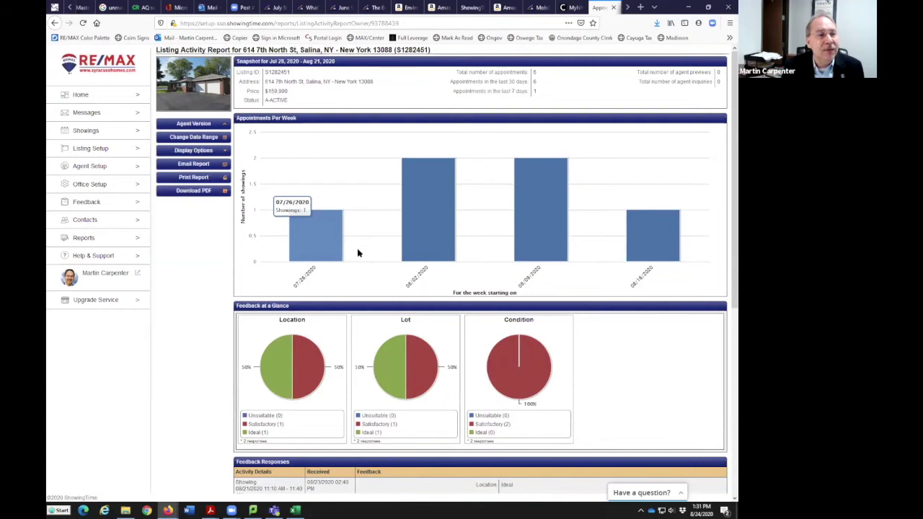
{"action": "left_click", "coordinate": [203, 165]}
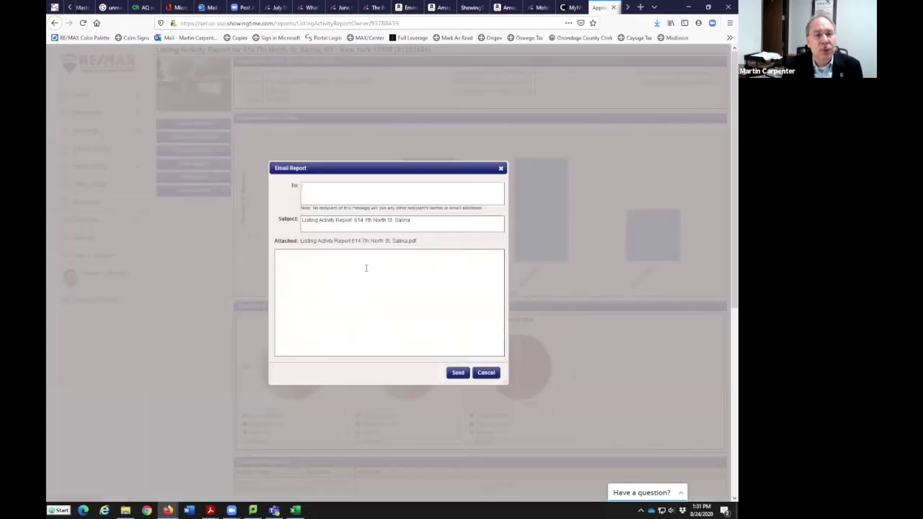
{"action": "left_click", "coordinate": [310, 198]}
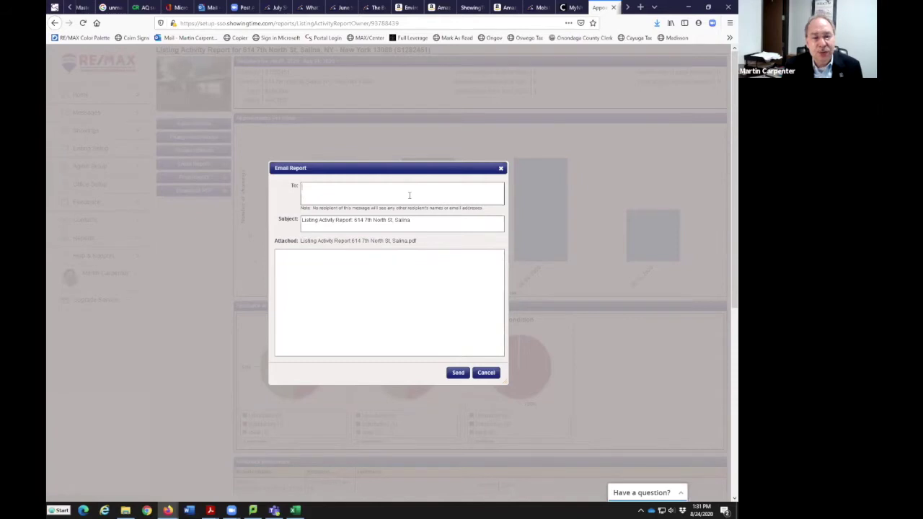
{"action": "left_click", "coordinate": [489, 373]}
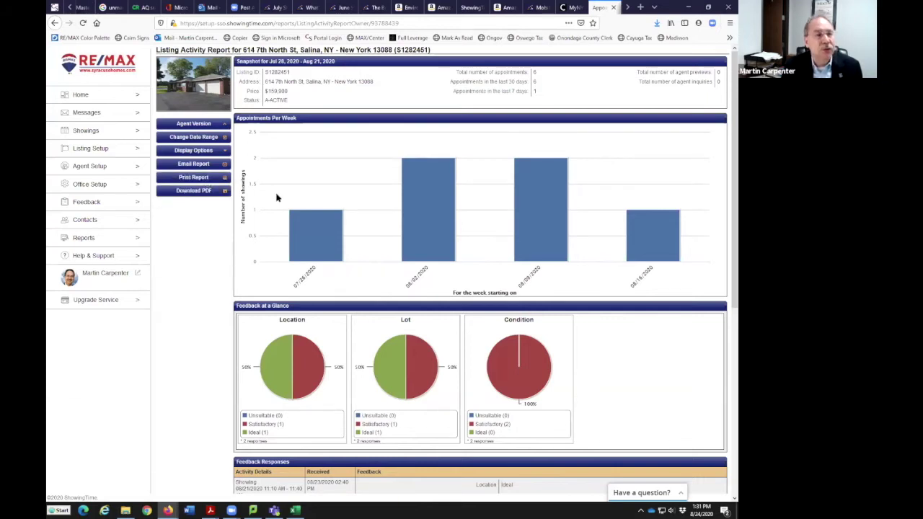
{"action": "mouse_move", "coordinate": [304, 210]}
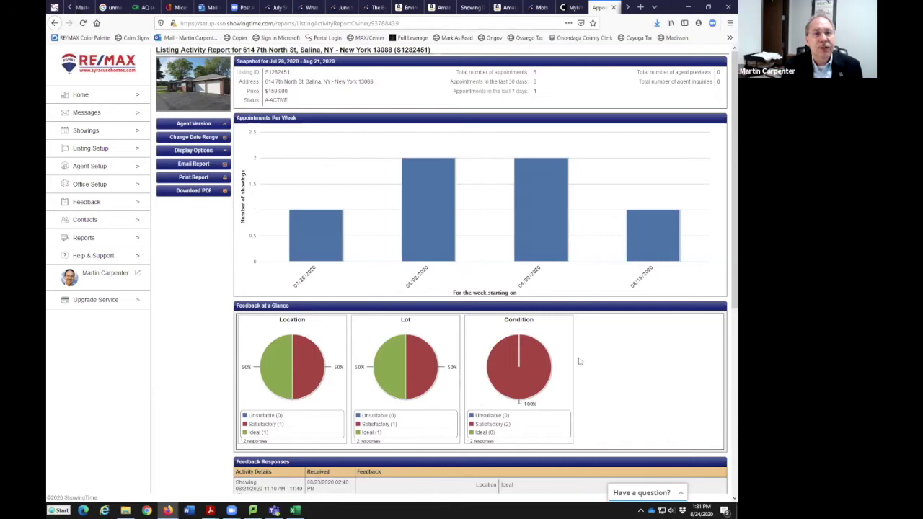
{"action": "mouse_move", "coordinate": [630, 202]}
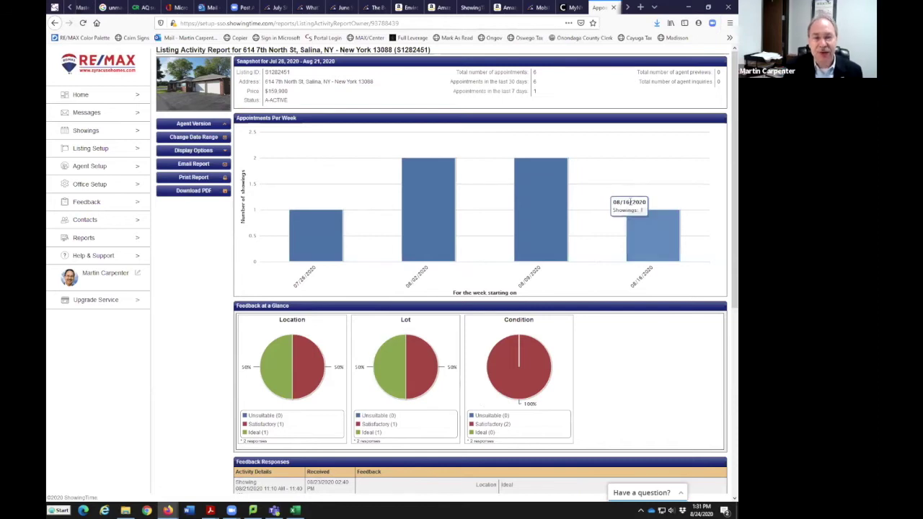
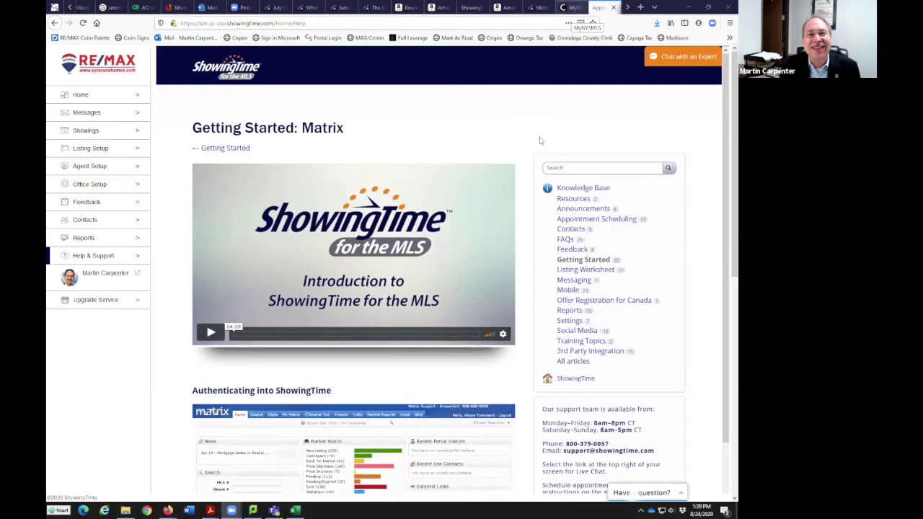
Return to the CNYIS member portal tab and launch Matrix from its tile
{"action": "key", "text": "ctrl+shift+Tab"}
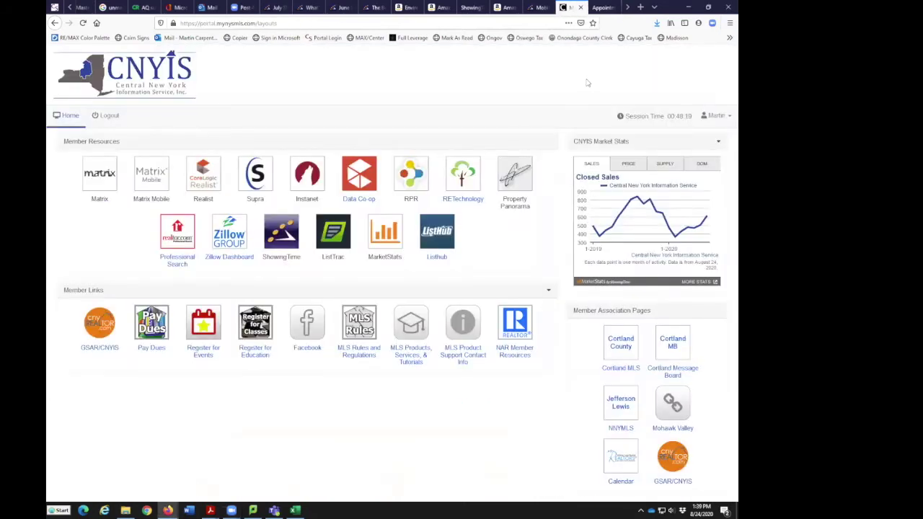
{"action": "left_click", "coordinate": [626, 9]}
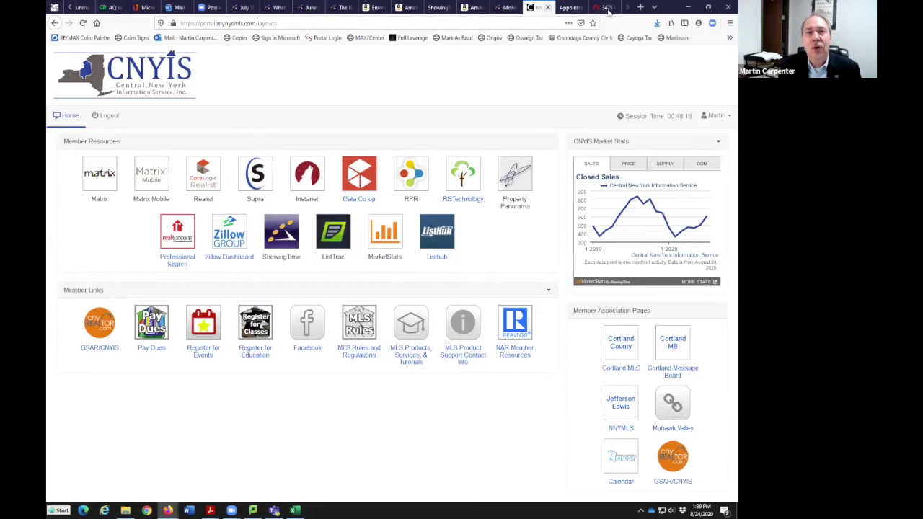
{"action": "left_click", "coordinate": [568, 7]}
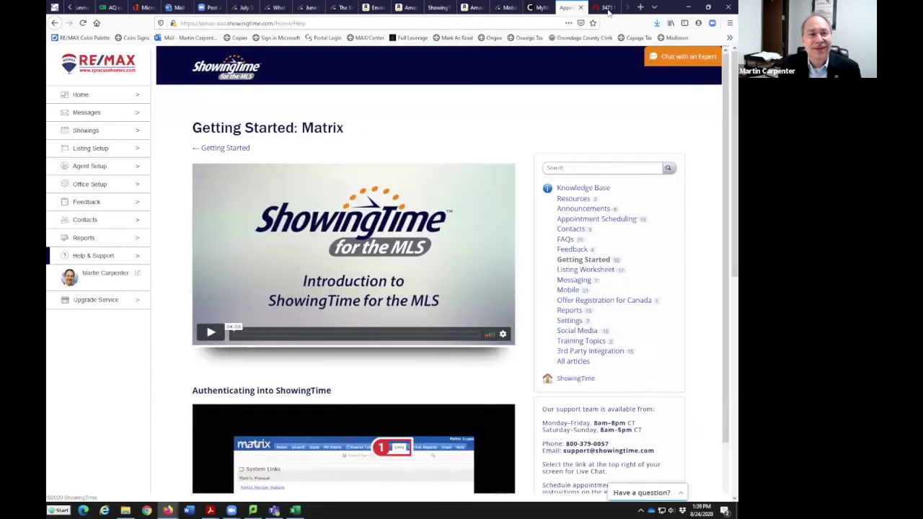
{"action": "left_click", "coordinate": [541, 8]}
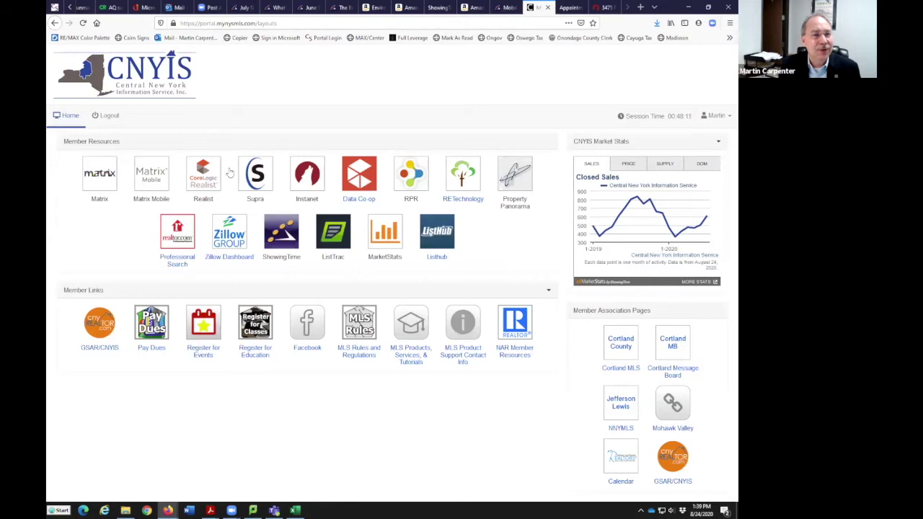
{"action": "left_click", "coordinate": [132, 180]}
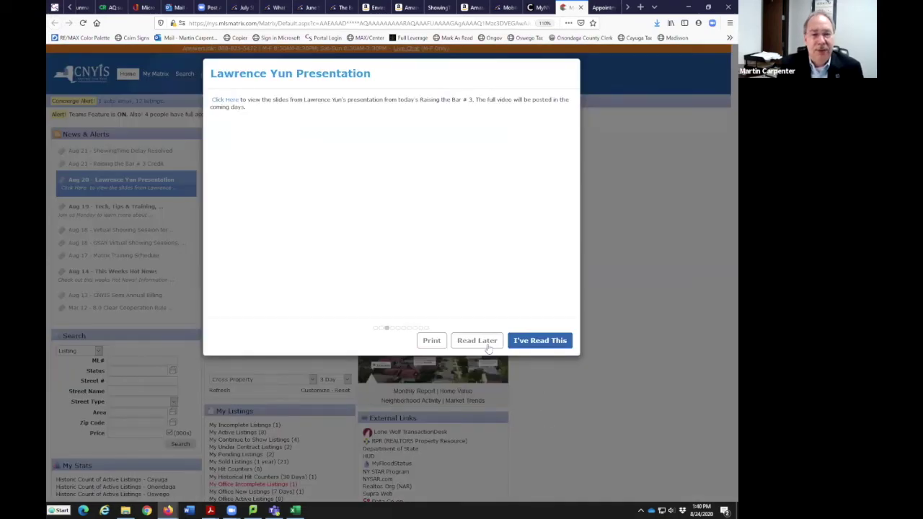
Dismiss the stacked Matrix news alerts to reach the home page
{"action": "left_click", "coordinate": [487, 345]}
{"action": "left_click", "coordinate": [488, 348]}
{"action": "left_click", "coordinate": [488, 348]}
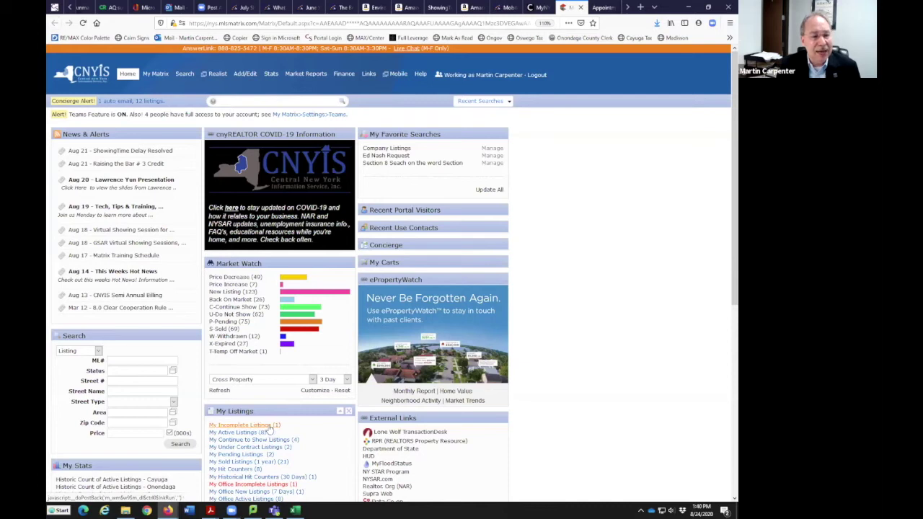
{"action": "left_click", "coordinate": [268, 426]}
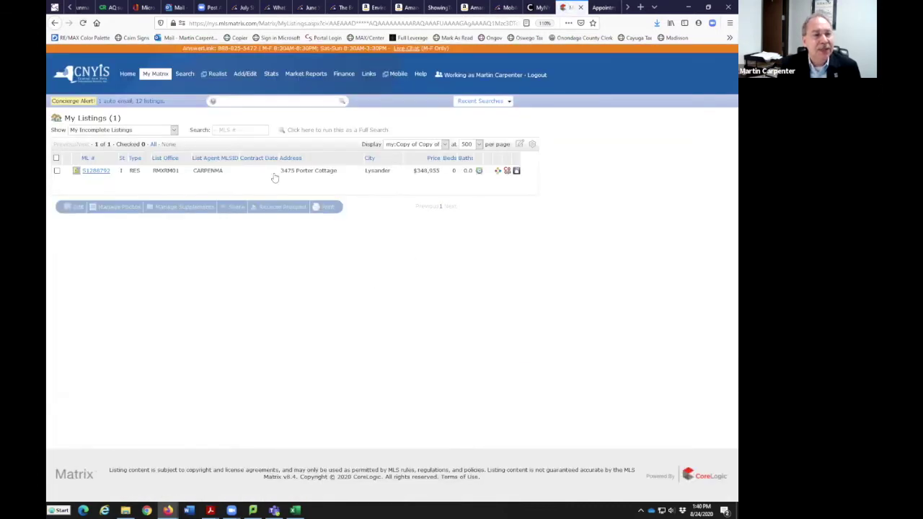
{"action": "left_click", "coordinate": [56, 171]}
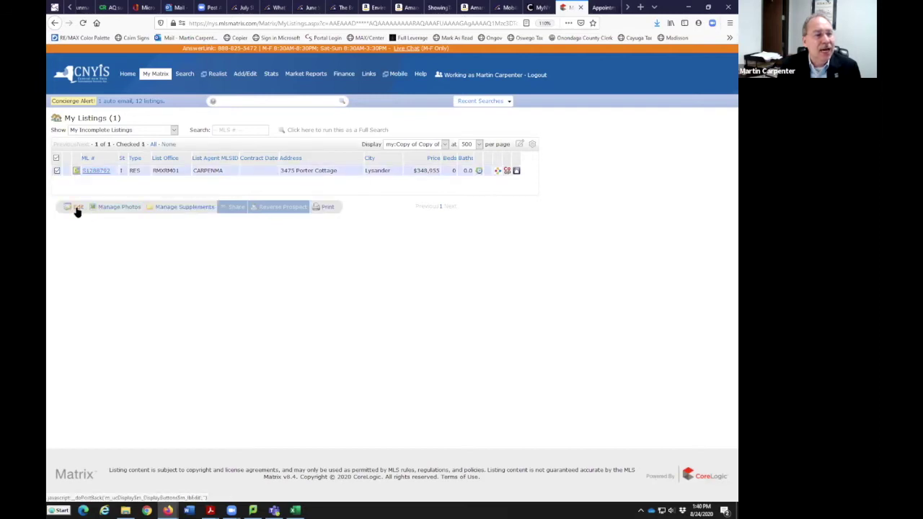
{"action": "left_click", "coordinate": [77, 208]}
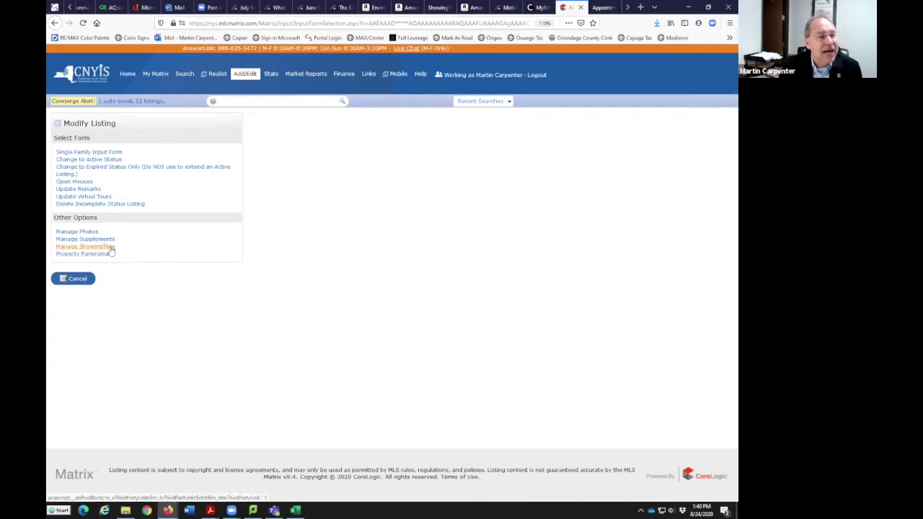
In ShowingTime, set appointment type Courtesy Call or Go and Show and ShowingTime Template feedback
{"action": "left_click", "coordinate": [111, 248]}
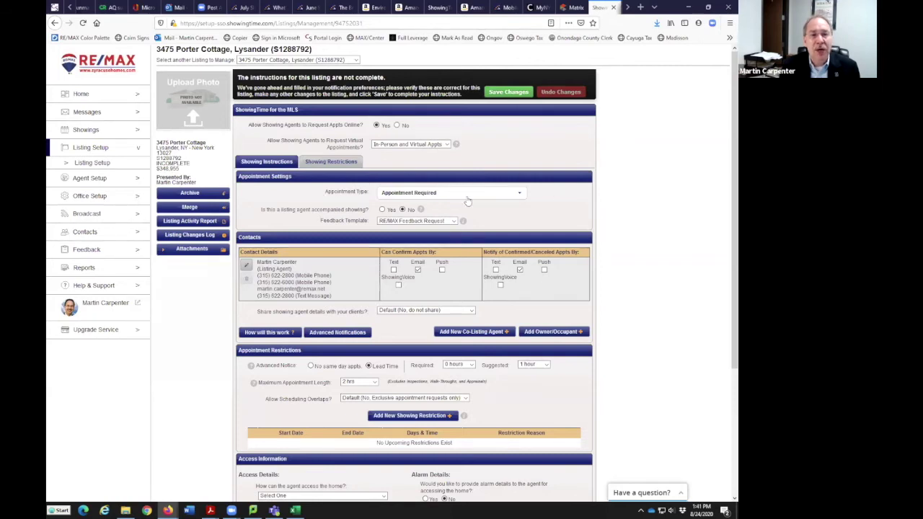
{"action": "left_click", "coordinate": [514, 194]}
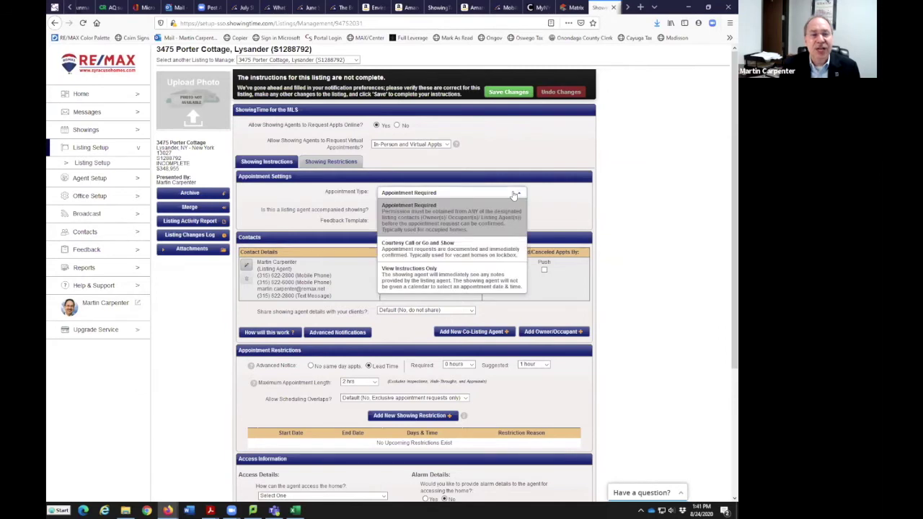
{"action": "left_click", "coordinate": [485, 252]}
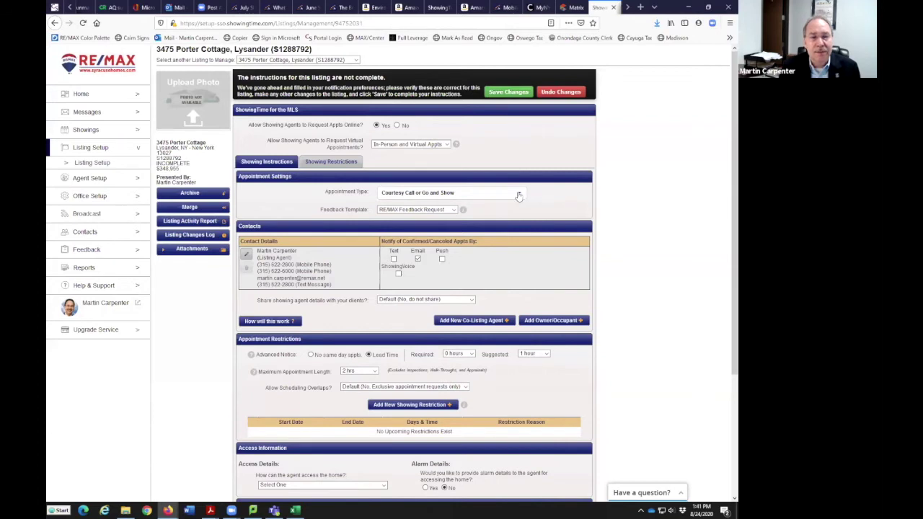
{"action": "left_click", "coordinate": [452, 210]}
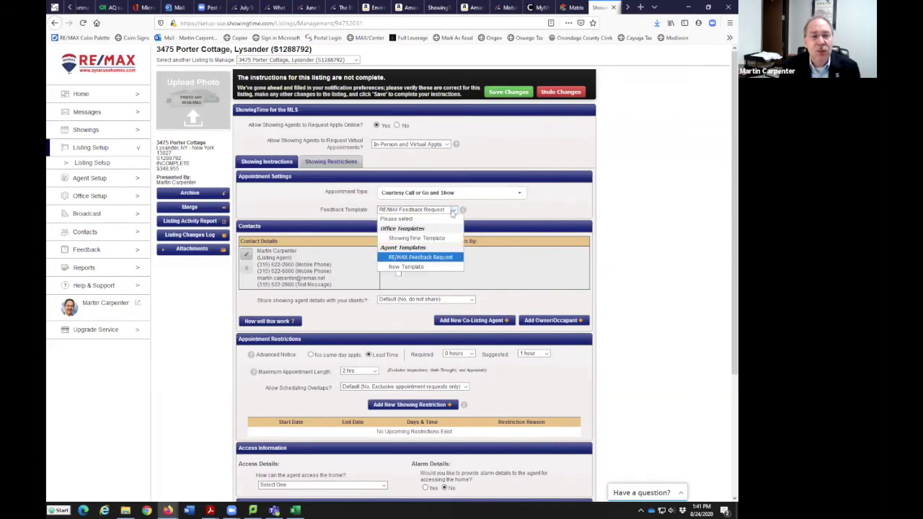
{"action": "left_click", "coordinate": [442, 239]}
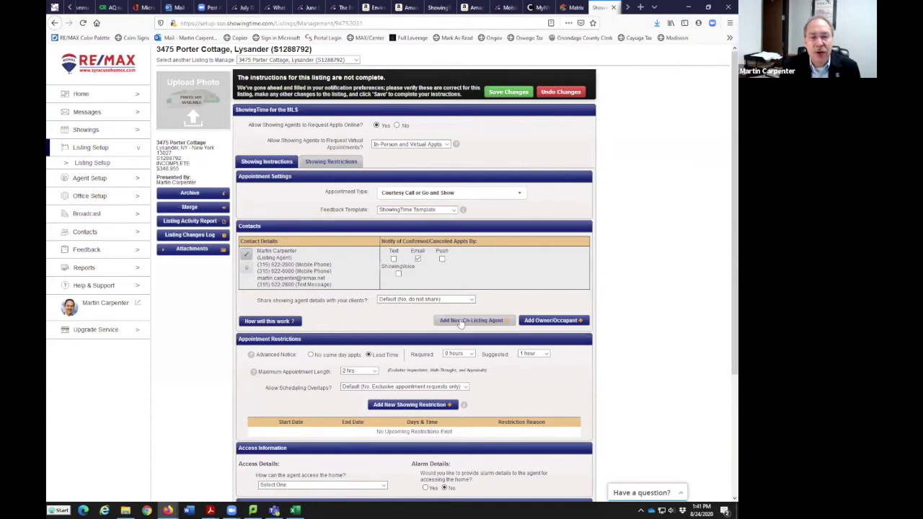
{"action": "left_click", "coordinate": [538, 322]}
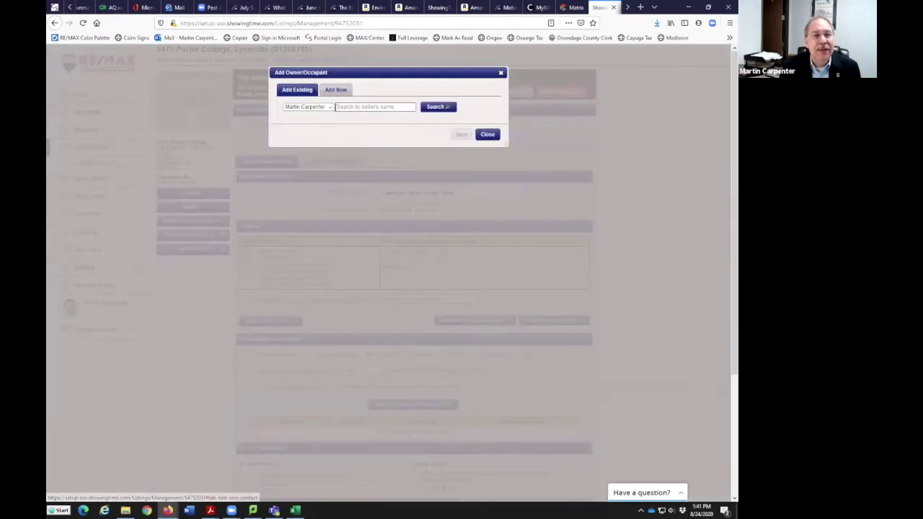
On the Add New tab, enter the owner/occupant's first and last name
{"action": "left_click", "coordinate": [330, 107]}
{"action": "left_click", "coordinate": [346, 92]}
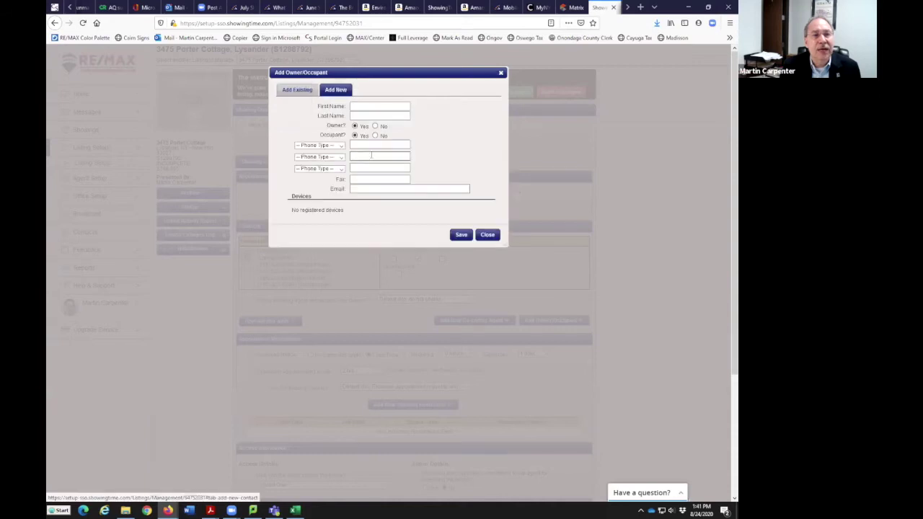
{"action": "left_click", "coordinate": [365, 106]}
{"action": "key", "text": "Tab"}
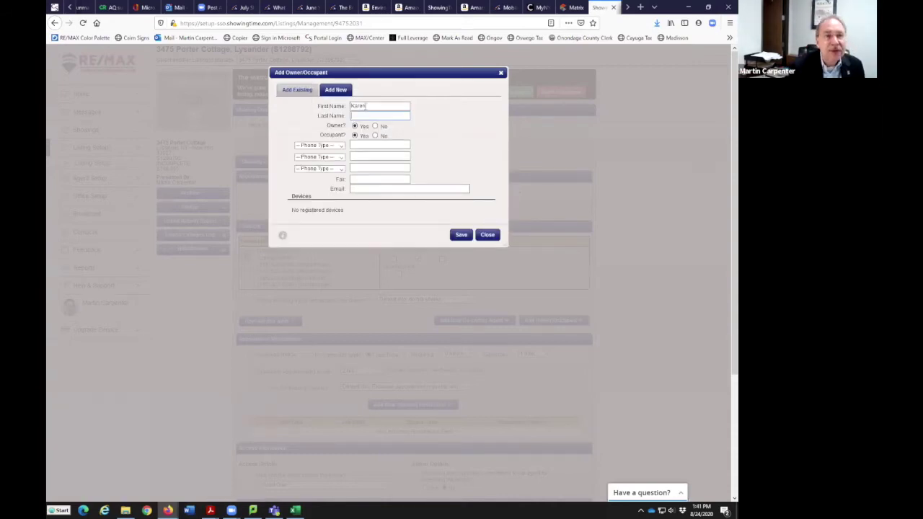
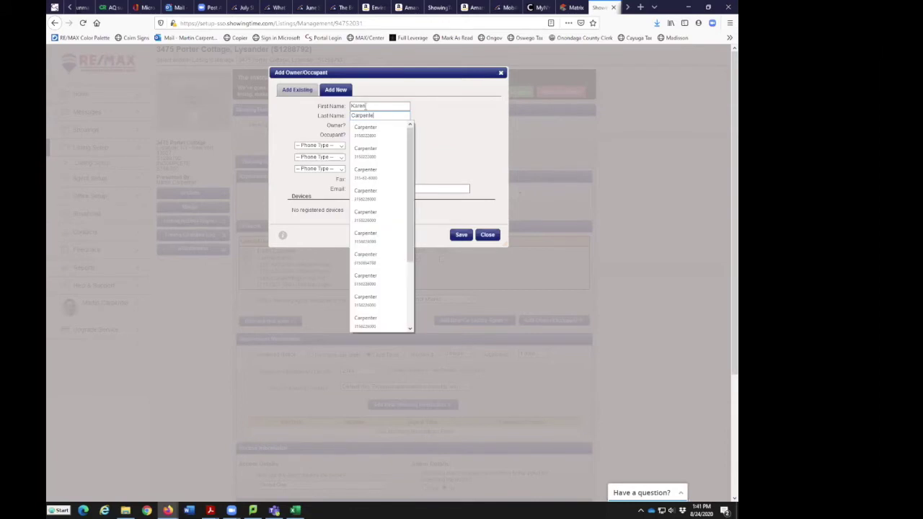
{"action": "key", "text": "Escape"}
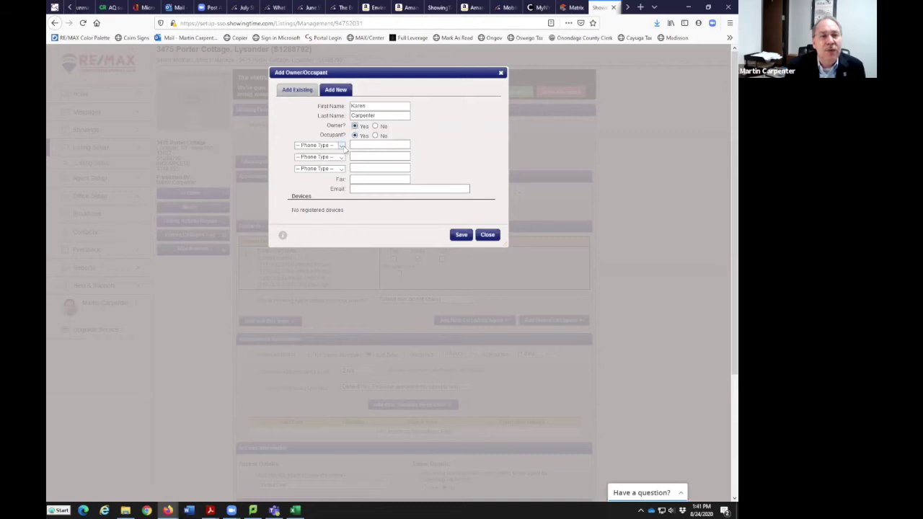
Add the owner's phone number as a Mobile Phone
{"action": "left_click", "coordinate": [342, 146]}
{"action": "left_click", "coordinate": [334, 183]}
{"action": "left_click", "coordinate": [361, 147]}
{"action": "type", "text": "315"}
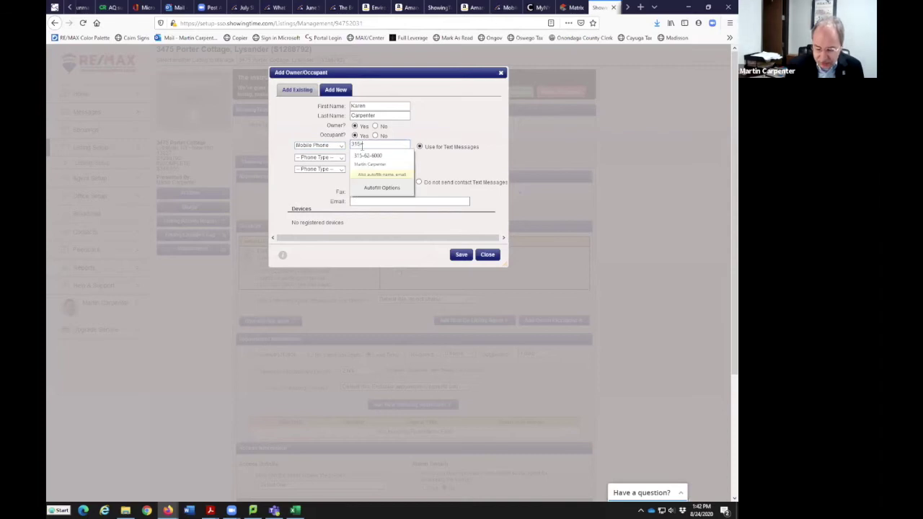
{"action": "type", "text": "-555-1212"}
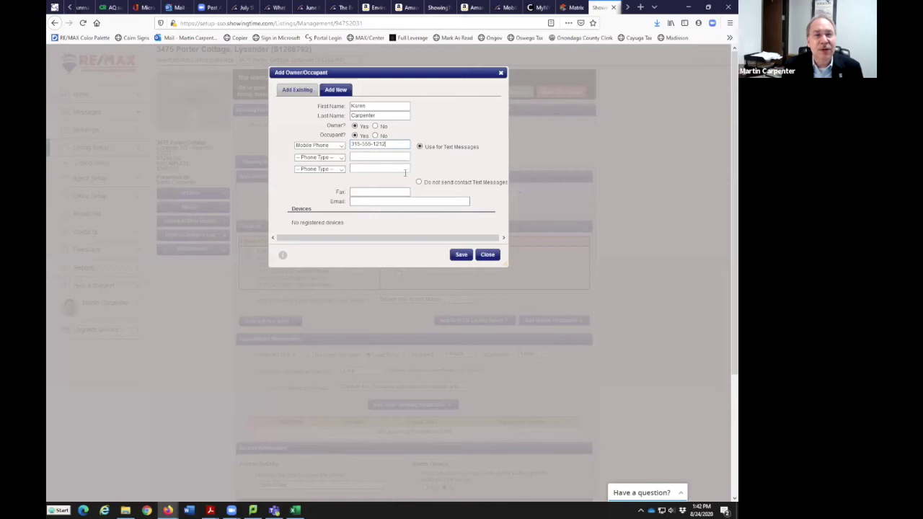
Enter the owner's e-mail address, fix its ending typo, and save the contact
{"action": "left_click", "coordinate": [367, 203]}
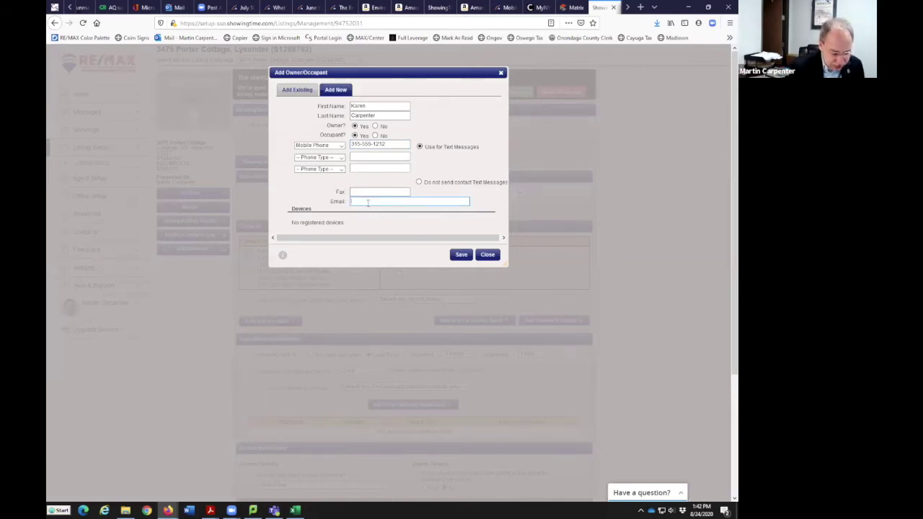
{"action": "type", "text": "om"}
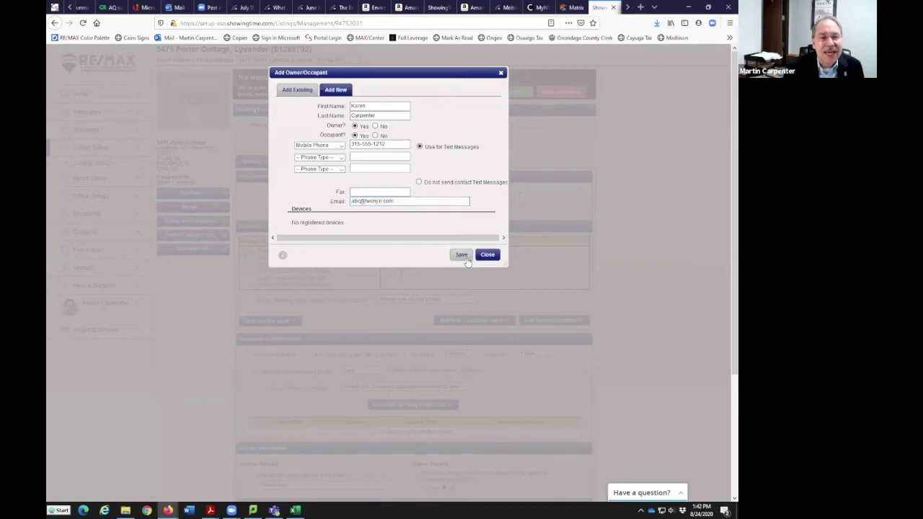
{"action": "left_click", "coordinate": [463, 256]}
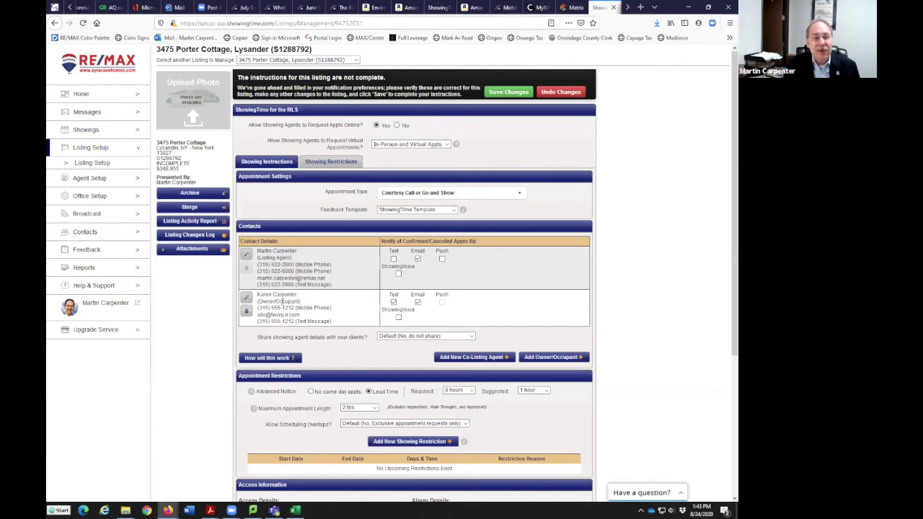
{"action": "left_click", "coordinate": [556, 364]}
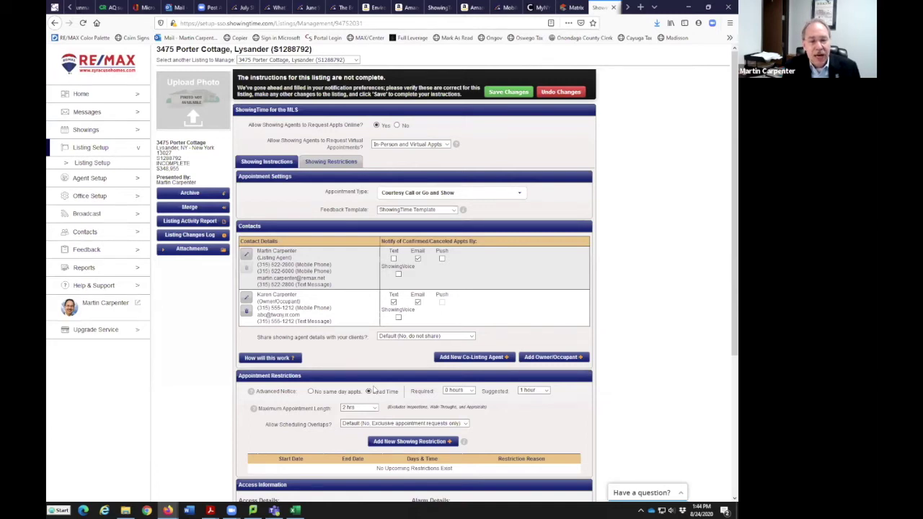
Require 1 hour of advance notice and limit appointments to 45 minutes
{"action": "scroll", "coordinate": [378, 389], "scroll_direction": "down", "scroll_amount": 1}
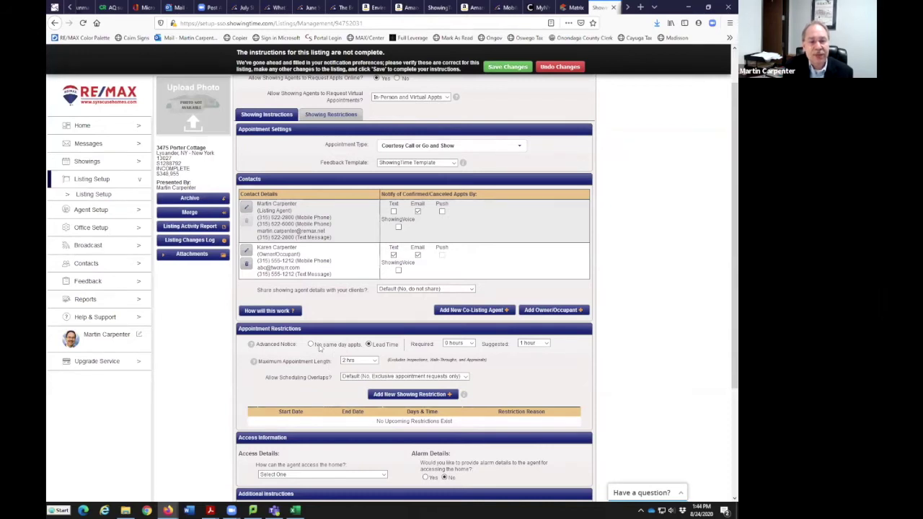
{"action": "left_click", "coordinate": [469, 346]}
{"action": "left_click", "coordinate": [460, 365]}
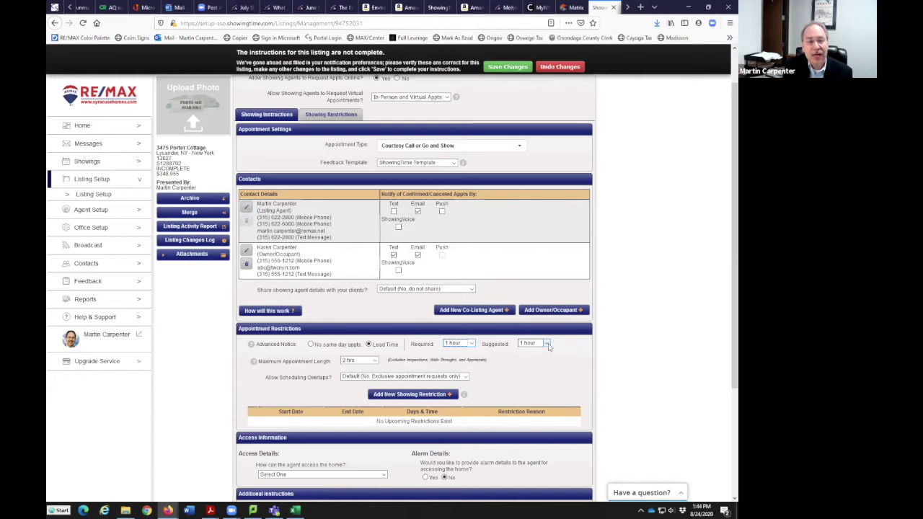
{"action": "left_click", "coordinate": [371, 361]}
{"action": "left_click", "coordinate": [360, 397]}
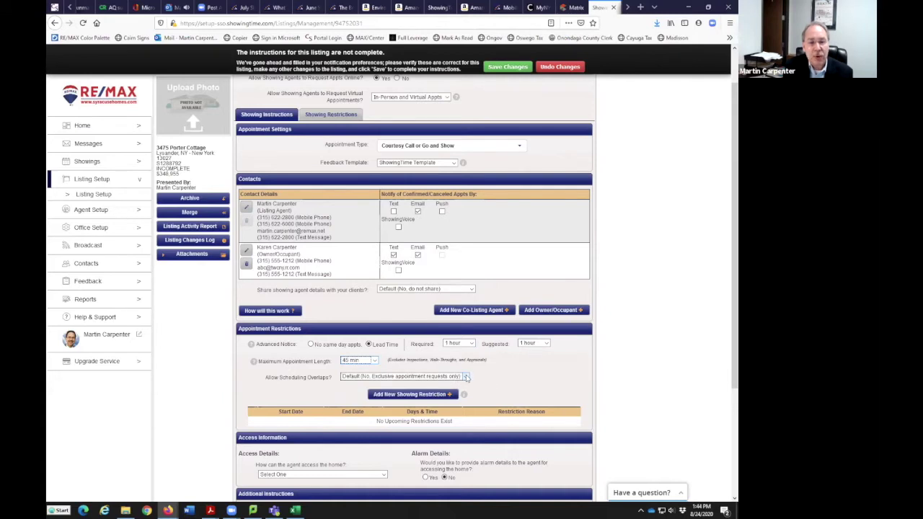
Leave scheduling overlaps at Default and open a new showing restriction form
{"action": "left_click", "coordinate": [466, 376]}
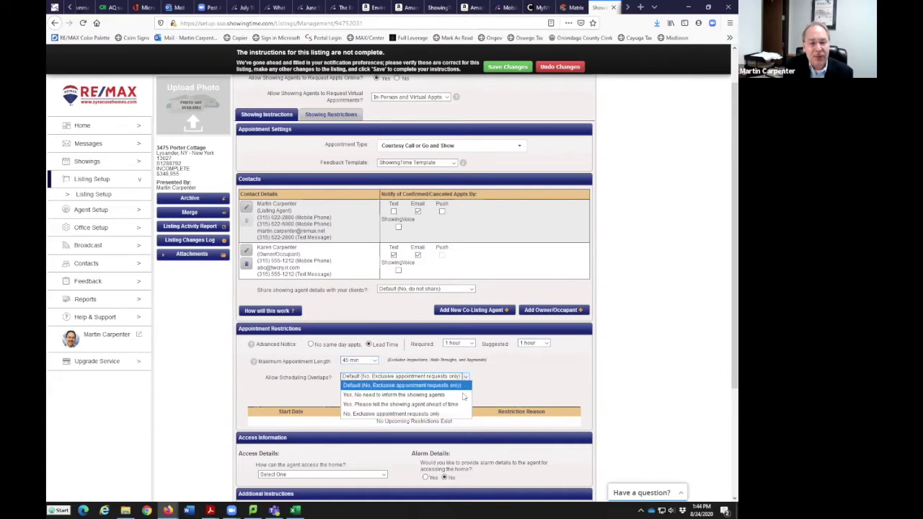
{"action": "left_click", "coordinate": [503, 383]}
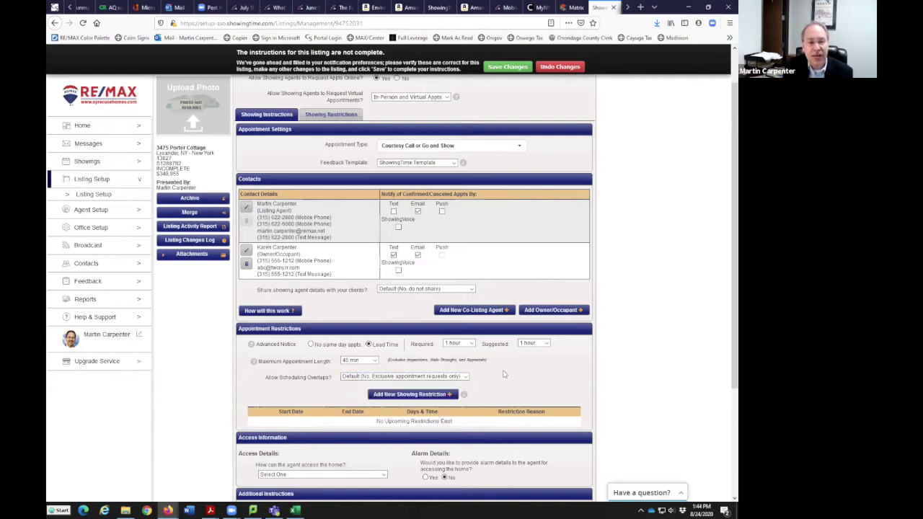
{"action": "scroll", "coordinate": [502, 384], "scroll_direction": "down", "scroll_amount": 1}
{"action": "left_click", "coordinate": [425, 307]}
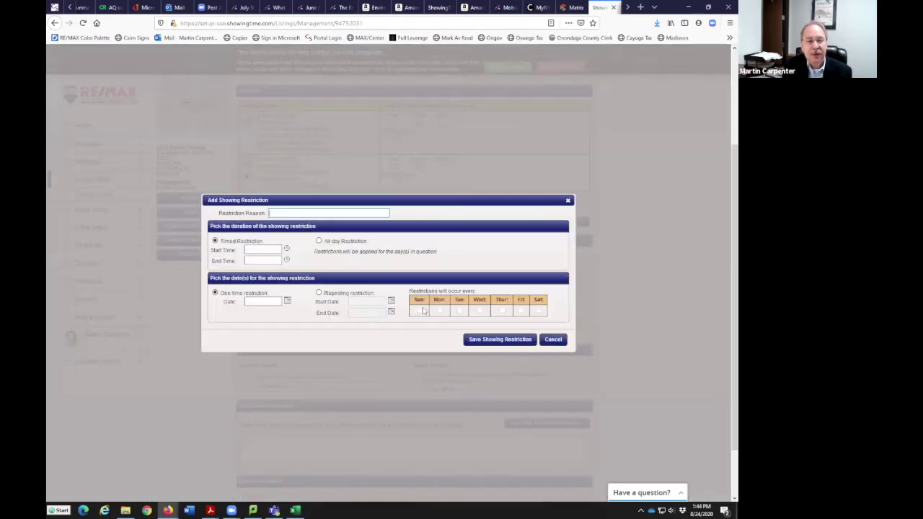
Draft a 'Dog home alone' restriction from 2:30 PM to 4:45 PM, repeating Monday–Thursday
{"action": "left_click", "coordinate": [282, 214]}
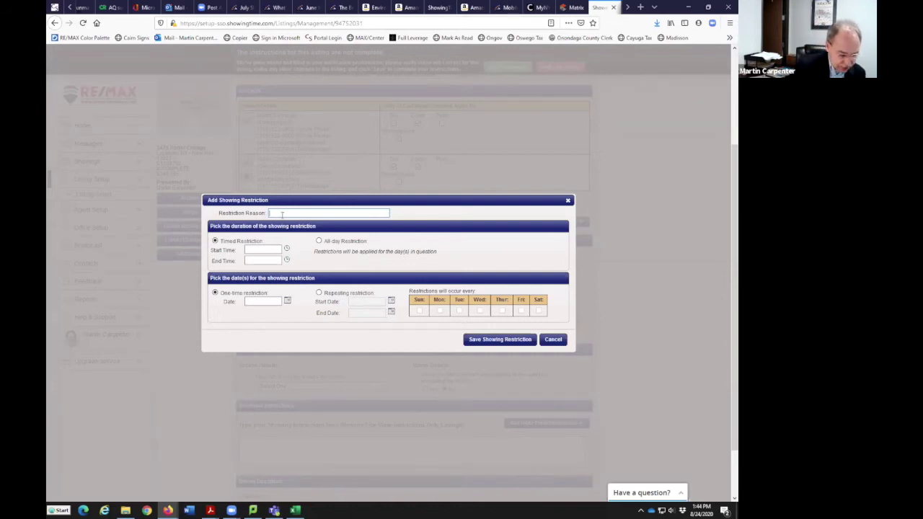
{"action": "type", "text": "D"}
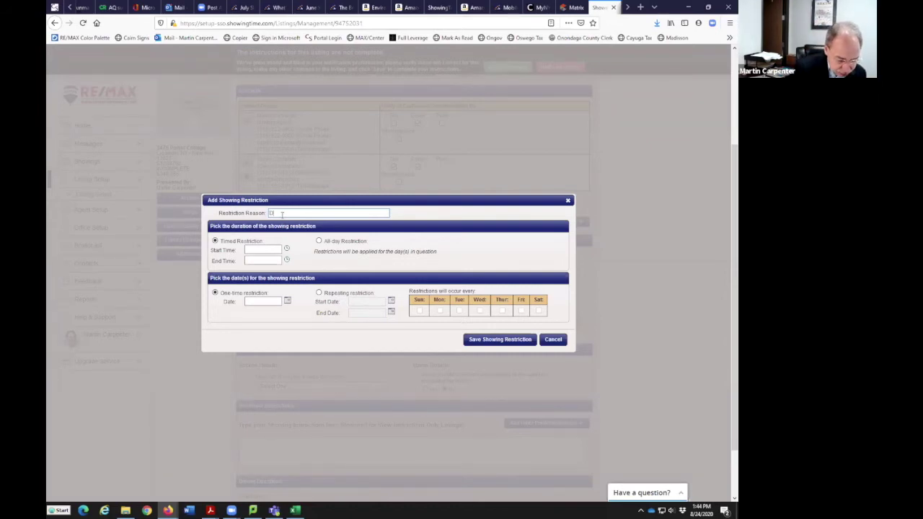
{"action": "type", "text": "og home alone"}
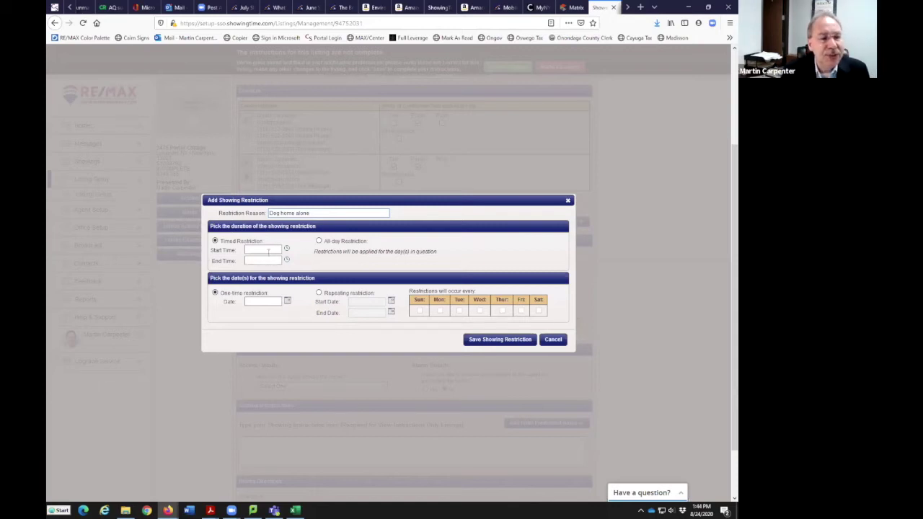
{"action": "left_click", "coordinate": [268, 251]}
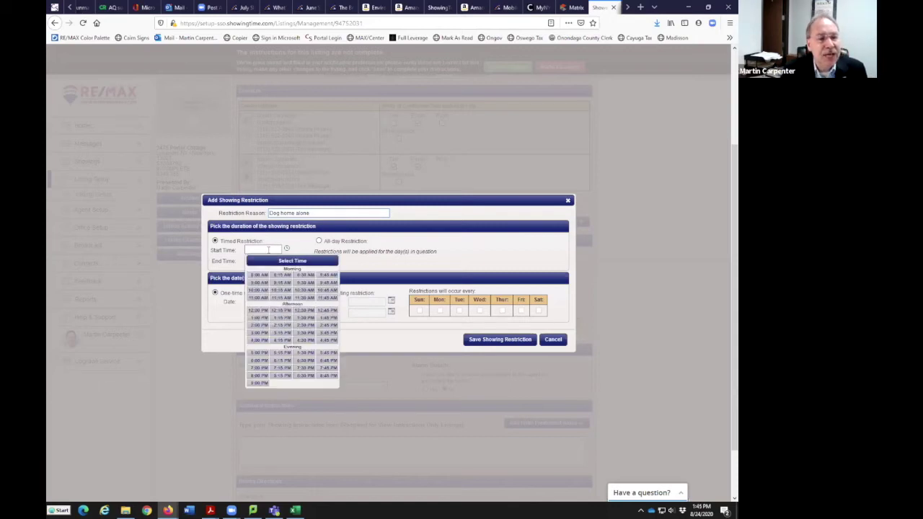
{"action": "left_click", "coordinate": [305, 325]}
{"action": "left_click", "coordinate": [270, 260]}
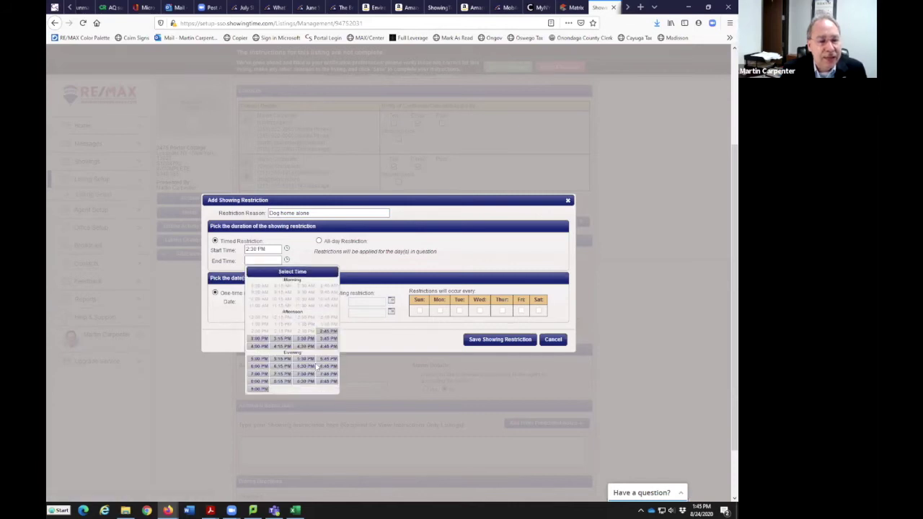
{"action": "left_click", "coordinate": [327, 346]}
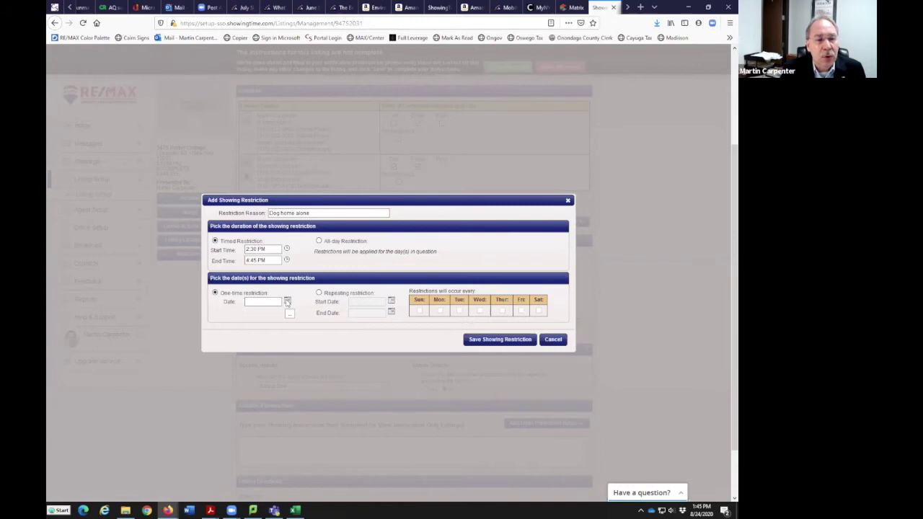
{"action": "left_click", "coordinate": [319, 292]}
{"action": "left_click", "coordinate": [458, 311]}
{"action": "left_click", "coordinate": [479, 311]}
{"action": "left_click", "coordinate": [502, 311]}
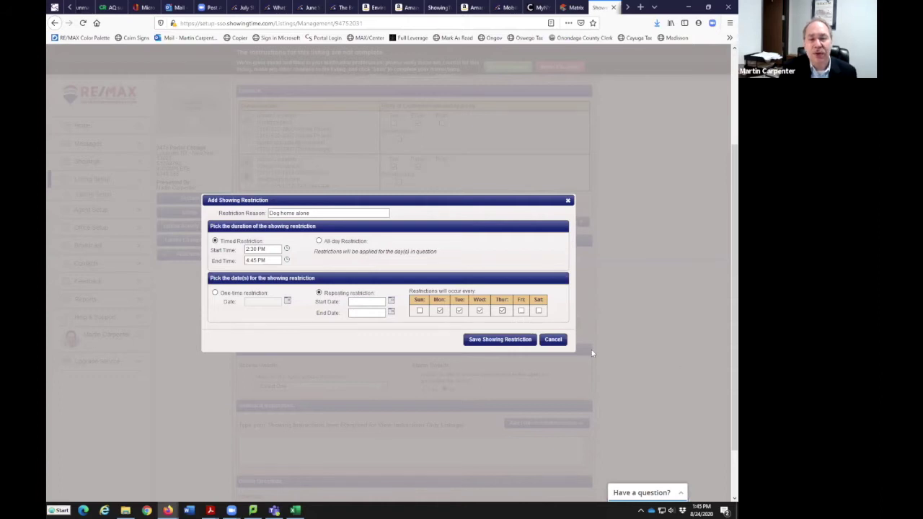
Cancel the Dog home alone draft and start a new restriction from 8:00 AM to 11:45 AM
{"action": "left_click", "coordinate": [552, 340]}
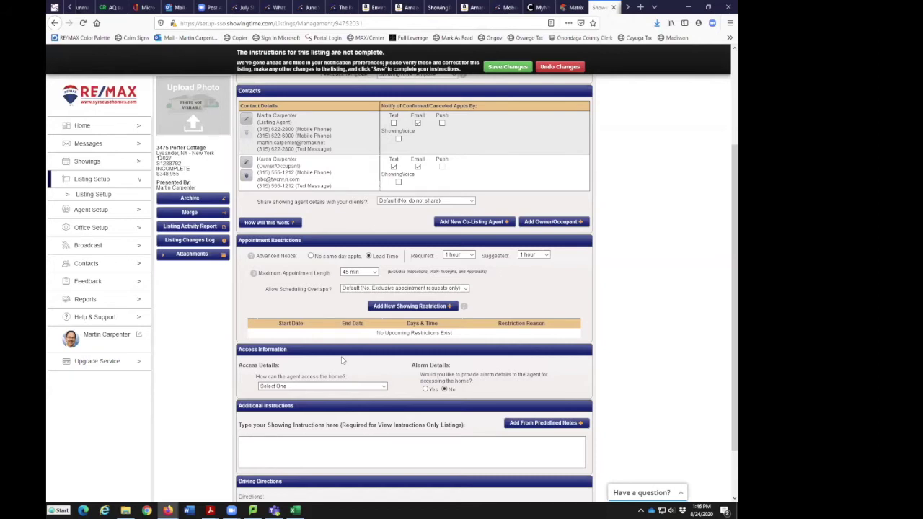
{"action": "left_click", "coordinate": [436, 307]}
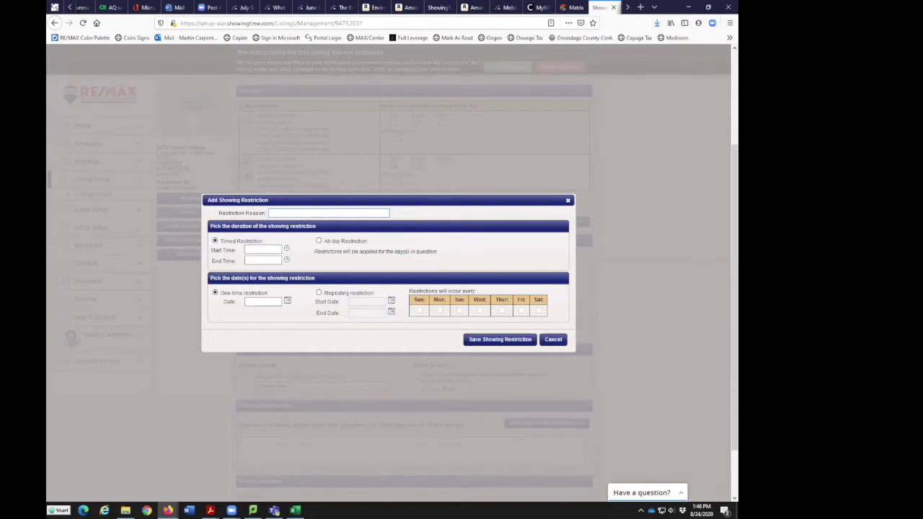
{"action": "left_click", "coordinate": [286, 249]}
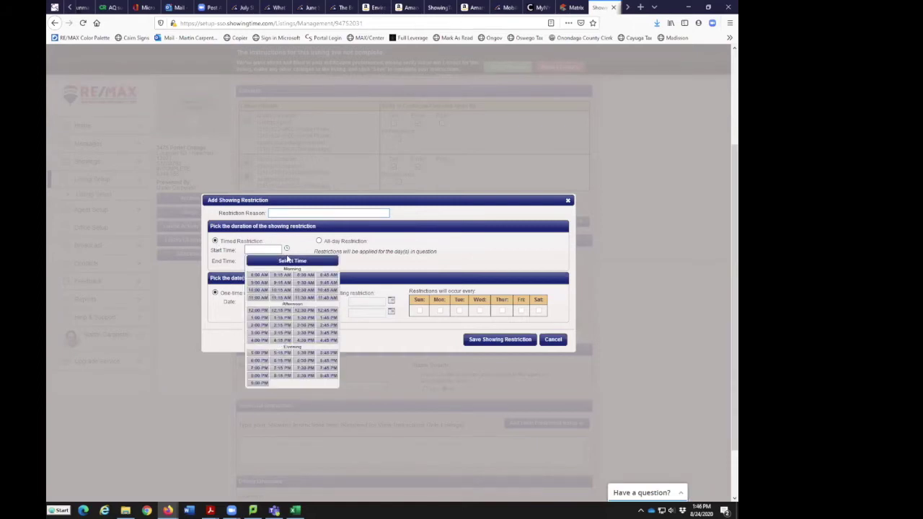
{"action": "left_click", "coordinate": [261, 274]}
{"action": "left_click", "coordinate": [267, 261]}
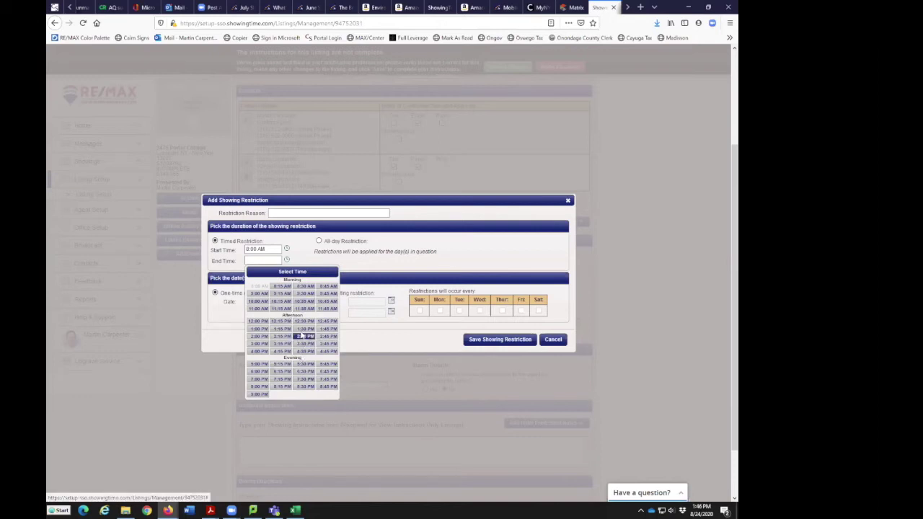
{"action": "left_click", "coordinate": [326, 308]}
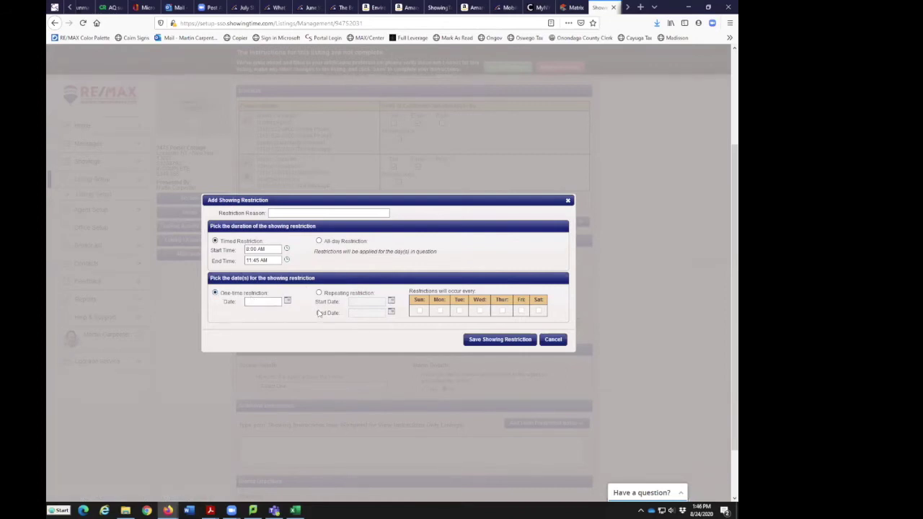
{"action": "left_click", "coordinate": [284, 213]}
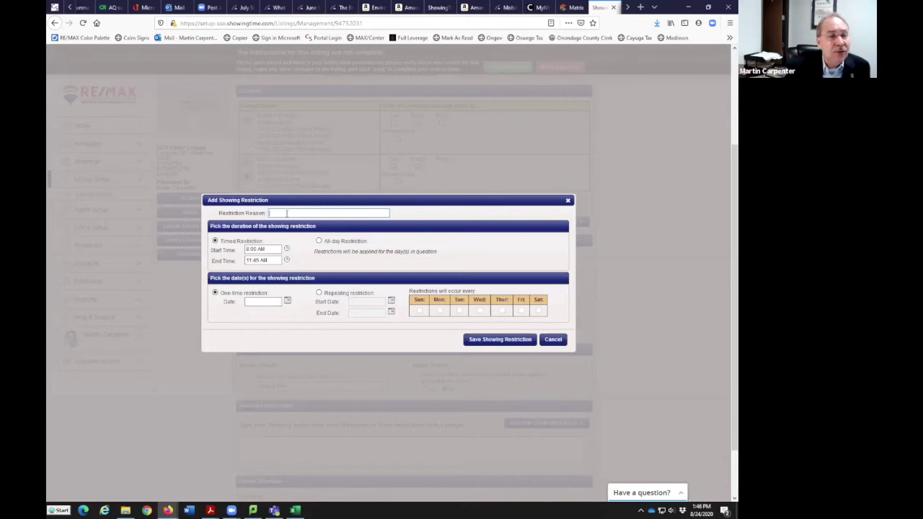
Give it reason 'am no showing', repeating 08/24/2020–09/07/2020, and try saving it
{"action": "type", "text": "am no"}
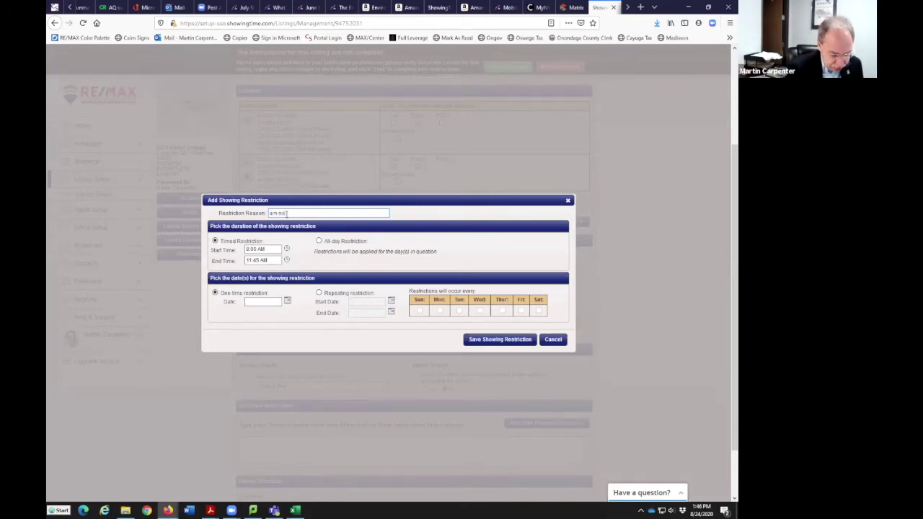
{"action": "type", "text": " showing"}
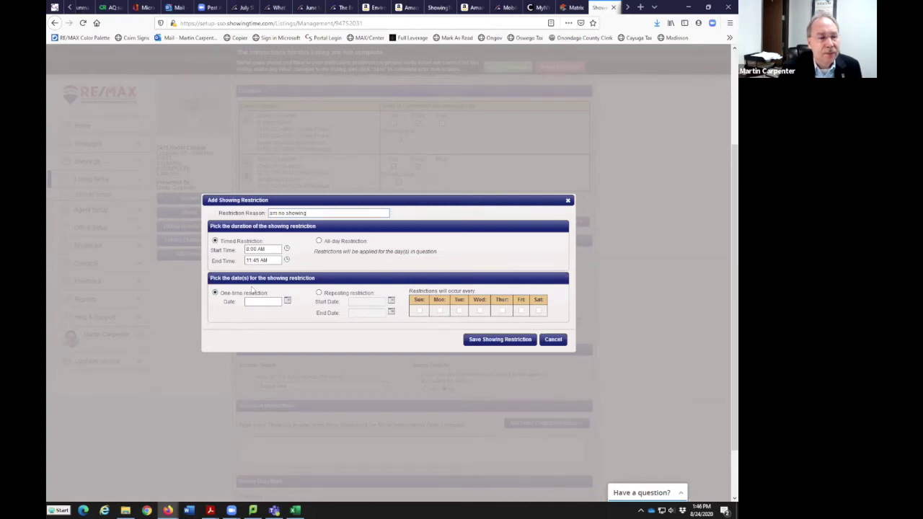
{"action": "left_click", "coordinate": [320, 293]}
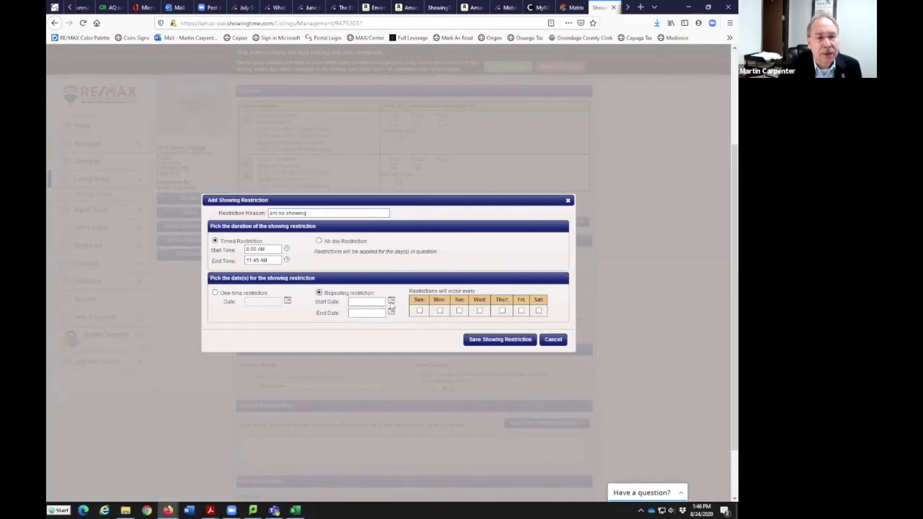
{"action": "left_click", "coordinate": [391, 301]}
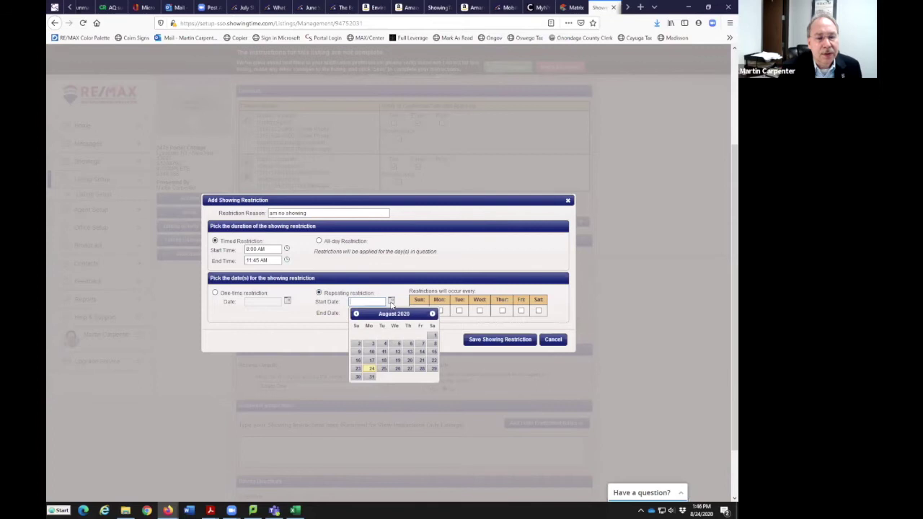
{"action": "left_click", "coordinate": [371, 369]}
{"action": "left_click", "coordinate": [392, 311]}
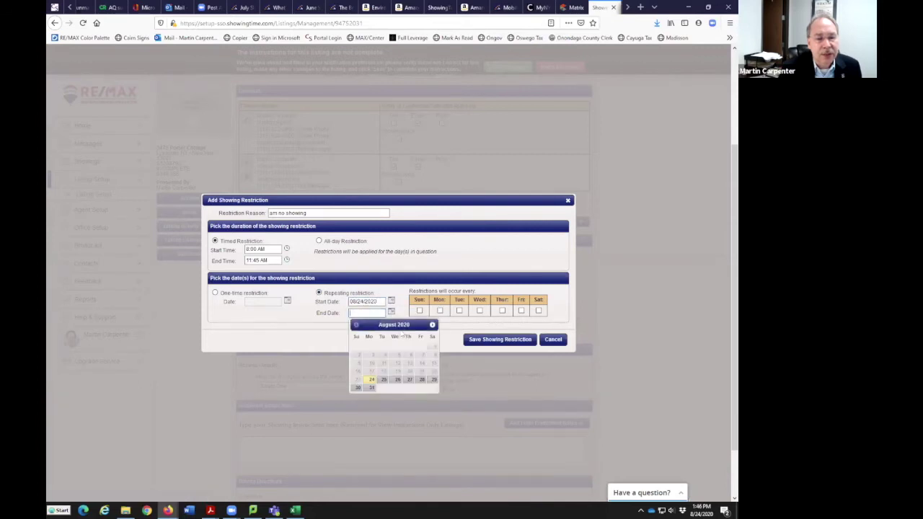
{"action": "left_click", "coordinate": [432, 324]}
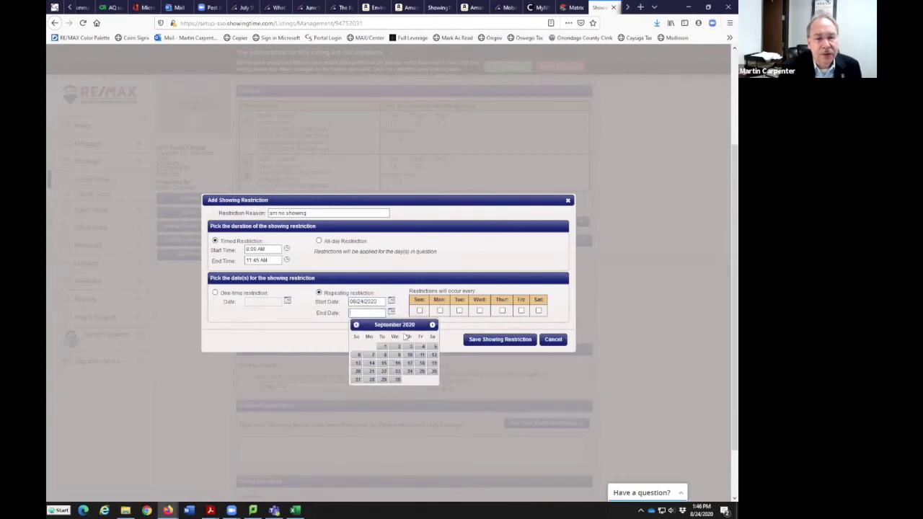
{"action": "left_click", "coordinate": [372, 354]}
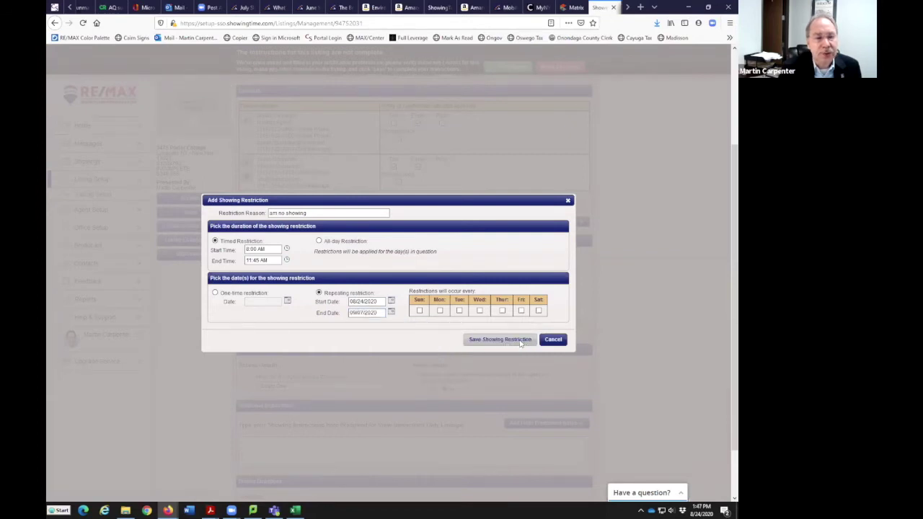
{"action": "left_click", "coordinate": [524, 345]}
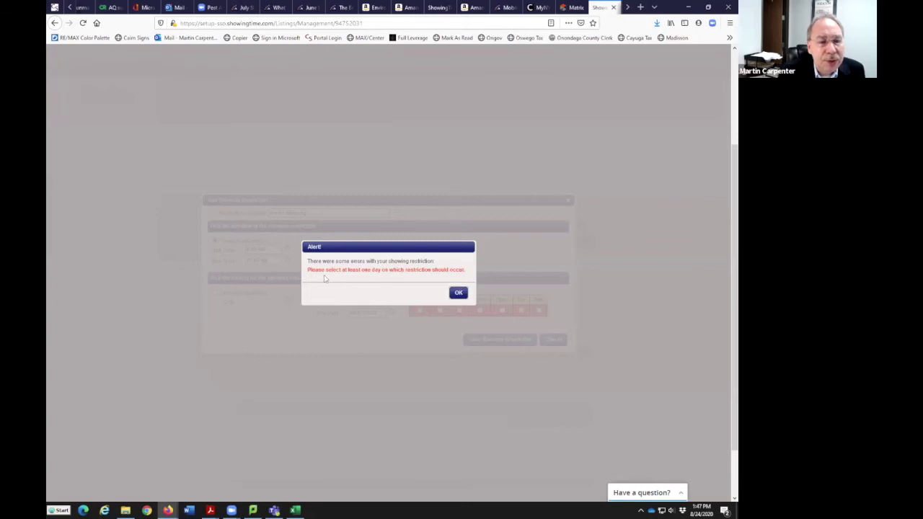
Dismiss the missing-weekday alert and keep the restriction set to Repeating
{"action": "left_click", "coordinate": [458, 295]}
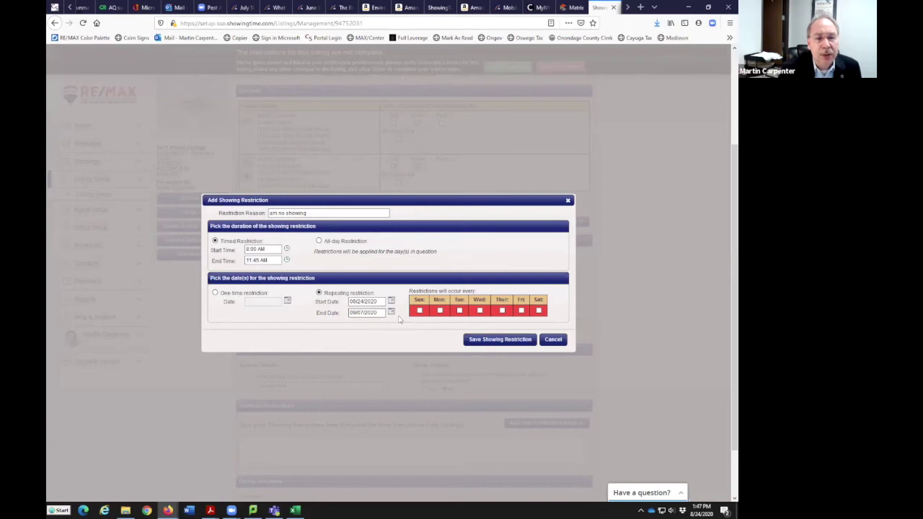
{"action": "left_click", "coordinate": [214, 294]}
{"action": "left_click", "coordinate": [268, 302]}
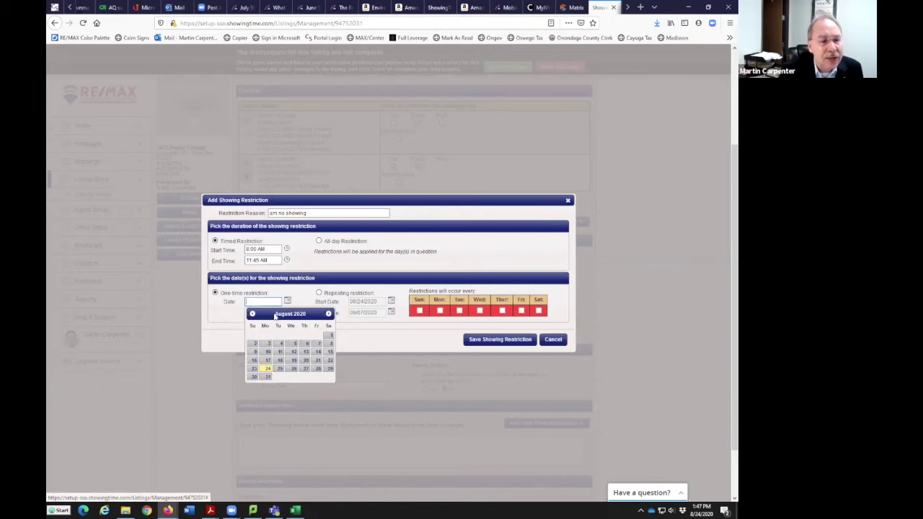
{"action": "left_click", "coordinate": [328, 264]}
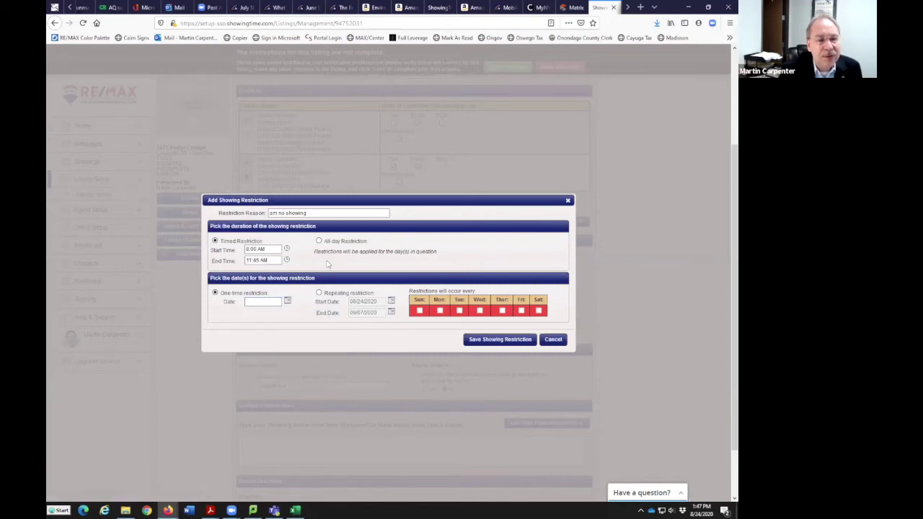
{"action": "left_click", "coordinate": [319, 293]}
{"action": "left_click", "coordinate": [373, 302]}
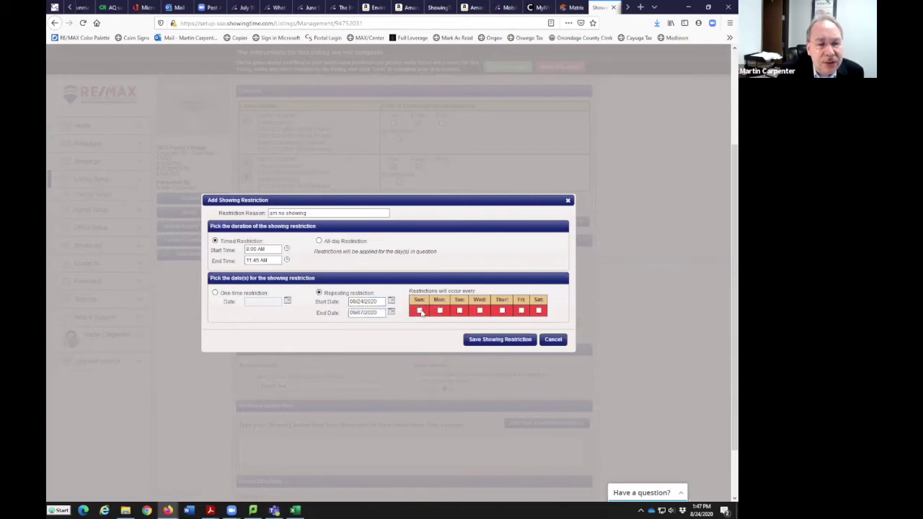
Tick the remaining weekdays so every day is covered, and save the morning restriction
{"action": "left_click", "coordinate": [420, 311]}
{"action": "left_click", "coordinate": [440, 311]}
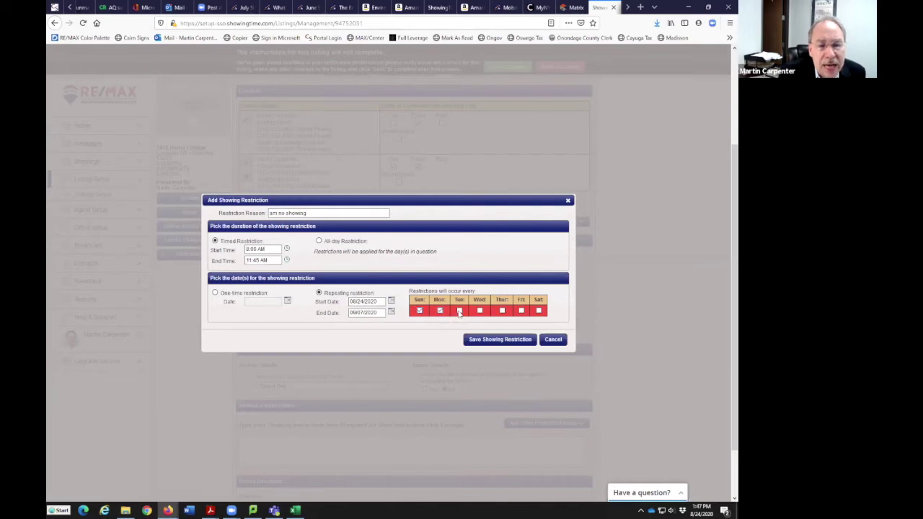
{"action": "left_click", "coordinate": [480, 311]}
{"action": "left_click", "coordinate": [502, 311]}
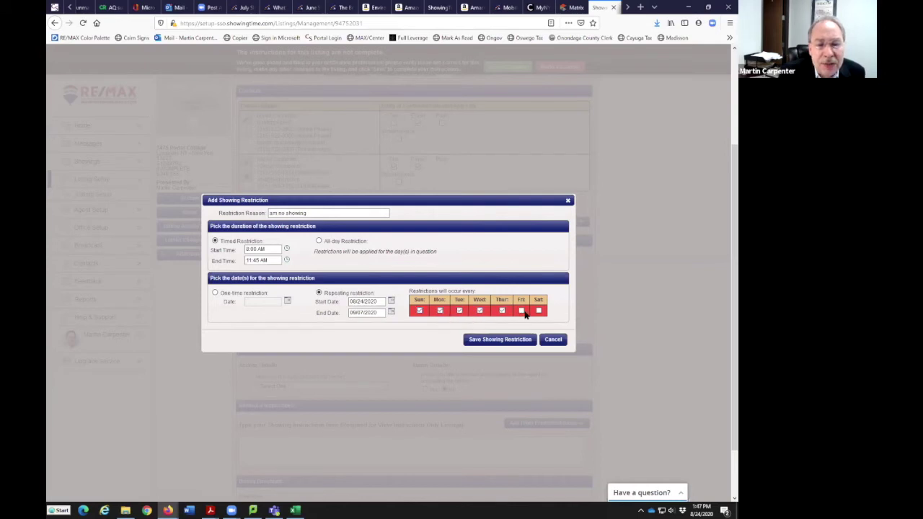
{"action": "left_click", "coordinate": [538, 311]}
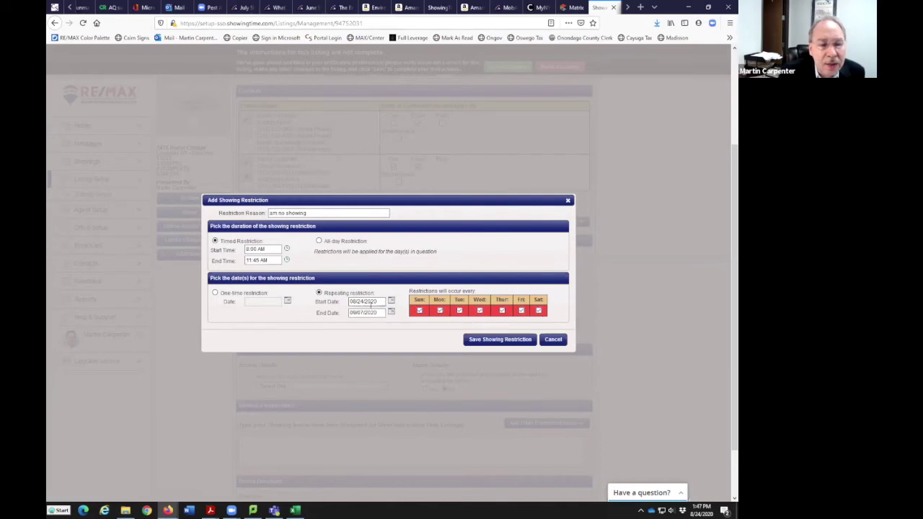
{"action": "left_click", "coordinate": [512, 343]}
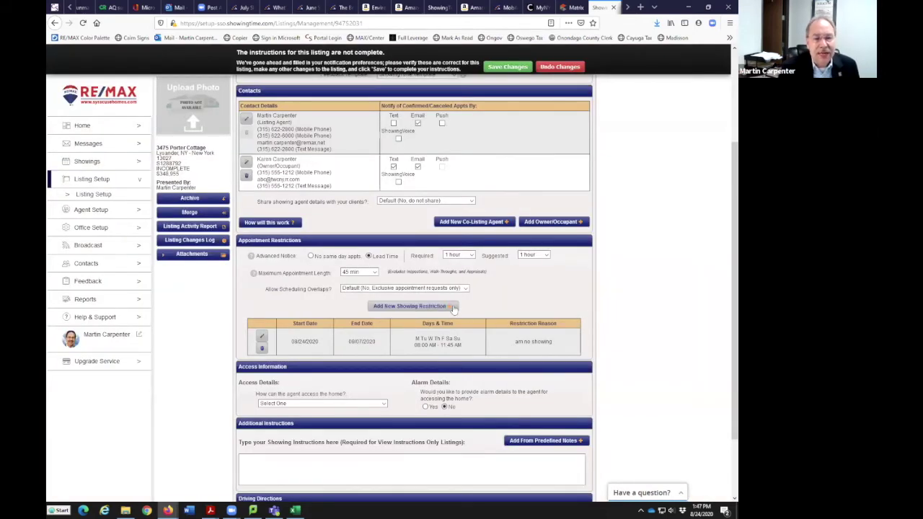
{"action": "left_click", "coordinate": [433, 309]}
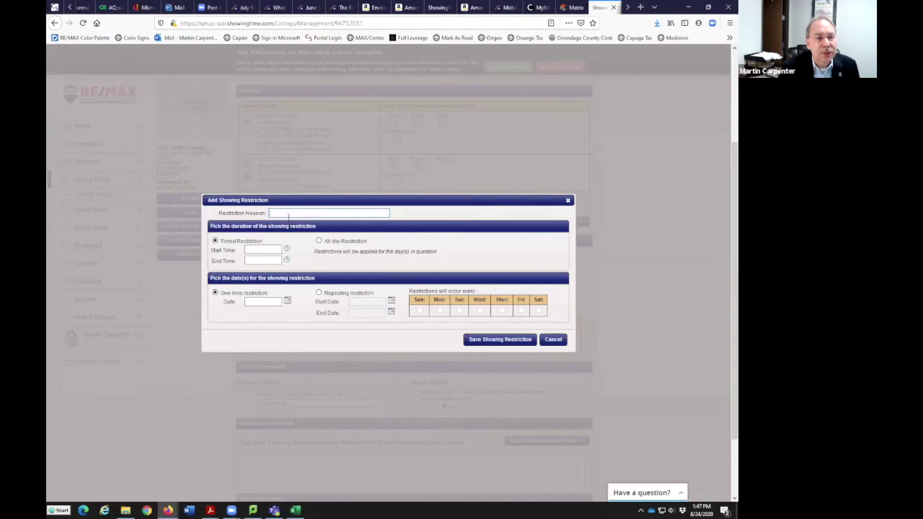
Enter reason 'pm no showings' with a 6:00 PM to 9:00 PM window
{"action": "type", "text": "pm no showings"}
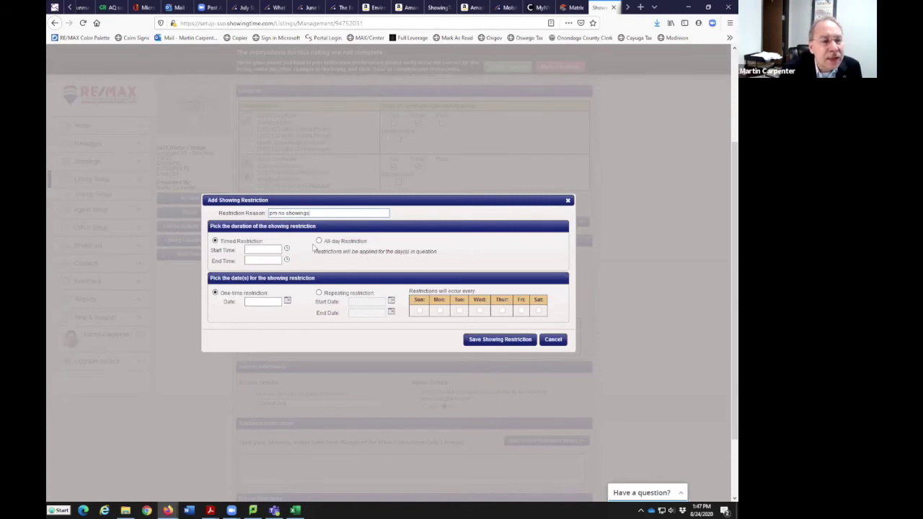
{"action": "left_click", "coordinate": [258, 250]}
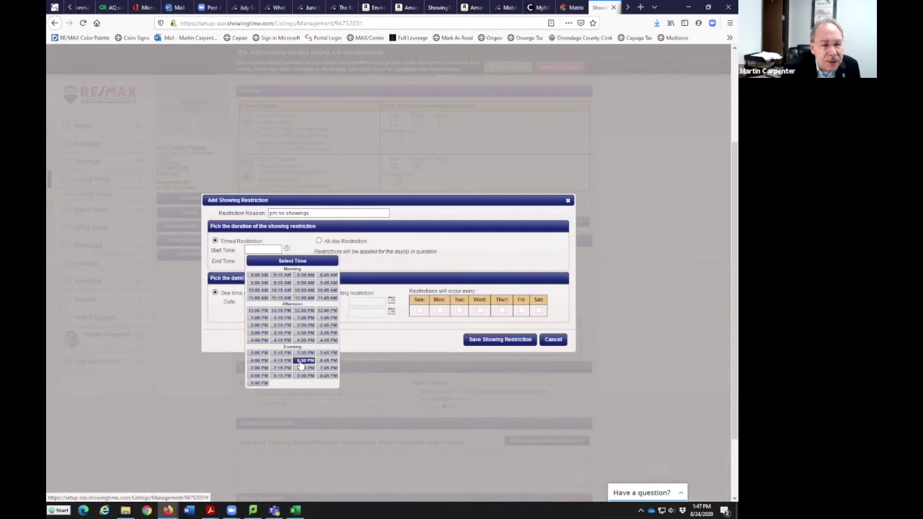
{"action": "left_click", "coordinate": [264, 360]}
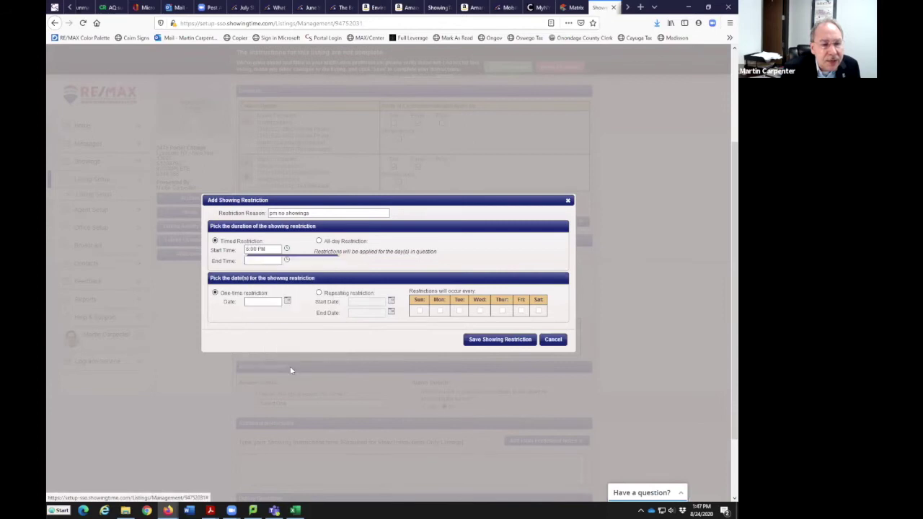
{"action": "left_click", "coordinate": [269, 261]}
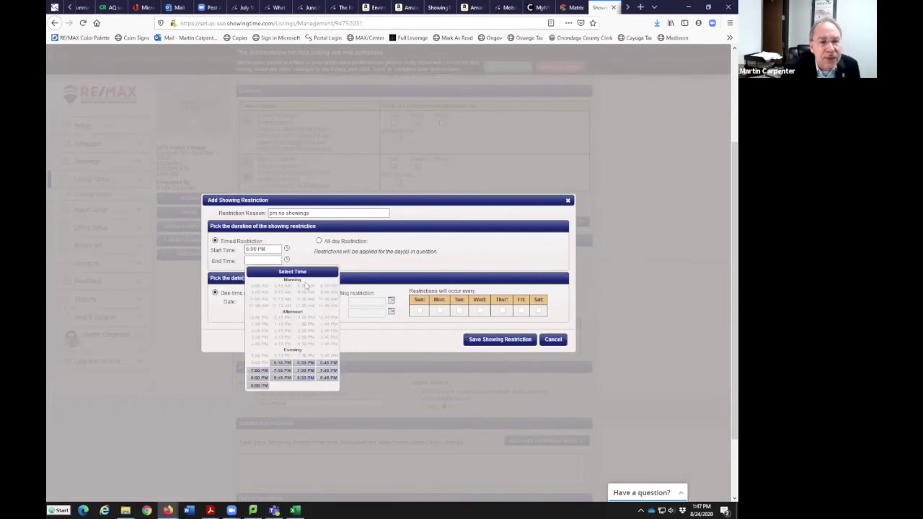
{"action": "left_click", "coordinate": [258, 385]}
Make it repeat from 08/24/2020 through 09/07/2020
{"action": "left_click", "coordinate": [319, 292]}
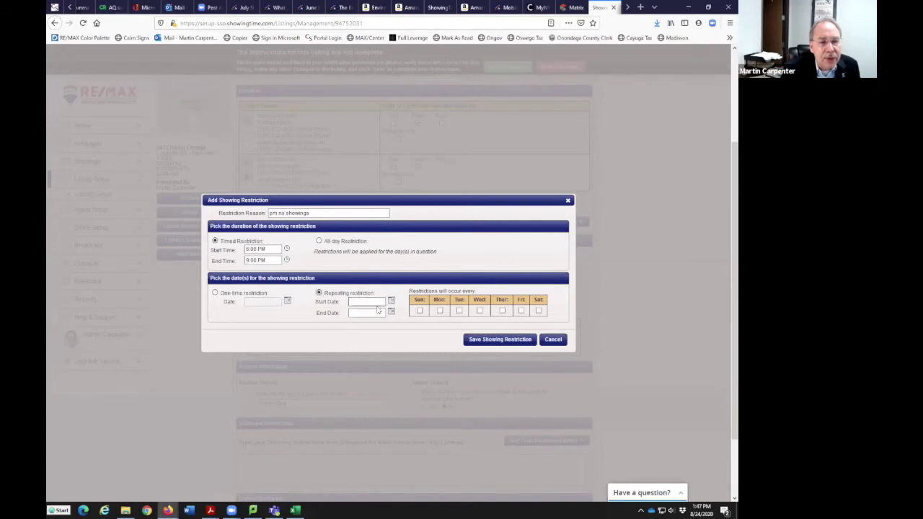
{"action": "left_click", "coordinate": [390, 302]}
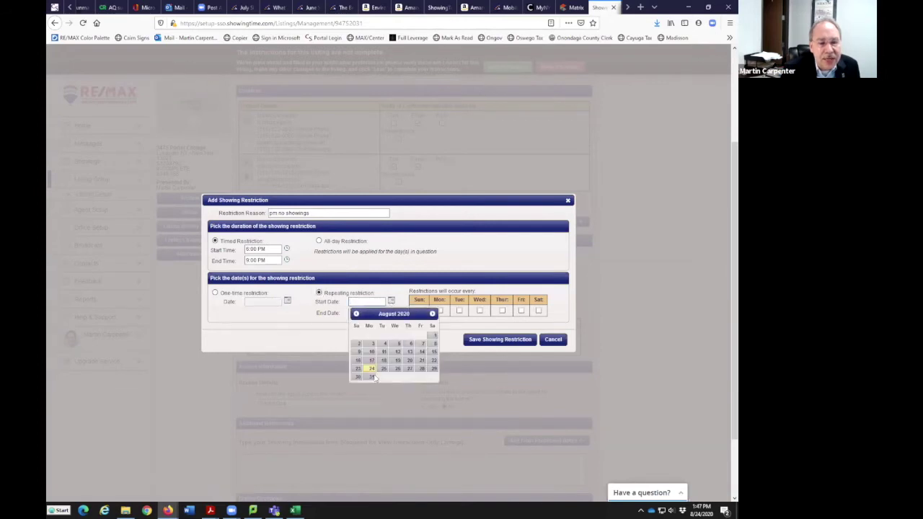
{"action": "left_click", "coordinate": [371, 374]}
{"action": "left_click", "coordinate": [391, 311]}
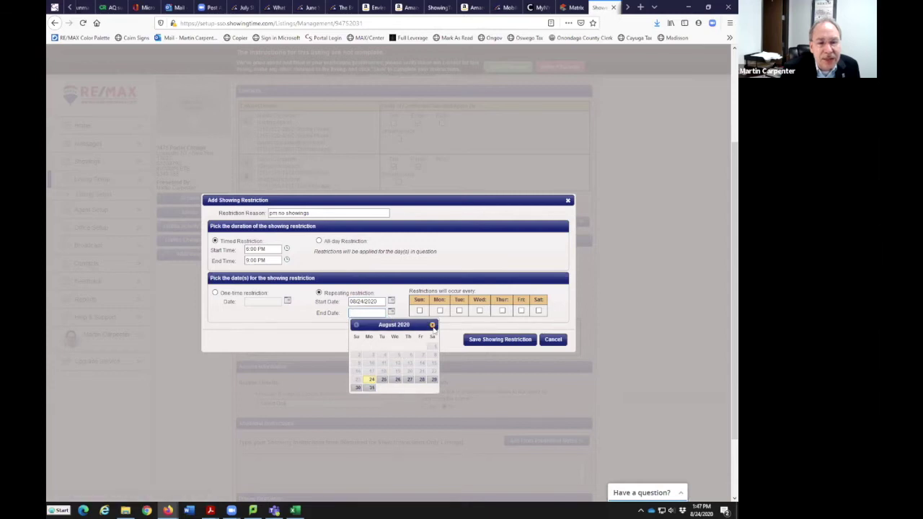
{"action": "left_click", "coordinate": [431, 325]}
{"action": "left_click", "coordinate": [371, 355]}
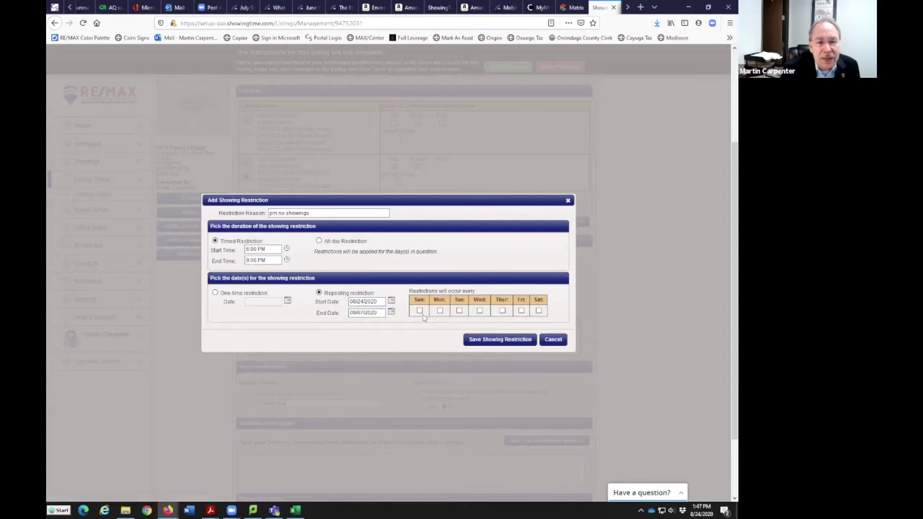
Tick all seven weekdays, Sunday through Saturday, and save the evening restriction
{"action": "left_click", "coordinate": [420, 310]}
{"action": "left_click", "coordinate": [439, 310]}
{"action": "left_click", "coordinate": [459, 311]}
{"action": "left_click", "coordinate": [479, 310]}
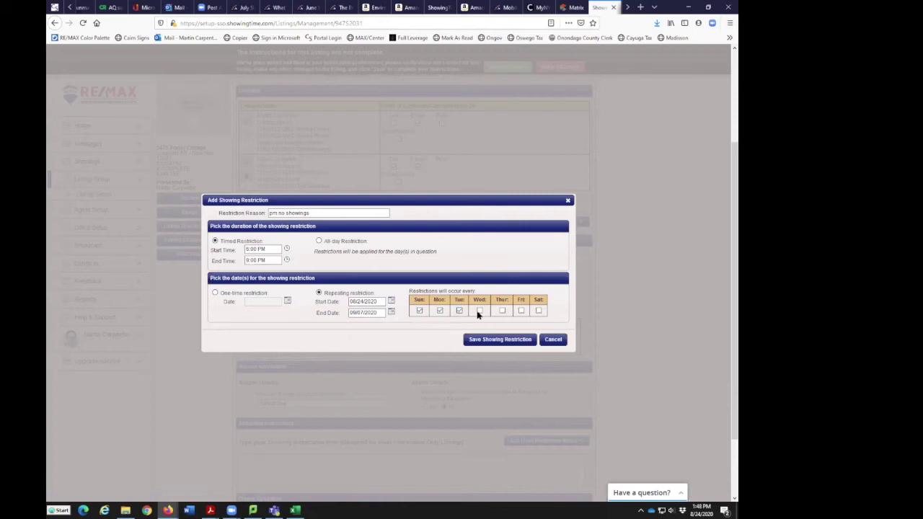
{"action": "left_click", "coordinate": [502, 311]}
{"action": "left_click", "coordinate": [520, 310]}
{"action": "left_click", "coordinate": [538, 311]}
{"action": "left_click", "coordinate": [510, 340]}
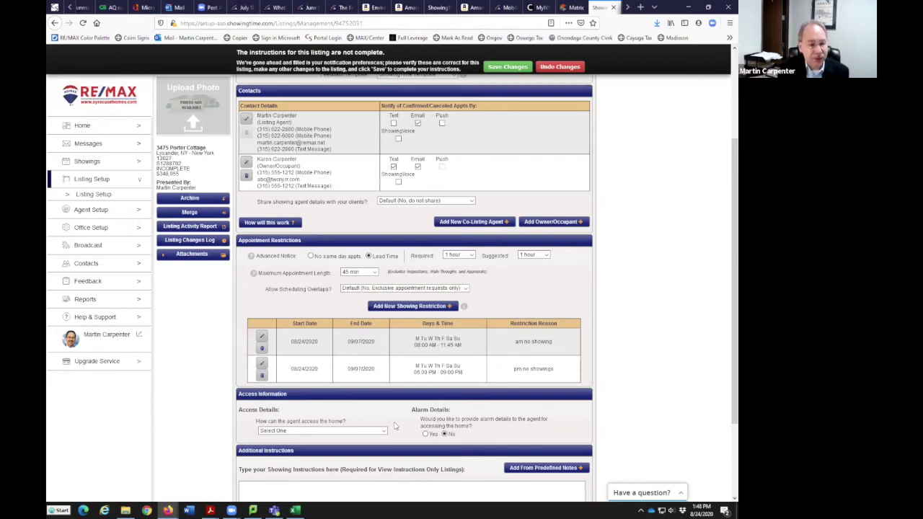
Set the home's access method to Supra iBox and save the listing's changes
{"action": "scroll", "coordinate": [393, 425], "scroll_direction": "down", "scroll_amount": 3}
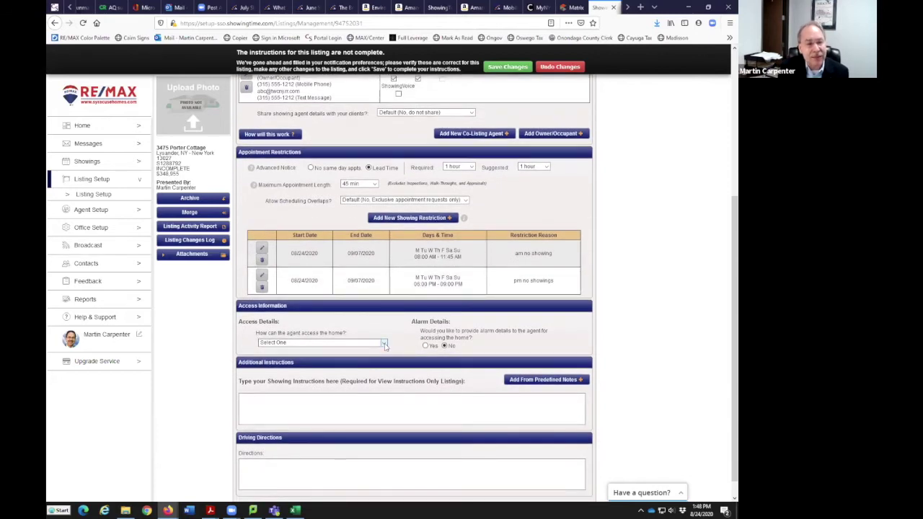
{"action": "left_click", "coordinate": [383, 344]}
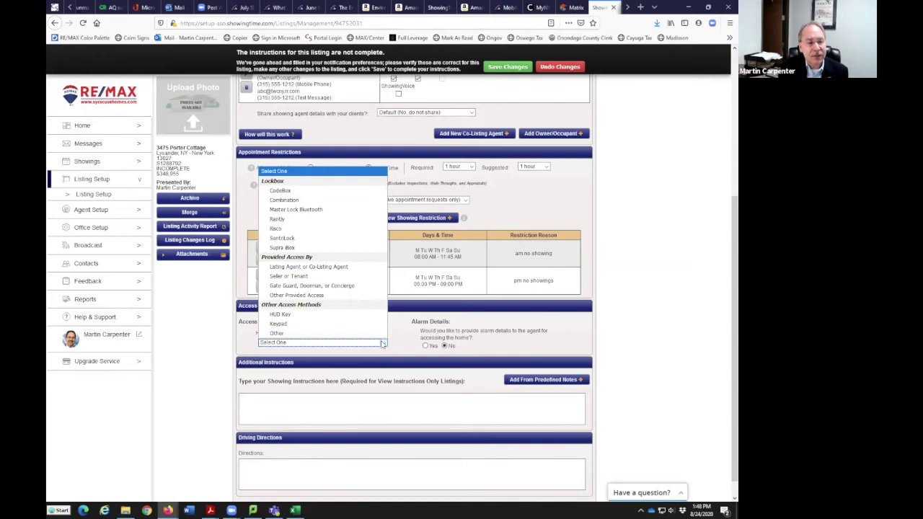
{"action": "left_click", "coordinate": [308, 248]}
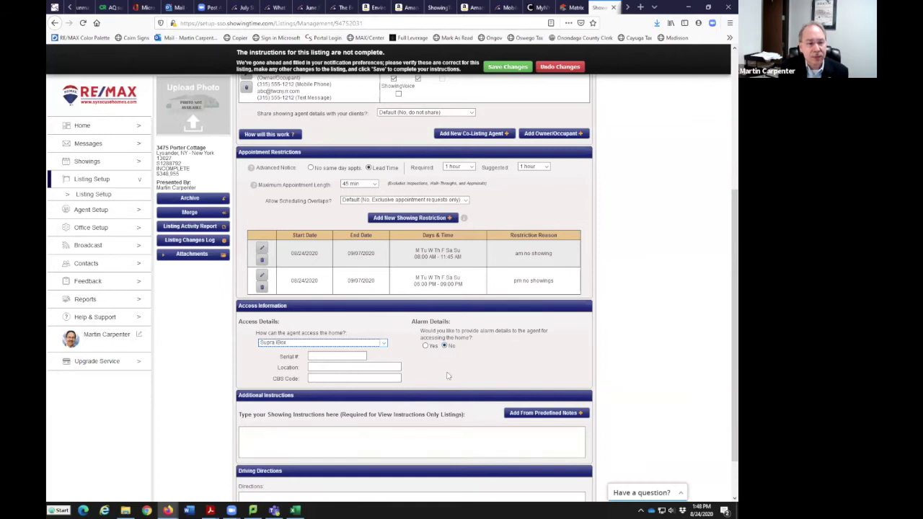
{"action": "scroll", "coordinate": [447, 375], "scroll_direction": "down", "scroll_amount": 1}
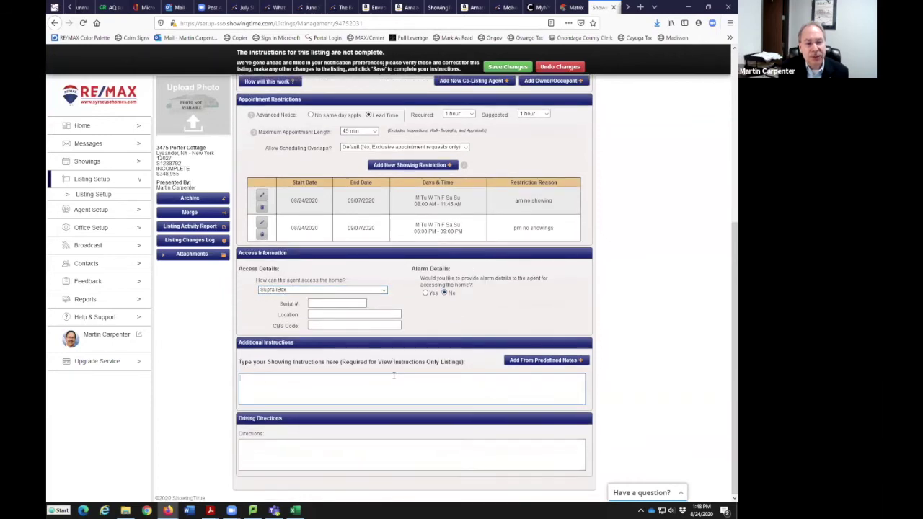
{"action": "left_click", "coordinate": [358, 449]}
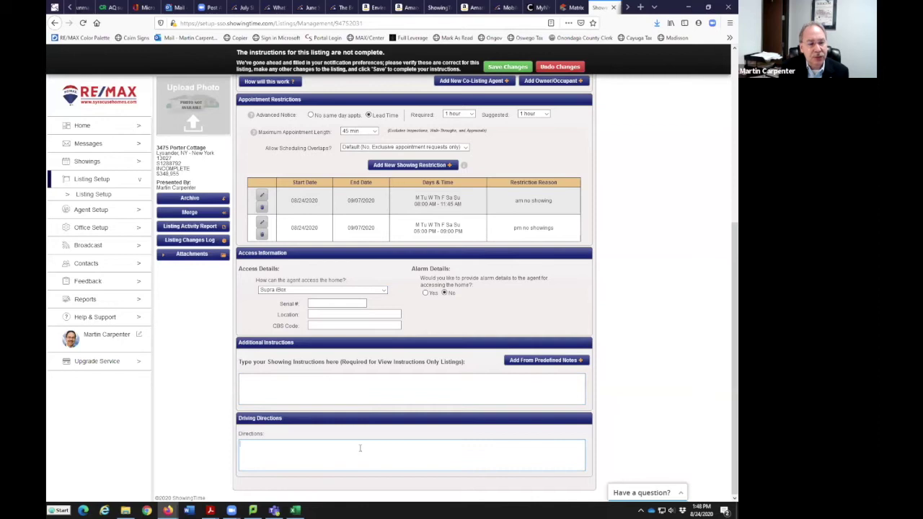
{"action": "left_click", "coordinate": [508, 67]}
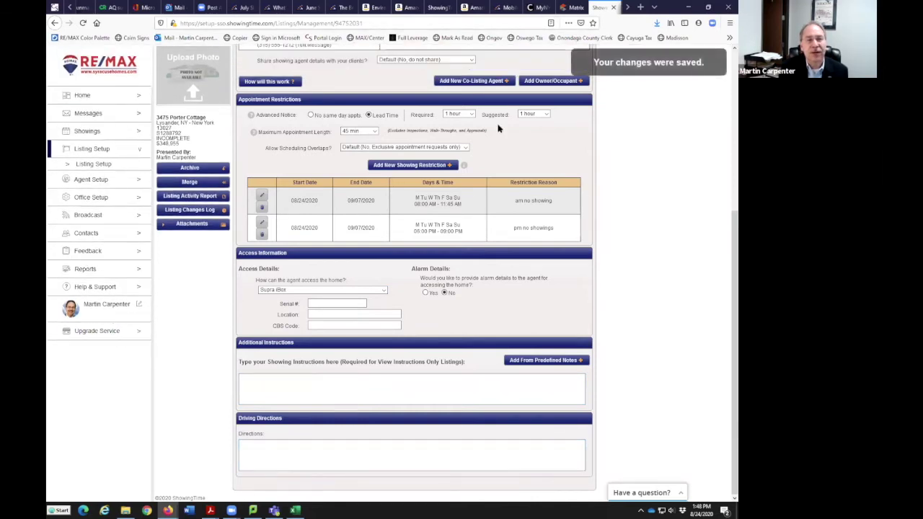
{"action": "scroll", "coordinate": [682, 324], "scroll_direction": "up", "scroll_amount": 2}
{"action": "scroll", "coordinate": [682, 324], "scroll_direction": "up", "scroll_amount": 2}
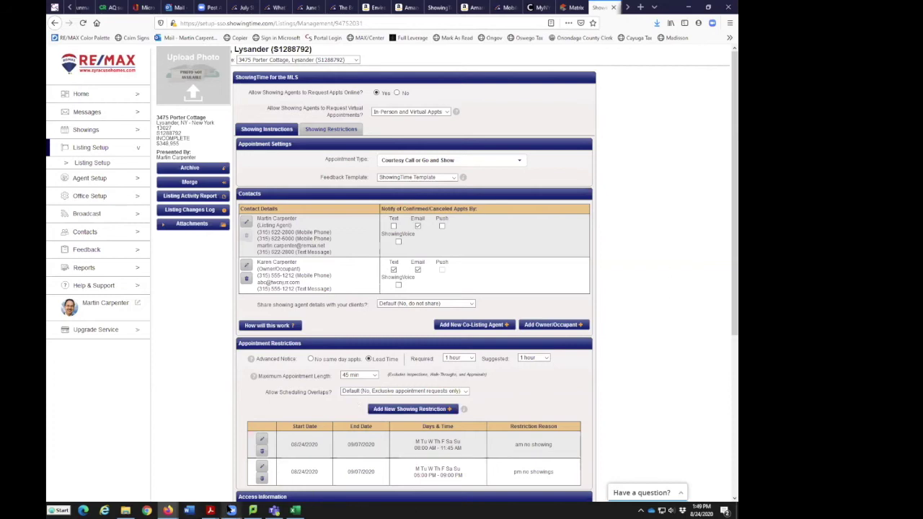
{"action": "mouse_move", "coordinate": [230, 509]}
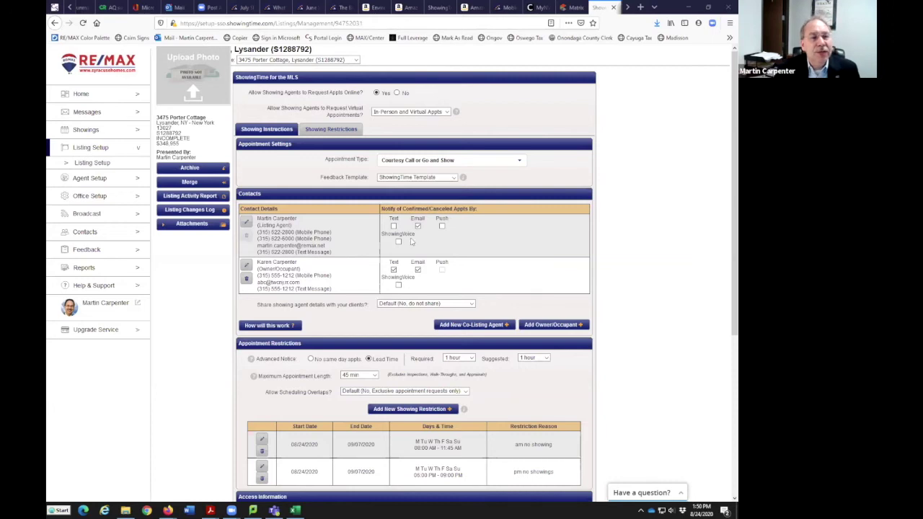
Expand Attachments to reveal the Add / Remove and send-by-e-mail options
{"action": "left_click", "coordinate": [187, 225]}
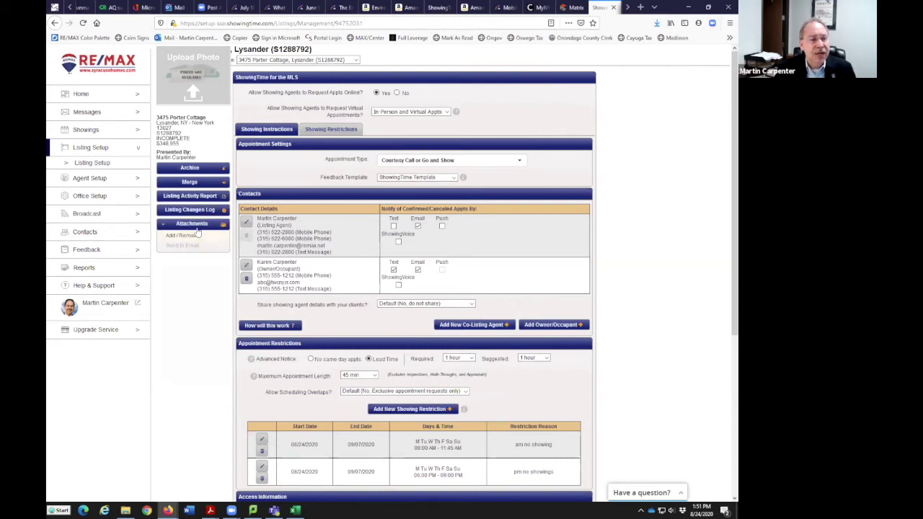
{"action": "scroll", "coordinate": [487, 297], "scroll_direction": "down", "scroll_amount": 3}
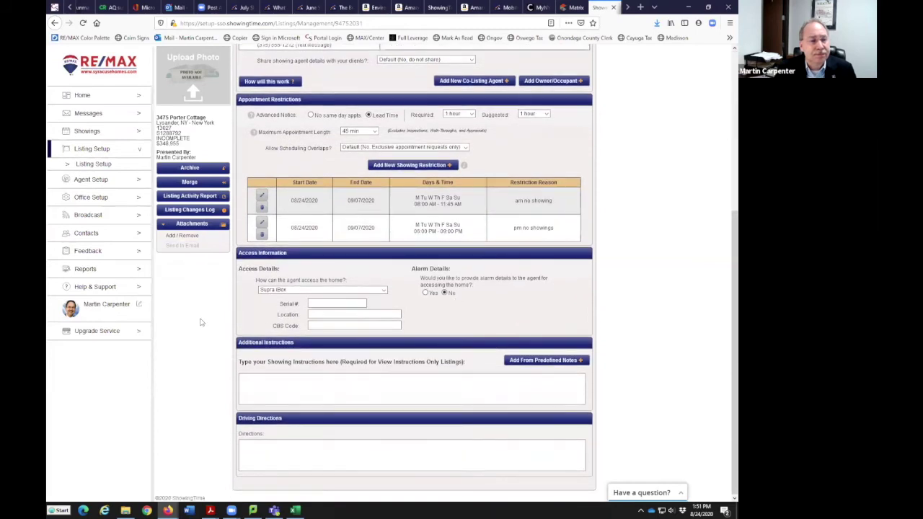
{"action": "scroll", "coordinate": [663, 303], "scroll_direction": "up", "scroll_amount": 3}
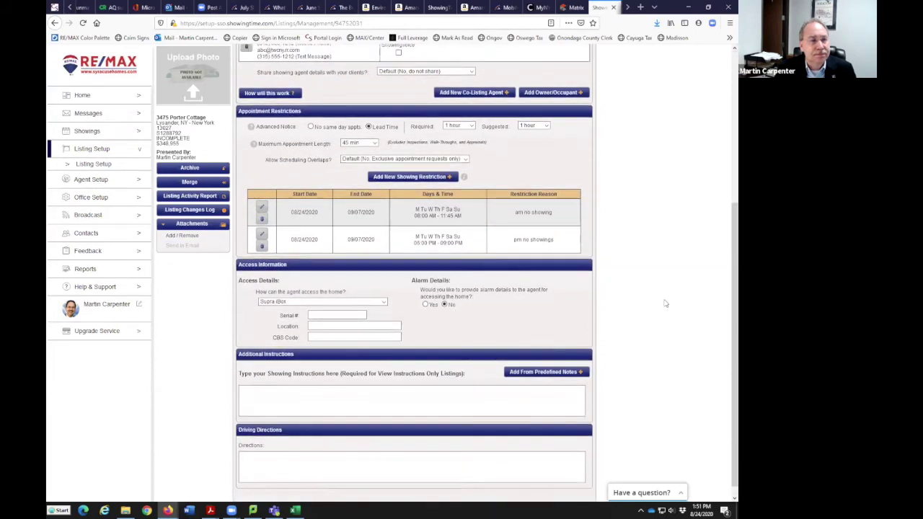
Close the ShowingTime tab and go to the Matrix home dashboard
{"action": "left_click", "coordinate": [612, 8]}
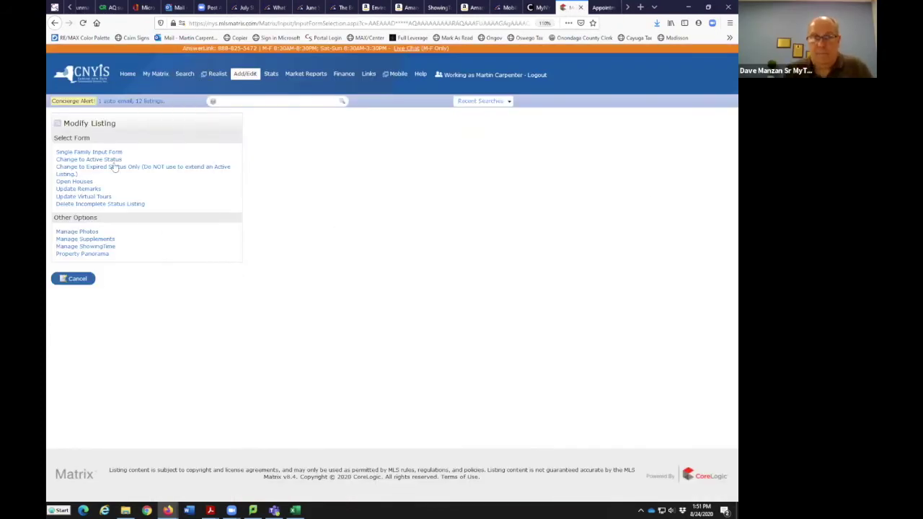
{"action": "left_click", "coordinate": [127, 75]}
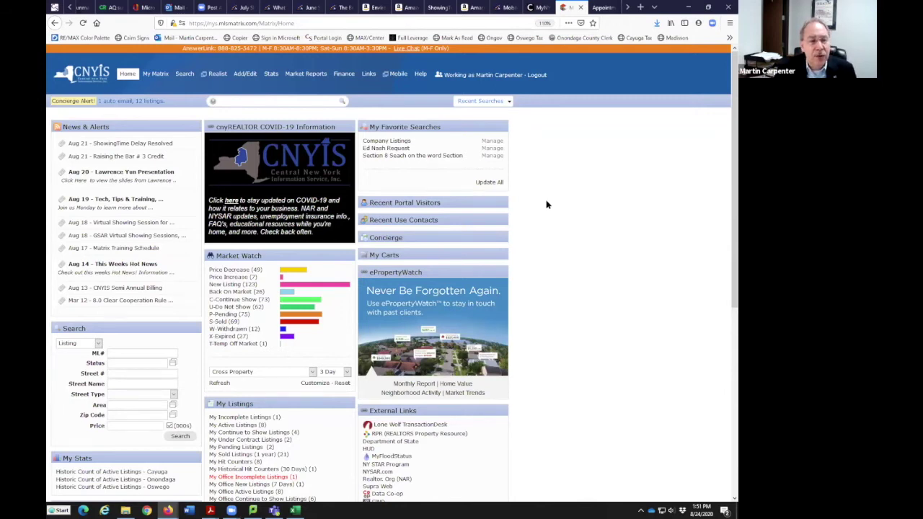
{"action": "left_click", "coordinate": [509, 101]}
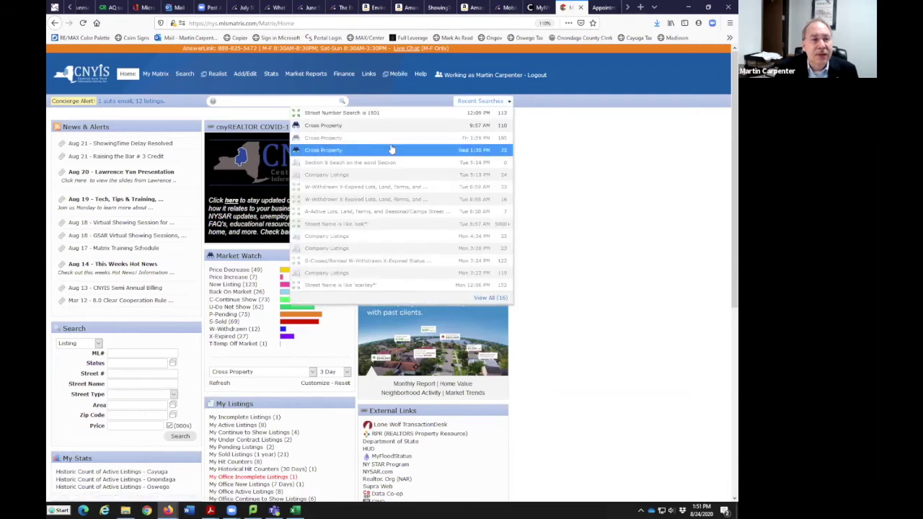
{"action": "left_click", "coordinate": [371, 128]}
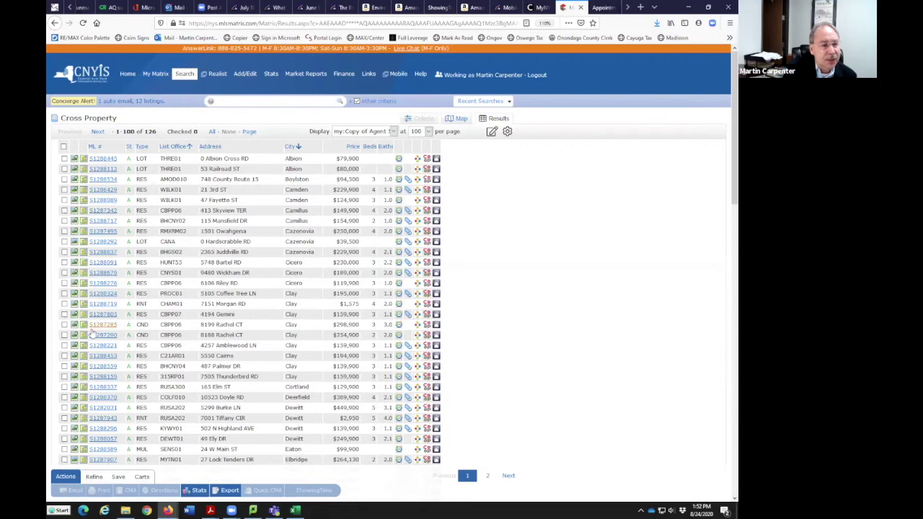
{"action": "left_click", "coordinate": [64, 335]}
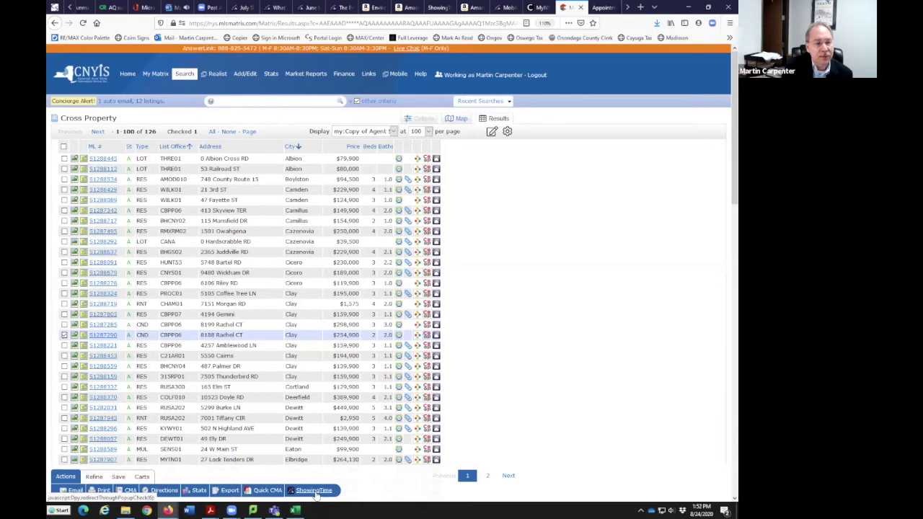
{"action": "left_click", "coordinate": [314, 490]}
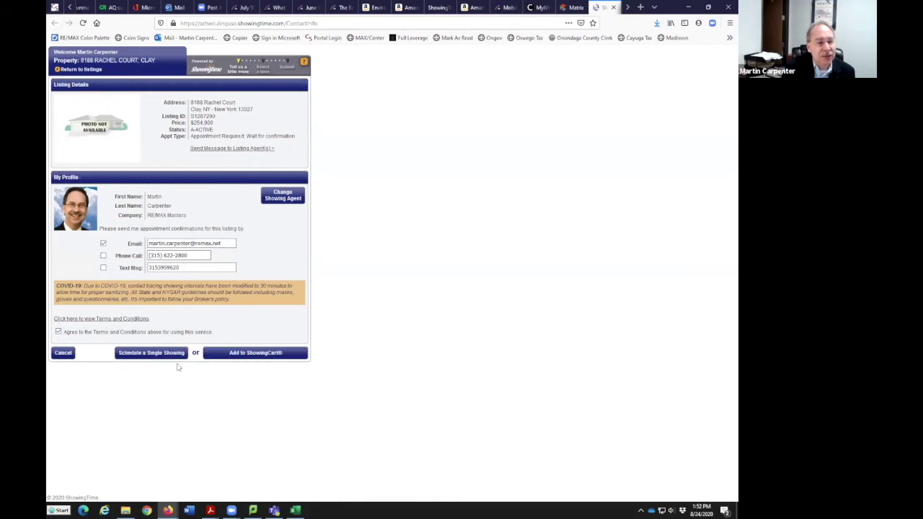
{"action": "left_click", "coordinate": [160, 356]}
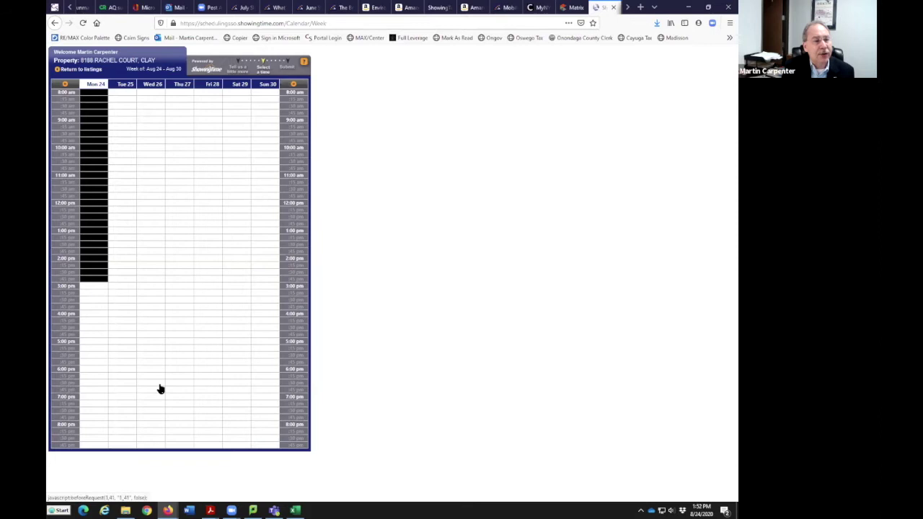
{"action": "left_click", "coordinate": [266, 273]}
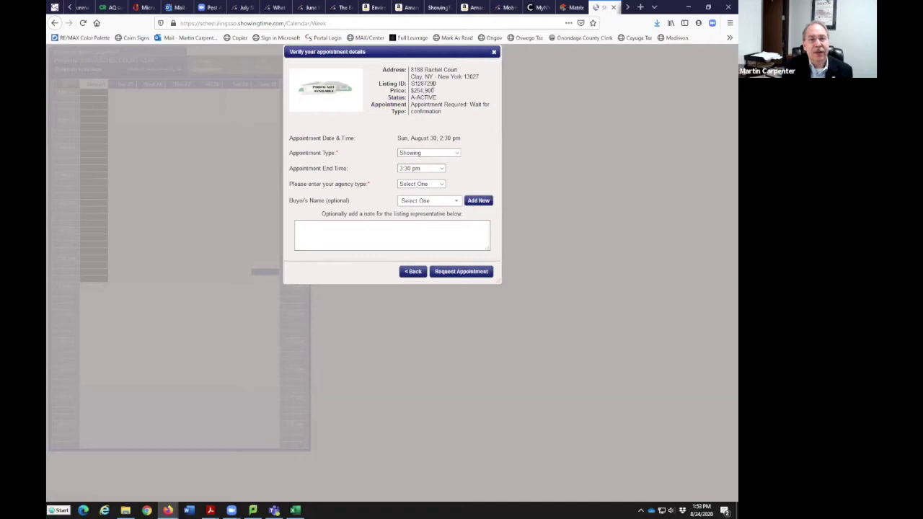
Make the appointment a Showing ending at 3:00 pm with agency type Buyers Agent
{"action": "left_click", "coordinate": [457, 154]}
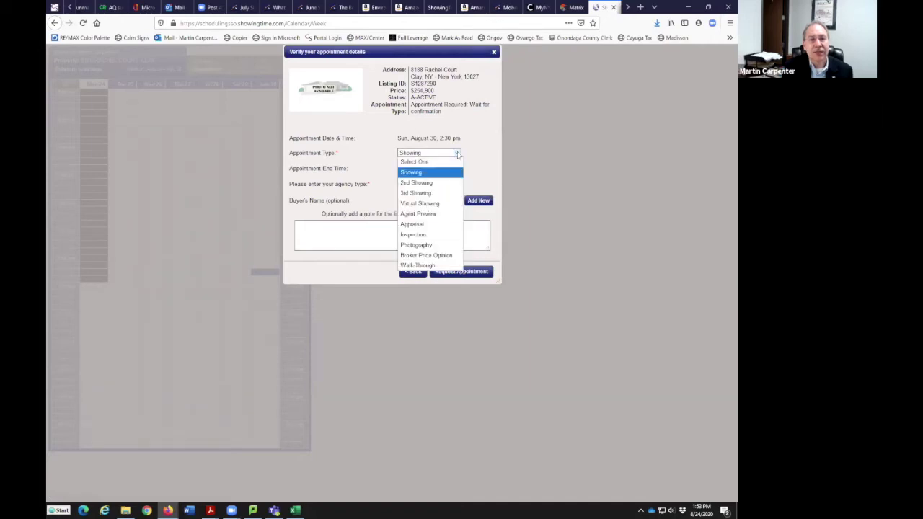
{"action": "left_click", "coordinate": [444, 193]}
{"action": "left_click", "coordinate": [457, 154]}
{"action": "left_click", "coordinate": [440, 173]}
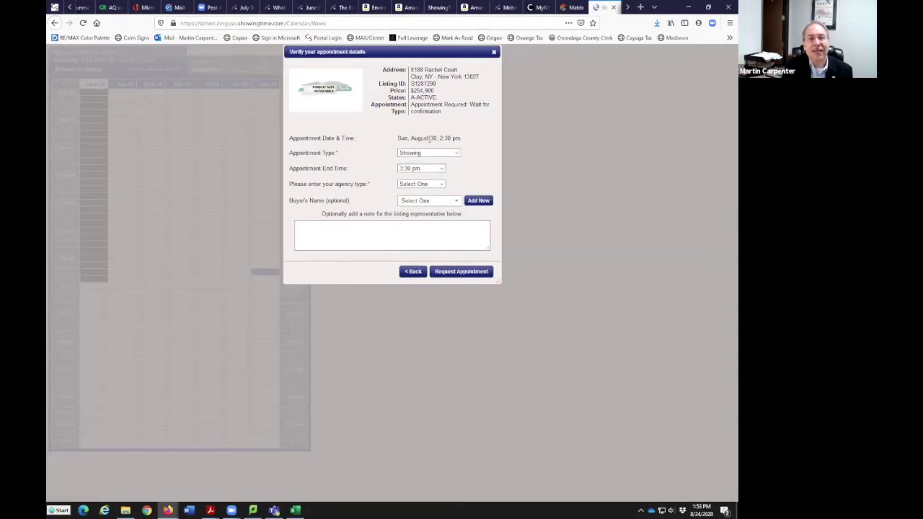
{"action": "left_click", "coordinate": [441, 168]}
{"action": "left_click", "coordinate": [442, 187]}
{"action": "left_click", "coordinate": [442, 185]}
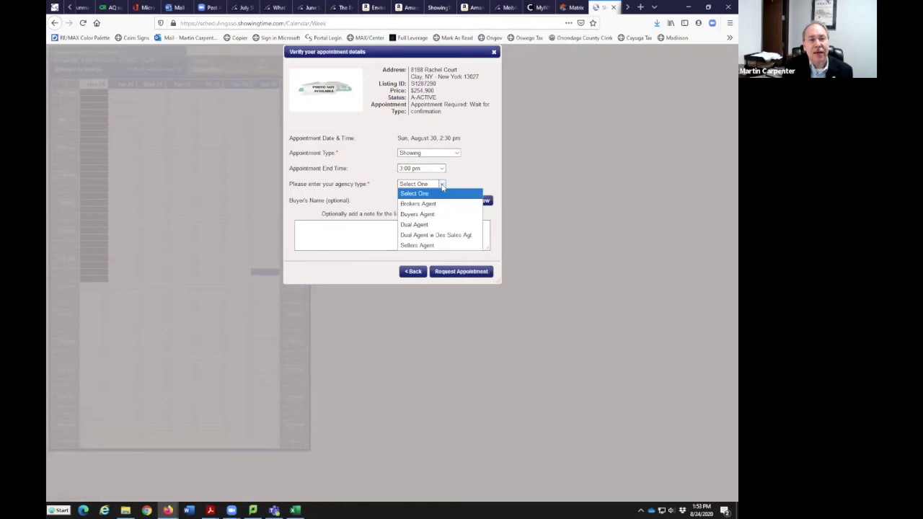
{"action": "left_click", "coordinate": [440, 214]}
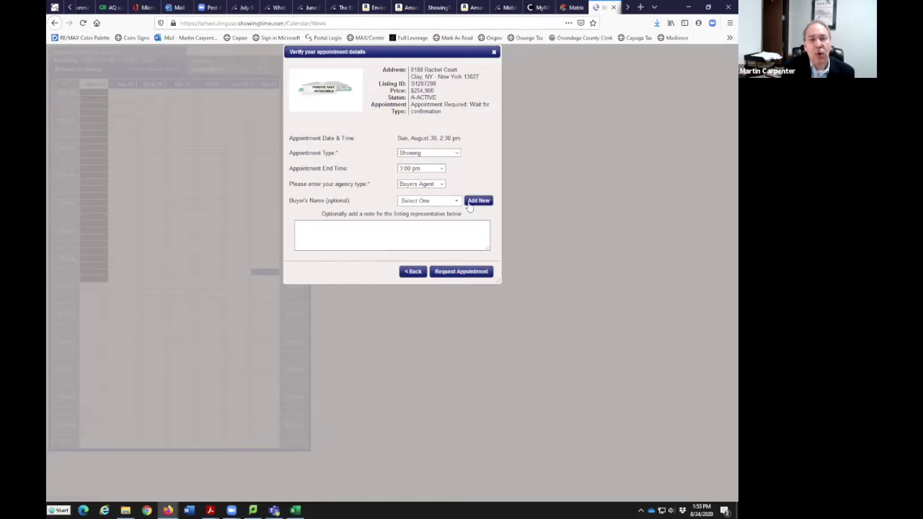
{"action": "left_click", "coordinate": [478, 200]}
Create a new buyer record with the test buyer's first and last name
{"action": "left_click", "coordinate": [354, 219]}
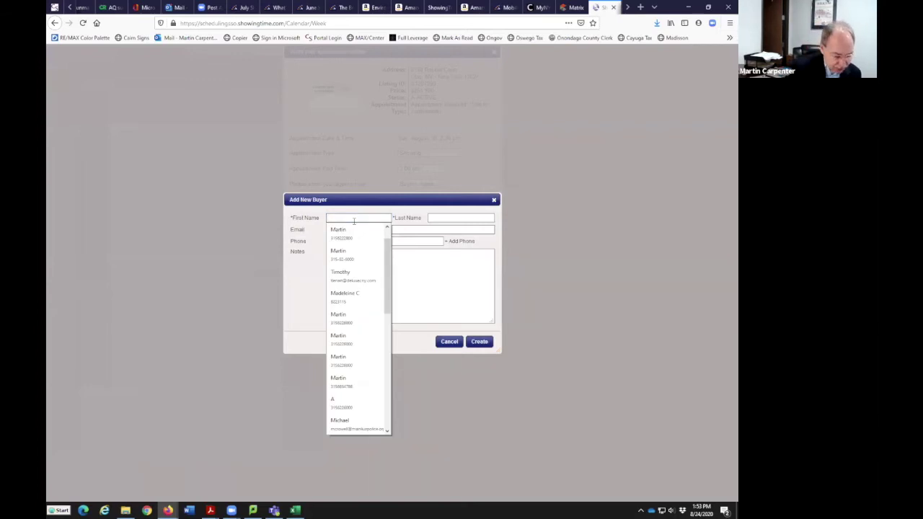
{"action": "type", "text": "Tes"}
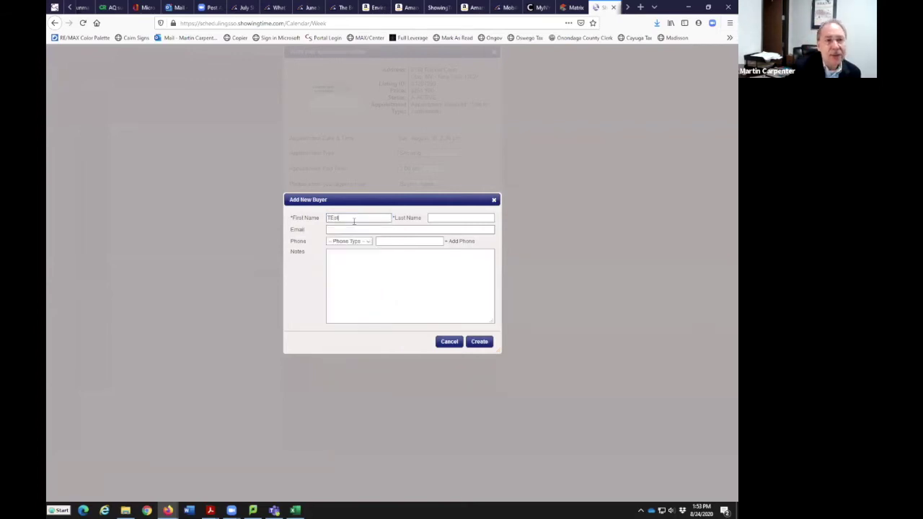
{"action": "key", "text": "BackSpace"}
{"action": "key", "text": "BackSpace"}
{"action": "type", "text": "st"}
{"action": "key", "text": "Tab"}
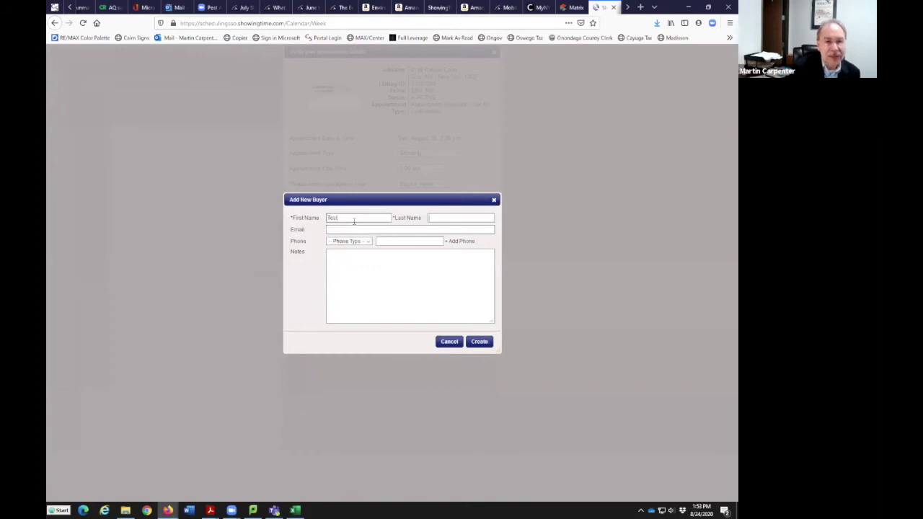
{"action": "type", "text": "Buyer"}
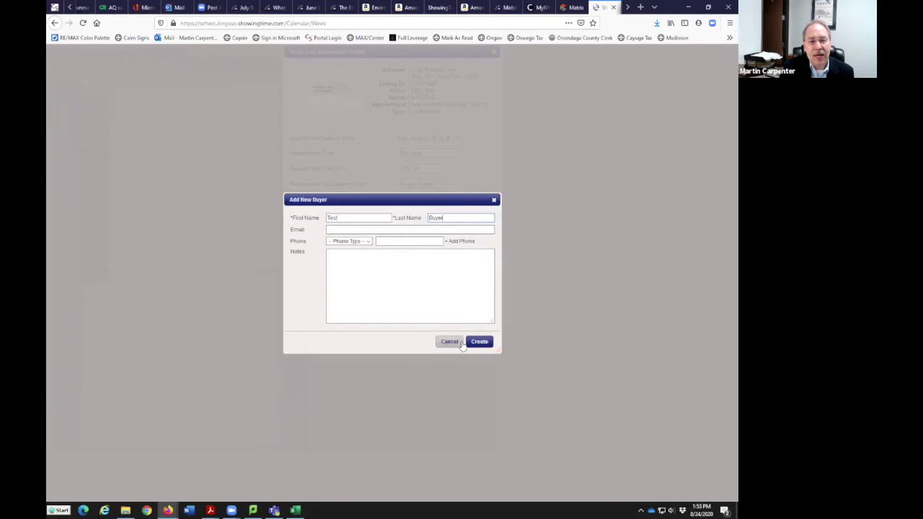
{"action": "left_click", "coordinate": [476, 344]}
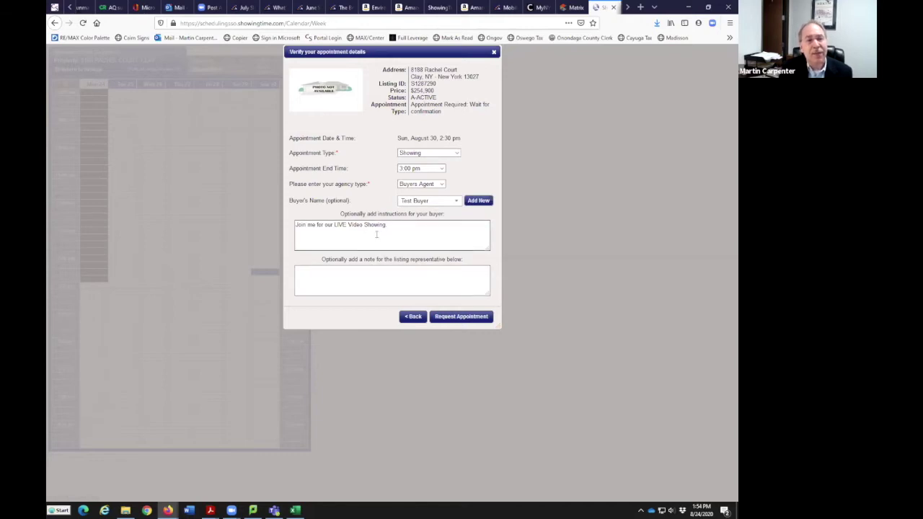
Write 'Will you send a Floor plan of the Model' as the listing-representative note
{"action": "left_click", "coordinate": [396, 282]}
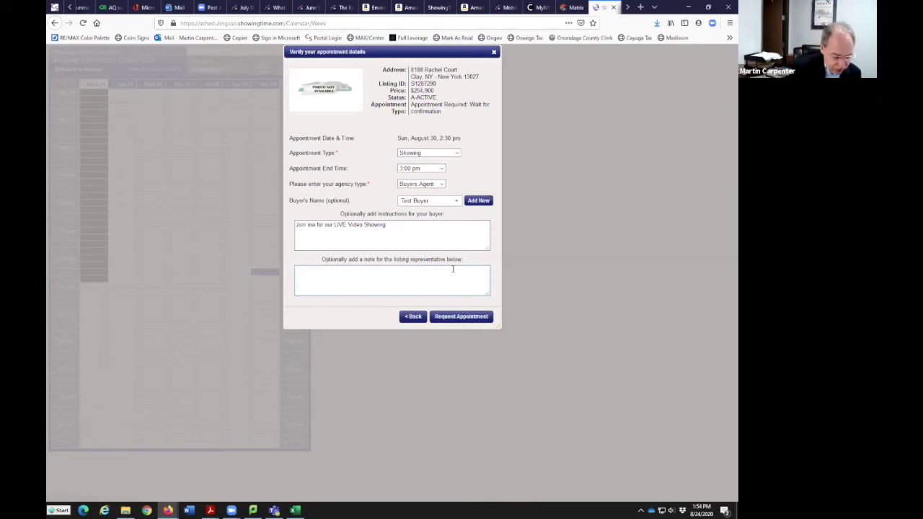
{"action": "type", "text": "W"}
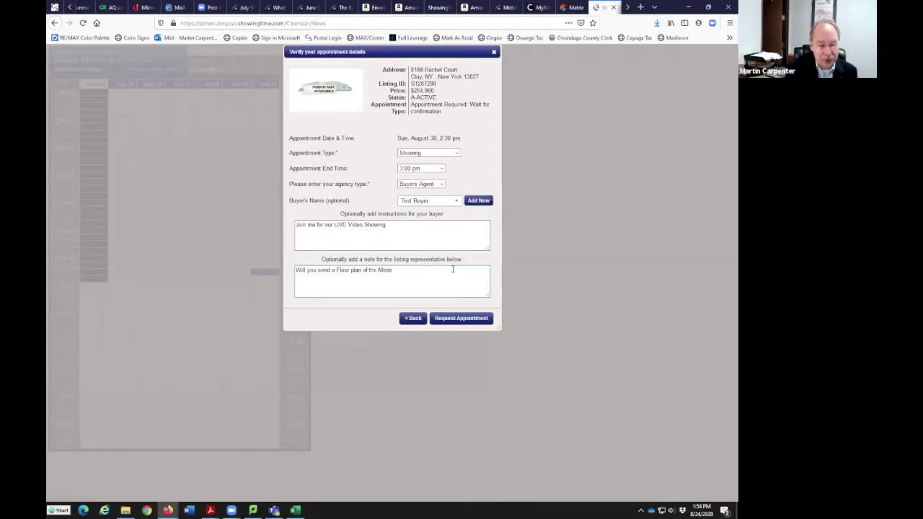
Submit the appointment request, then dismiss the verification dialog to return to the calendar
{"action": "left_click", "coordinate": [459, 319]}
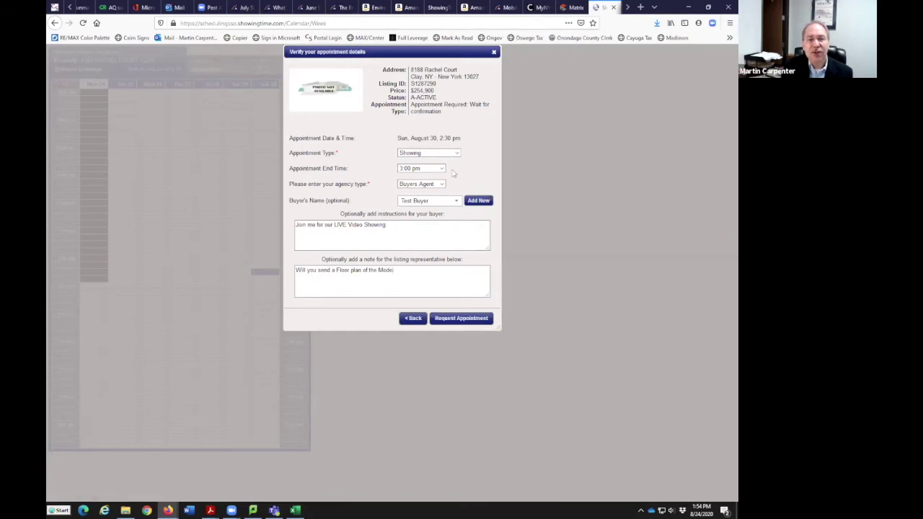
{"action": "left_click", "coordinate": [494, 52]}
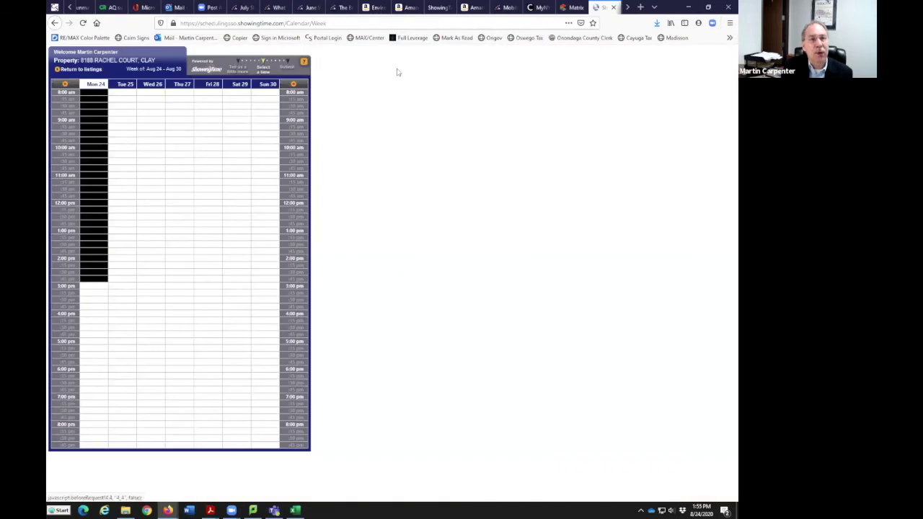
{"action": "left_click", "coordinate": [614, 8]}
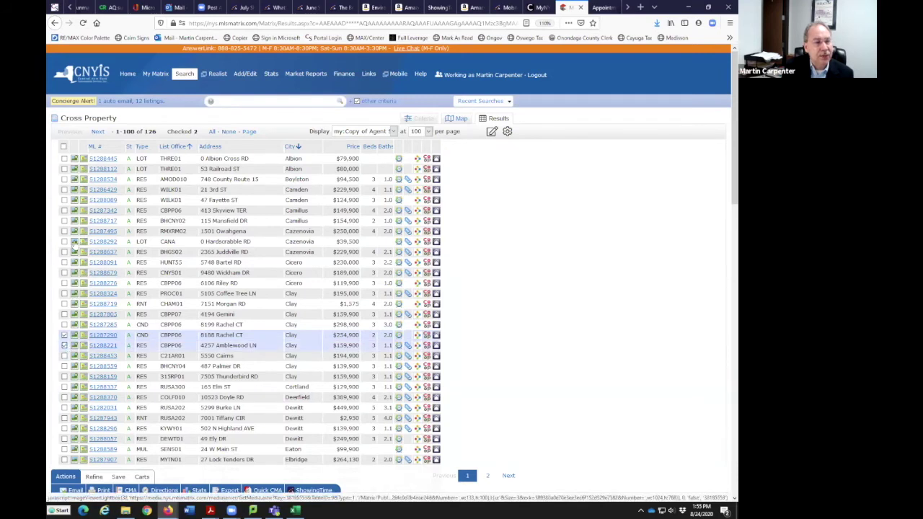
{"action": "left_click", "coordinate": [65, 221]}
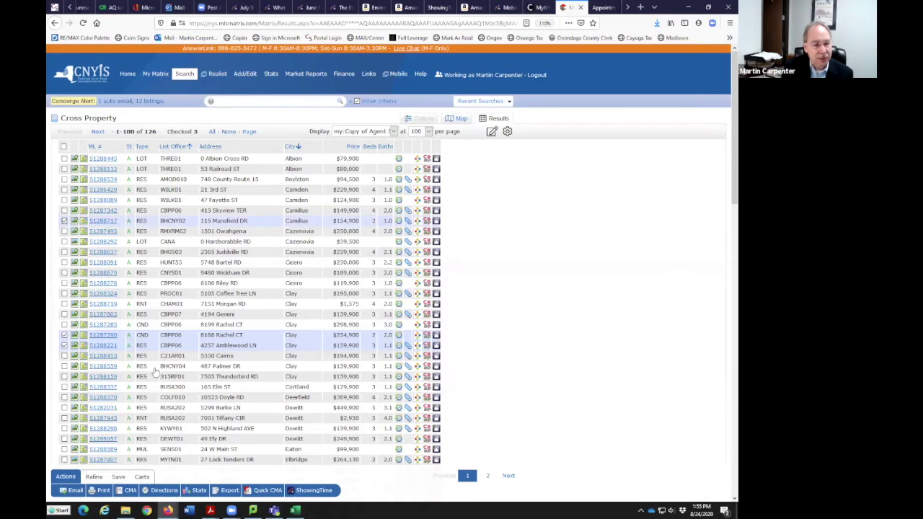
{"action": "scroll", "coordinate": [156, 374], "scroll_direction": "down", "scroll_amount": 1}
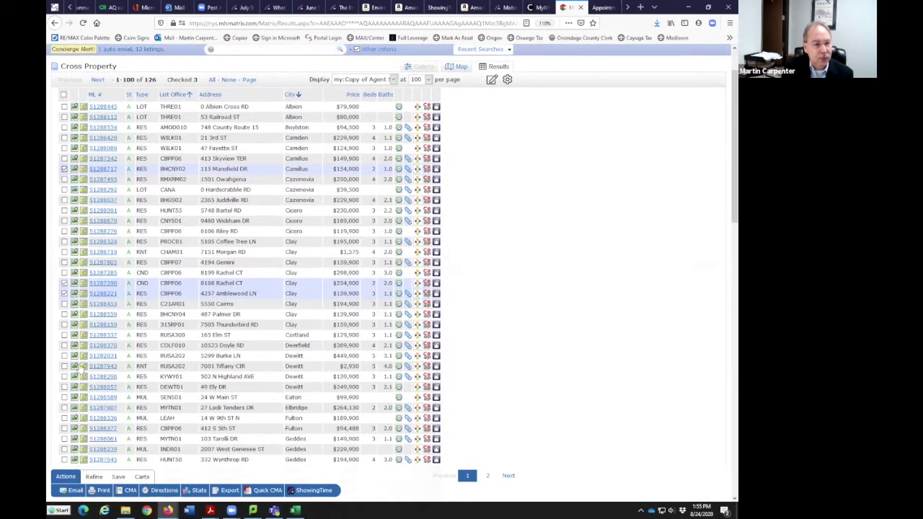
{"action": "left_click", "coordinate": [65, 376]}
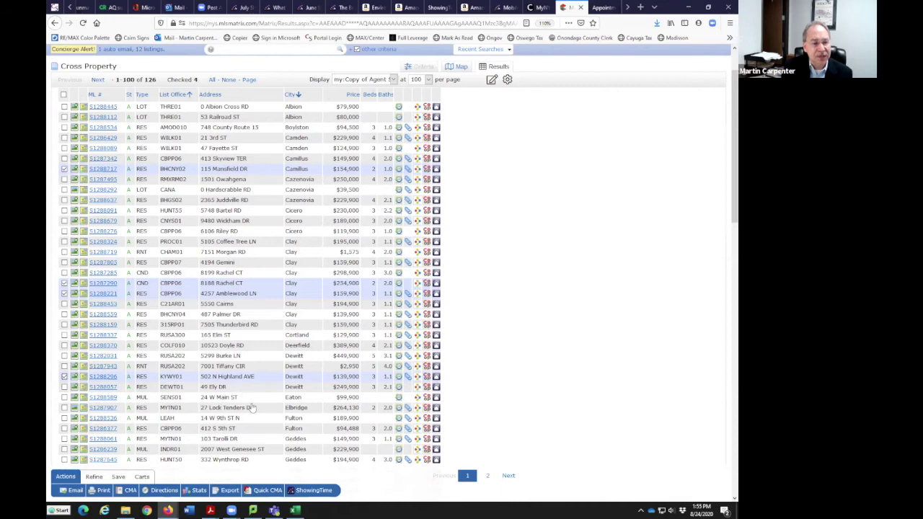
{"action": "left_click", "coordinate": [315, 490]}
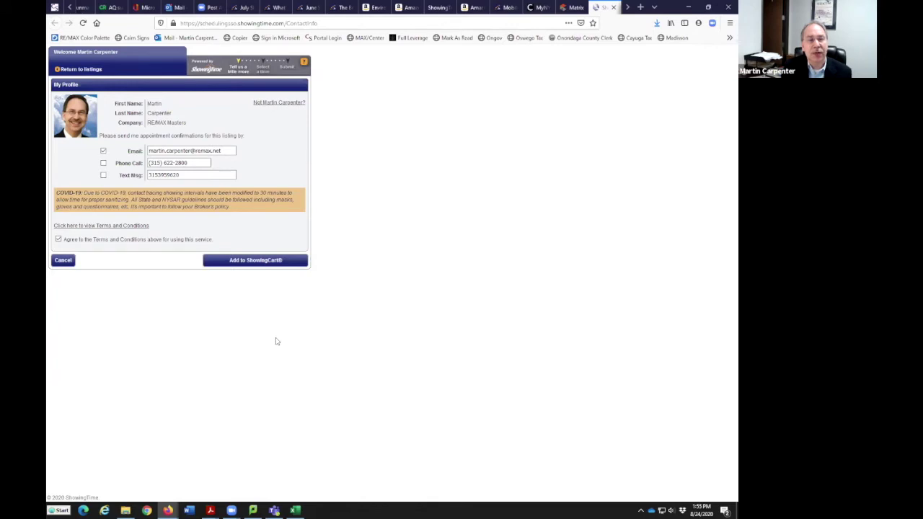
Add the checked listings to the ShowingCart to start a new tour
{"action": "left_click", "coordinate": [263, 261]}
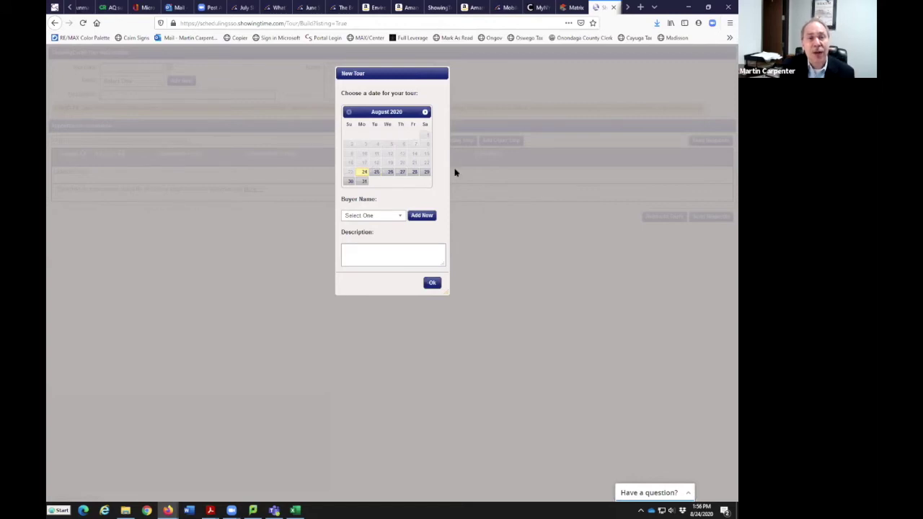
Create the tour for Test Buyer dated August 29, 2020
{"action": "left_click", "coordinate": [426, 172]}
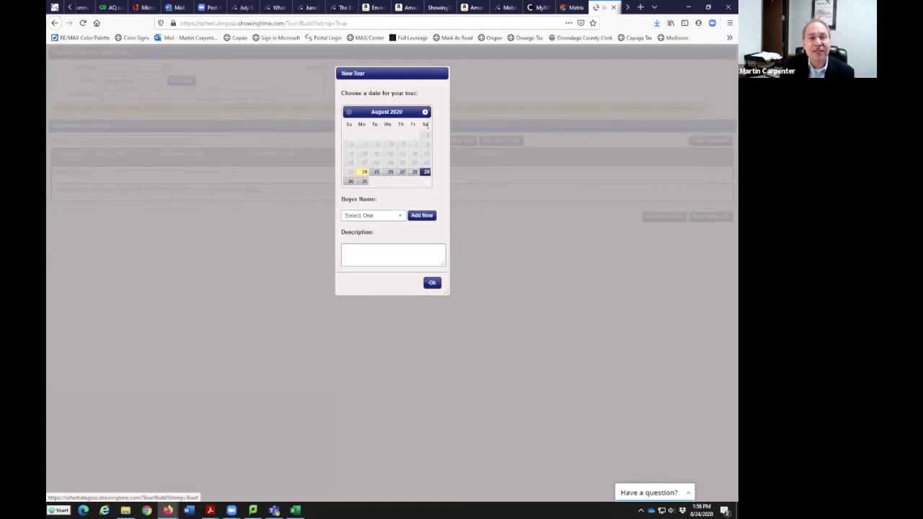
{"action": "left_click", "coordinate": [399, 218]}
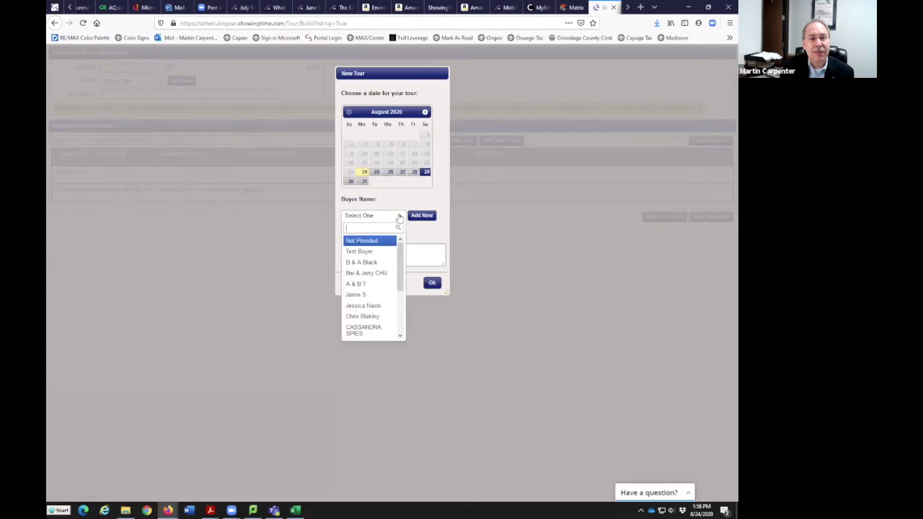
{"action": "left_click", "coordinate": [371, 250]}
{"action": "left_click", "coordinate": [432, 282]}
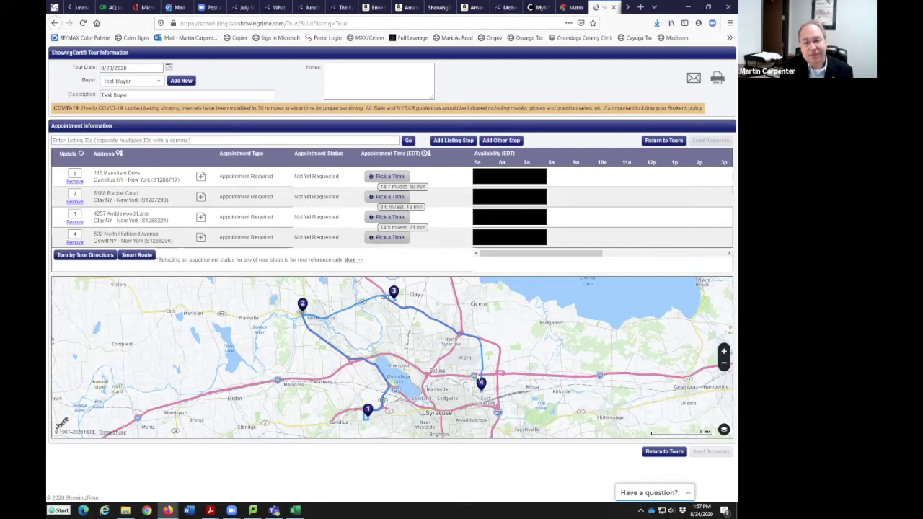
{"action": "left_click", "coordinate": [138, 256]}
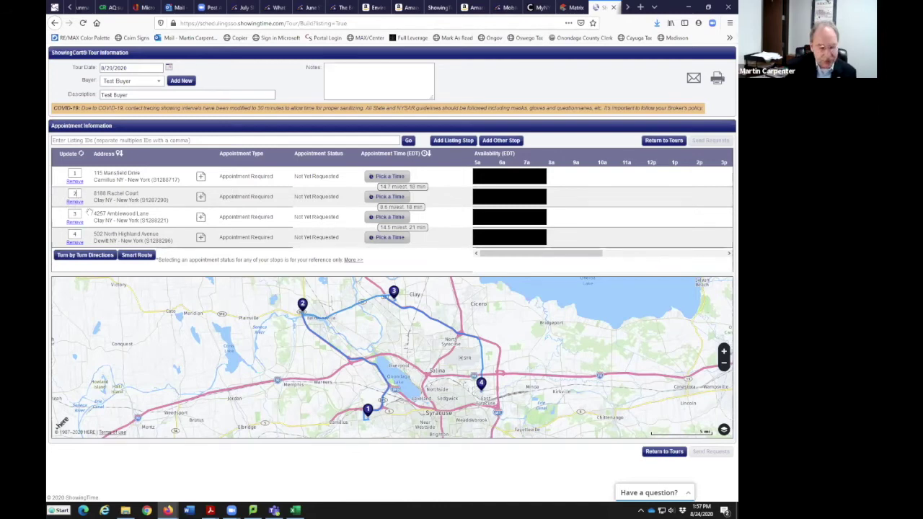
{"action": "type", "text": "1"}
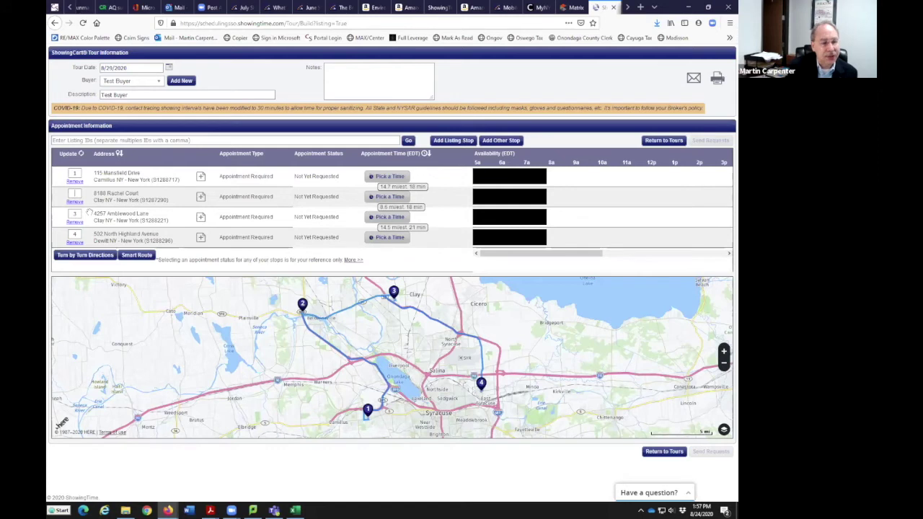
{"action": "left_click", "coordinate": [74, 173]}
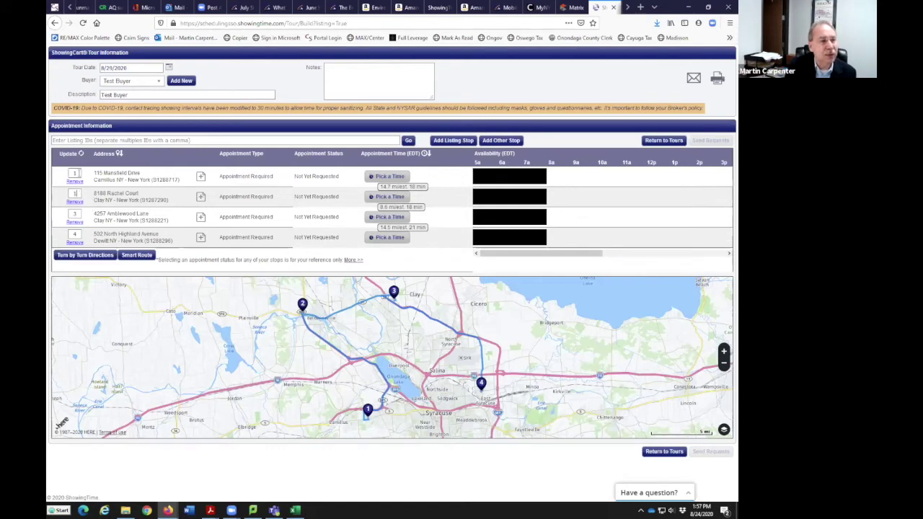
{"action": "type", "text": "2"}
{"action": "left_click", "coordinate": [67, 154]}
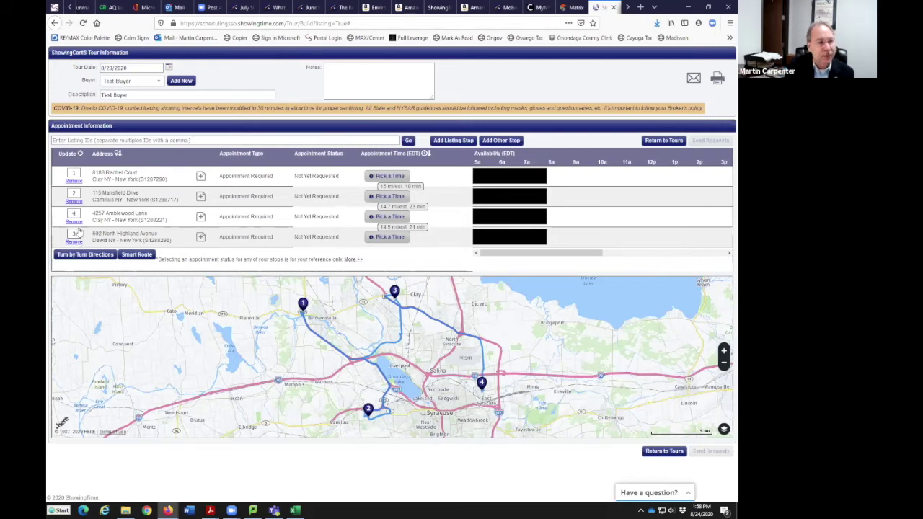
Apply the new stop numbers and Smart Route the tour: Rachel Court, Mansfield, North Highland, Amblewood
{"action": "left_click", "coordinate": [67, 154]}
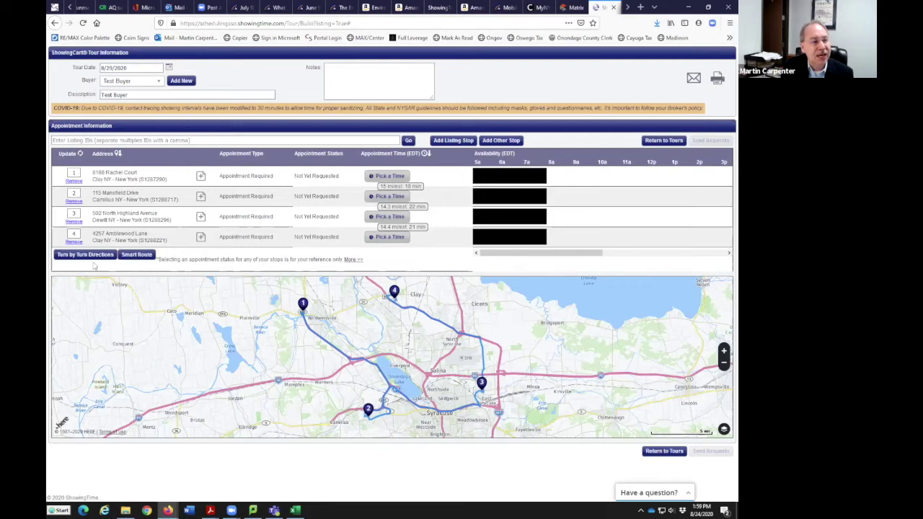
{"action": "left_click", "coordinate": [130, 260]}
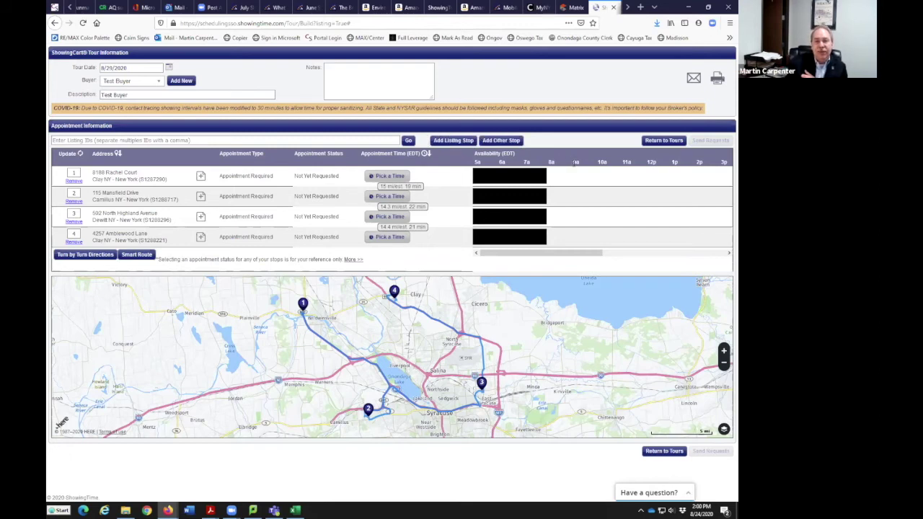
Book stop 1 for 11:15 AM–12:15 PM with agency type Buyers Agent
{"action": "left_click_drag", "start_coordinate": [561, 254], "coordinate": [602, 254]}
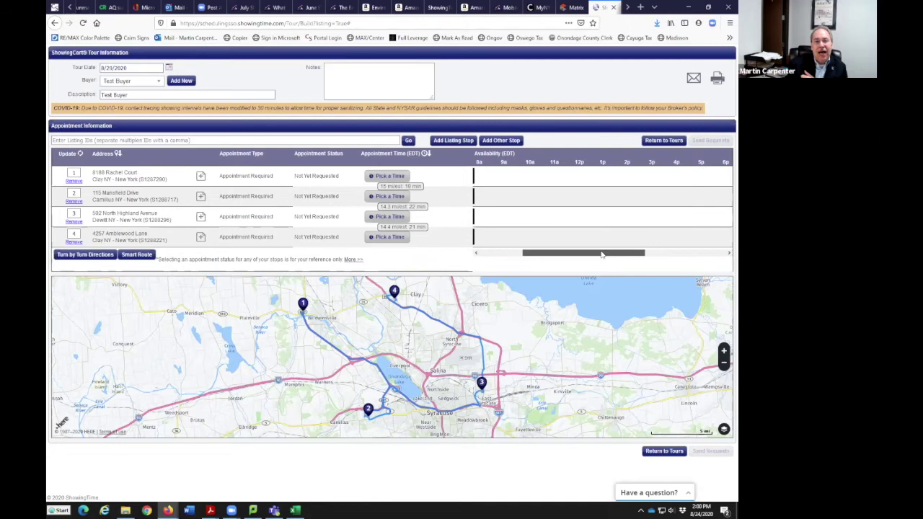
{"action": "left_click", "coordinate": [557, 182]}
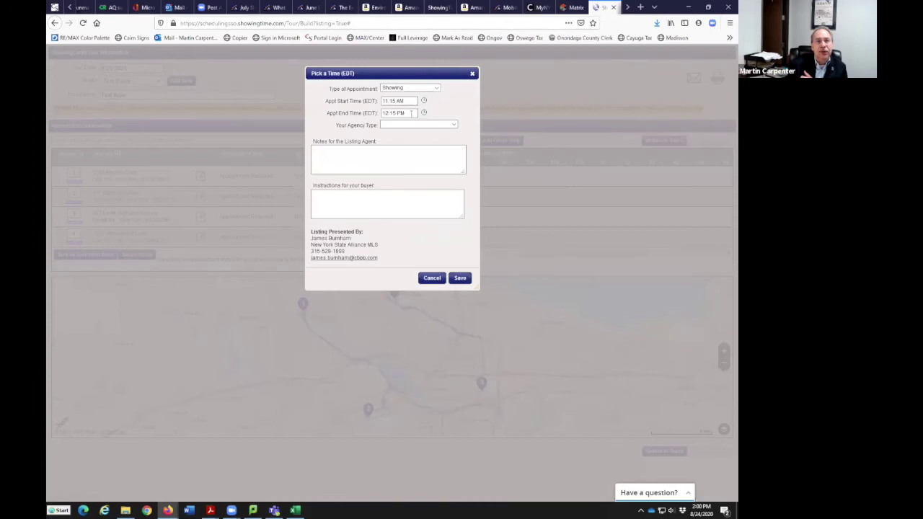
{"action": "left_click", "coordinate": [459, 278]}
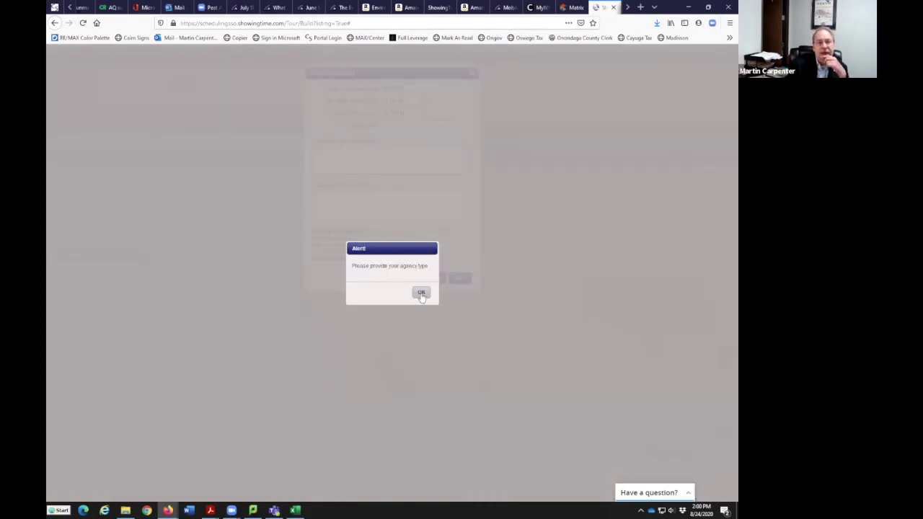
{"action": "left_click", "coordinate": [421, 294]}
{"action": "left_click", "coordinate": [461, 277]}
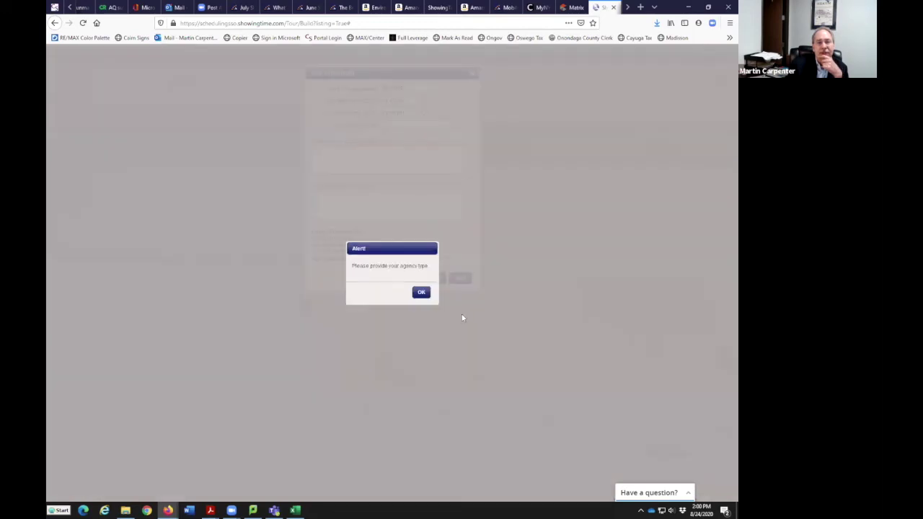
{"action": "left_click", "coordinate": [420, 291]}
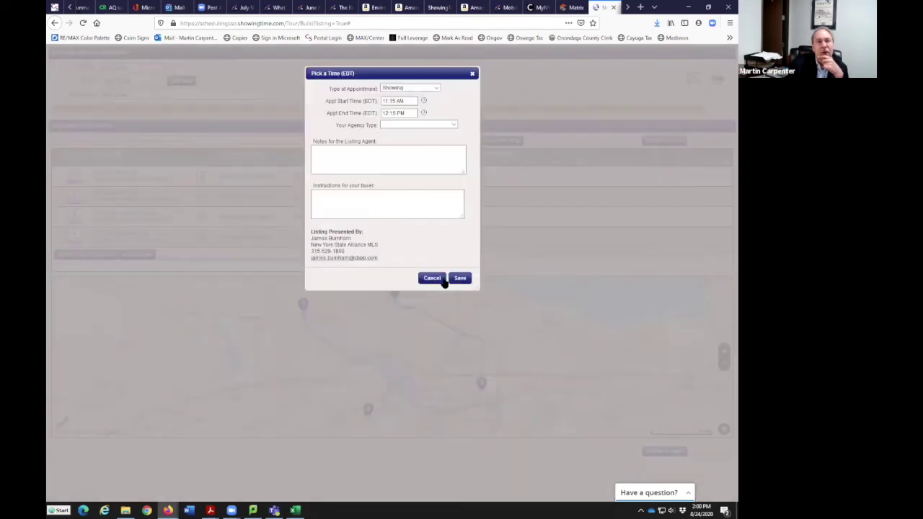
{"action": "left_click", "coordinate": [454, 124]}
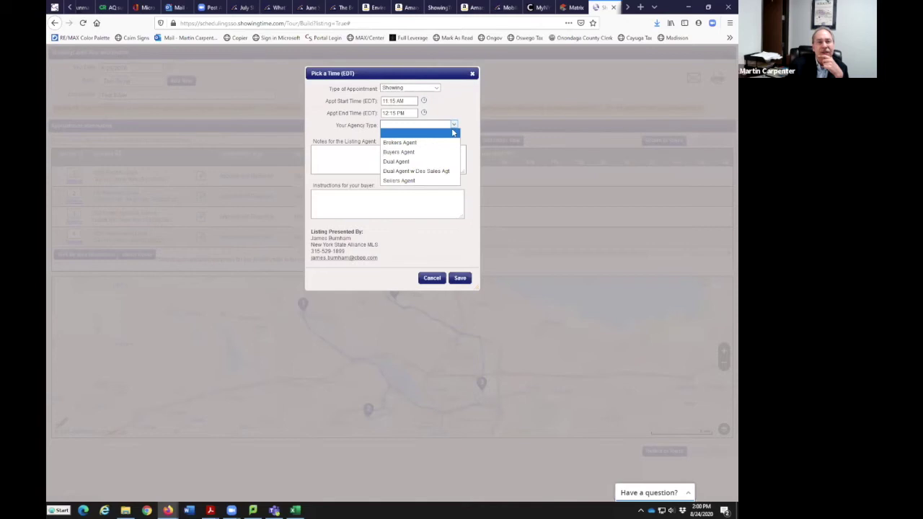
{"action": "left_click", "coordinate": [423, 152]}
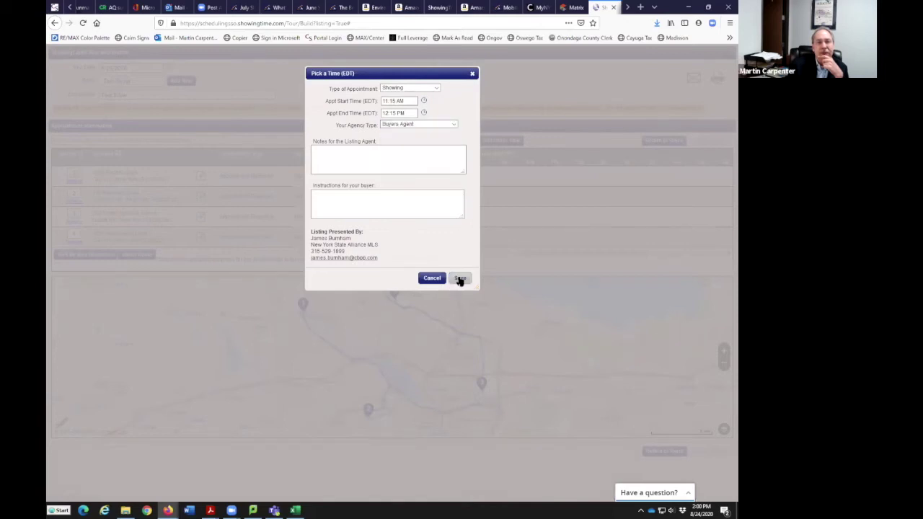
{"action": "left_click", "coordinate": [459, 279]}
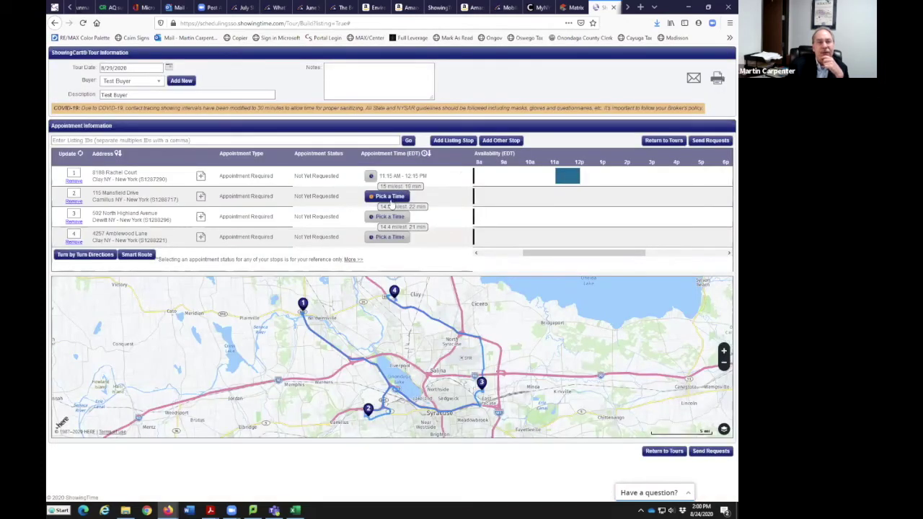
Book stop 2 for 12:15–1:15 PM with agency type Buyers Agent
{"action": "left_click", "coordinate": [582, 205]}
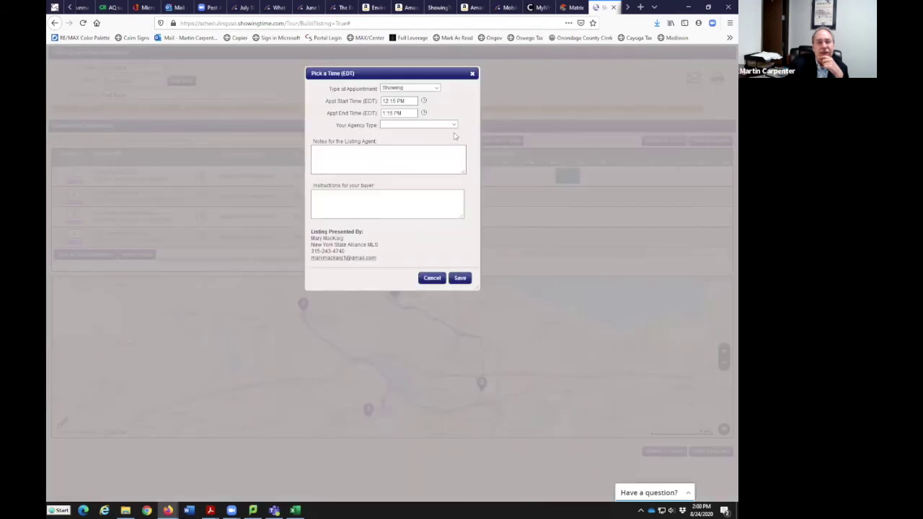
{"action": "left_click", "coordinate": [432, 124]}
{"action": "left_click", "coordinate": [399, 152]}
{"action": "left_click", "coordinate": [460, 277]}
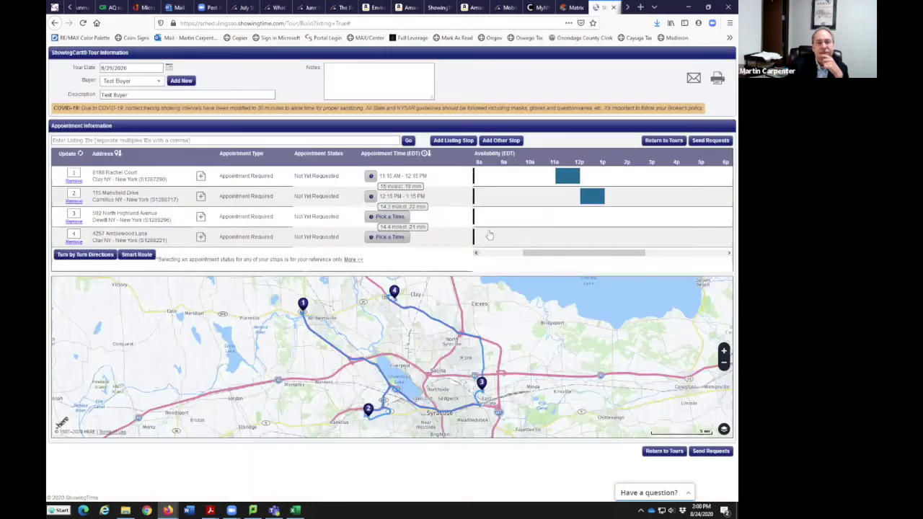
Book stop 3 for 1:15–1:45 PM with agency type Dual Agent
{"action": "left_click", "coordinate": [607, 216]}
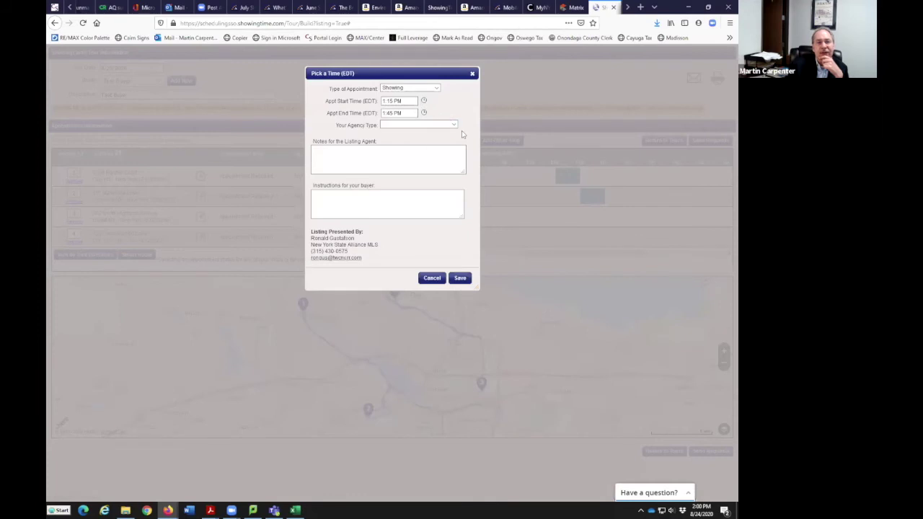
{"action": "left_click", "coordinate": [454, 125]}
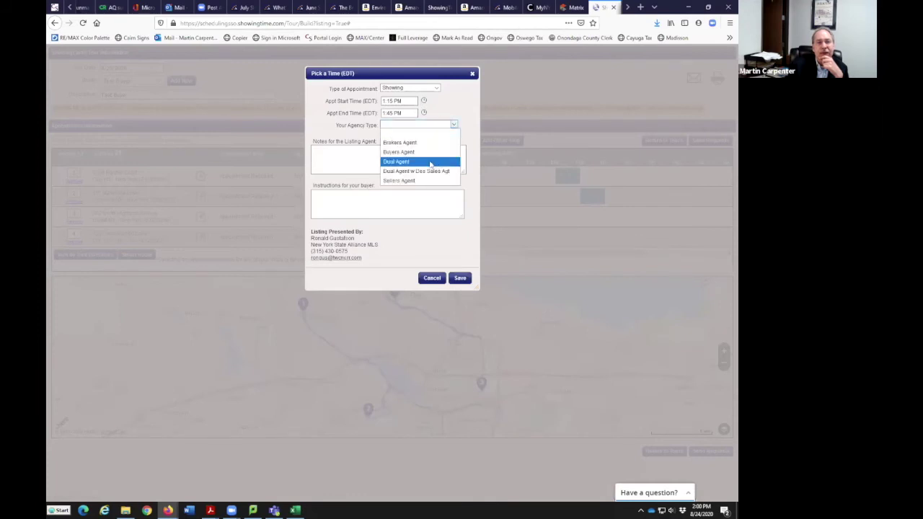
{"action": "left_click", "coordinate": [430, 161]}
{"action": "left_click", "coordinate": [460, 277]}
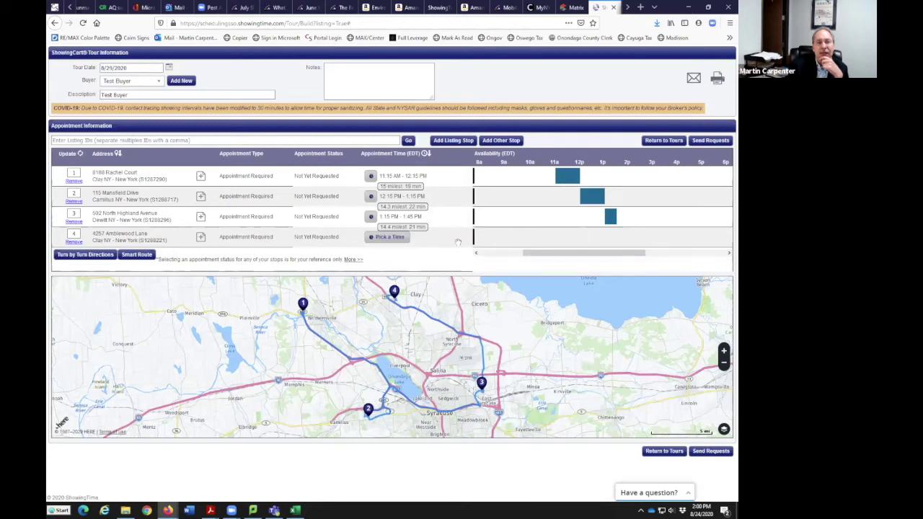
Book stop 4 for 1:45–2:45 PM with agency type Buyers Agent
{"action": "left_click", "coordinate": [388, 238]}
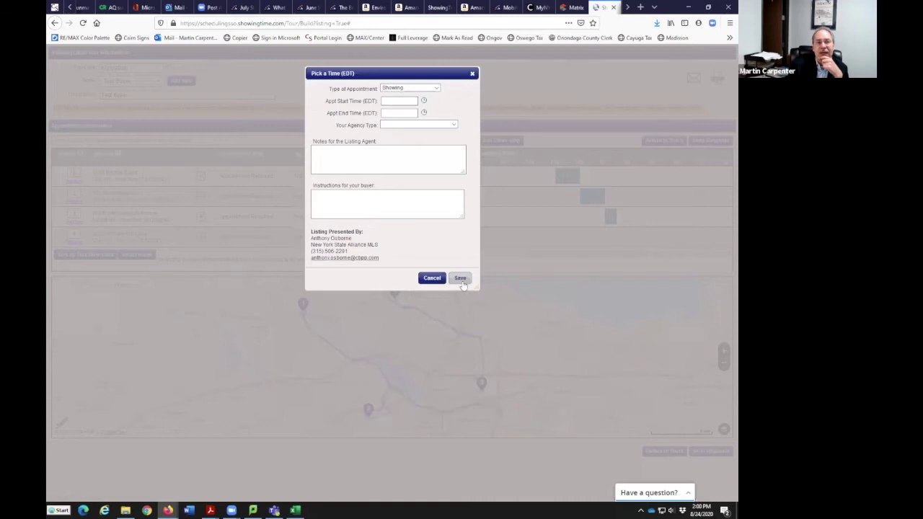
{"action": "left_click", "coordinate": [432, 277]}
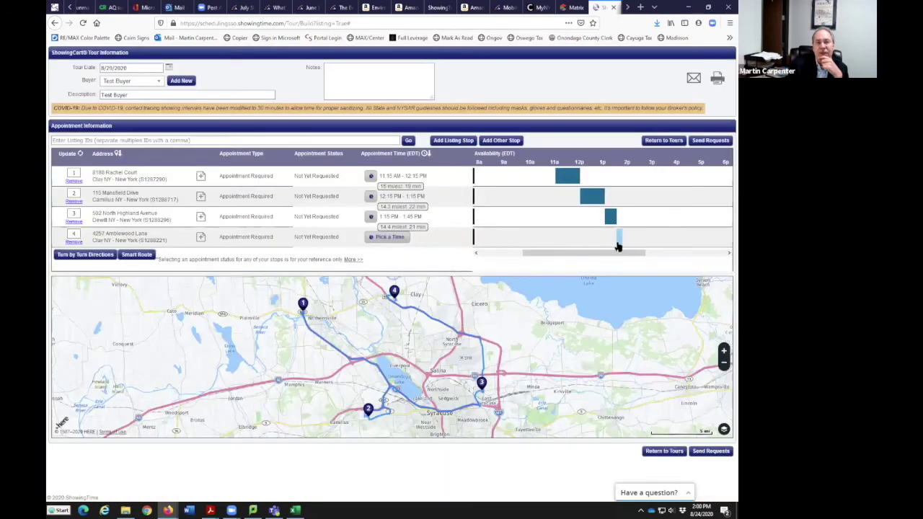
{"action": "left_click", "coordinate": [618, 247]}
{"action": "left_click", "coordinate": [462, 277]}
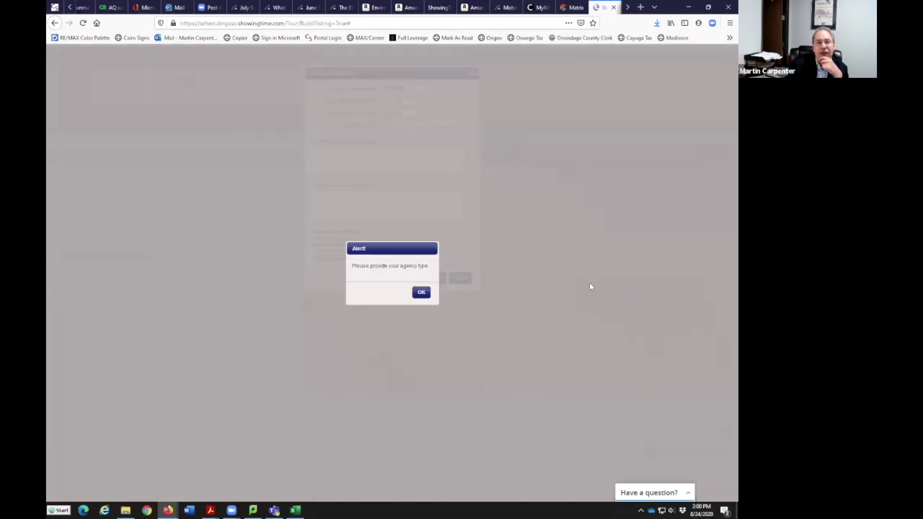
{"action": "left_click", "coordinate": [421, 292]}
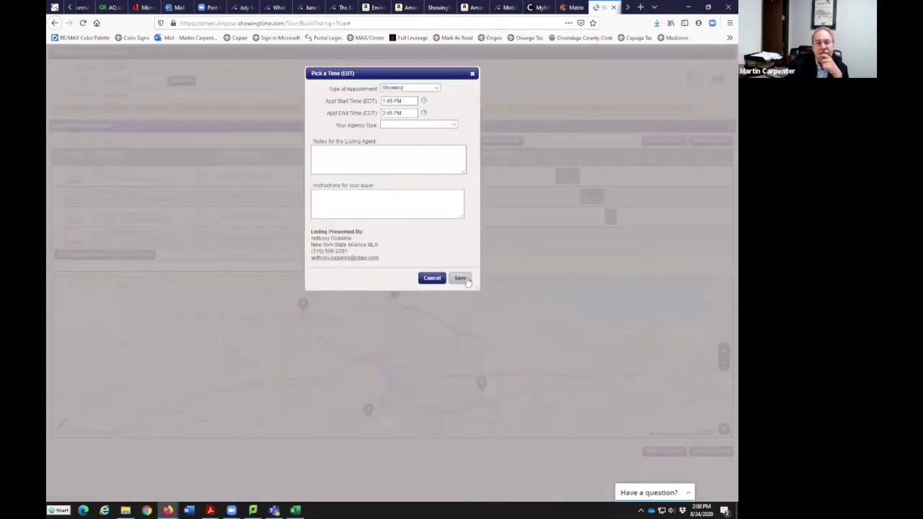
{"action": "left_click", "coordinate": [454, 125]}
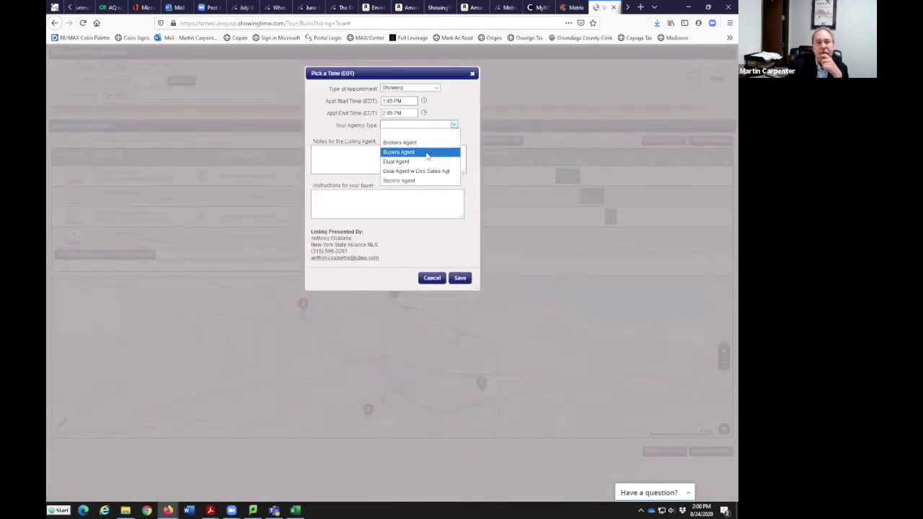
{"action": "left_click", "coordinate": [427, 152]}
{"action": "left_click", "coordinate": [460, 278]}
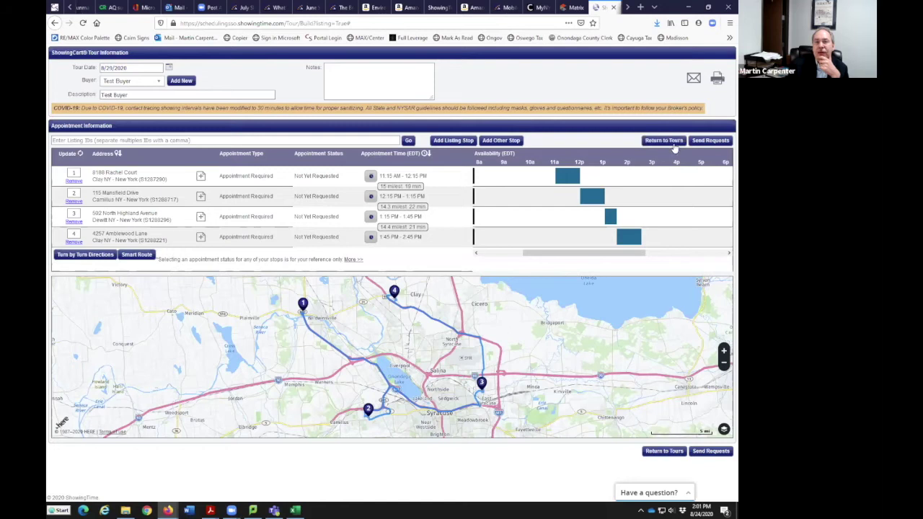
{"action": "left_click", "coordinate": [712, 141]}
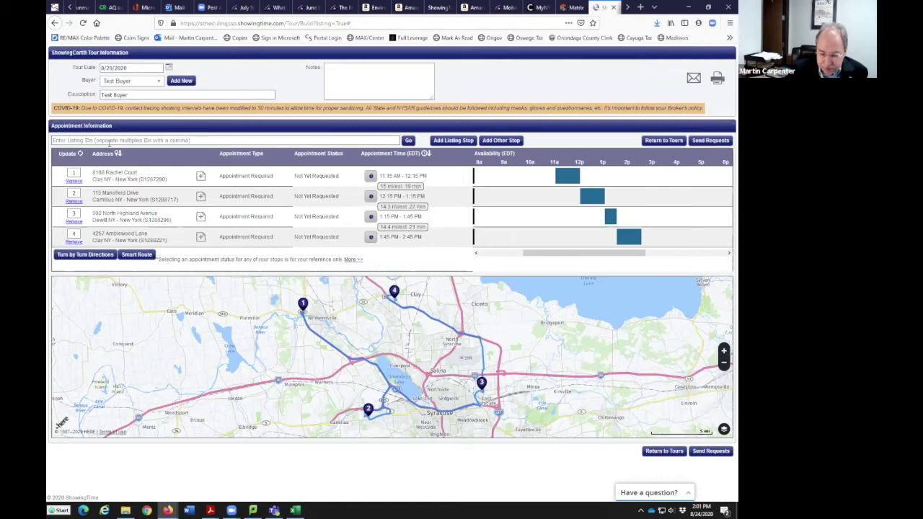
{"action": "left_click", "coordinate": [109, 140]}
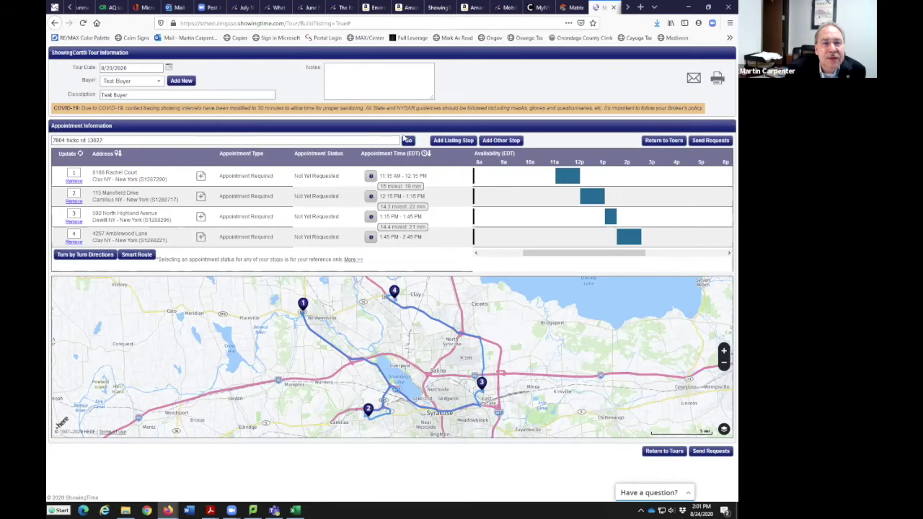
{"action": "left_click", "coordinate": [408, 141]}
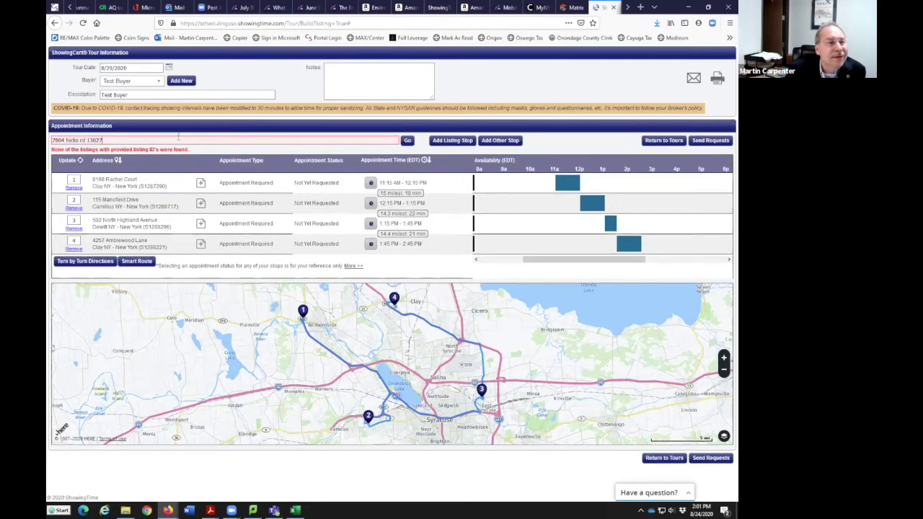
{"action": "key", "text": "BackSpace"}
{"action": "key", "text": "BackSpace"}
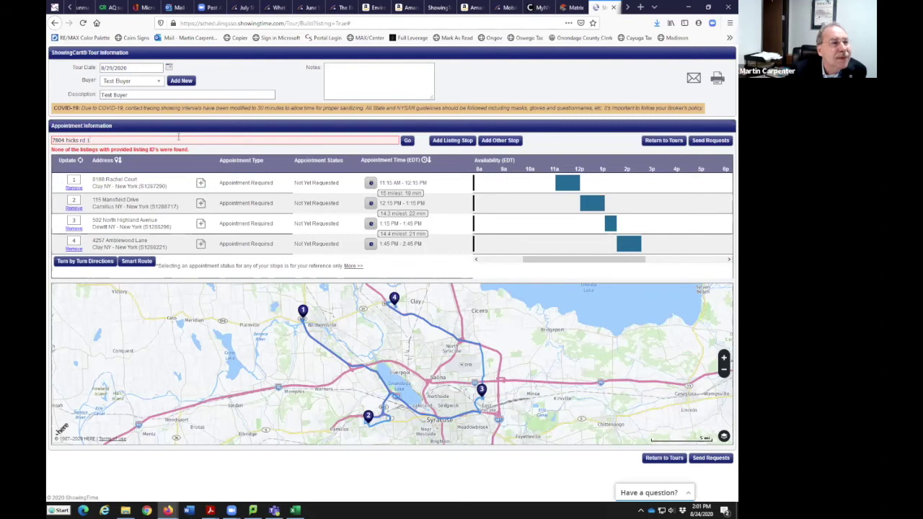
{"action": "key", "text": "BackSpace"}
{"action": "key", "text": "BackSpace"}
{"action": "key", "text": "BackSpace"}
{"action": "key", "text": "BackSpace"}
{"action": "key", "text": "BackSpace"}
{"action": "key", "text": "BackSpace"}
{"action": "key", "text": "BackSpace"}
{"action": "key", "text": "BackSpace"}
{"action": "key", "text": "BackSpace"}
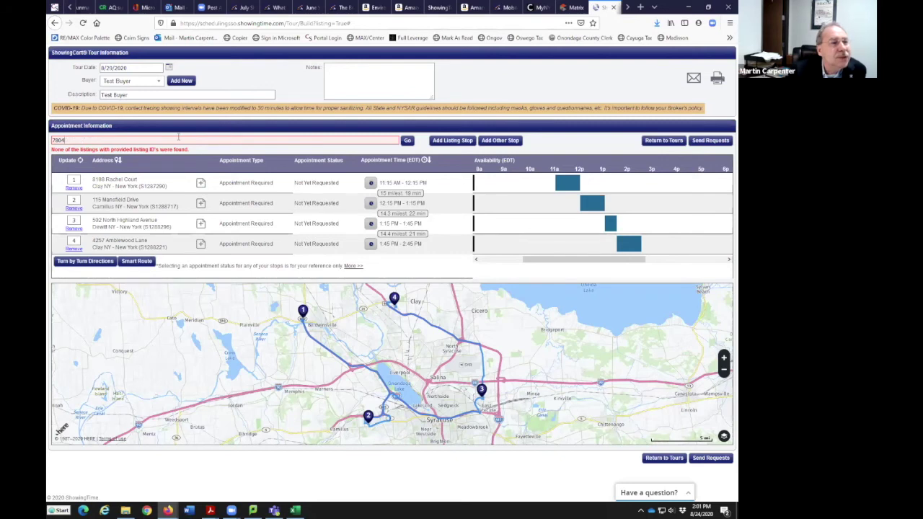
{"action": "key", "text": "BackSpace"}
{"action": "key", "text": "BackSpace"}
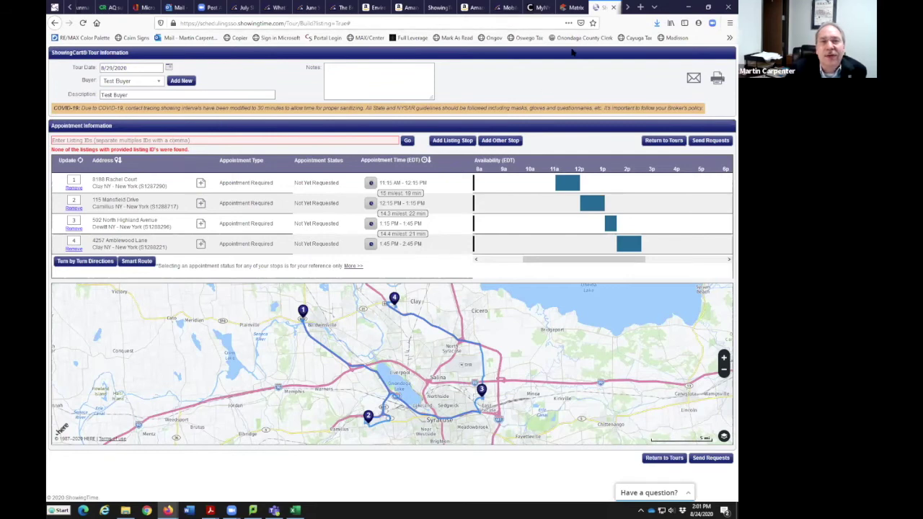
{"action": "key", "text": "ctrl+shift+Tab"}
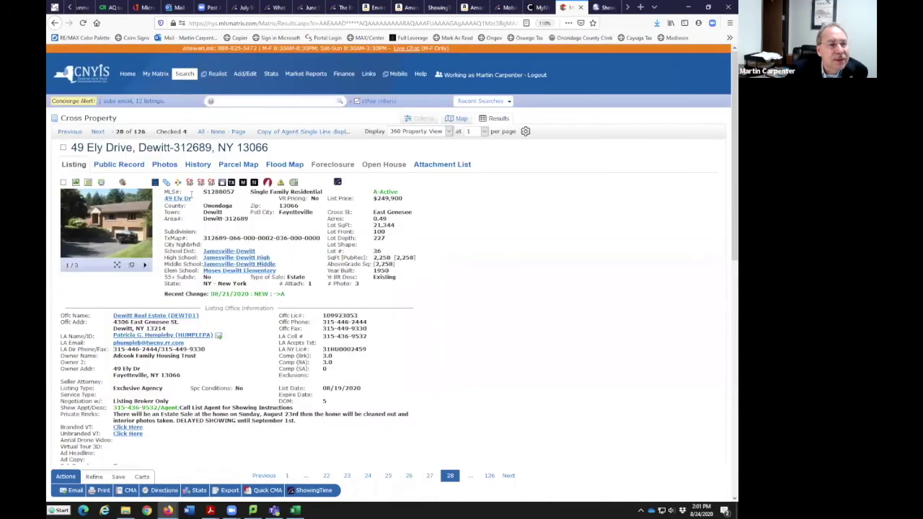
Select ML# 1288057 in the Matrix Cross Property results
{"action": "left_click_drag", "start_coordinate": [238, 192], "coordinate": [204, 193]}
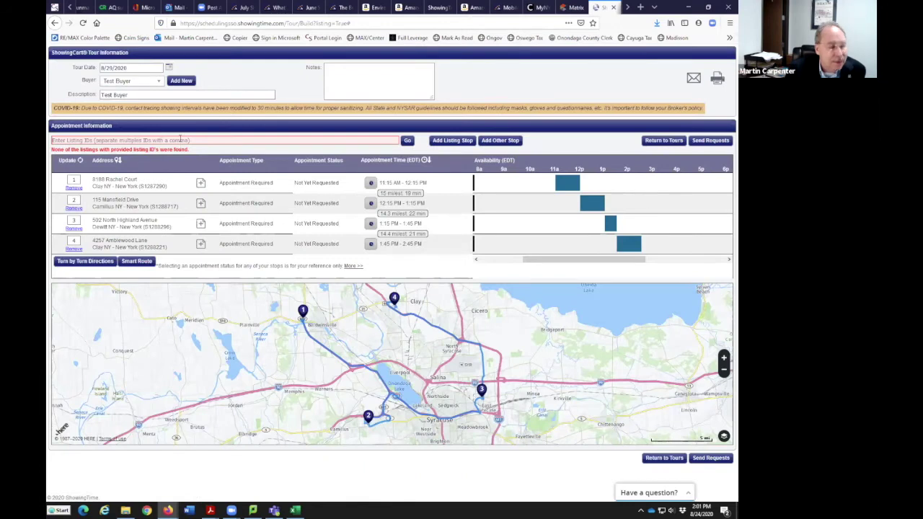
{"action": "left_click", "coordinate": [180, 139]}
{"action": "type", "text": "S1288057"}
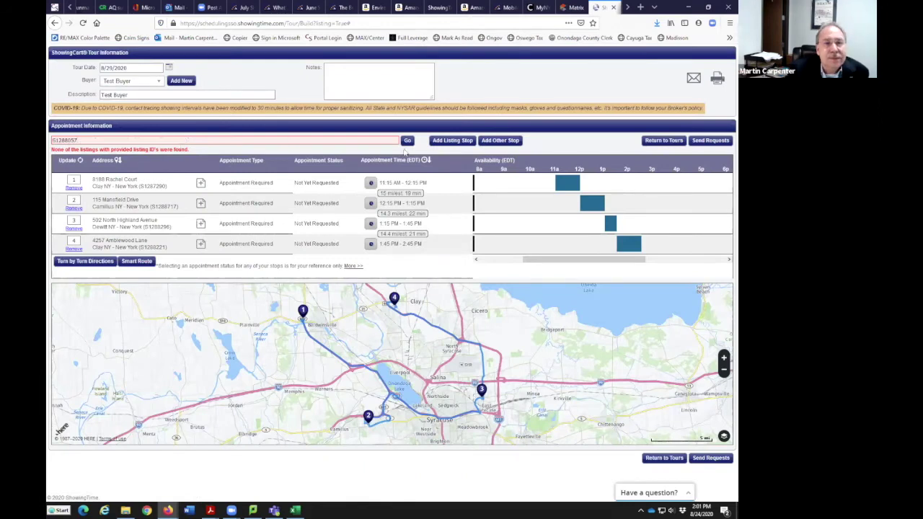
{"action": "left_click", "coordinate": [407, 141]}
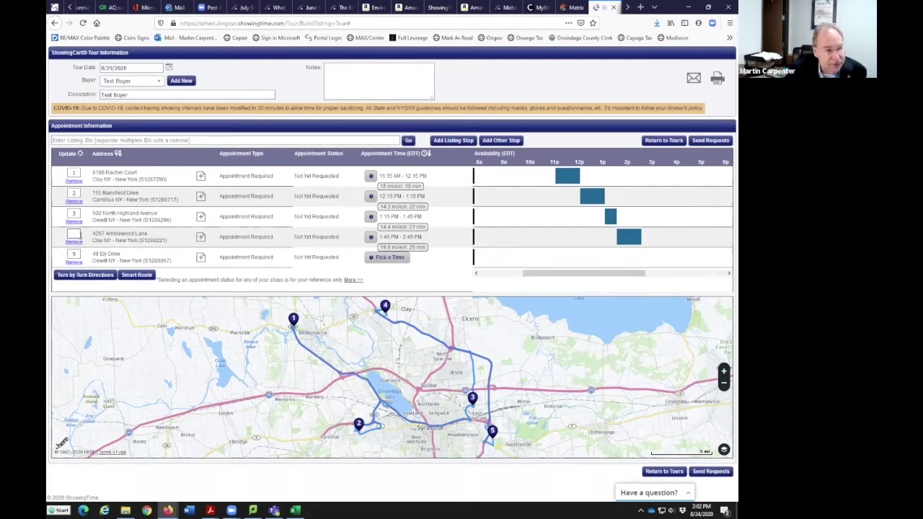
{"action": "type", "text": "5"}
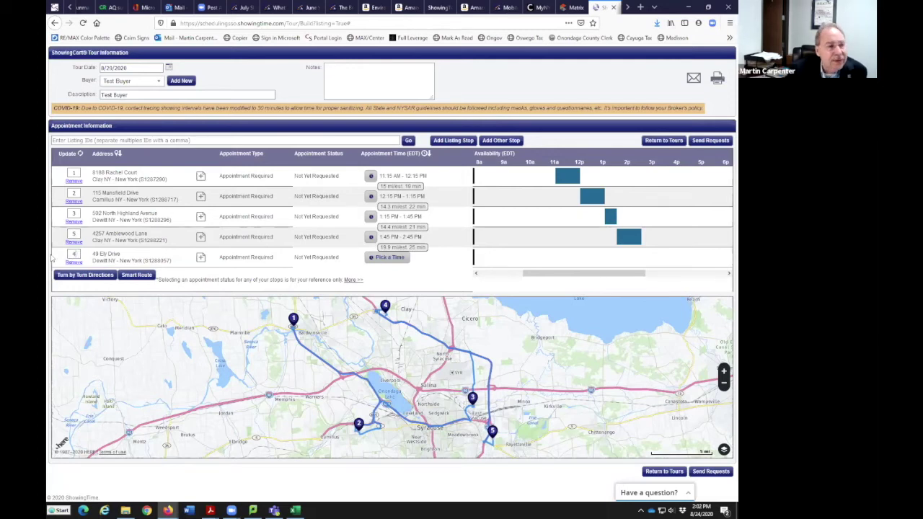
{"action": "left_click", "coordinate": [71, 153]}
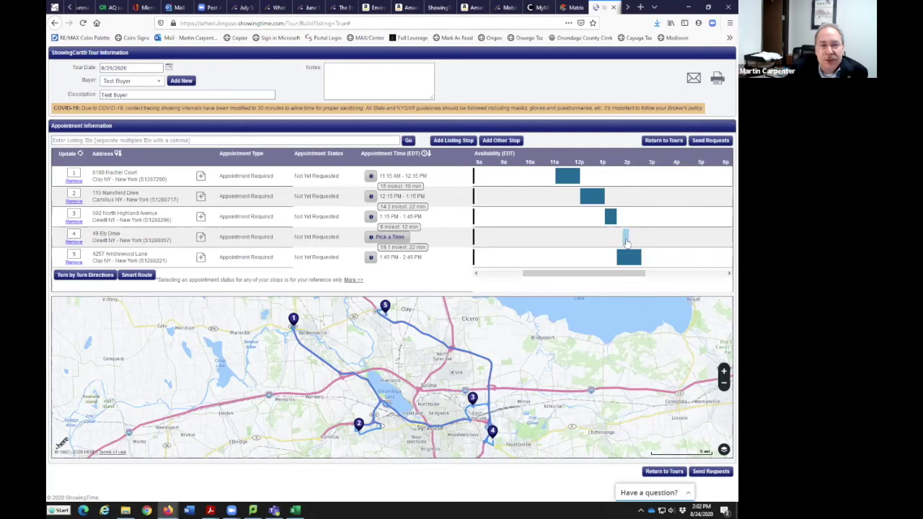
{"action": "left_click", "coordinate": [626, 241]}
{"action": "left_click", "coordinate": [459, 278]}
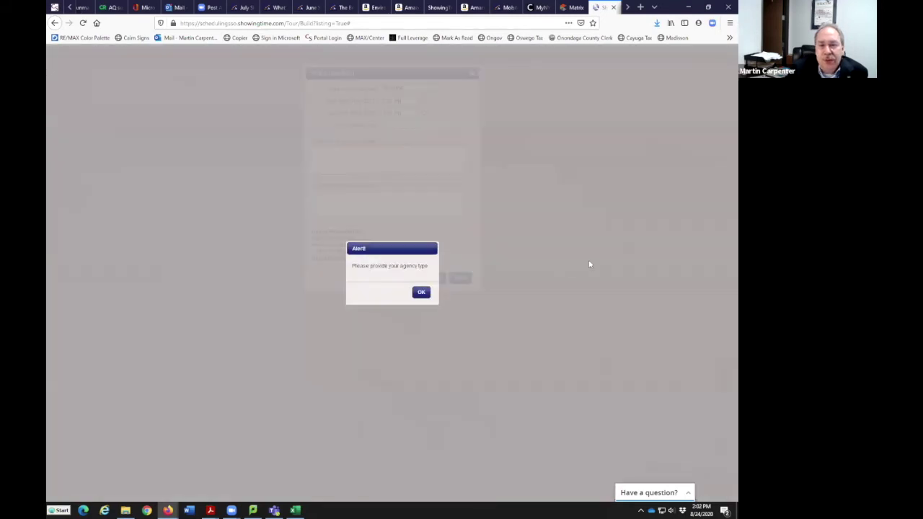
{"action": "left_click", "coordinate": [424, 293]}
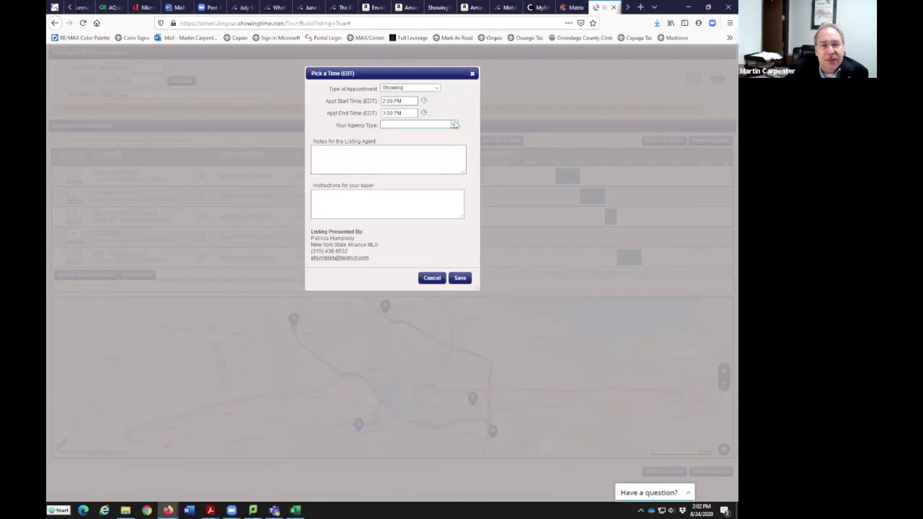
{"action": "left_click", "coordinate": [454, 125]}
{"action": "left_click", "coordinate": [421, 151]}
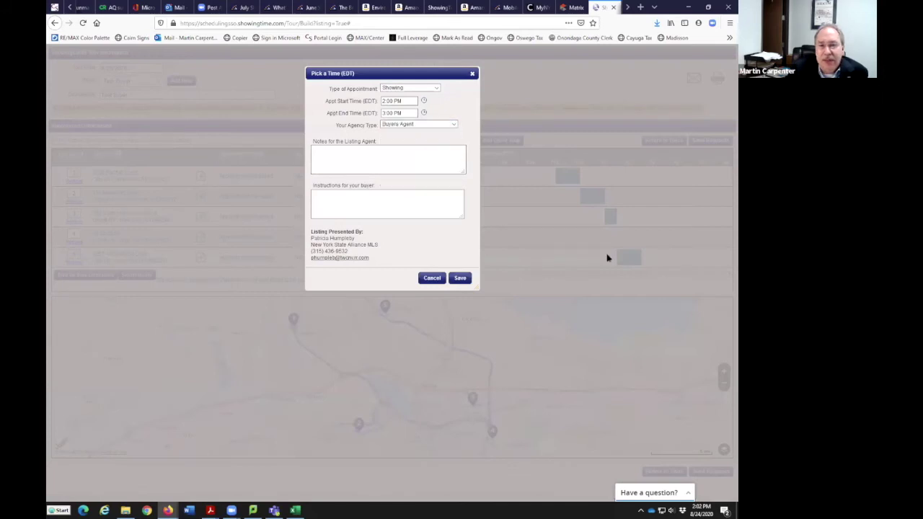
{"action": "left_click", "coordinate": [460, 278]}
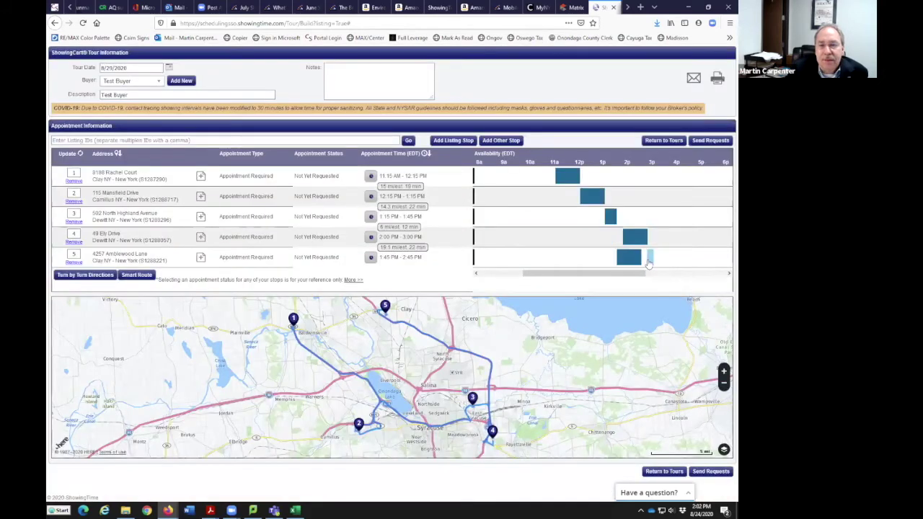
{"action": "left_click", "coordinate": [648, 261]}
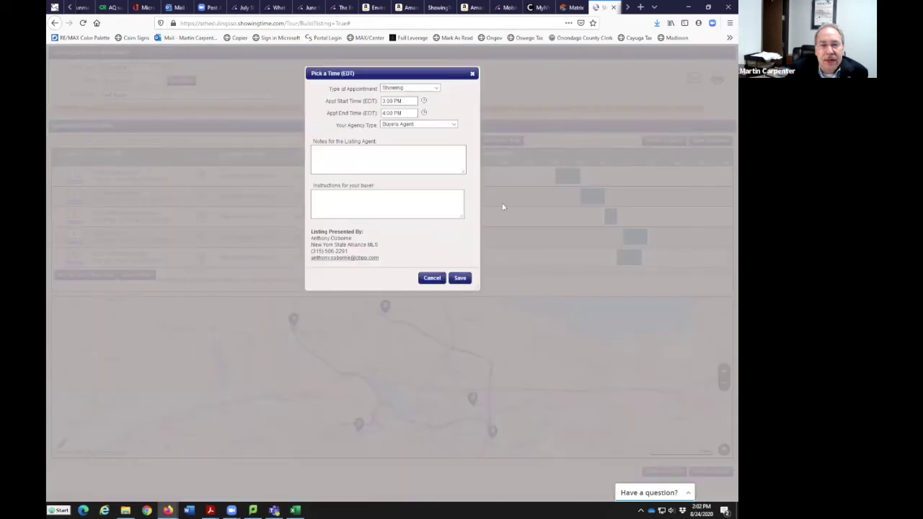
{"action": "left_click", "coordinate": [460, 278]}
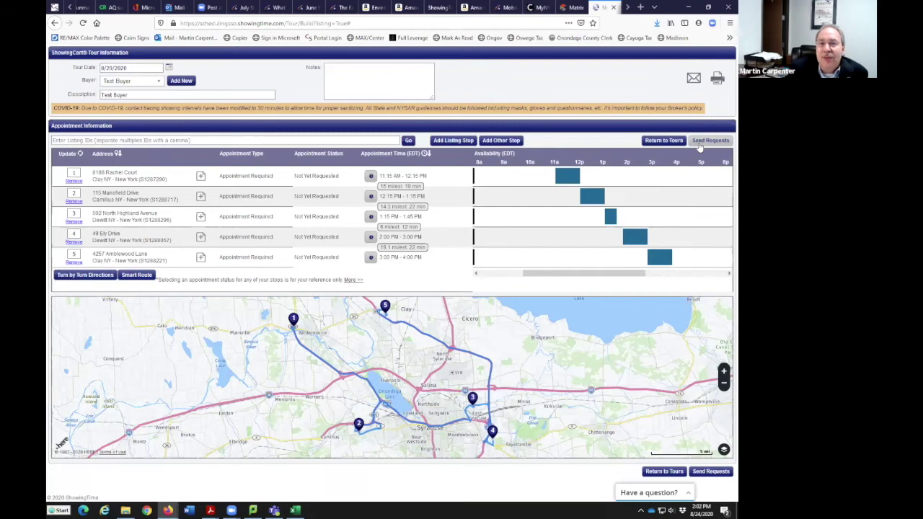
View the Send Tour Details form, close it unsent, and bring up the tour's printable version
{"action": "scroll", "coordinate": [559, 360], "scroll_direction": "down", "scroll_amount": 5}
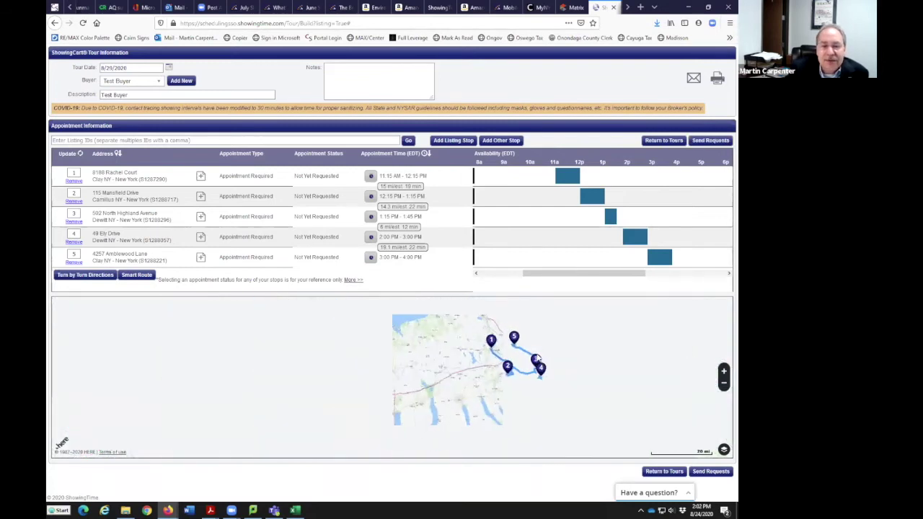
{"action": "scroll", "coordinate": [625, 367], "scroll_direction": "up", "scroll_amount": 1}
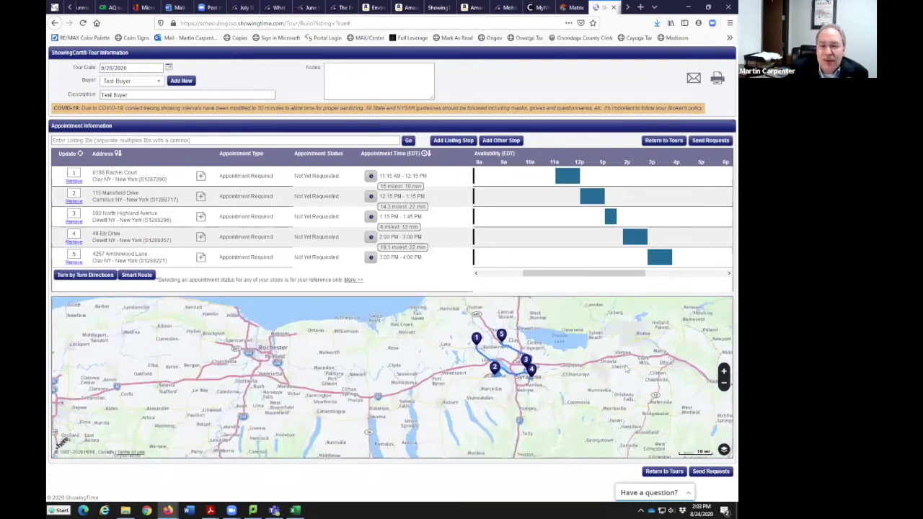
{"action": "scroll", "coordinate": [625, 368], "scroll_direction": "up", "scroll_amount": 2}
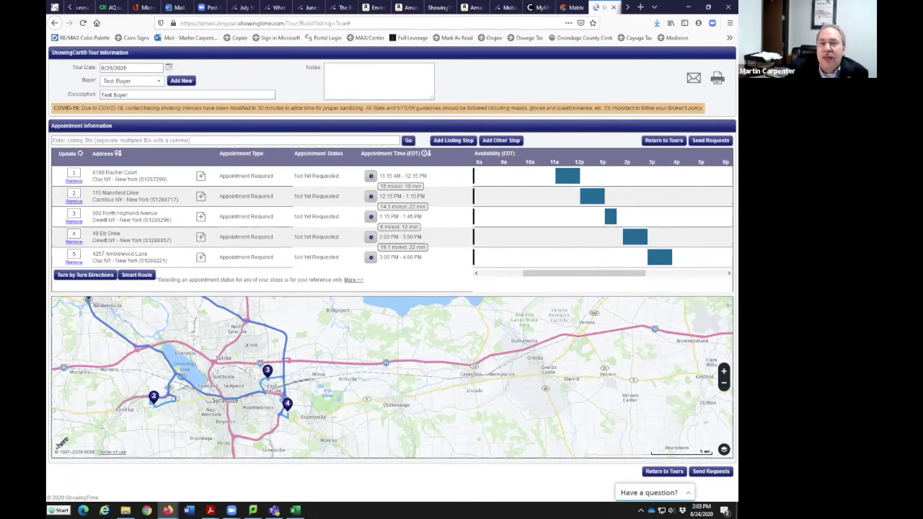
{"action": "left_click", "coordinate": [693, 79]}
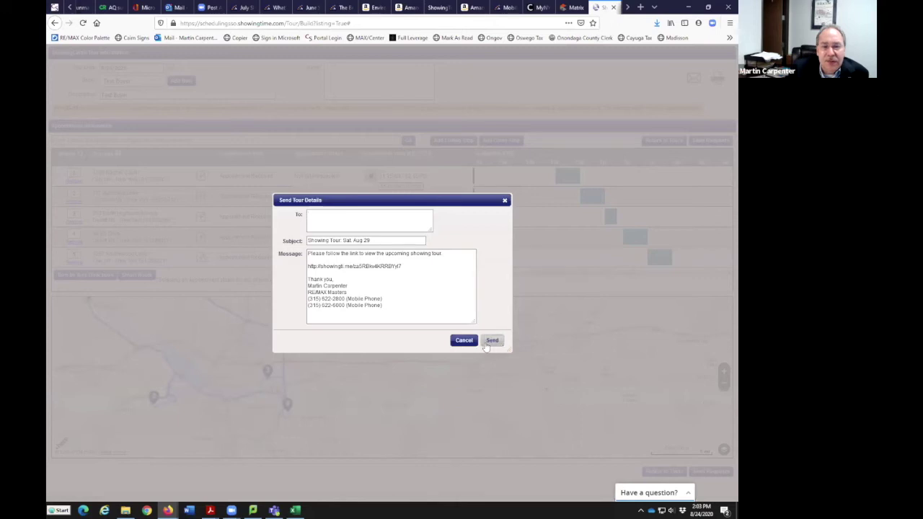
{"action": "key", "text": "Escape"}
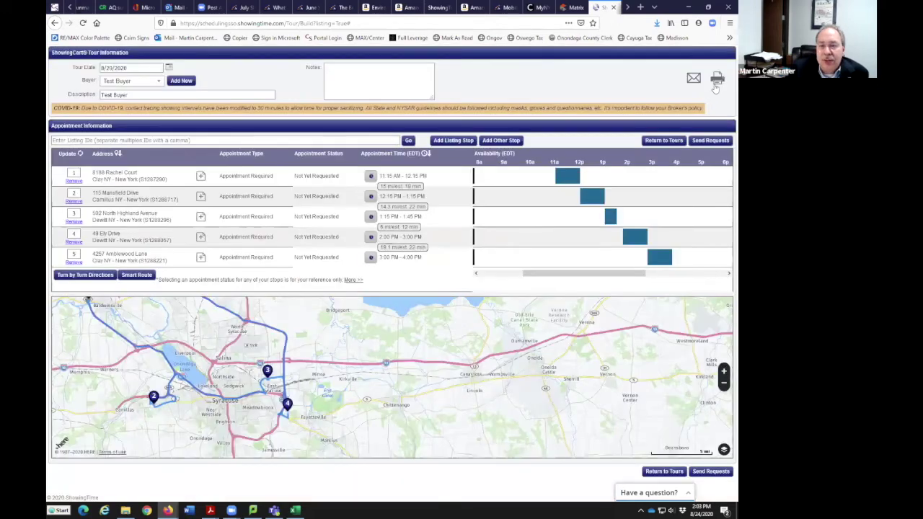
{"action": "left_click", "coordinate": [716, 81]}
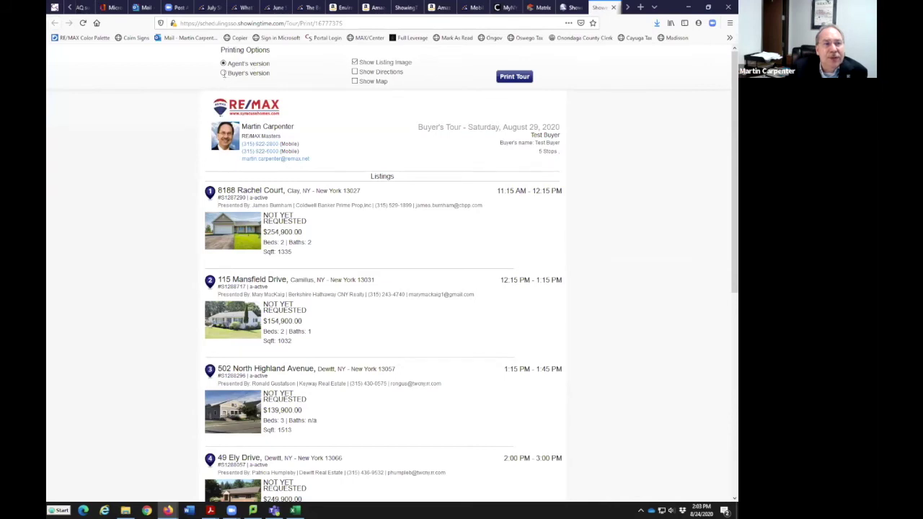
Switch the tour printout to the Buyer's version with directions and a route map
{"action": "left_click", "coordinate": [224, 73]}
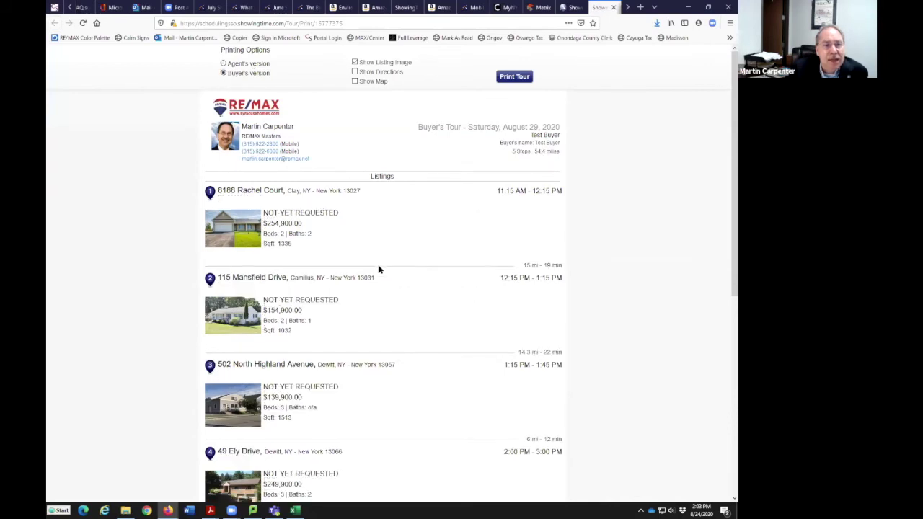
{"action": "scroll", "coordinate": [396, 274], "scroll_direction": "down", "scroll_amount": 4}
{"action": "scroll", "coordinate": [418, 288], "scroll_direction": "up", "scroll_amount": 1}
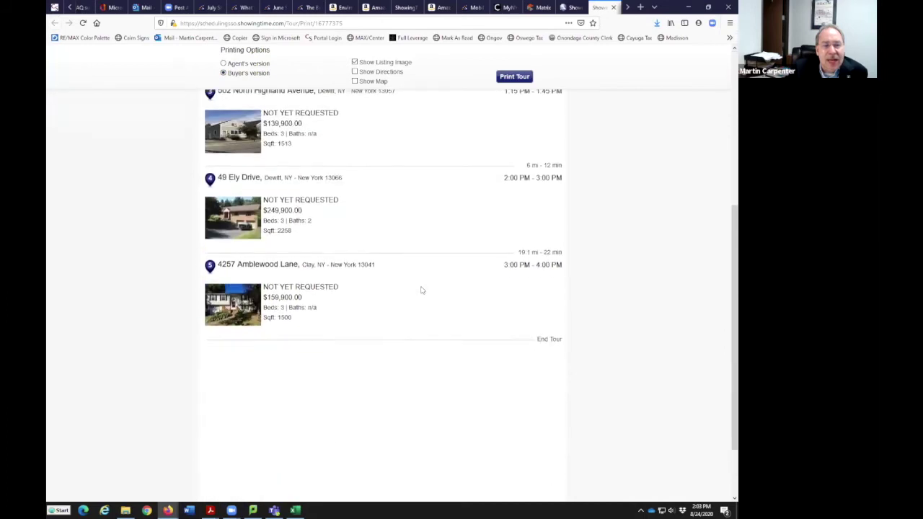
{"action": "scroll", "coordinate": [422, 289], "scroll_direction": "up", "scroll_amount": 3}
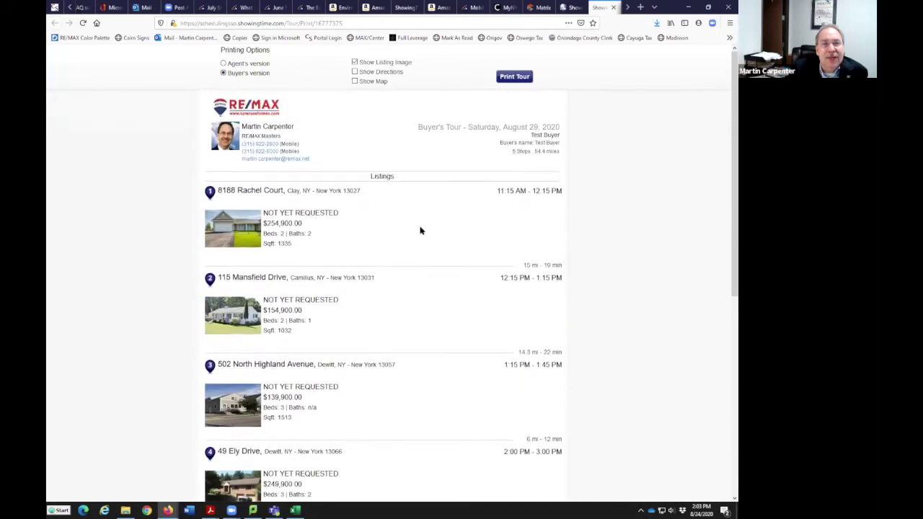
{"action": "left_click", "coordinate": [354, 73]}
{"action": "left_click", "coordinate": [354, 82]}
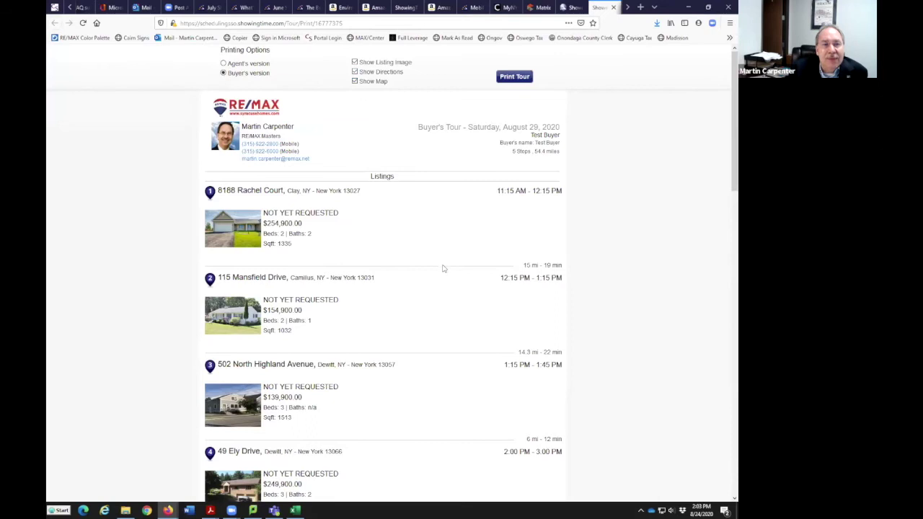
Review the buyer's printout, then close its tab to return to the tour builder
{"action": "scroll", "coordinate": [442, 269], "scroll_direction": "down", "scroll_amount": 2}
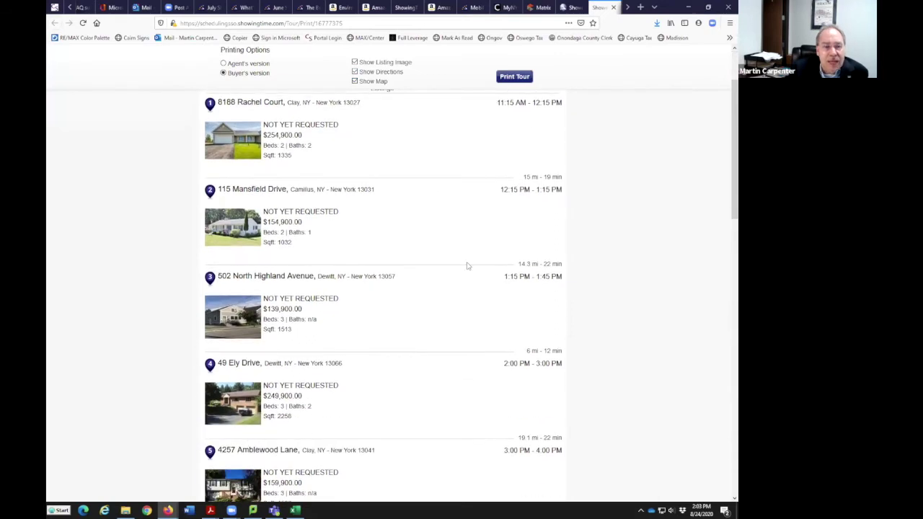
{"action": "scroll", "coordinate": [466, 266], "scroll_direction": "down", "scroll_amount": 4}
{"action": "scroll", "coordinate": [466, 270], "scroll_direction": "down", "scroll_amount": 2}
{"action": "scroll", "coordinate": [461, 297], "scroll_direction": "down", "scroll_amount": 15}
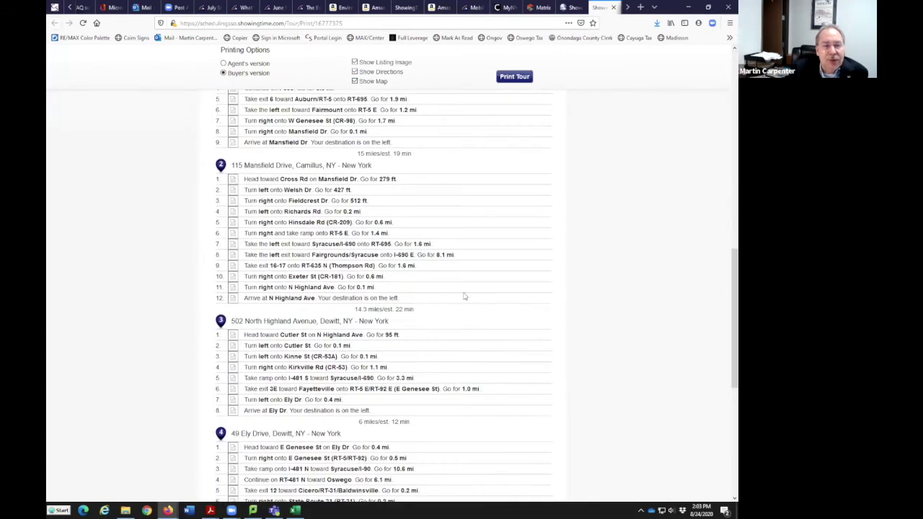
{"action": "scroll", "coordinate": [387, 373], "scroll_direction": "down", "scroll_amount": 3}
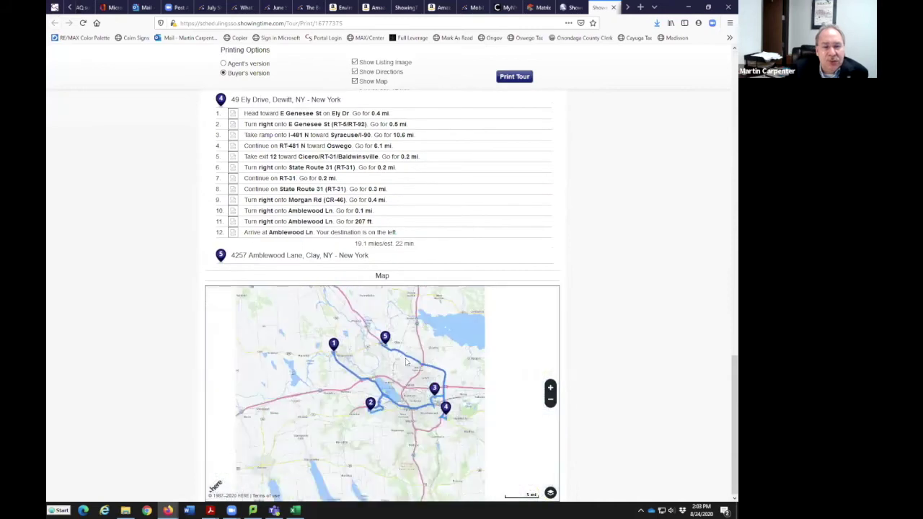
{"action": "scroll", "coordinate": [394, 367], "scroll_direction": "up", "scroll_amount": 3}
{"action": "scroll", "coordinate": [604, 212], "scroll_direction": "up", "scroll_amount": 20}
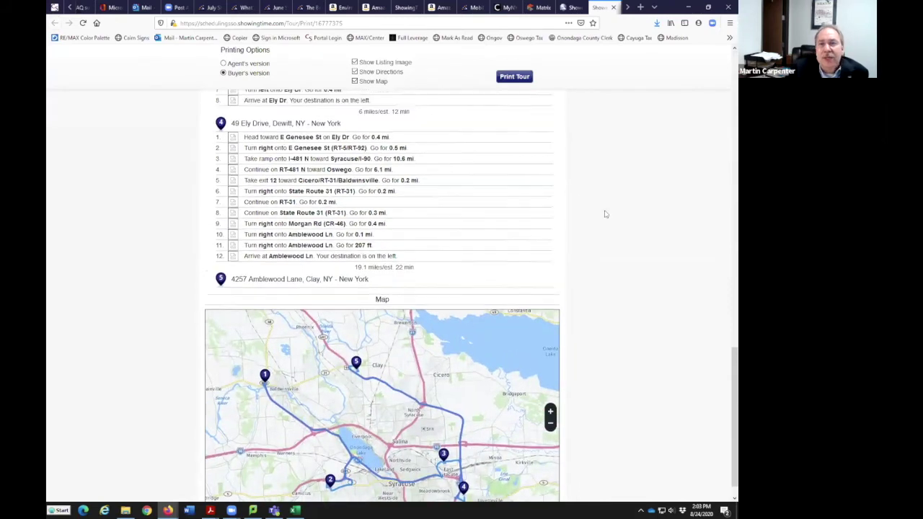
{"action": "scroll", "coordinate": [606, 213], "scroll_direction": "up", "scroll_amount": 4}
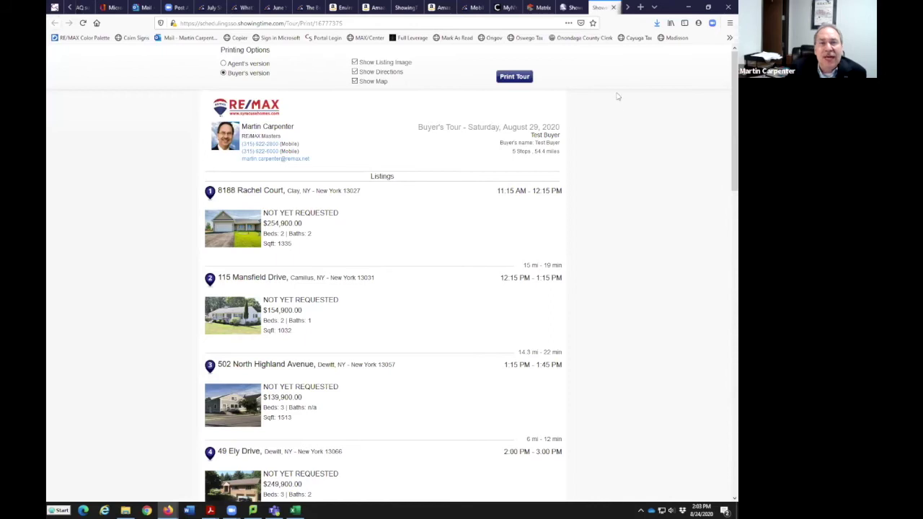
{"action": "left_click", "coordinate": [612, 7]}
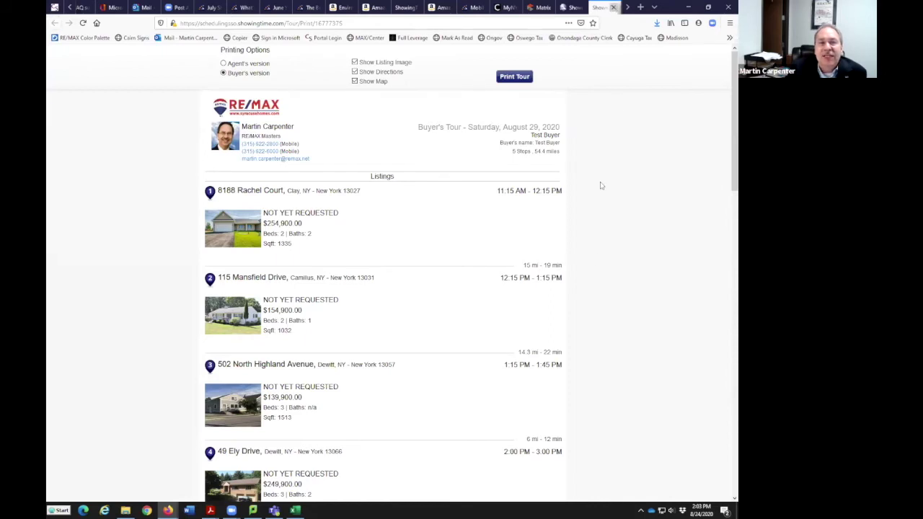
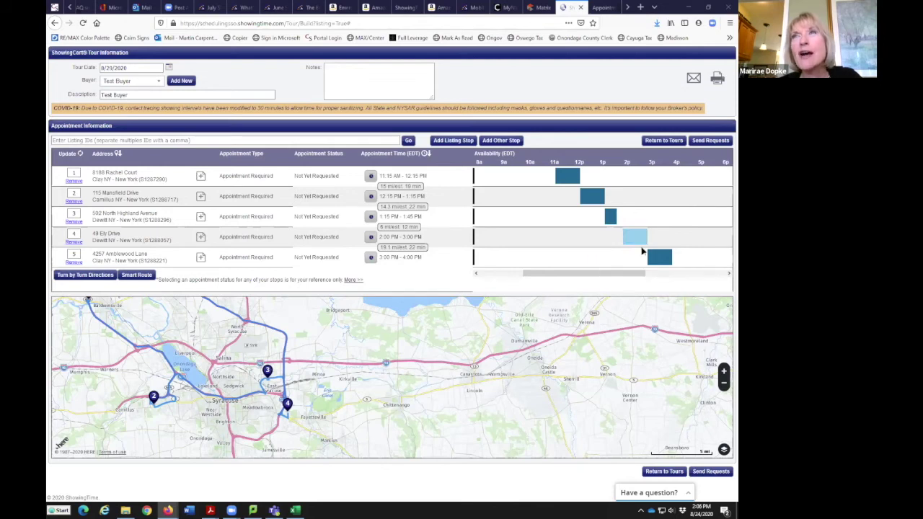
Pan the tour's route map so the five numbered stop markers are visible
{"action": "left_click_drag", "start_coordinate": [423, 389], "coordinate": [457, 398]}
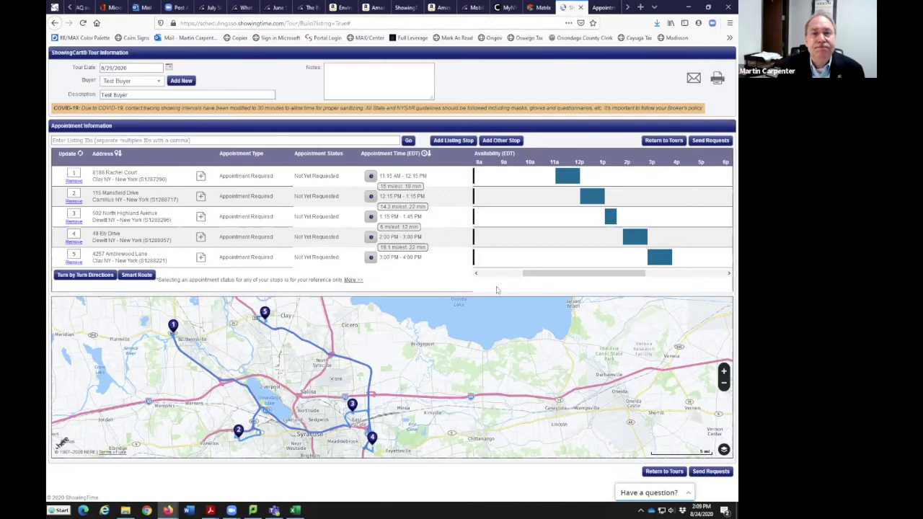
Return to tours, then open the Market Watch new listings from the Matrix home dashboard
{"action": "left_click", "coordinate": [664, 142]}
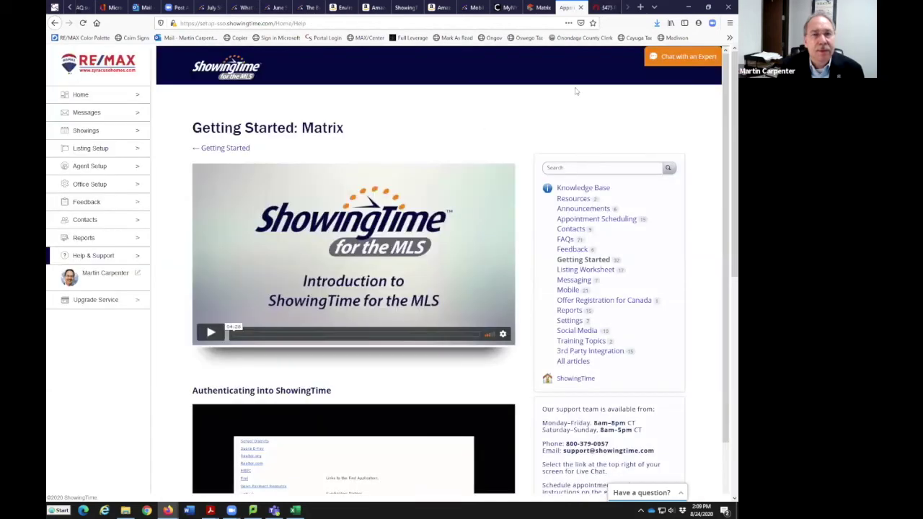
{"action": "left_click", "coordinate": [539, 7]}
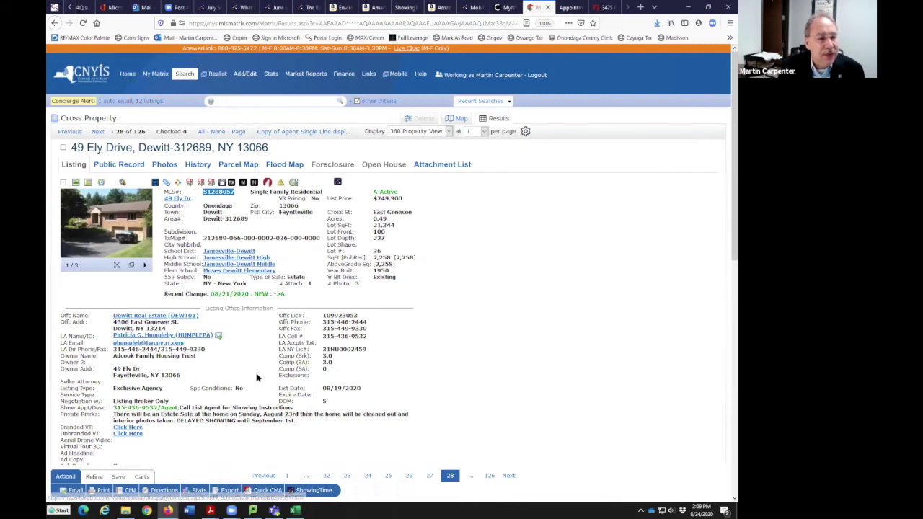
{"action": "scroll", "coordinate": [256, 377], "scroll_direction": "down", "scroll_amount": 2}
{"action": "scroll", "coordinate": [187, 238], "scroll_direction": "up", "scroll_amount": 2}
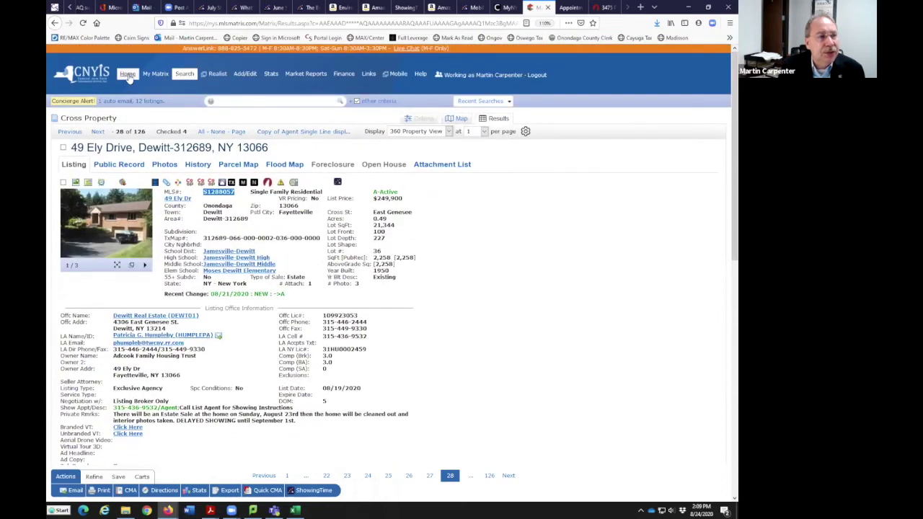
{"action": "left_click", "coordinate": [128, 74]}
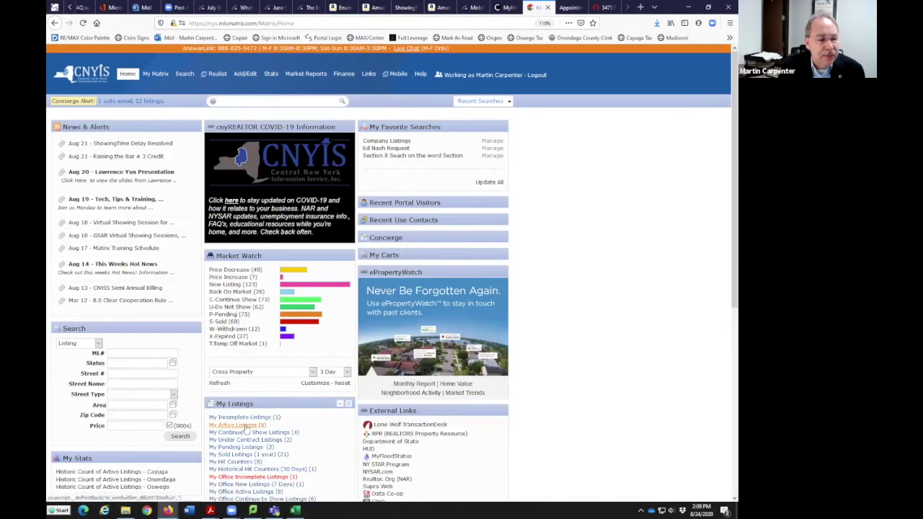
{"action": "left_click", "coordinate": [248, 470]}
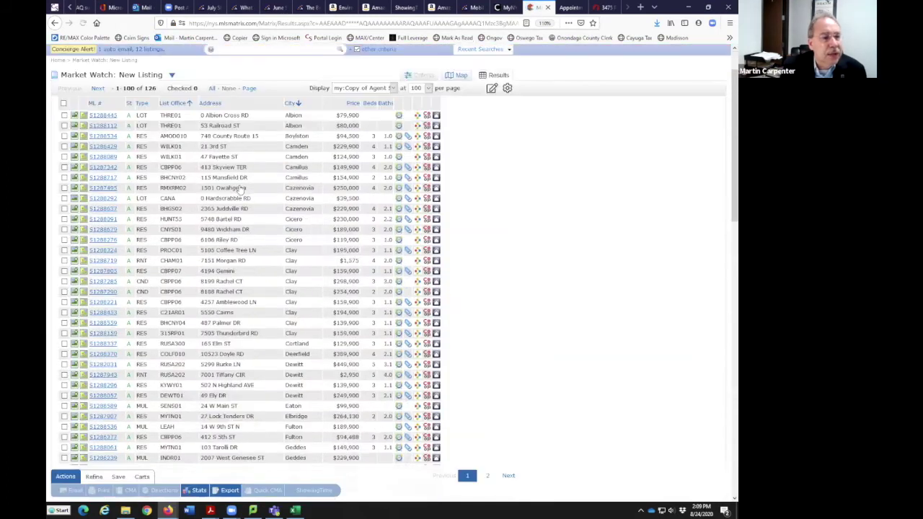
{"action": "scroll", "coordinate": [248, 189], "scroll_direction": "up", "scroll_amount": 1}
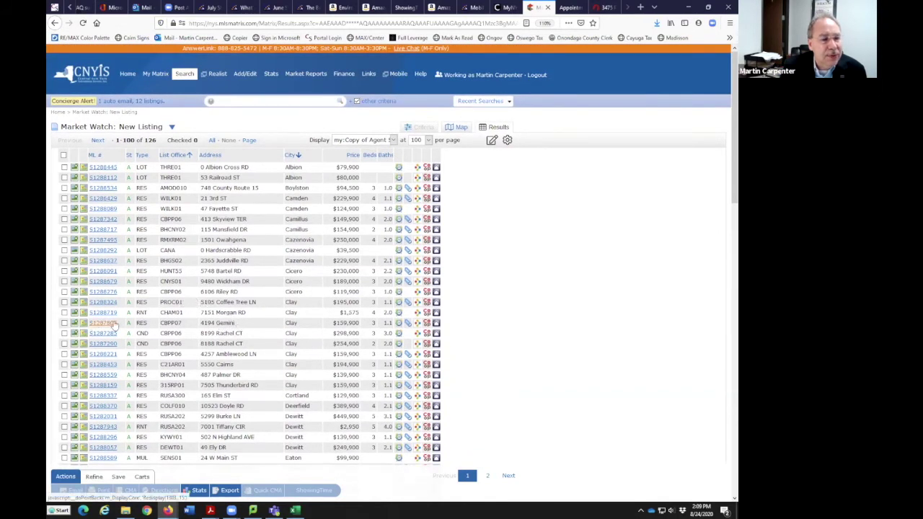
{"action": "left_click", "coordinate": [164, 323]}
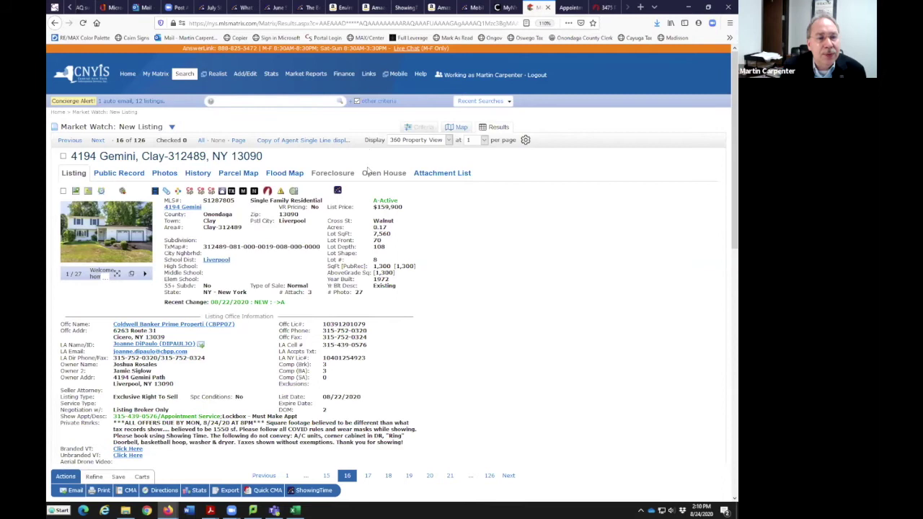
{"action": "left_click", "coordinate": [339, 191]}
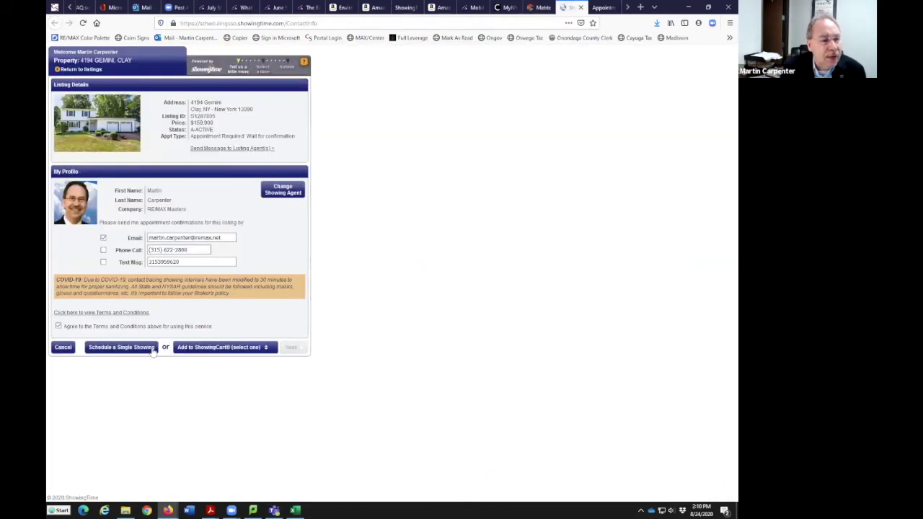
{"action": "left_click", "coordinate": [147, 349]}
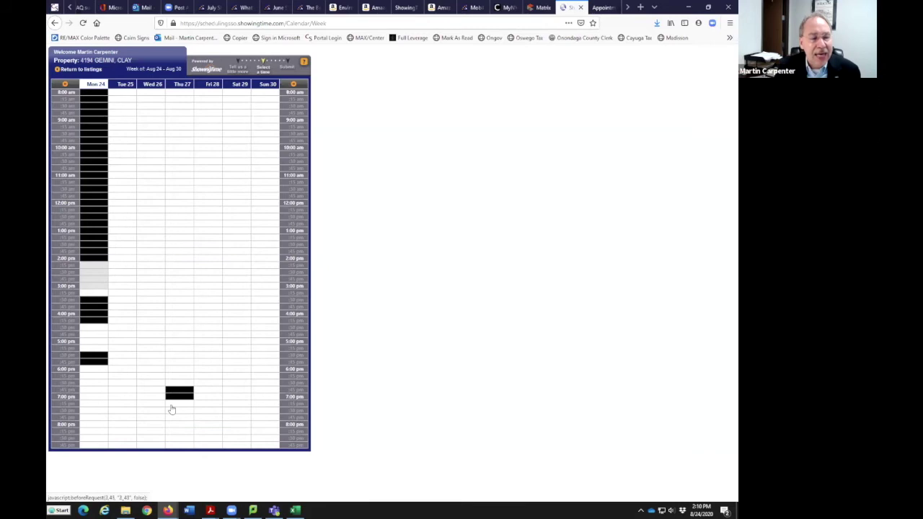
{"action": "mouse_move", "coordinate": [183, 395]}
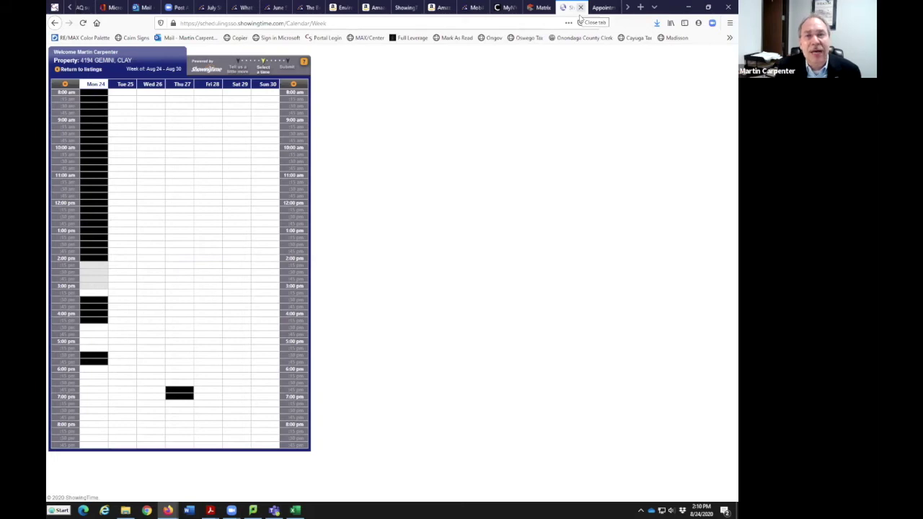
{"action": "left_click", "coordinate": [579, 8]}
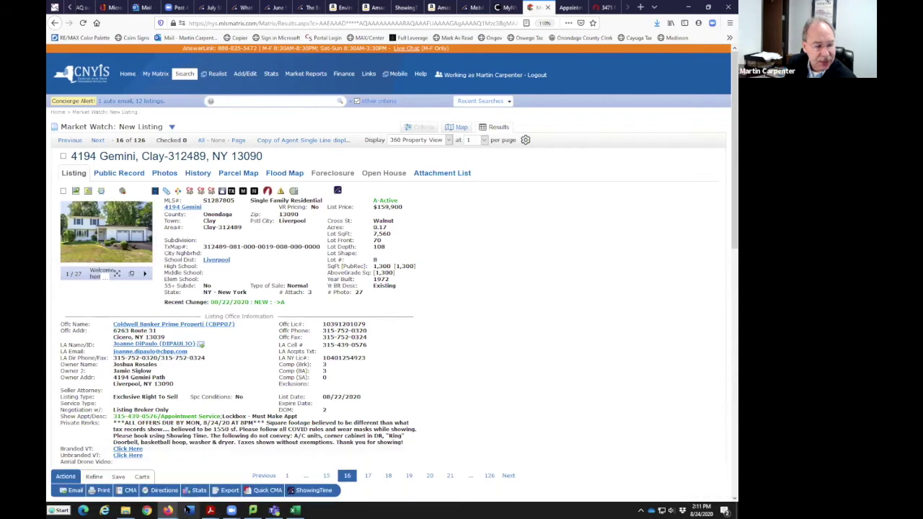
{"action": "mouse_move", "coordinate": [169, 509]}
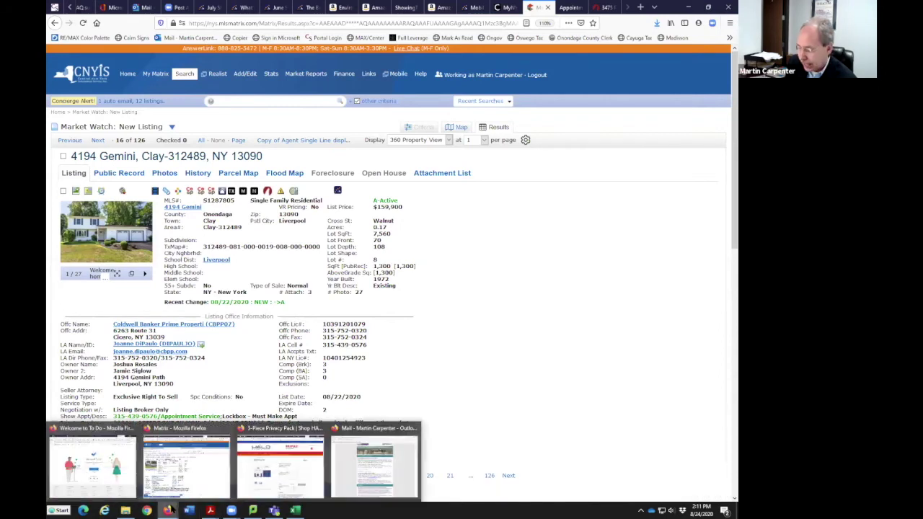
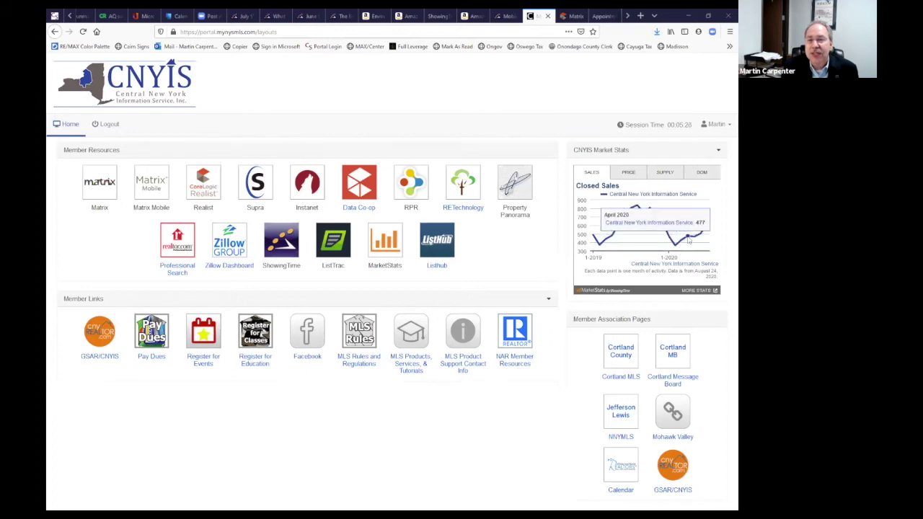
View the median sales price, months supply and days-on-market charts, extend the session, and launch MarketStats
{"action": "left_click", "coordinate": [628, 175]}
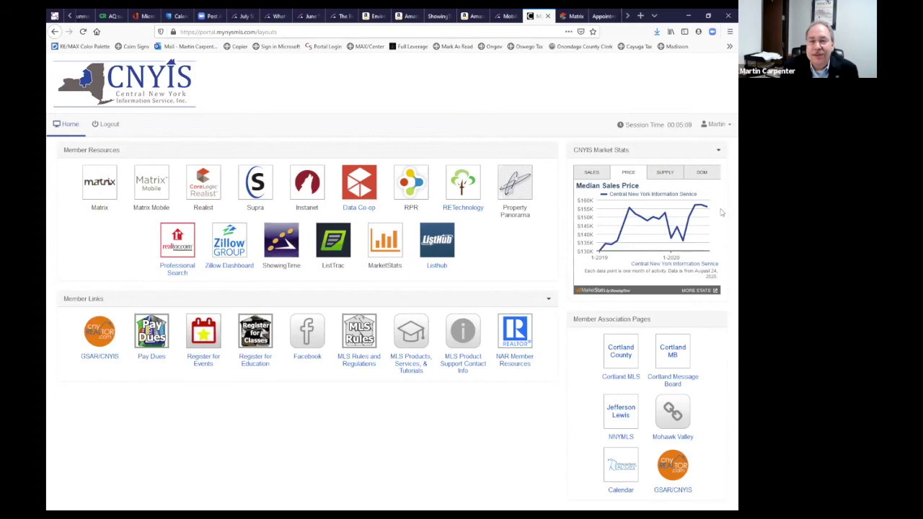
{"action": "mouse_move", "coordinate": [717, 213]}
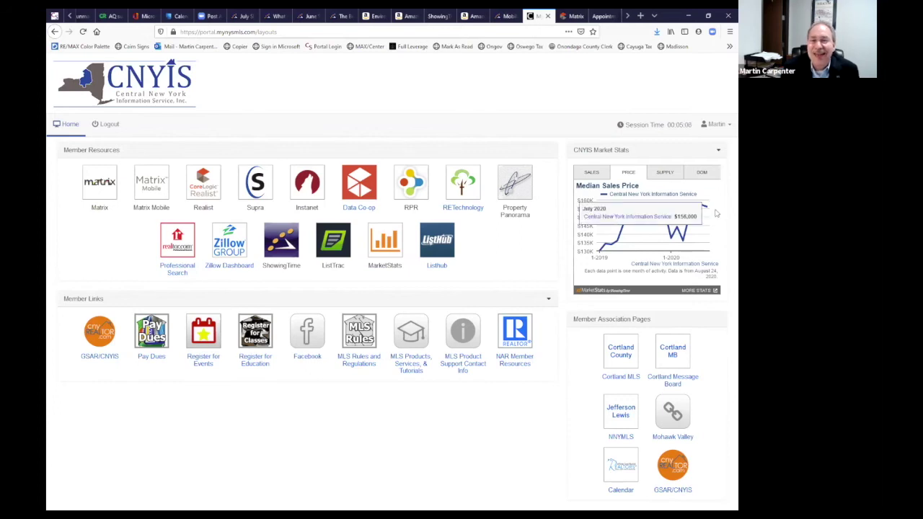
{"action": "left_click", "coordinate": [655, 173]}
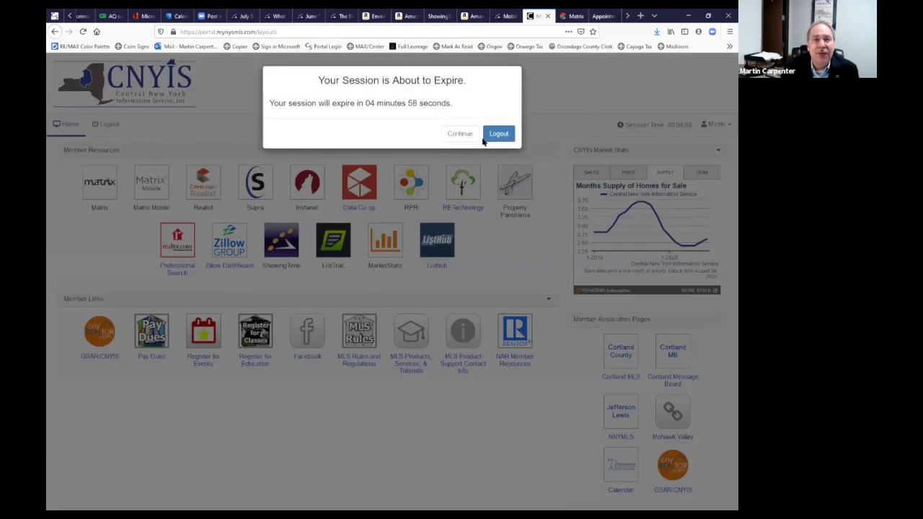
{"action": "left_click", "coordinate": [458, 135]}
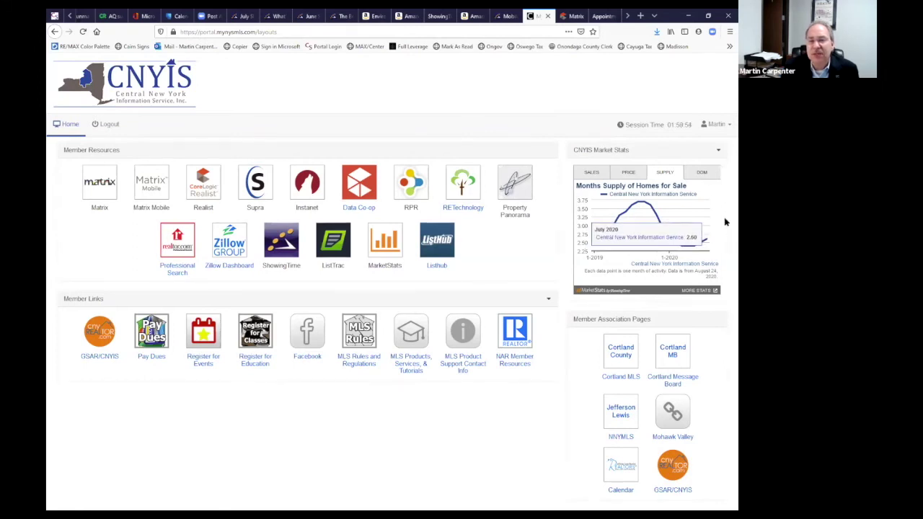
{"action": "left_click", "coordinate": [707, 175]}
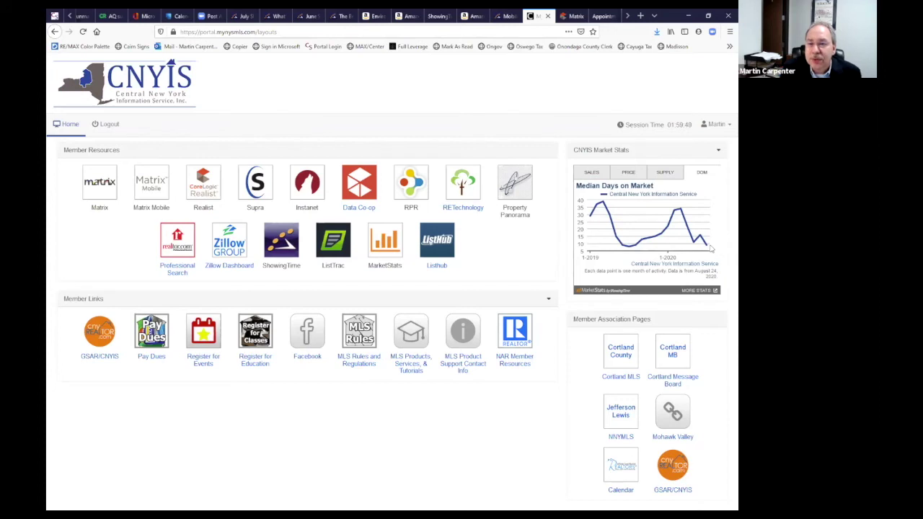
{"action": "mouse_move", "coordinate": [707, 249]}
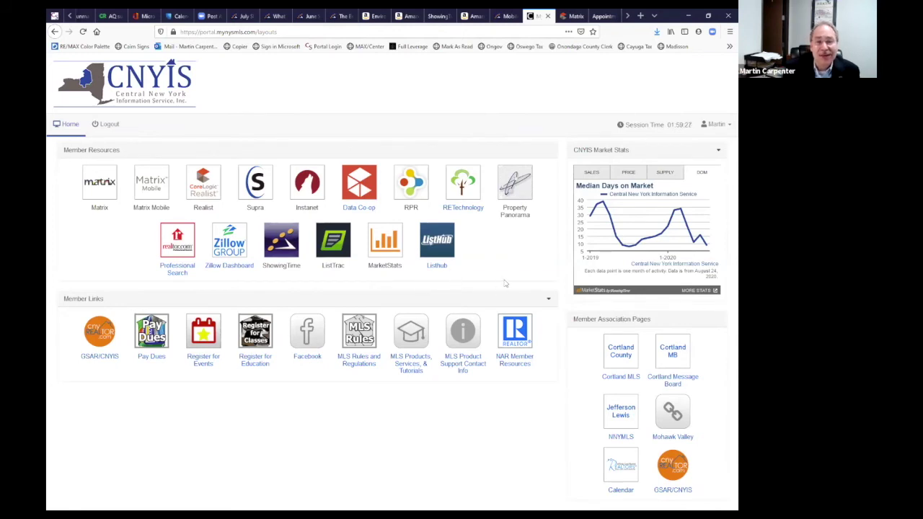
{"action": "left_click", "coordinate": [387, 244]}
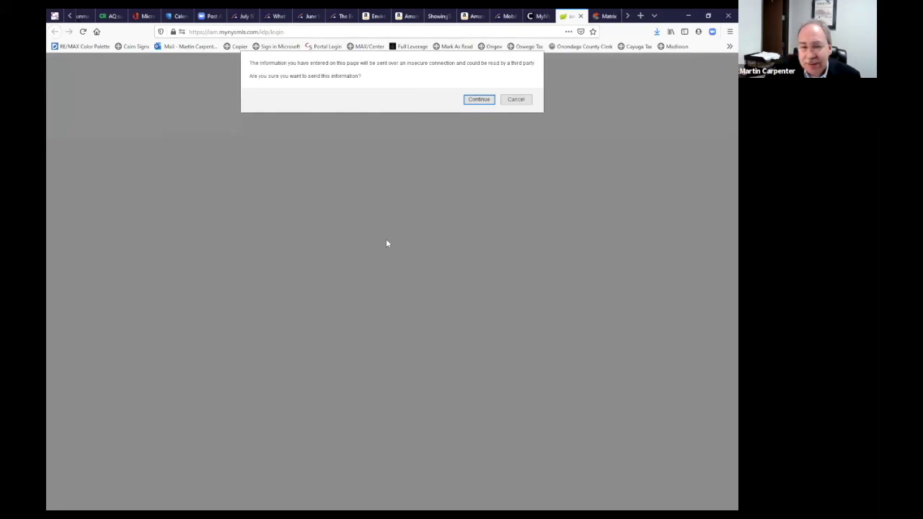
Agree to send the login information, then go to the FastStats local market reports page
{"action": "left_click", "coordinate": [479, 100]}
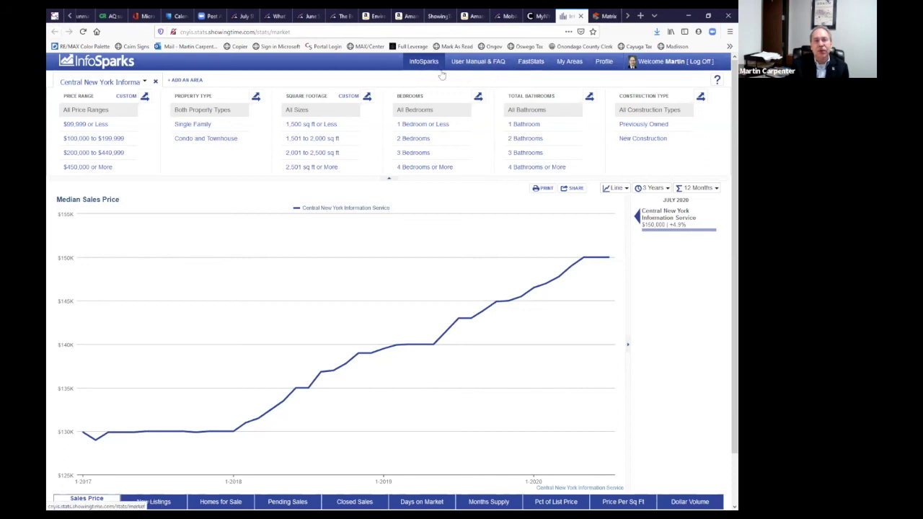
{"action": "left_click", "coordinate": [534, 66]}
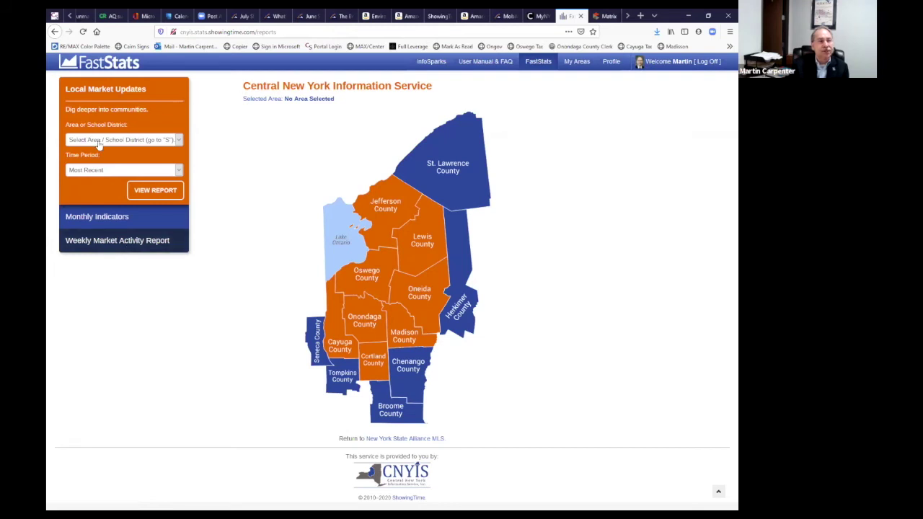
Look through the Area and Time Period dropdown lists without changing either
{"action": "left_click", "coordinate": [179, 141]}
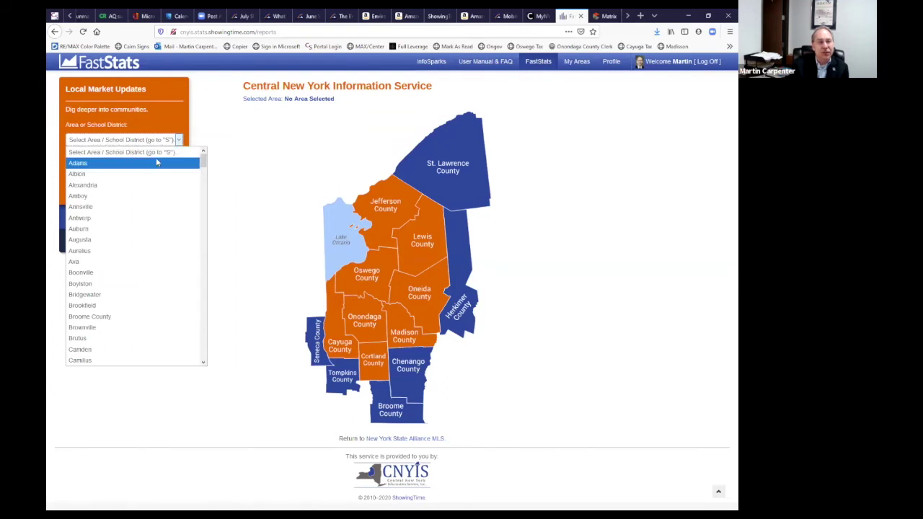
{"action": "left_click", "coordinate": [228, 141]}
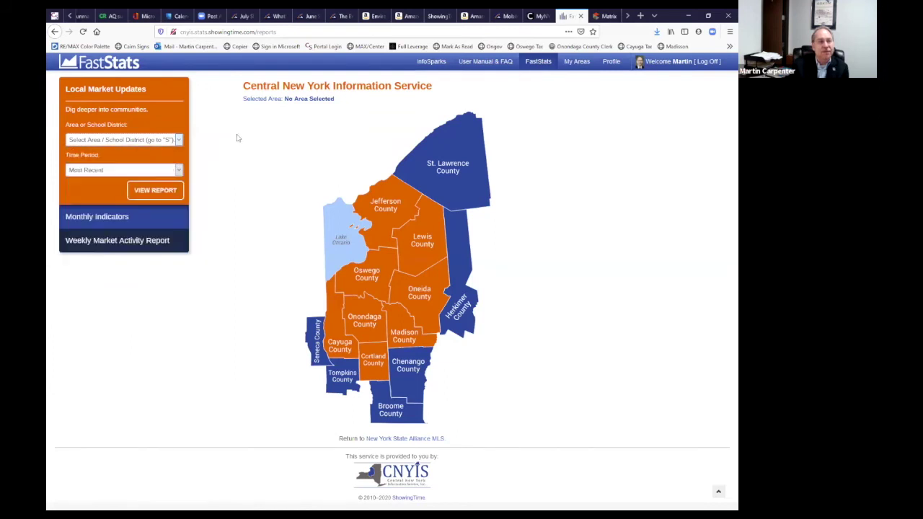
{"action": "left_click", "coordinate": [179, 170]}
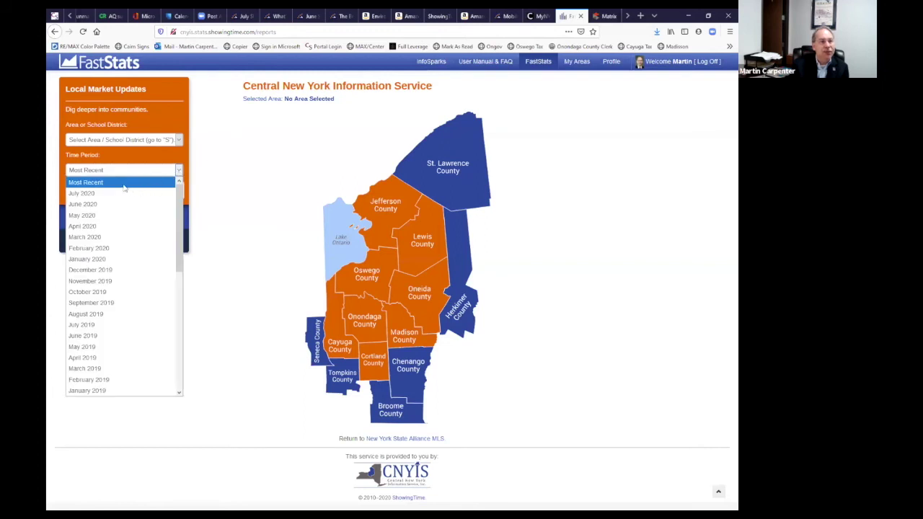
{"action": "scroll", "coordinate": [140, 324], "scroll_direction": "down", "scroll_amount": 8}
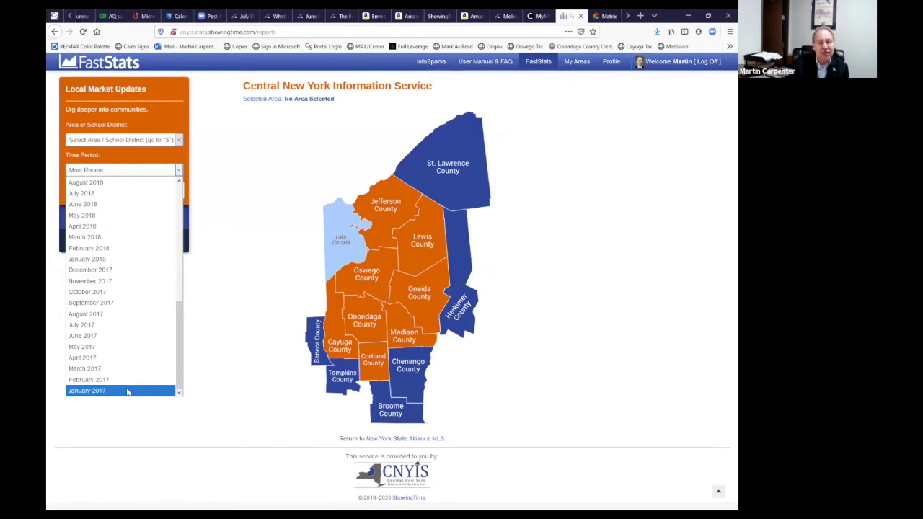
{"action": "left_click", "coordinate": [246, 172]}
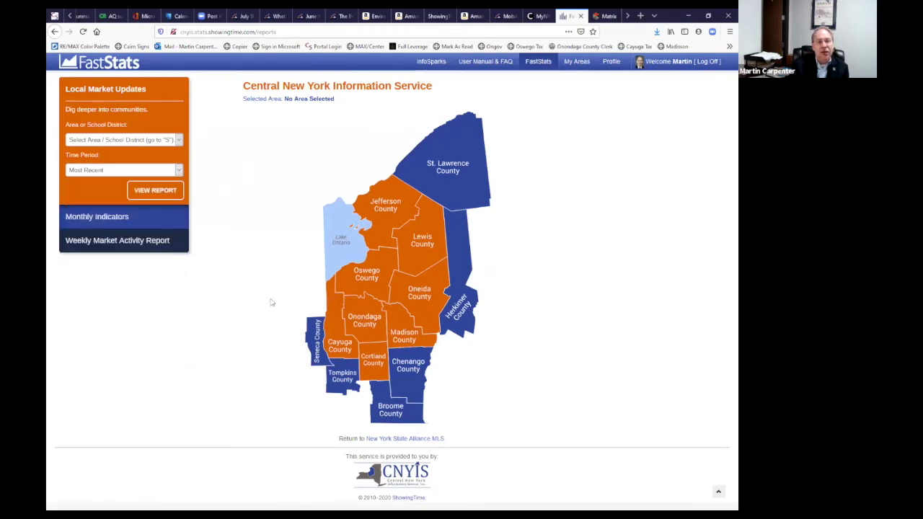
Drill into Madison County on the map and request the Cazenovia market report
{"action": "left_click", "coordinate": [378, 209]}
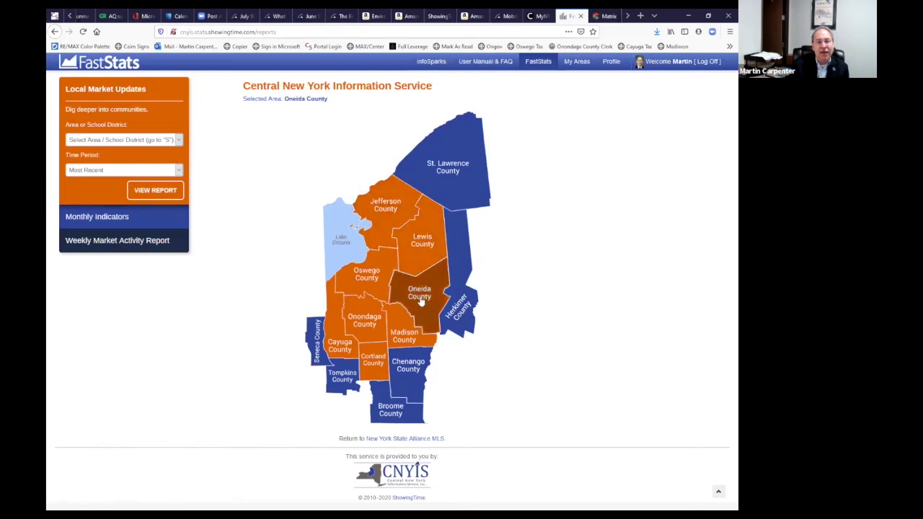
{"action": "left_click", "coordinate": [371, 326]}
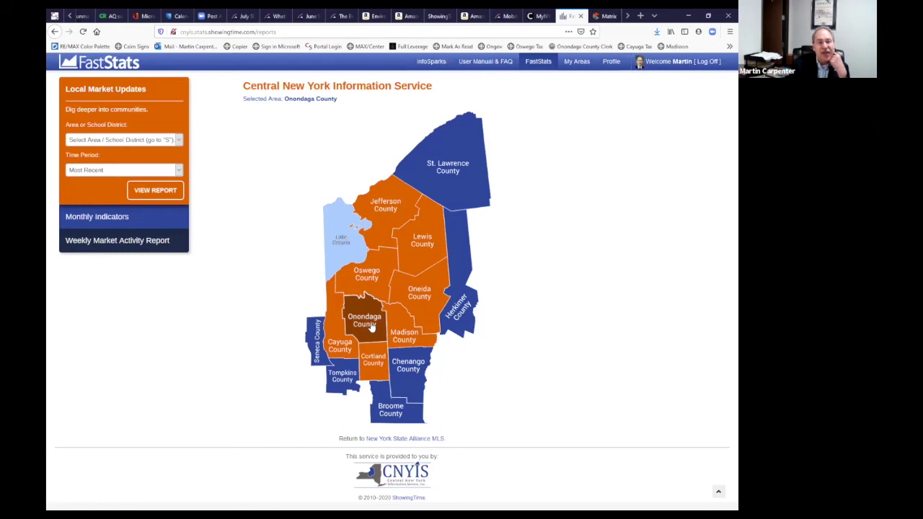
{"action": "left_click", "coordinate": [390, 340]}
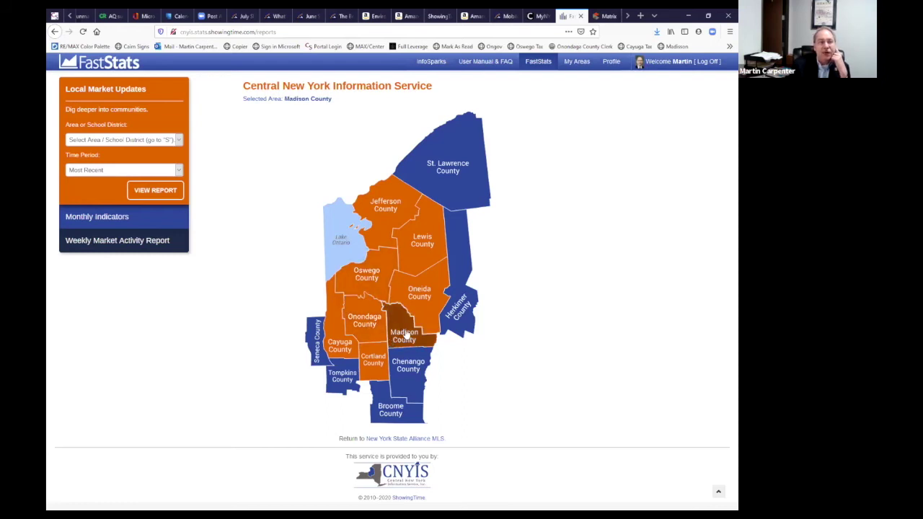
{"action": "left_click", "coordinate": [406, 334]}
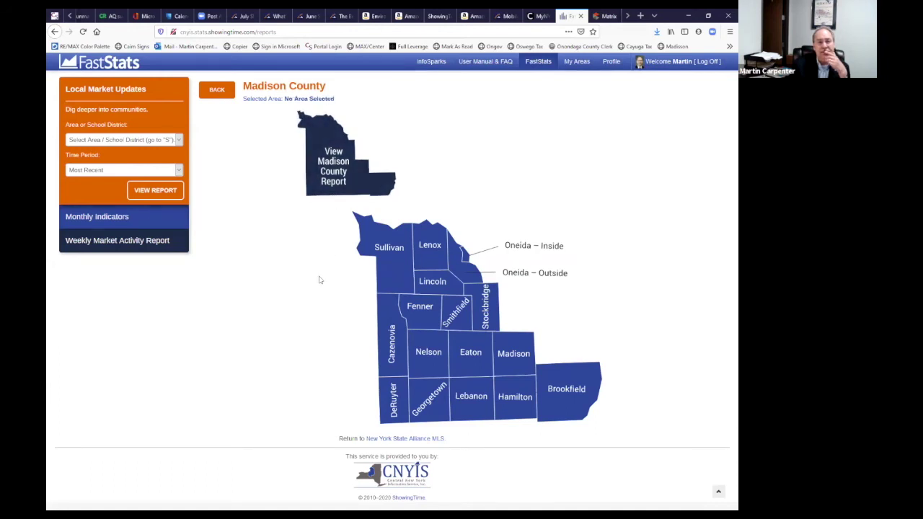
{"action": "left_click", "coordinate": [386, 336]}
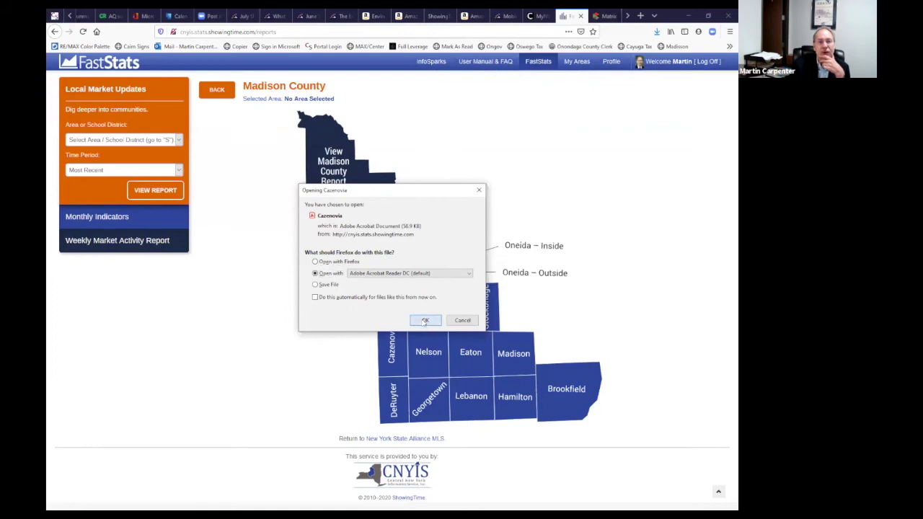
Confirm opening the Cazenovia report with Adobe Acrobat Reader DC
{"action": "key", "text": "Return"}
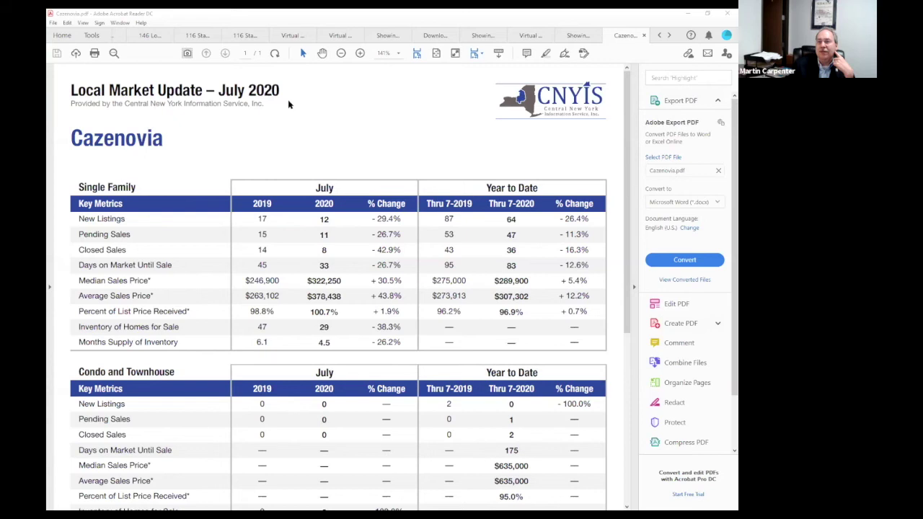
Scroll through the Cazenovia July 2020 report, then back up to the Single Family table
{"action": "scroll", "coordinate": [200, 229], "scroll_direction": "down", "scroll_amount": 1}
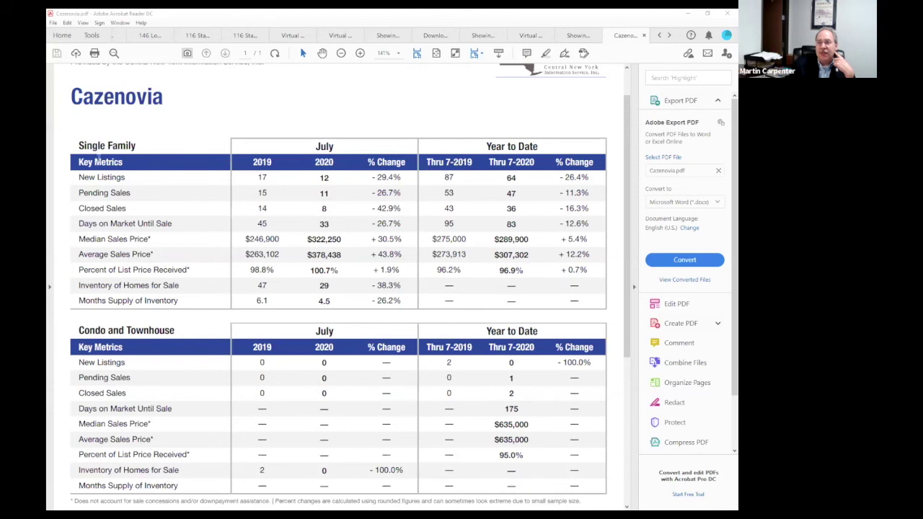
{"action": "scroll", "coordinate": [229, 314], "scroll_direction": "down", "scroll_amount": 1}
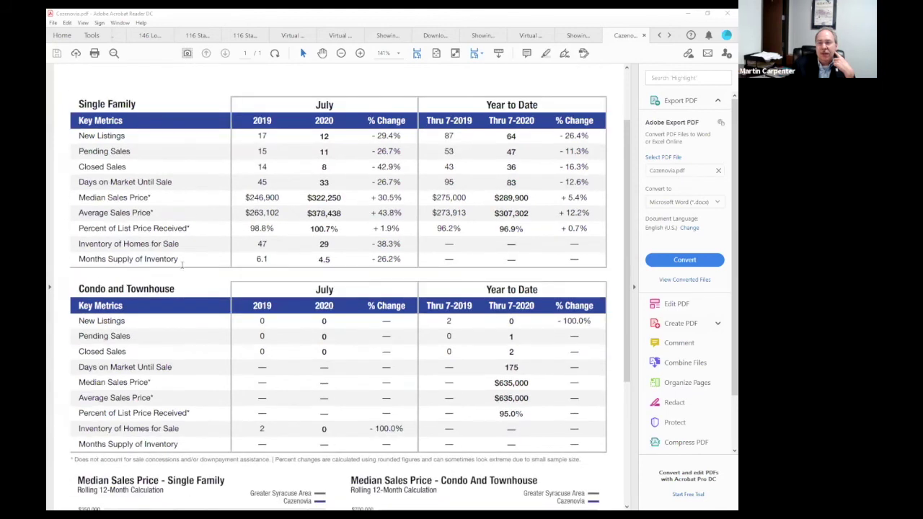
{"action": "scroll", "coordinate": [138, 352], "scroll_direction": "down", "scroll_amount": 4}
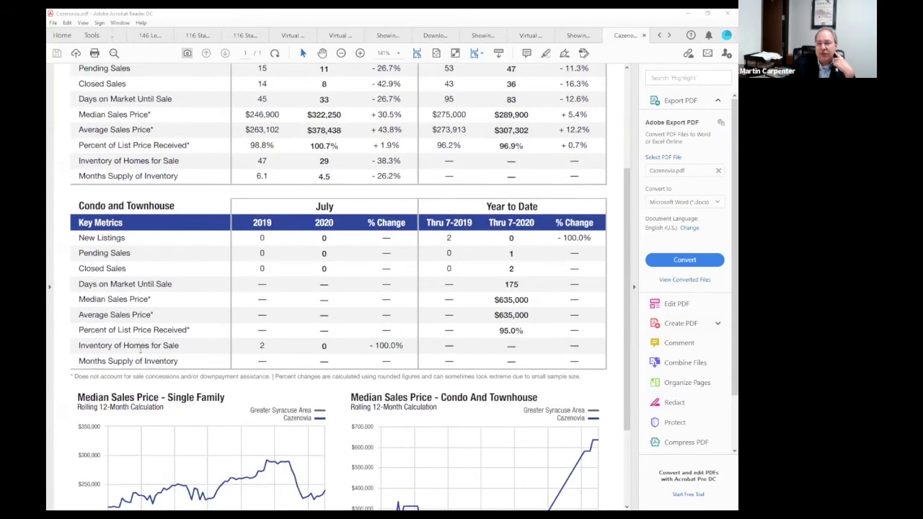
{"action": "scroll", "coordinate": [147, 352], "scroll_direction": "down", "scroll_amount": 1}
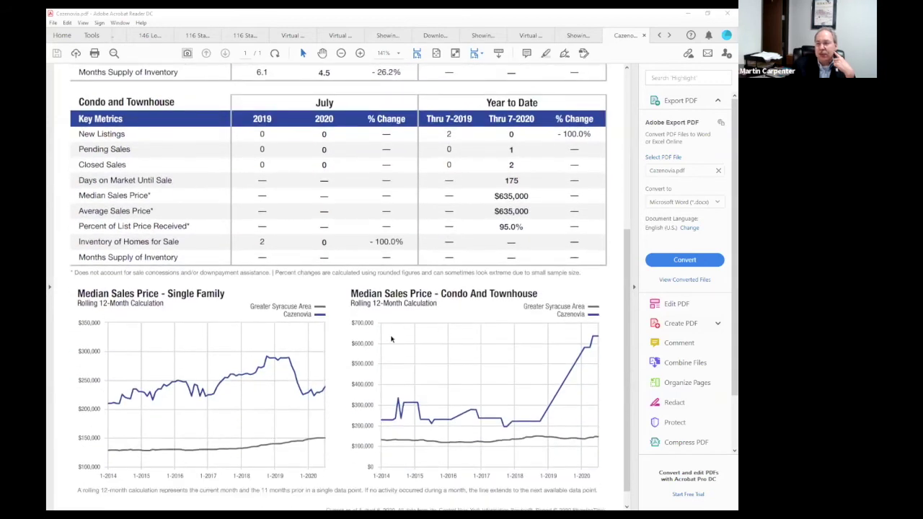
{"action": "scroll", "coordinate": [385, 408], "scroll_direction": "down", "scroll_amount": 1}
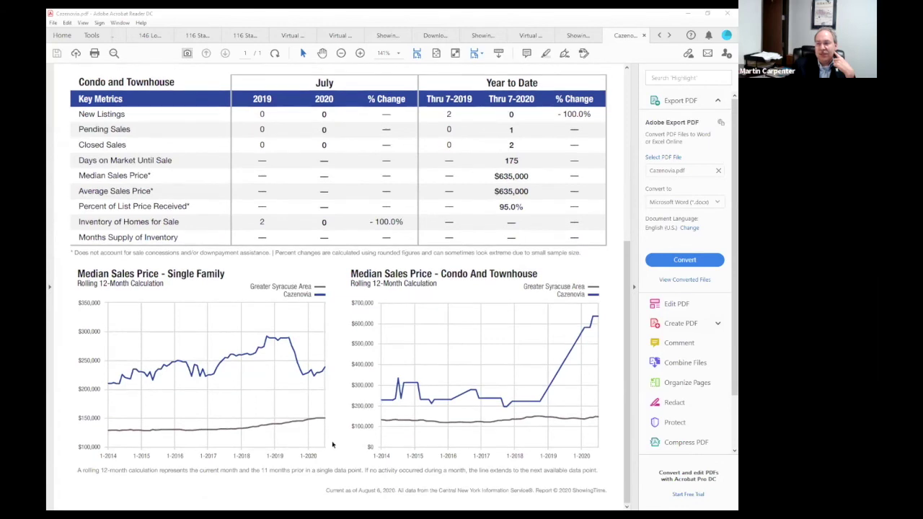
{"action": "scroll", "coordinate": [332, 444], "scroll_direction": "up", "scroll_amount": 10}
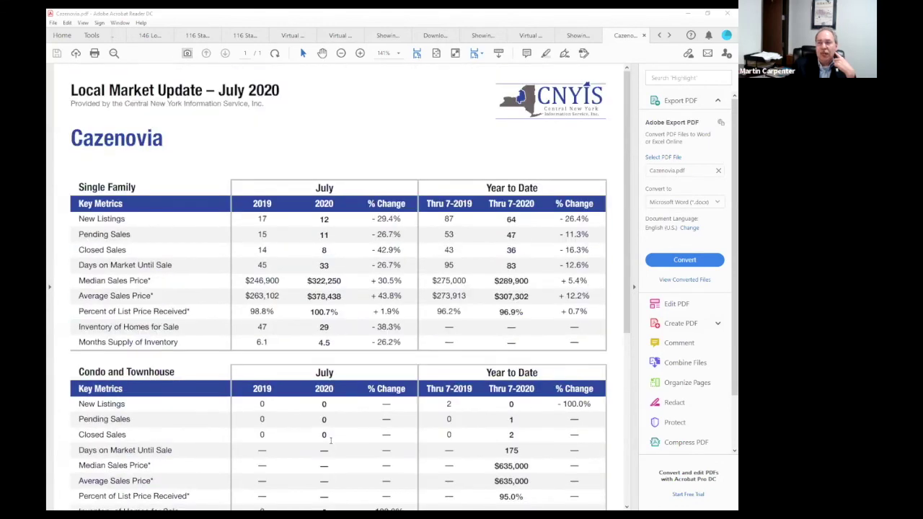
{"action": "scroll", "coordinate": [330, 440], "scroll_direction": "down", "scroll_amount": 5}
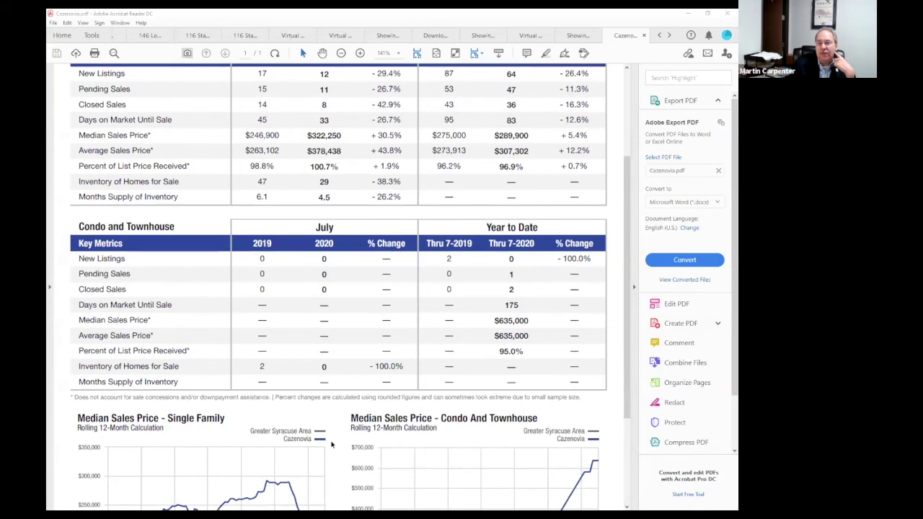
{"action": "scroll", "coordinate": [331, 445], "scroll_direction": "down", "scroll_amount": 2}
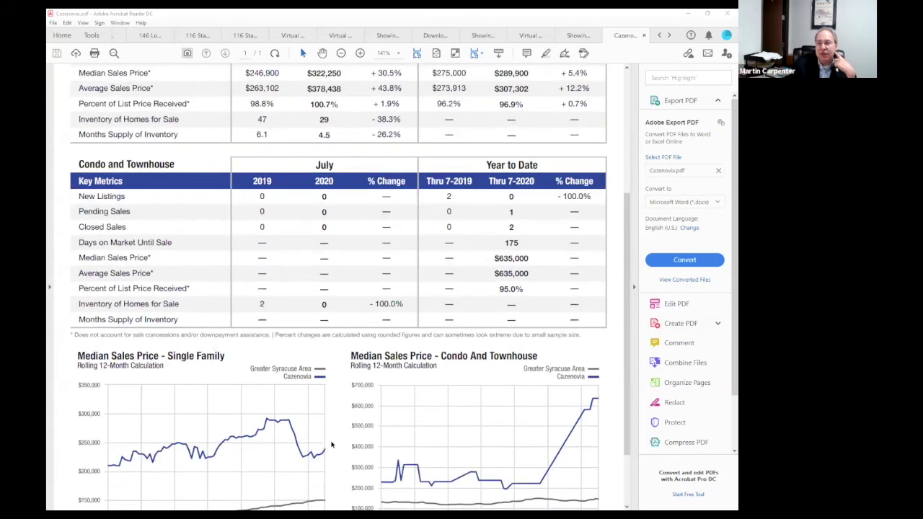
{"action": "scroll", "coordinate": [332, 443], "scroll_direction": "up", "scroll_amount": 6}
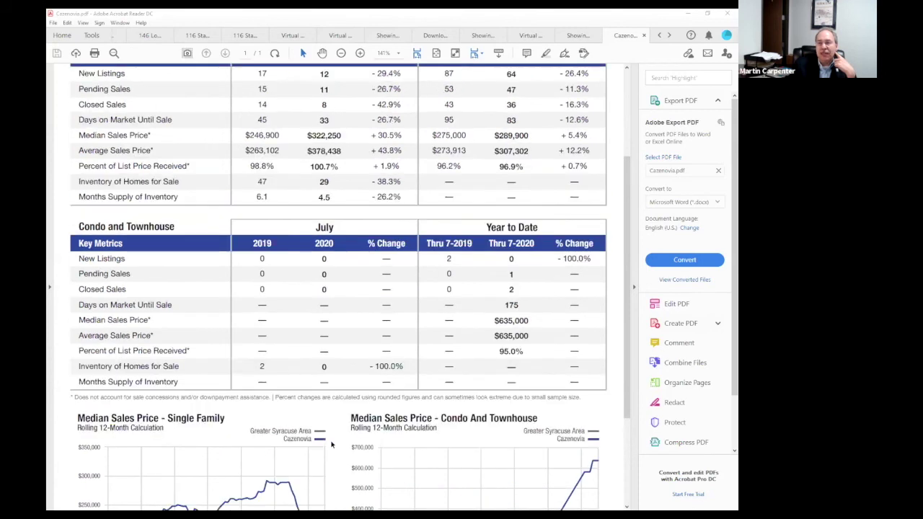
{"action": "scroll", "coordinate": [330, 442], "scroll_direction": "up", "scroll_amount": 1}
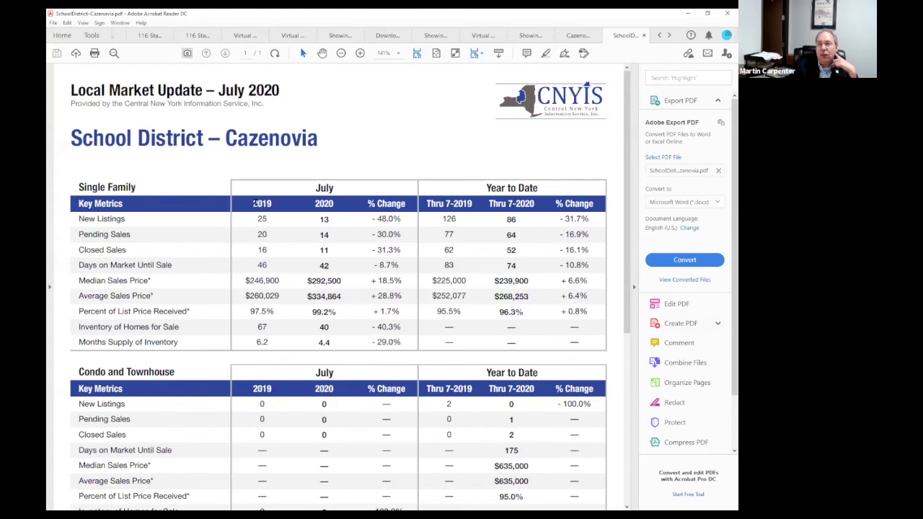
{"action": "scroll", "coordinate": [258, 205], "scroll_direction": "down", "scroll_amount": 1}
{"action": "scroll", "coordinate": [261, 209], "scroll_direction": "down", "scroll_amount": 1}
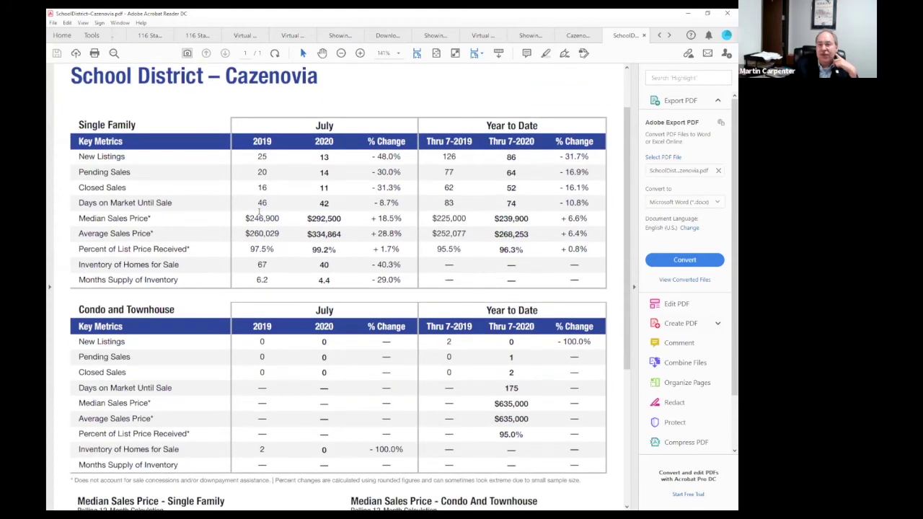
{"action": "scroll", "coordinate": [264, 224], "scroll_direction": "down", "scroll_amount": 2}
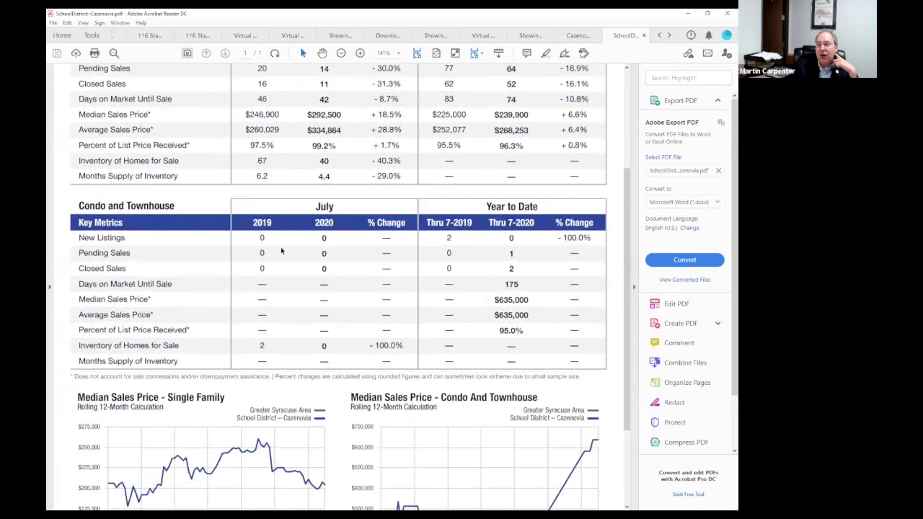
{"action": "scroll", "coordinate": [325, 313], "scroll_direction": "down", "scroll_amount": 2}
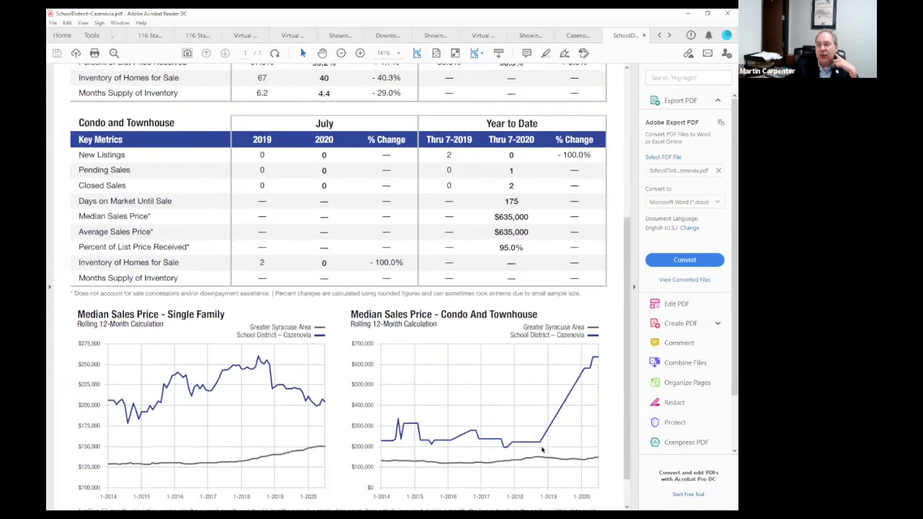
{"action": "scroll", "coordinate": [555, 433], "scroll_direction": "up", "scroll_amount": 2}
{"action": "scroll", "coordinate": [555, 433], "scroll_direction": "up", "scroll_amount": 5}
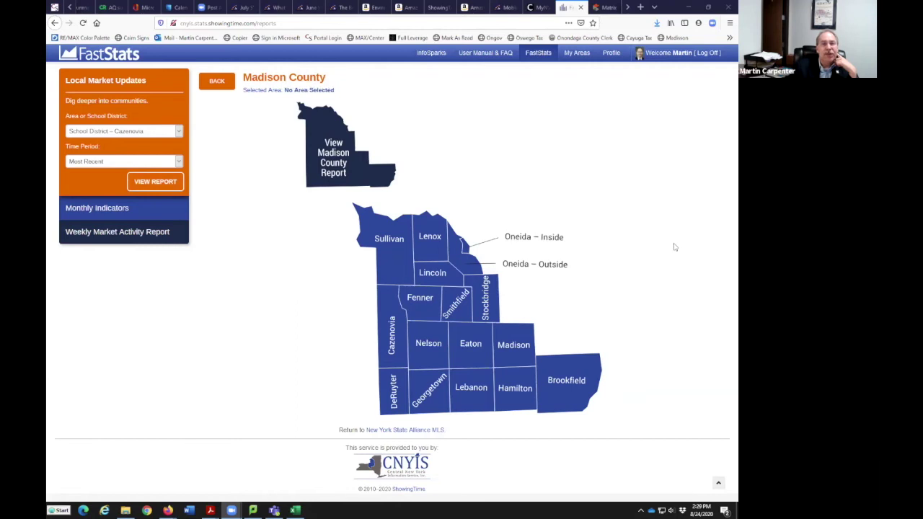
Return to the county map, download the Onondaga County report and open it in Acrobat Reader
{"action": "left_click", "coordinate": [217, 81]}
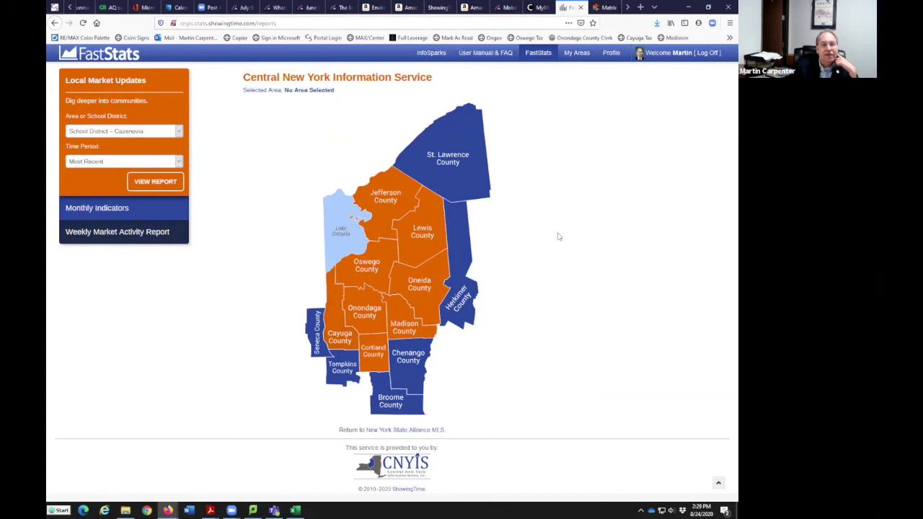
{"action": "left_click", "coordinate": [364, 312]}
{"action": "left_click", "coordinate": [333, 169]}
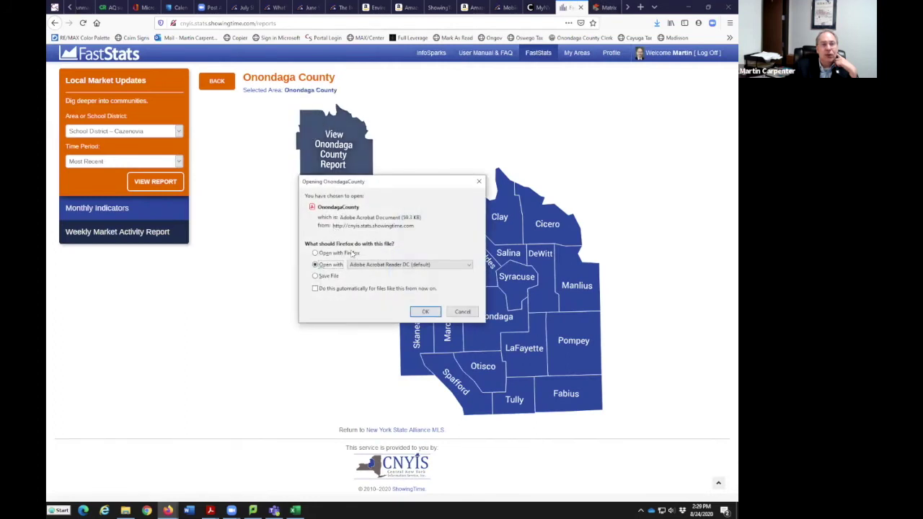
{"action": "left_click", "coordinate": [424, 312]}
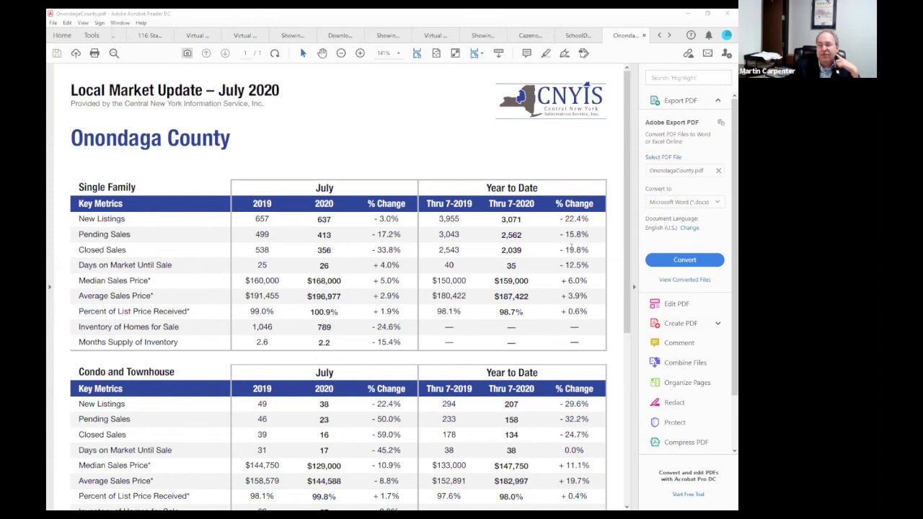
Scroll the Onondaga County report past the Condo table to the Median Sales Price charts
{"action": "scroll", "coordinate": [485, 256], "scroll_direction": "down", "scroll_amount": 5}
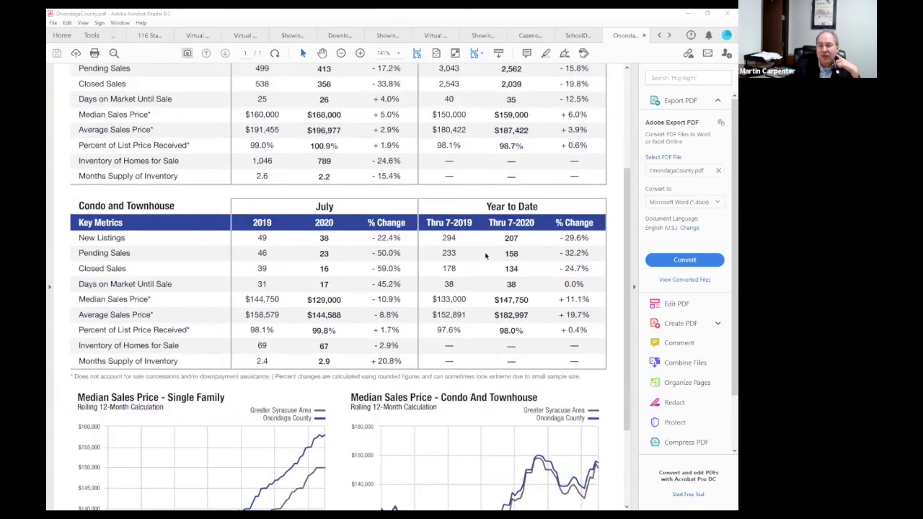
{"action": "scroll", "coordinate": [485, 255], "scroll_direction": "down", "scroll_amount": 3}
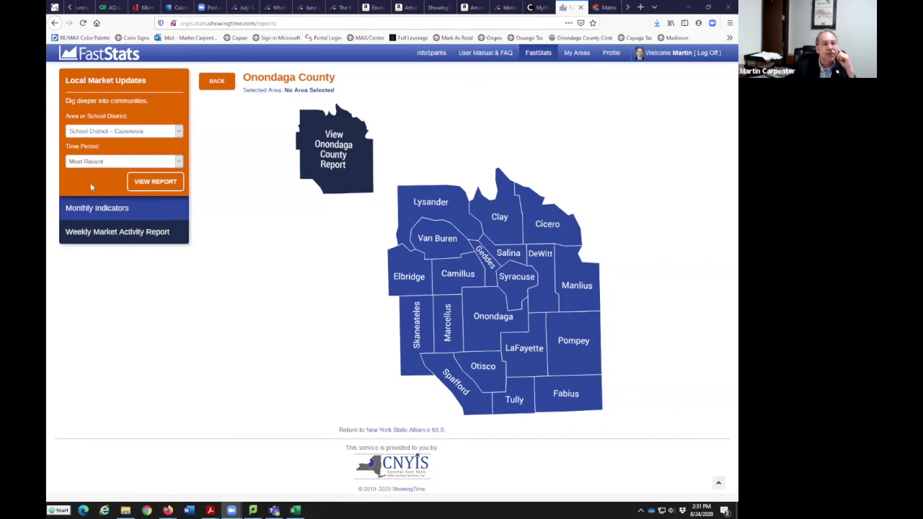
Generate the Greater Syracuse Monthly Indicators report for July 2020 and open it in Acrobat Reader
{"action": "left_click", "coordinate": [96, 208]}
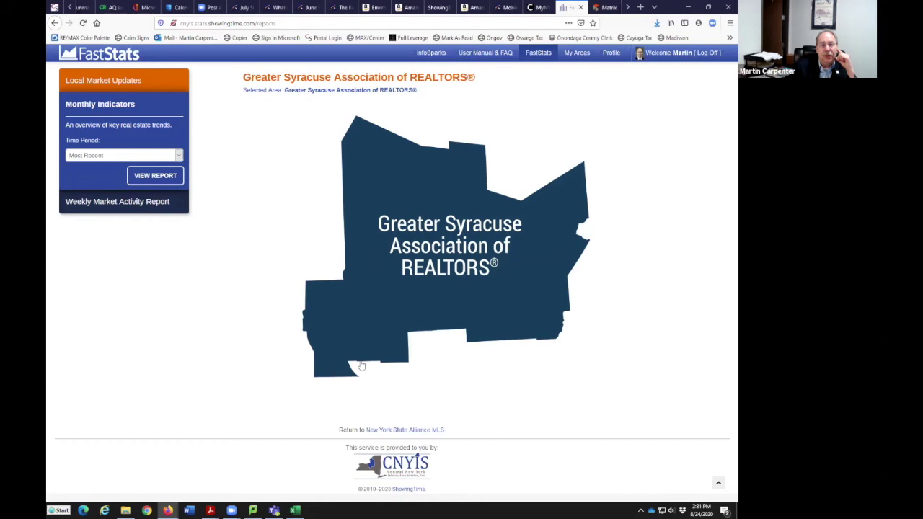
{"action": "left_click", "coordinate": [382, 142]}
{"action": "left_click", "coordinate": [378, 137]}
{"action": "left_click", "coordinate": [378, 137]}
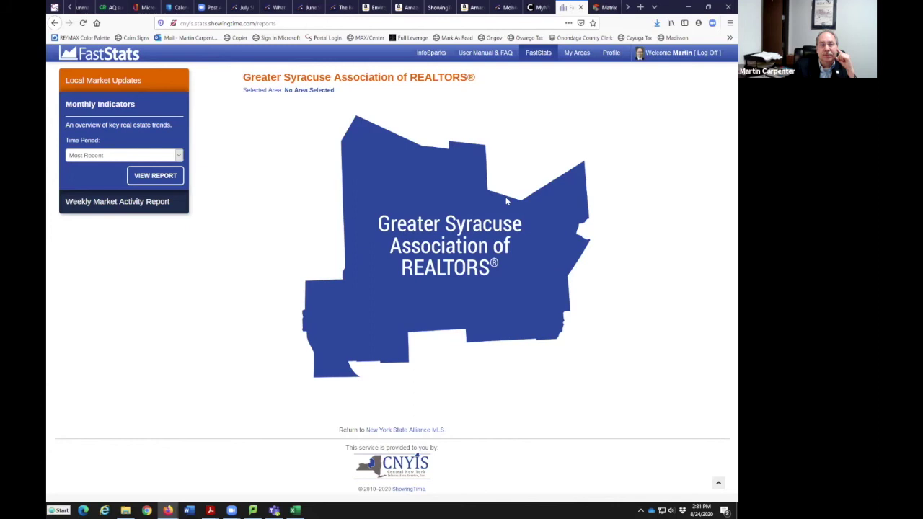
{"action": "left_click", "coordinate": [180, 156]}
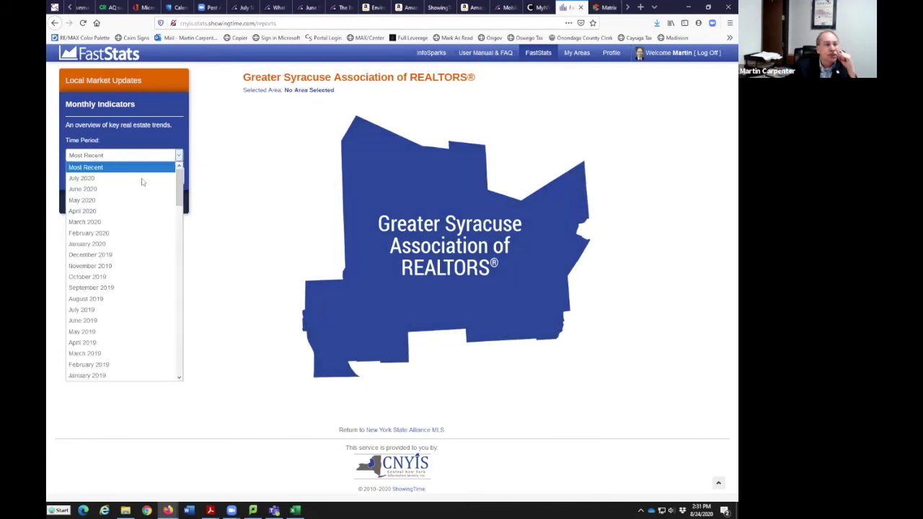
{"action": "left_click", "coordinate": [143, 178]}
{"action": "left_click", "coordinate": [182, 178]}
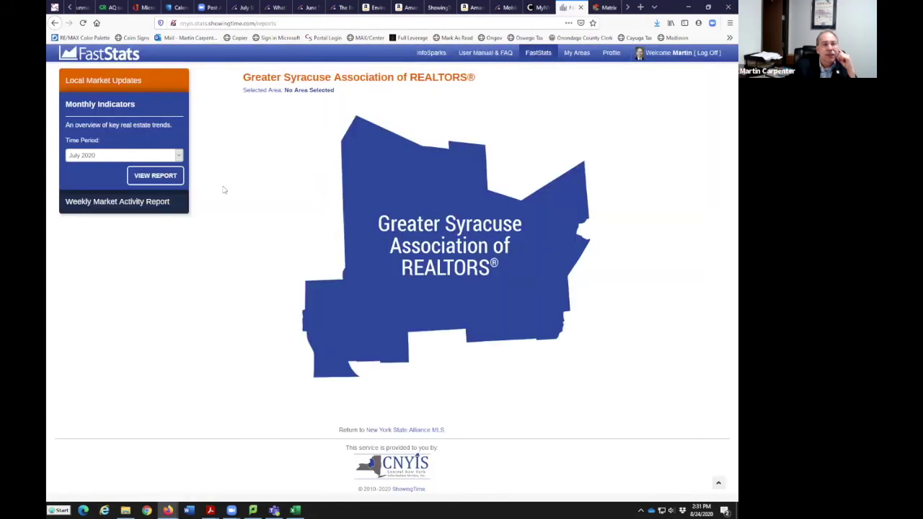
{"action": "left_click", "coordinate": [426, 312]}
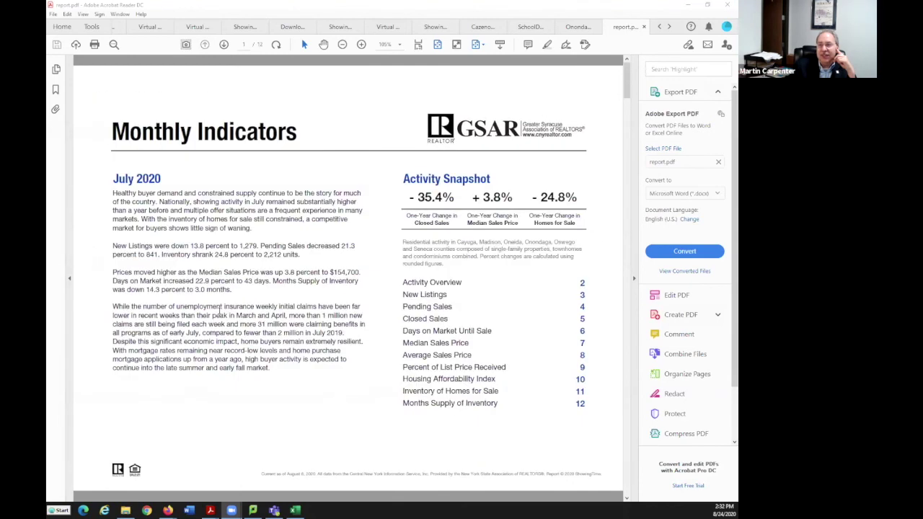
Scroll through all 12 pages of the GSAR report, then back up to the page 2 Activity Overview
{"action": "scroll", "coordinate": [219, 311], "scroll_direction": "down", "scroll_amount": 1}
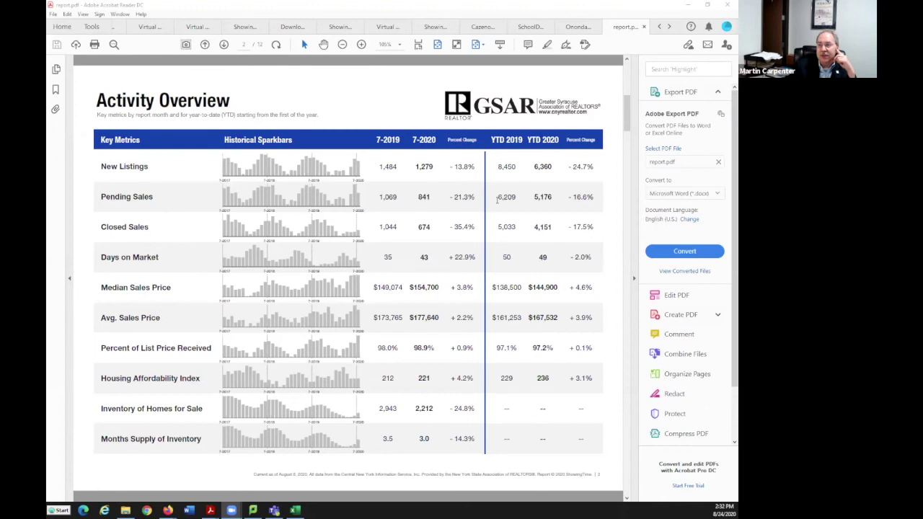
{"action": "scroll", "coordinate": [174, 356], "scroll_direction": "down", "scroll_amount": 1}
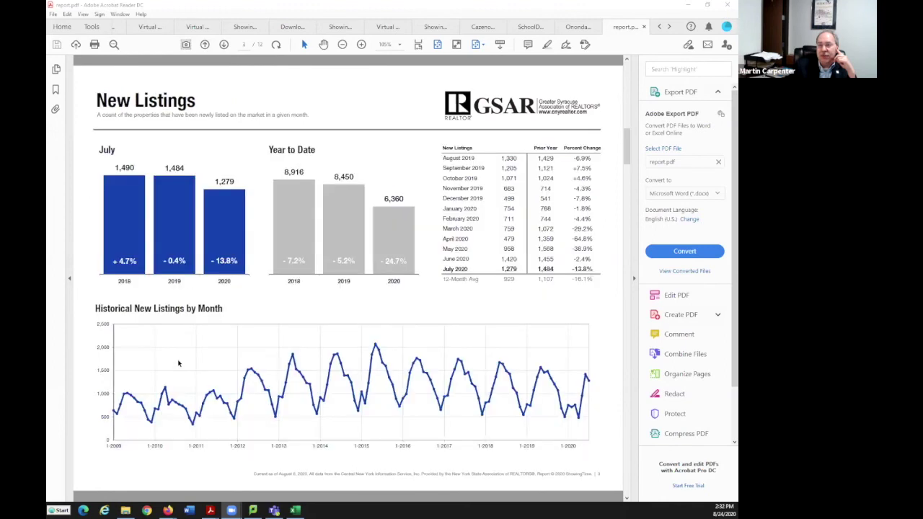
{"action": "scroll", "coordinate": [188, 354], "scroll_direction": "down", "scroll_amount": 1}
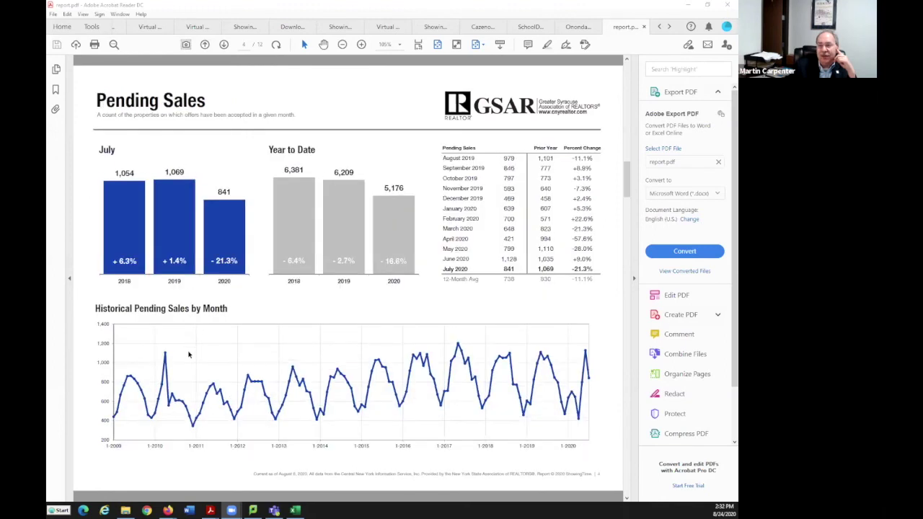
{"action": "scroll", "coordinate": [188, 354], "scroll_direction": "down", "scroll_amount": 1}
{"action": "scroll", "coordinate": [188, 354], "scroll_direction": "down", "scroll_amount": 2}
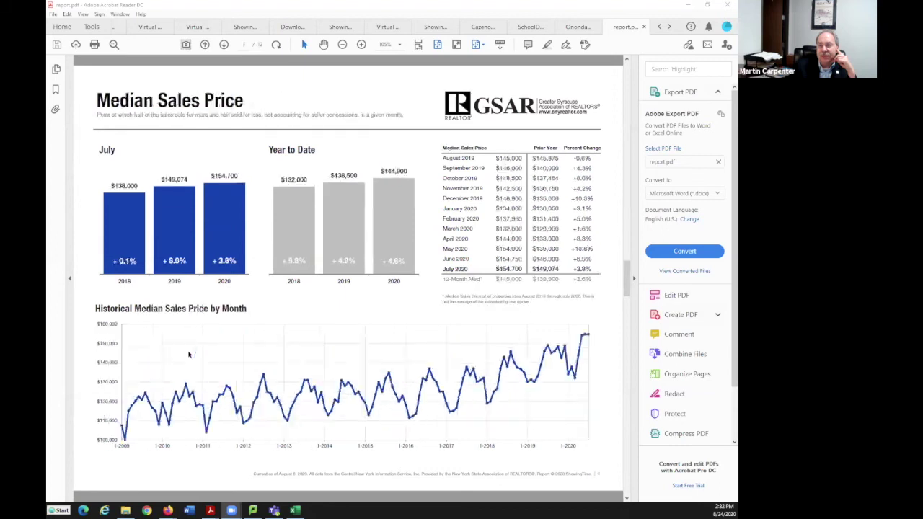
{"action": "scroll", "coordinate": [188, 354], "scroll_direction": "down", "scroll_amount": 1}
{"action": "scroll", "coordinate": [188, 354], "scroll_direction": "down", "scroll_amount": 1}
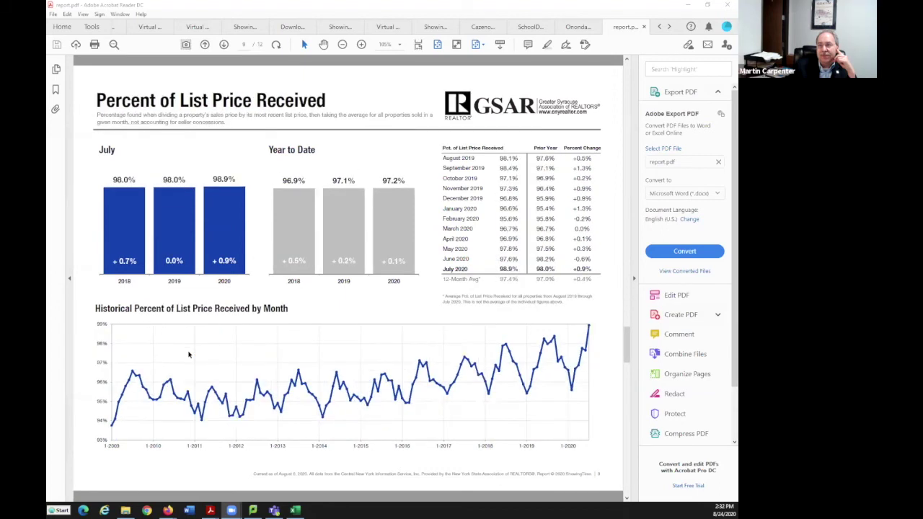
{"action": "scroll", "coordinate": [189, 353], "scroll_direction": "down", "scroll_amount": 1}
{"action": "scroll", "coordinate": [188, 354], "scroll_direction": "down", "scroll_amount": 1}
{"action": "scroll", "coordinate": [188, 354], "scroll_direction": "down", "scroll_amount": 1}
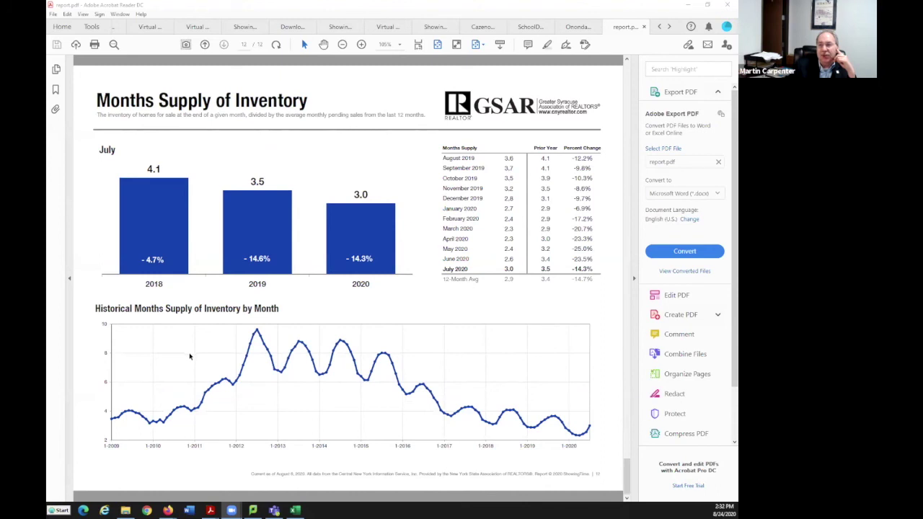
{"action": "scroll", "coordinate": [189, 356], "scroll_direction": "up", "scroll_amount": 1}
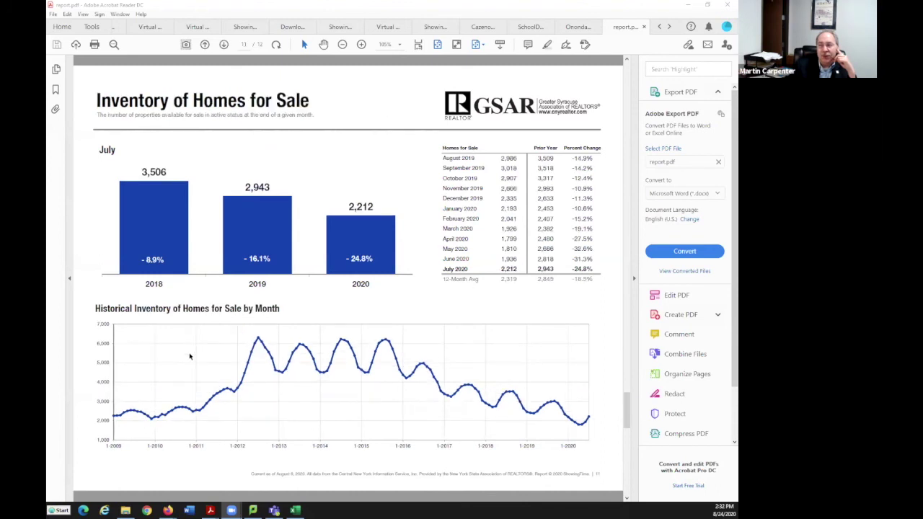
{"action": "scroll", "coordinate": [190, 356], "scroll_direction": "up", "scroll_amount": 1}
{"action": "scroll", "coordinate": [190, 356], "scroll_direction": "up", "scroll_amount": 8}
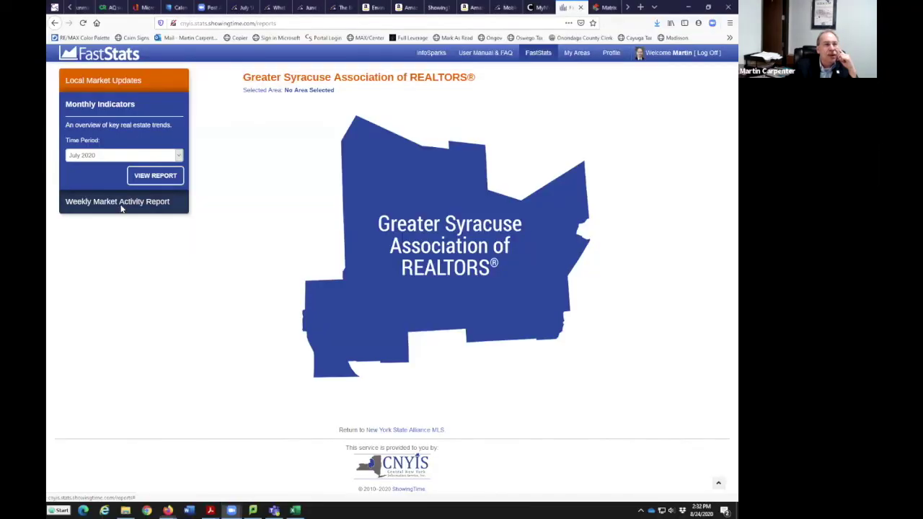
Generate the Central New York weekly report for the week ending August 15, 2020, in Acrobat Reader
{"action": "left_click", "coordinate": [121, 204]}
{"action": "left_click", "coordinate": [413, 165]}
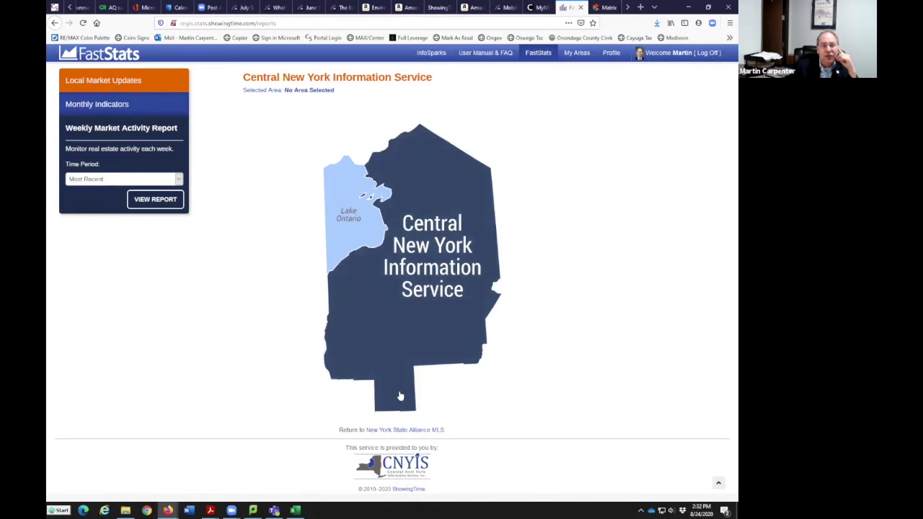
{"action": "left_click", "coordinate": [164, 202]}
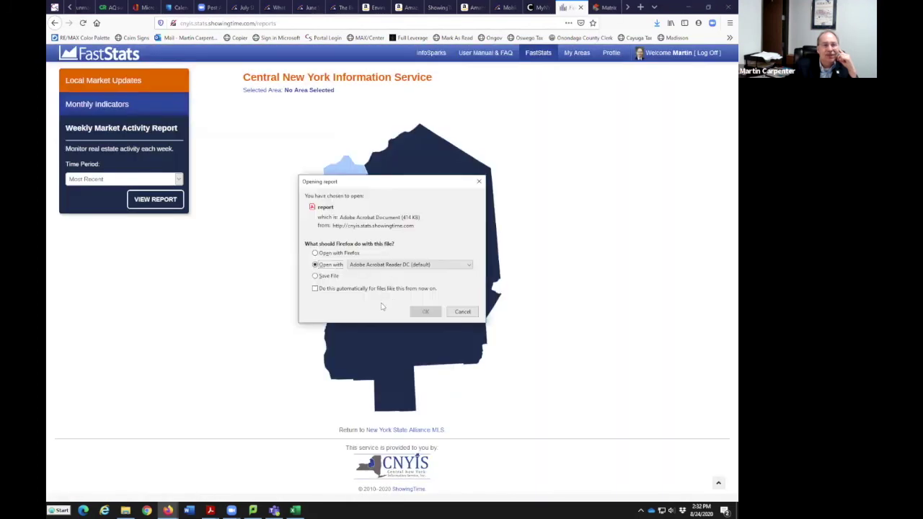
{"action": "left_click", "coordinate": [431, 312]}
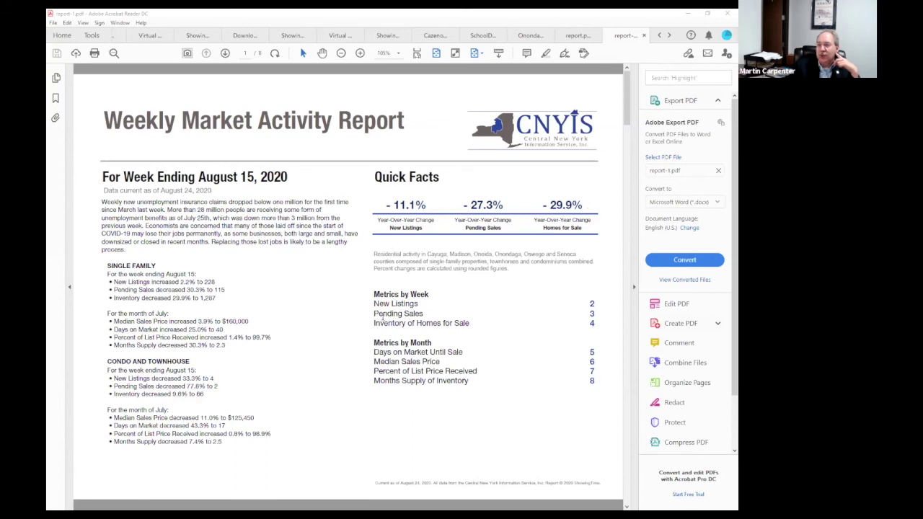
Scroll report-1.pdf down to the Months Supply of Inventory page, then back up to page 1
{"action": "scroll", "coordinate": [289, 372], "scroll_direction": "down", "scroll_amount": 10}
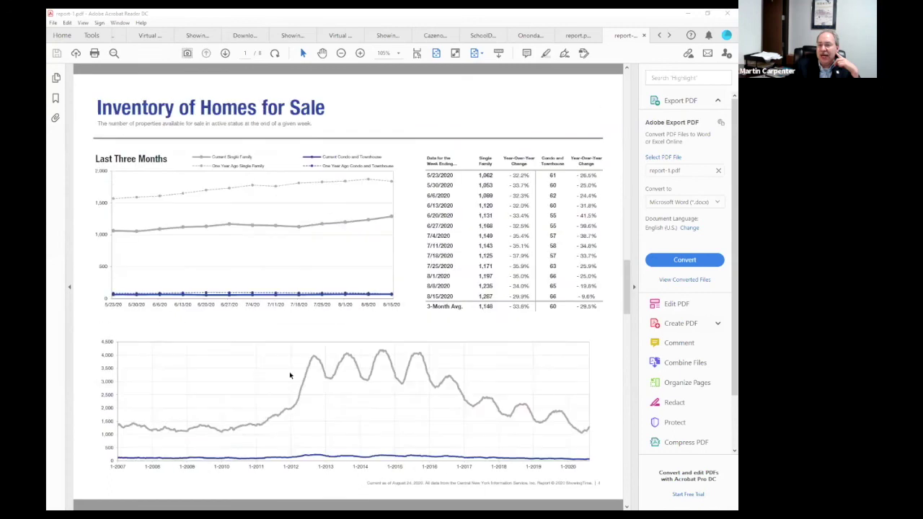
{"action": "scroll", "coordinate": [290, 375], "scroll_direction": "down", "scroll_amount": 9}
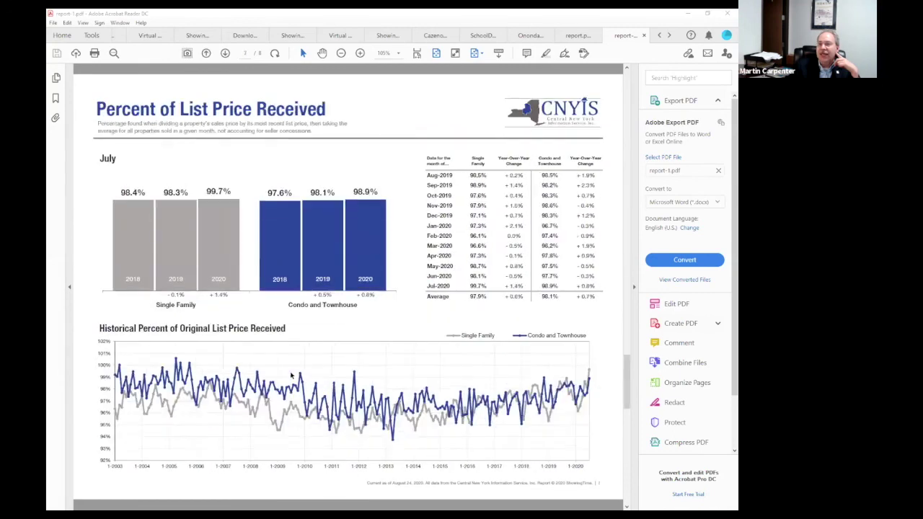
{"action": "scroll", "coordinate": [291, 374], "scroll_direction": "down", "scroll_amount": 3}
{"action": "scroll", "coordinate": [290, 374], "scroll_direction": "up", "scroll_amount": 12}
{"action": "scroll", "coordinate": [290, 375], "scroll_direction": "up", "scroll_amount": 10}
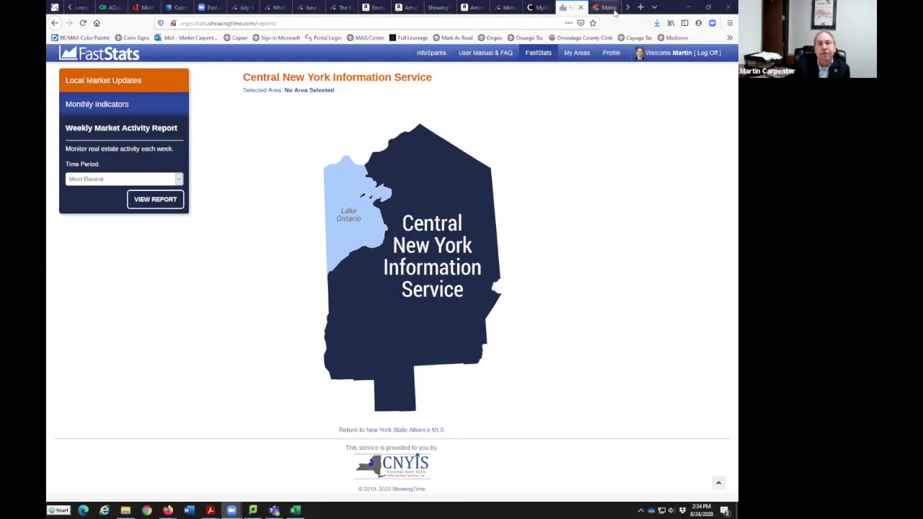
Load cnyrealtor.com in a new tab and look over its Community Resources and About Us menus
{"action": "left_click", "coordinate": [640, 7]}
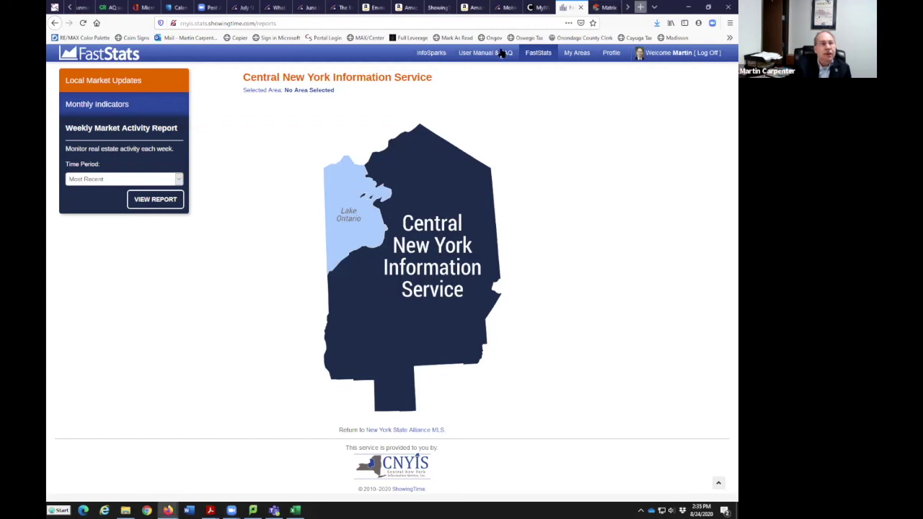
{"action": "type", "text": "cnyrealtor"}
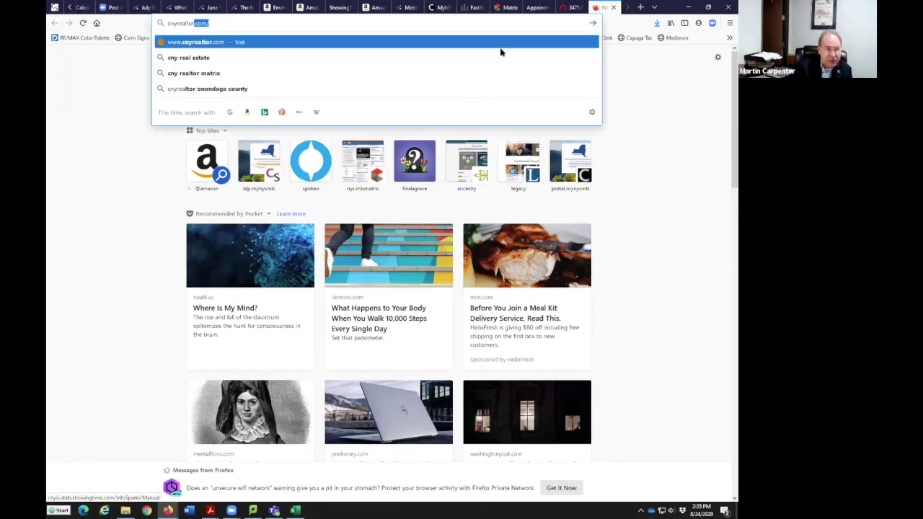
{"action": "key", "text": "Return"}
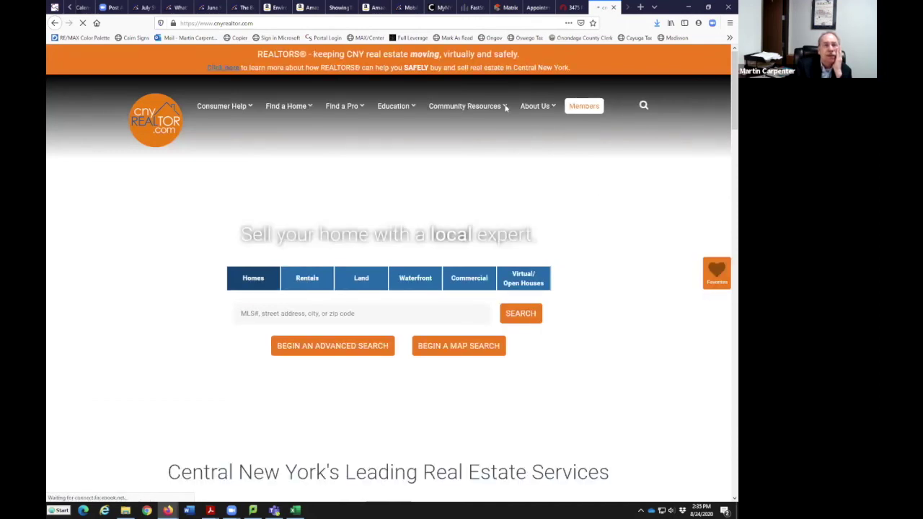
{"action": "mouse_move", "coordinate": [505, 107]}
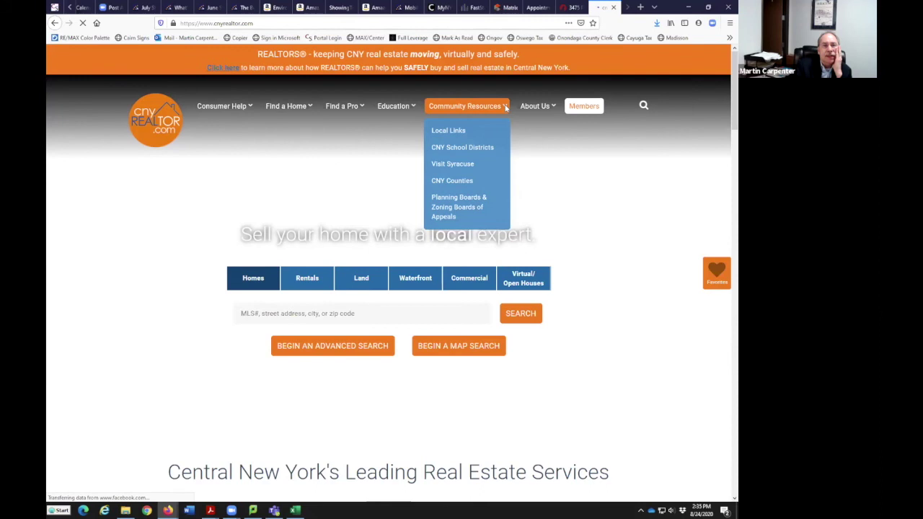
{"action": "mouse_move", "coordinate": [550, 110]}
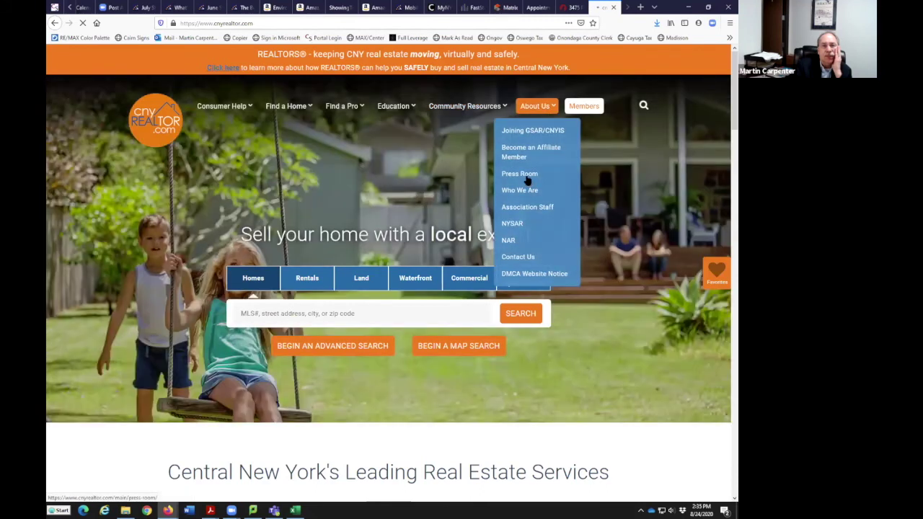
Read the Press Room release 'Buyer competition drives price gains in CNY housing market'
{"action": "left_click", "coordinate": [527, 177]}
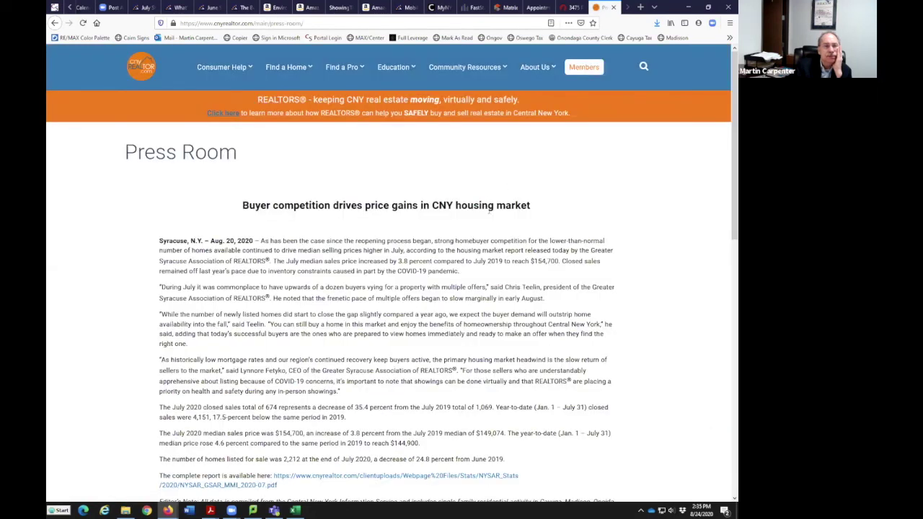
{"action": "scroll", "coordinate": [489, 213], "scroll_direction": "down", "scroll_amount": 3}
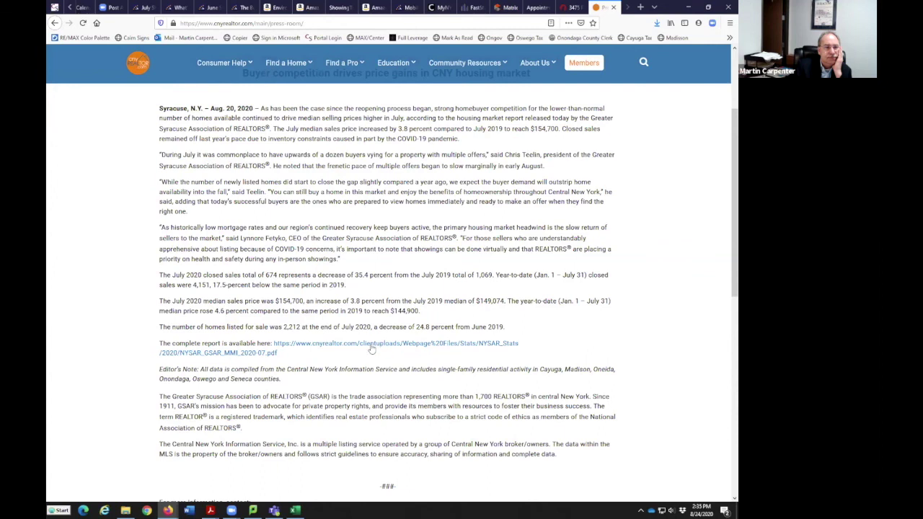
{"action": "scroll", "coordinate": [383, 336], "scroll_direction": "up", "scroll_amount": 3}
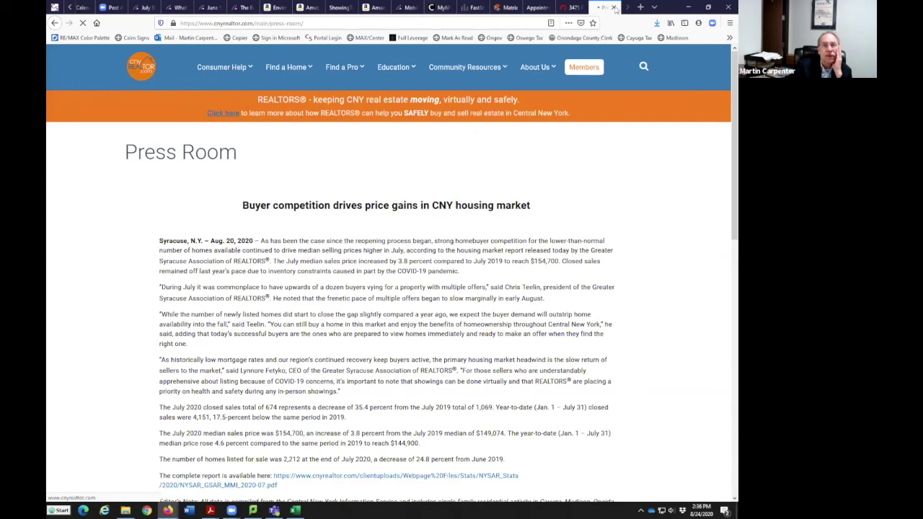
Close the cnyrealtor tab and go to the My Areas map page in FastStats
{"action": "left_click", "coordinate": [613, 7]}
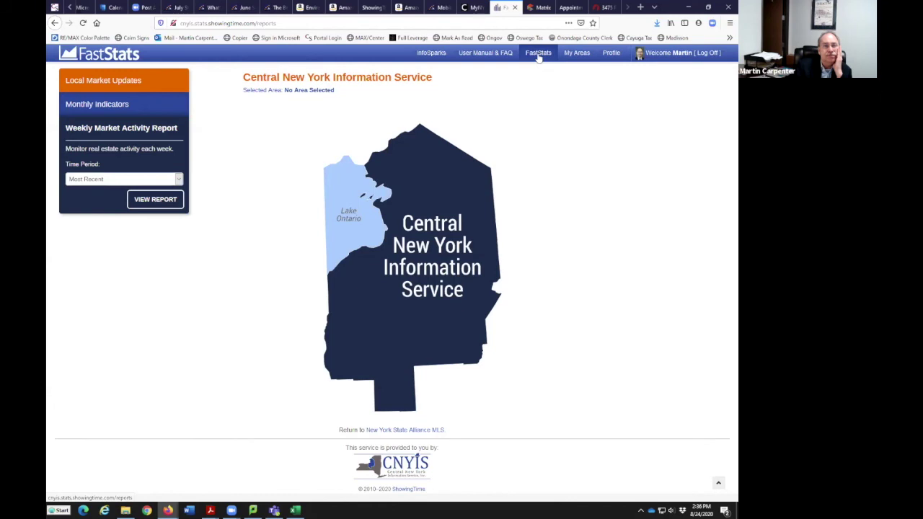
{"action": "left_click", "coordinate": [576, 61]}
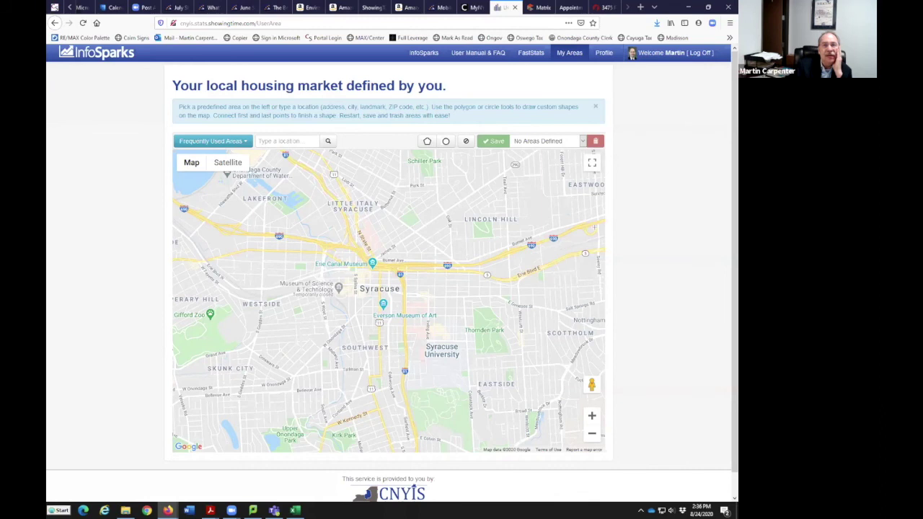
Look over the agent's Edit Profile page, then go to the User Manual & FAQ page
{"action": "left_click", "coordinate": [604, 53]}
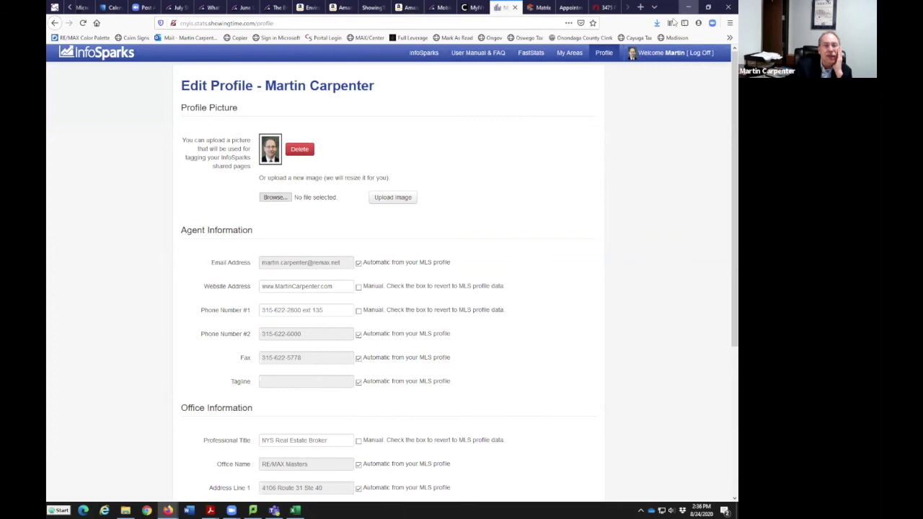
{"action": "scroll", "coordinate": [456, 319], "scroll_direction": "down", "scroll_amount": 5}
{"action": "scroll", "coordinate": [476, 325], "scroll_direction": "up", "scroll_amount": 3}
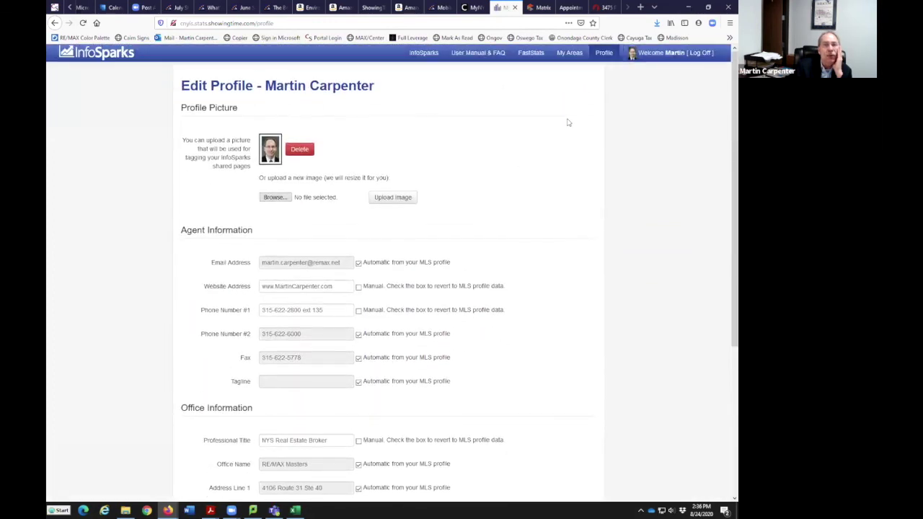
{"action": "left_click", "coordinate": [486, 55]}
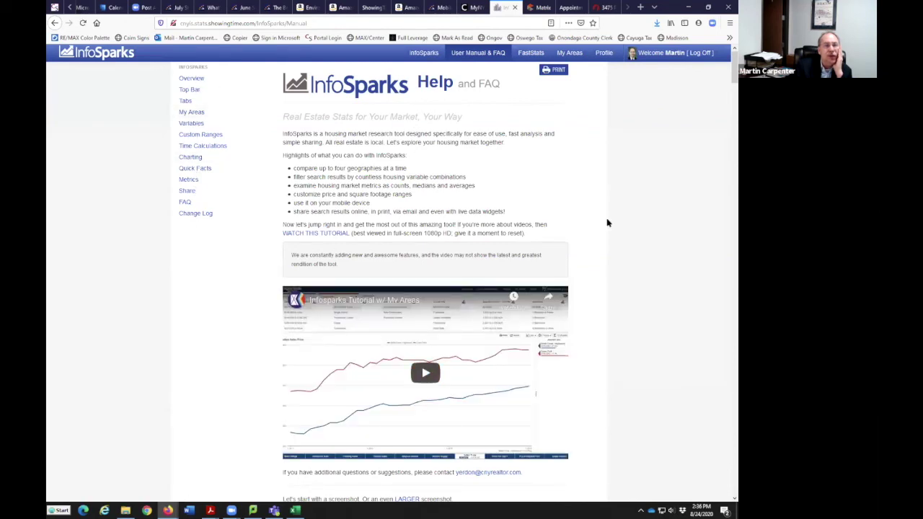
Return to the InfoSparks Median Sales Price chart and check the area list without changing it
{"action": "left_click", "coordinate": [423, 55]}
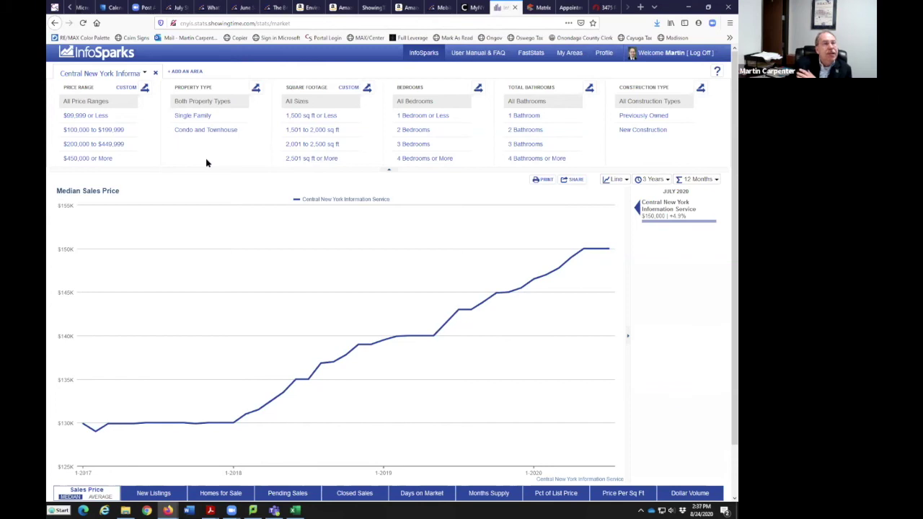
{"action": "left_click", "coordinate": [143, 75]}
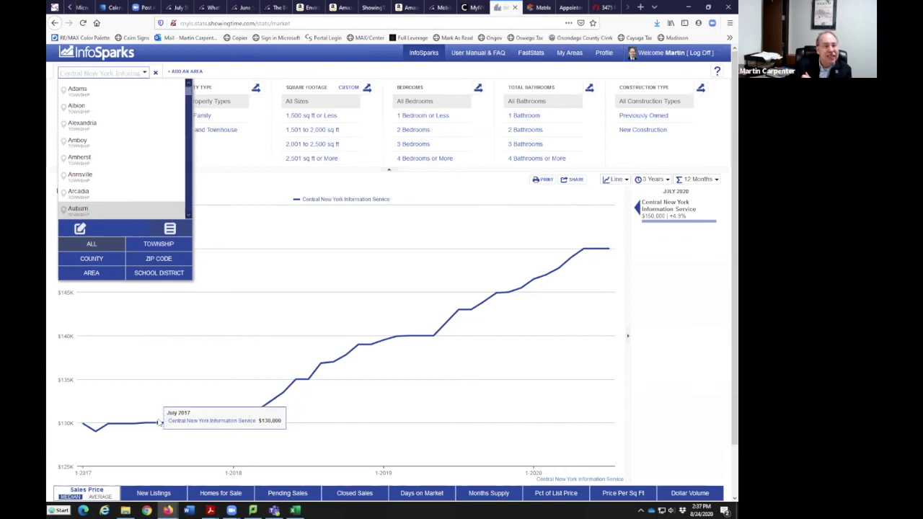
{"action": "left_click", "coordinate": [281, 65]}
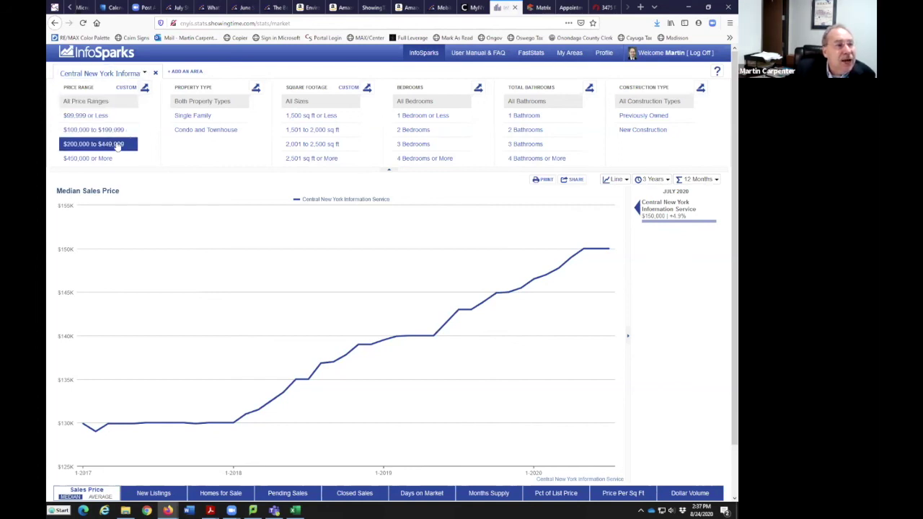
Filter to previously owned single-family homes, $100,000–$199,999, 2,001–2,500 sq ft, 3 bedrooms, 2 baths
{"action": "left_click", "coordinate": [124, 130]}
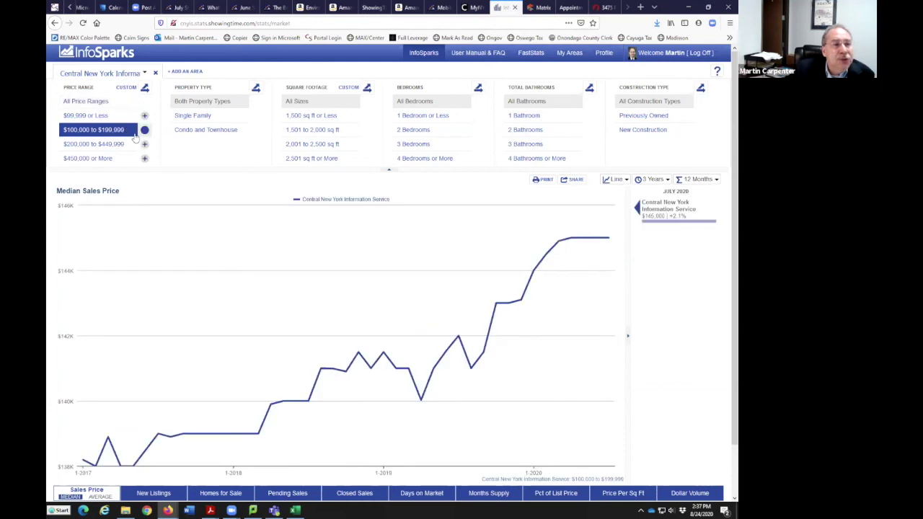
{"action": "left_click", "coordinate": [199, 118]}
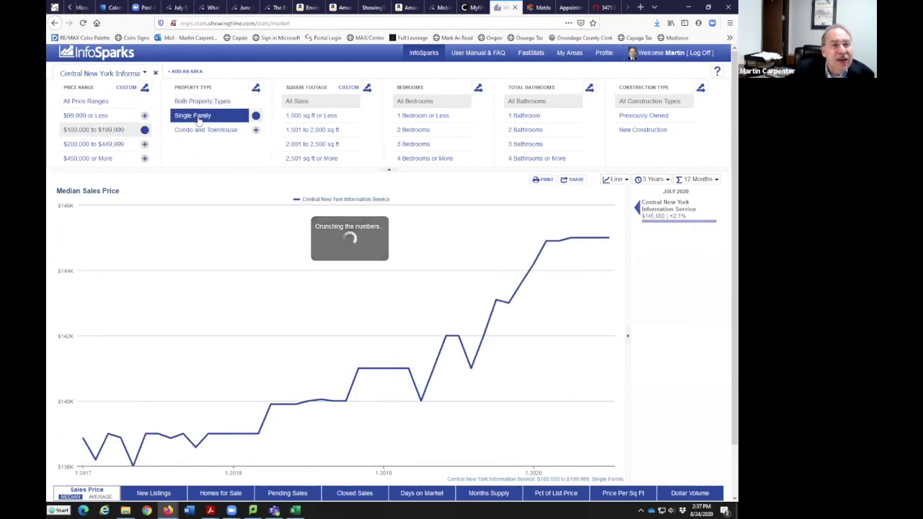
{"action": "left_click", "coordinate": [305, 145]}
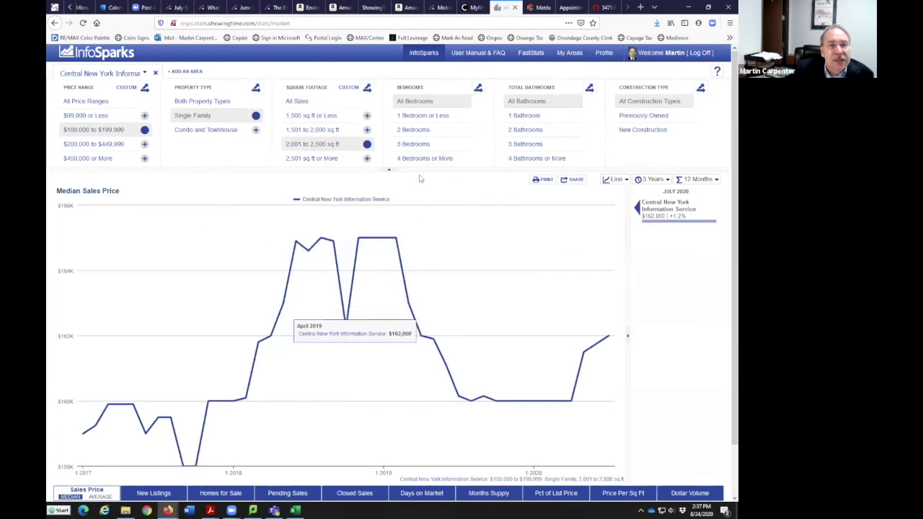
{"action": "left_click", "coordinate": [416, 146]}
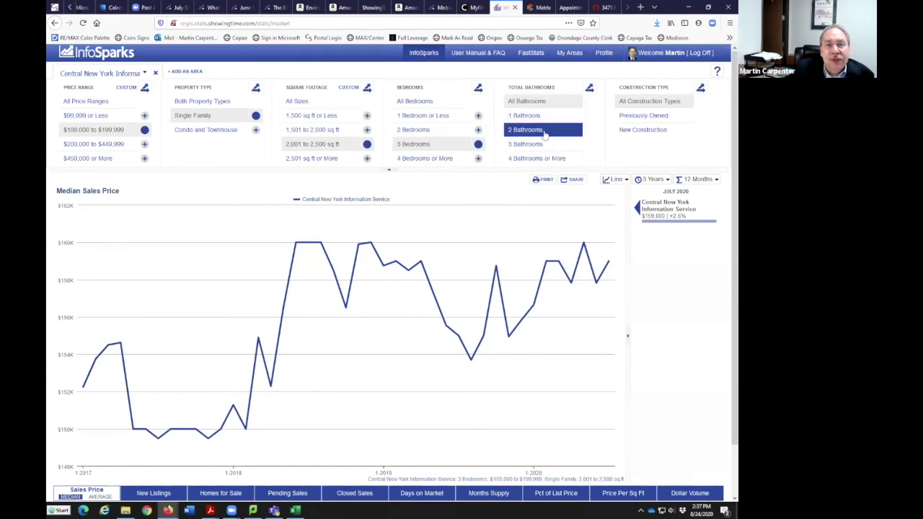
{"action": "left_click", "coordinate": [545, 133]}
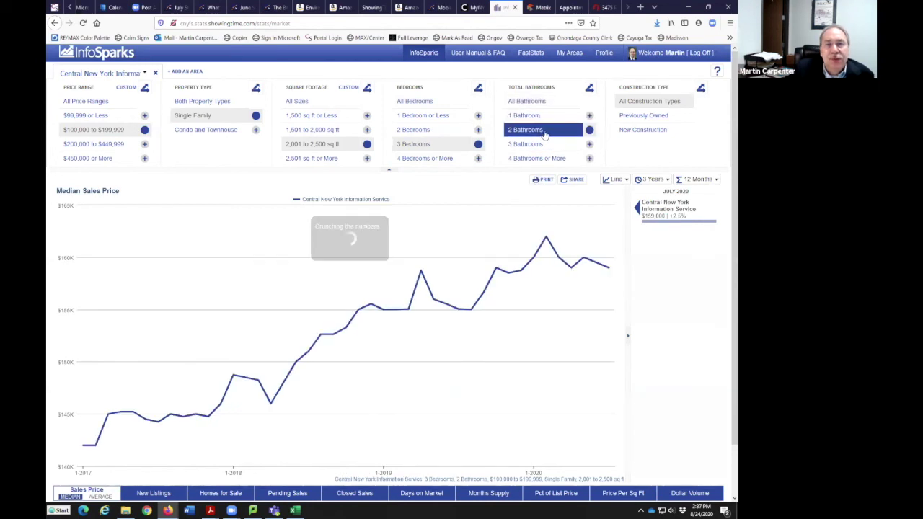
{"action": "left_click", "coordinate": [653, 120]}
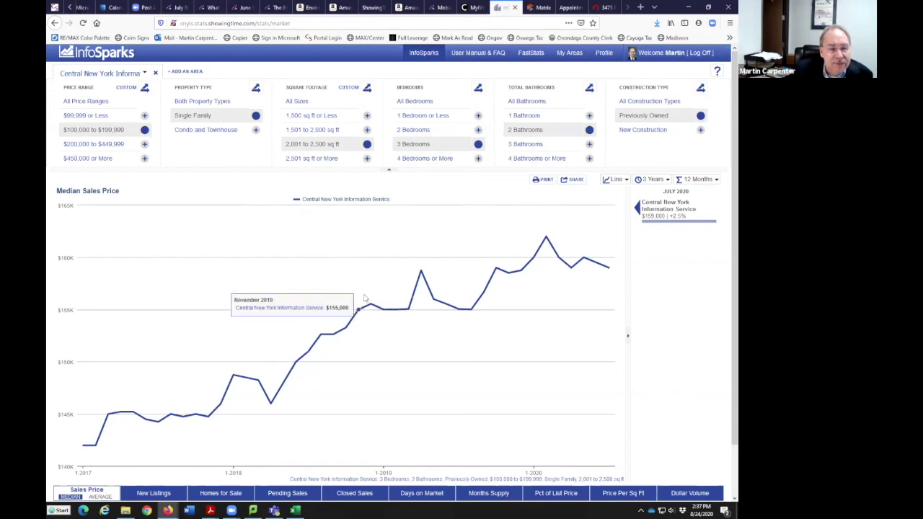
Switch to average sales price and view the New Listings, Homes for Sale, Pending and Closed Sales charts
{"action": "scroll", "coordinate": [364, 294], "scroll_direction": "down", "scroll_amount": 2}
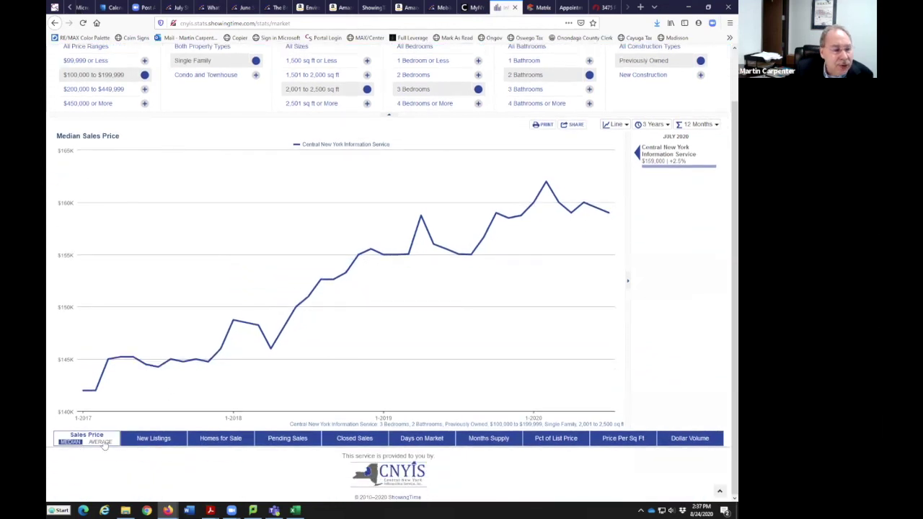
{"action": "left_click", "coordinate": [100, 443]}
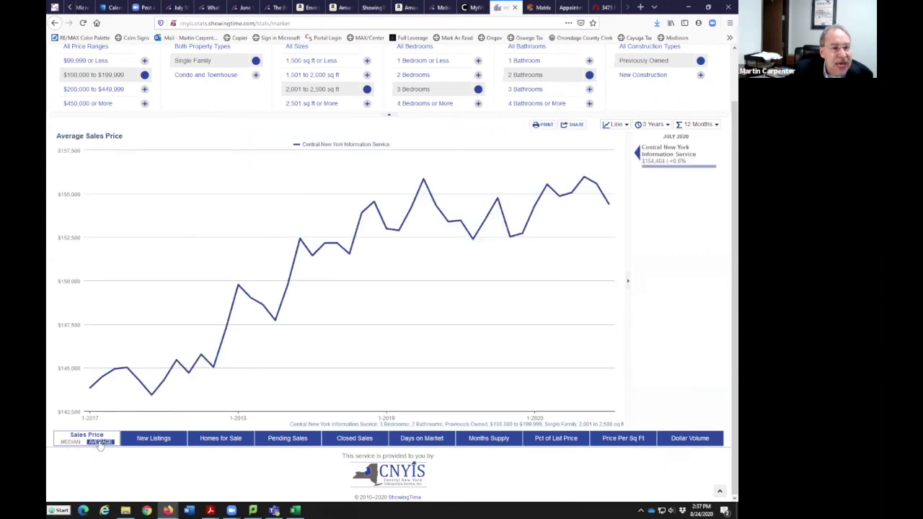
{"action": "left_click", "coordinate": [153, 441]}
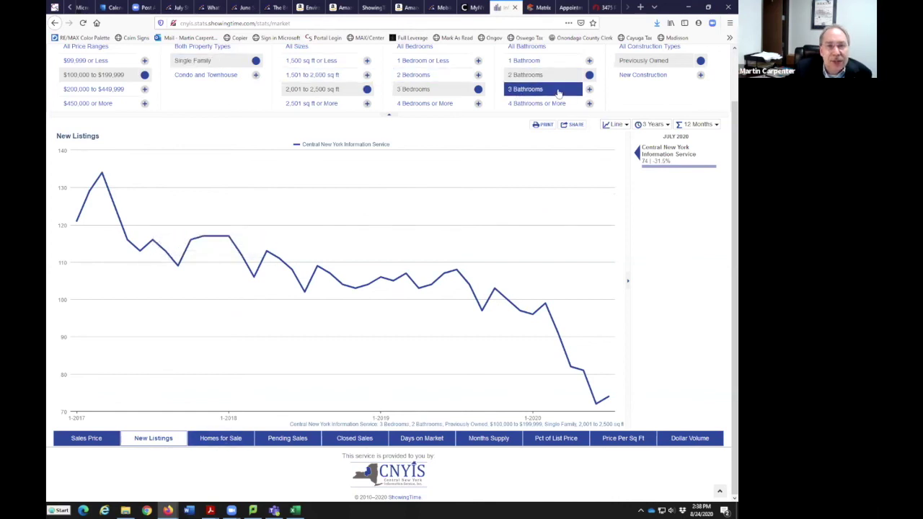
{"action": "left_click", "coordinate": [222, 441]}
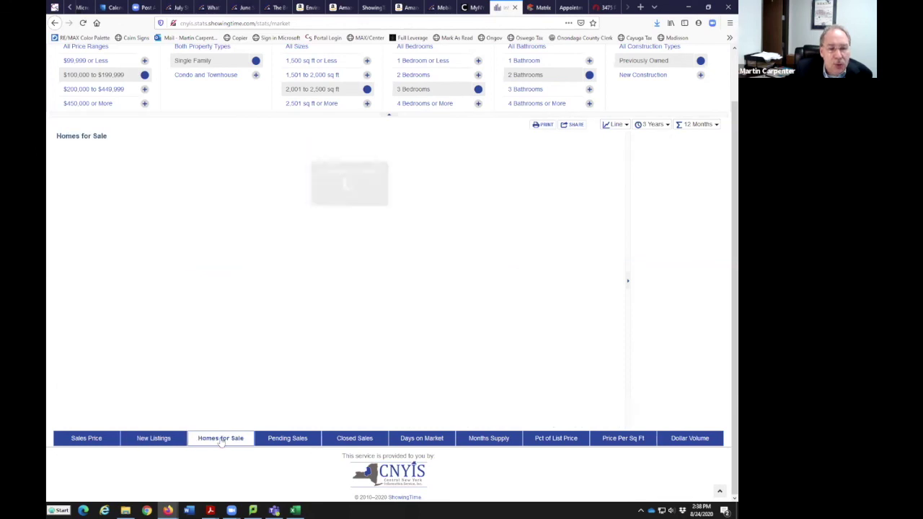
{"action": "left_click", "coordinate": [287, 441]}
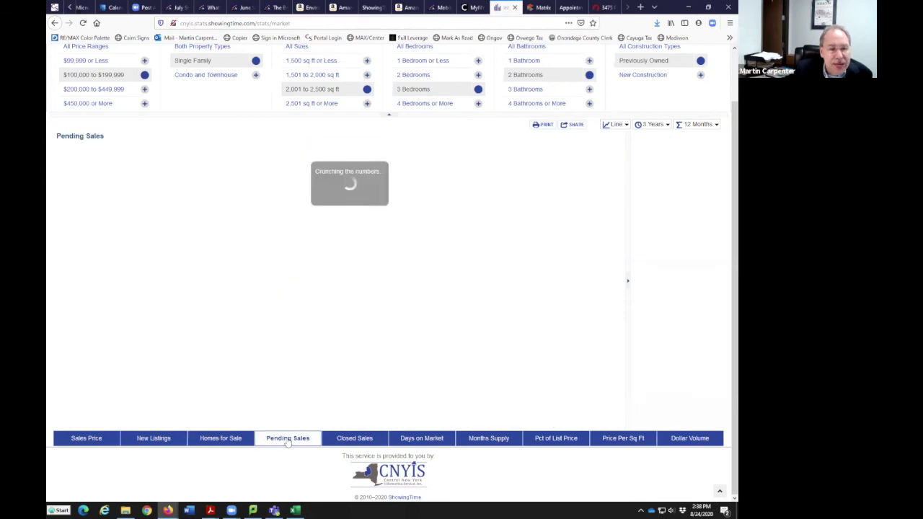
{"action": "left_click", "coordinate": [347, 439]}
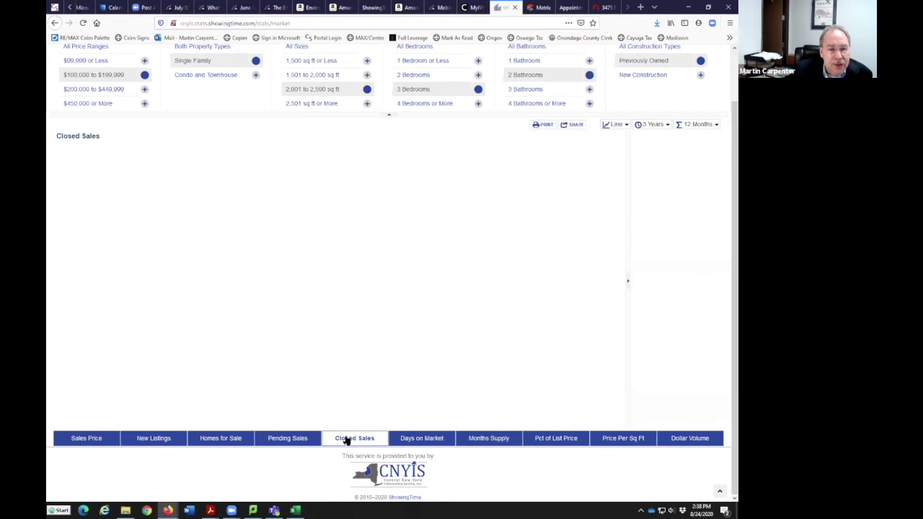
View Days on Market, Months Supply, Percent of List Price and average Price per Sq Ft, ending on Dollar Volume
{"action": "left_click", "coordinate": [405, 441]}
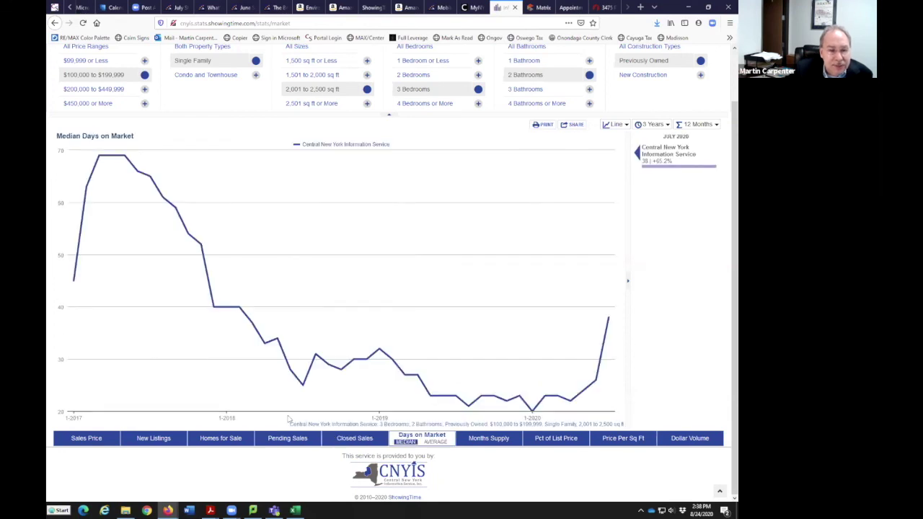
{"action": "left_click", "coordinate": [487, 443]}
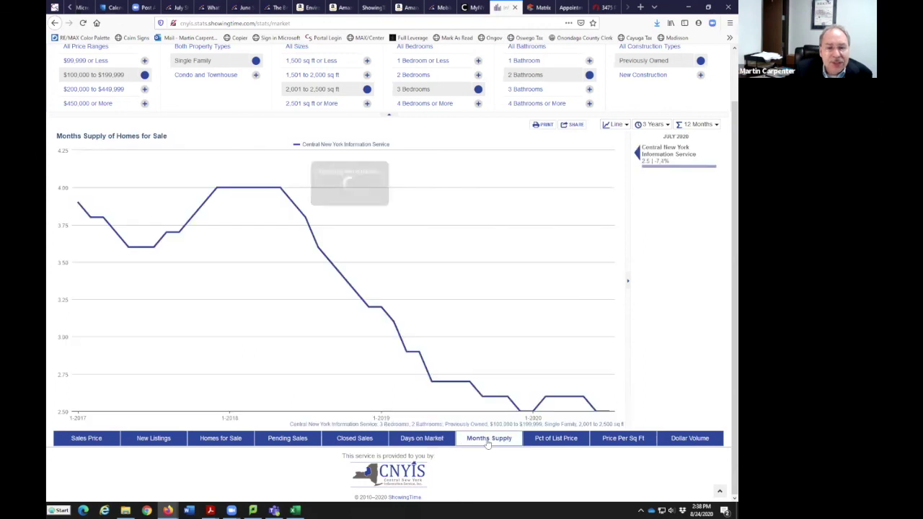
{"action": "left_click", "coordinate": [553, 439]}
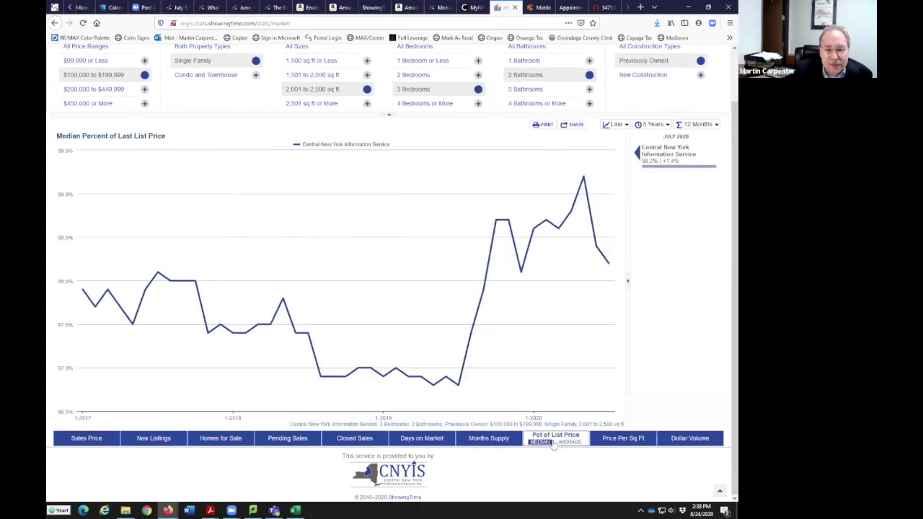
{"action": "left_click", "coordinate": [609, 441]}
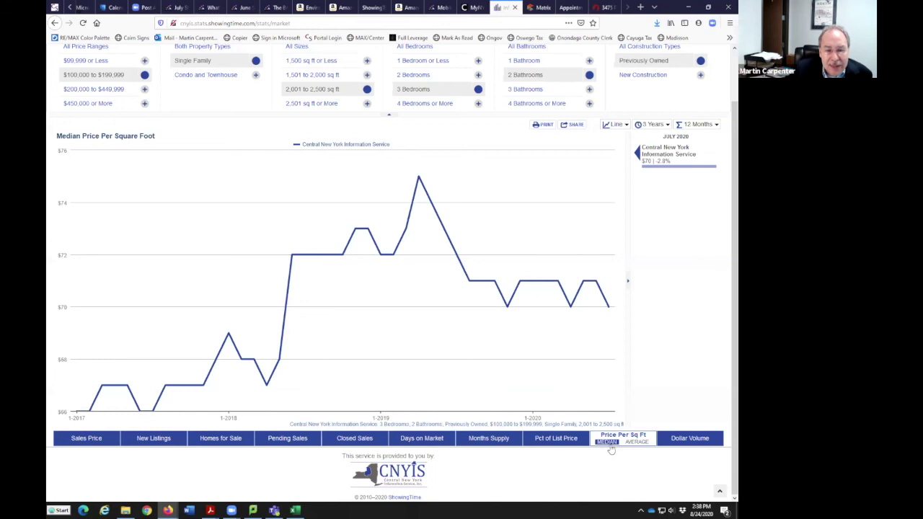
{"action": "left_click", "coordinate": [635, 442]}
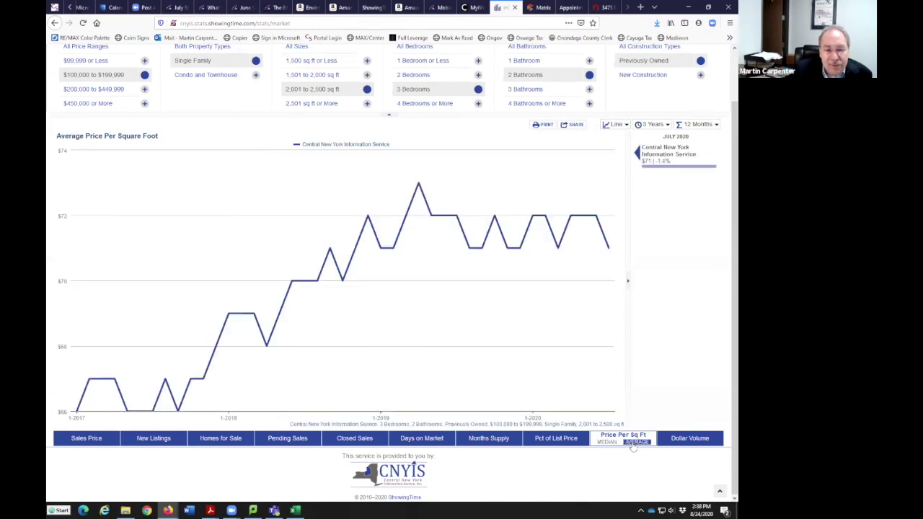
{"action": "left_click", "coordinate": [674, 442]}
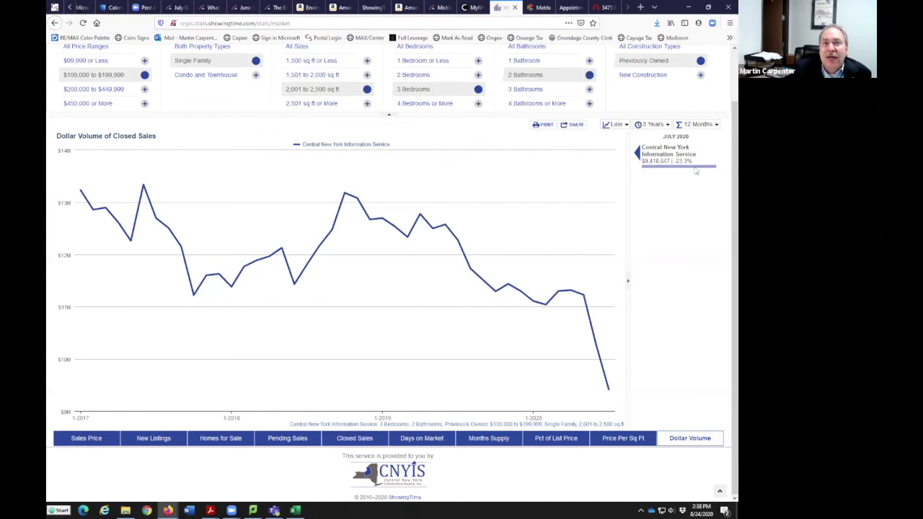
Try the Dollar Volume chart as a bar chart, then return it to a line graph
{"action": "left_click", "coordinate": [622, 126]}
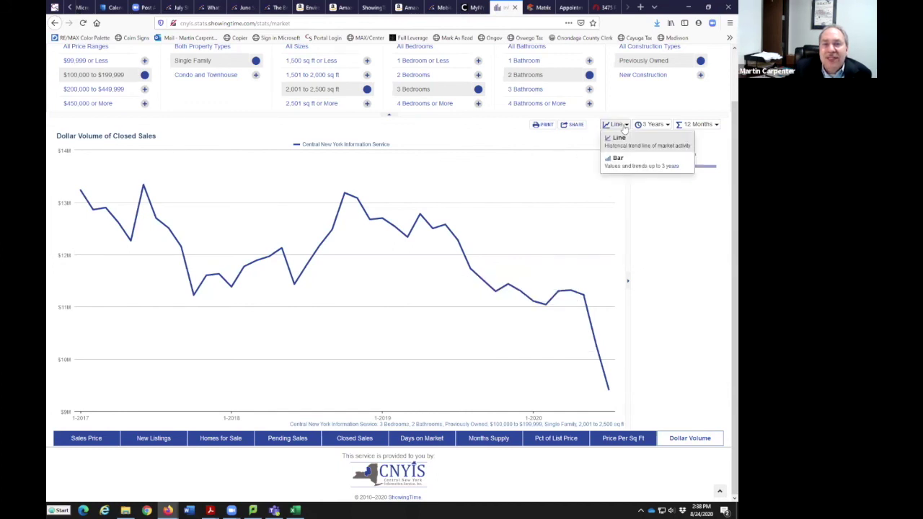
{"action": "left_click", "coordinate": [624, 168]}
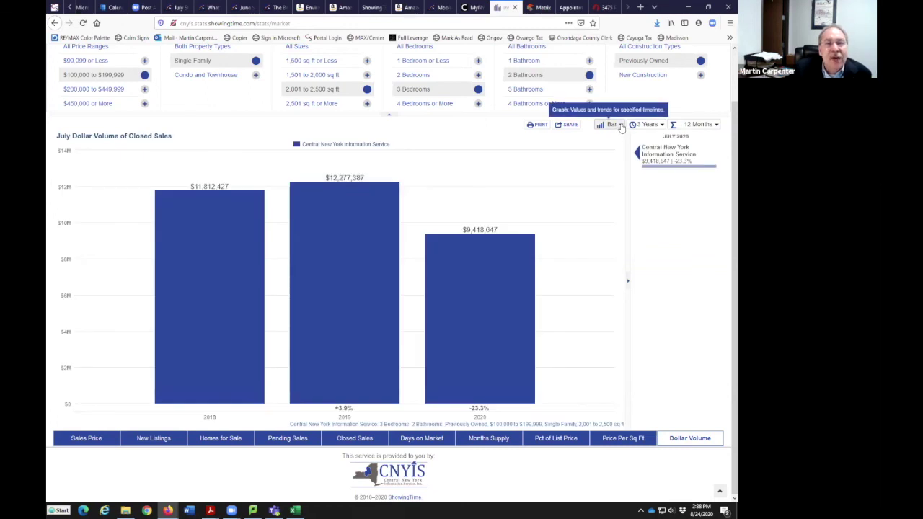
{"action": "left_click", "coordinate": [620, 126]}
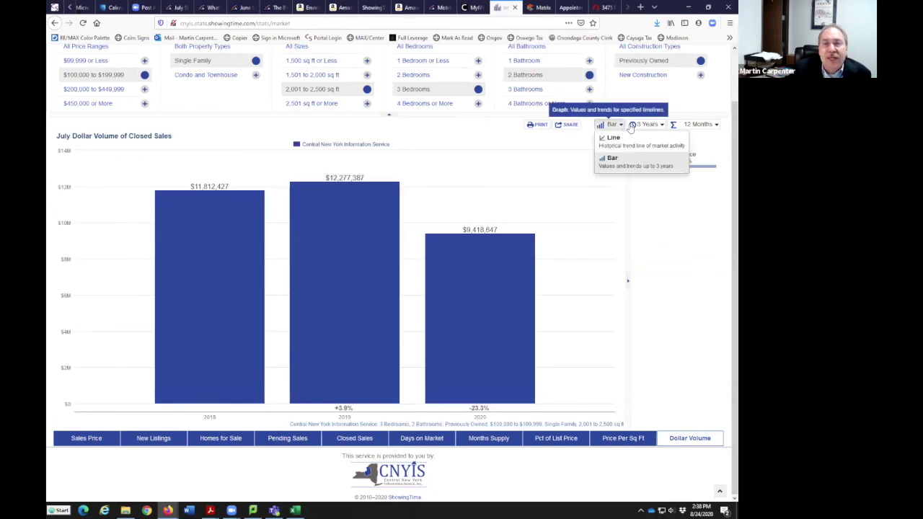
{"action": "left_click", "coordinate": [620, 126]}
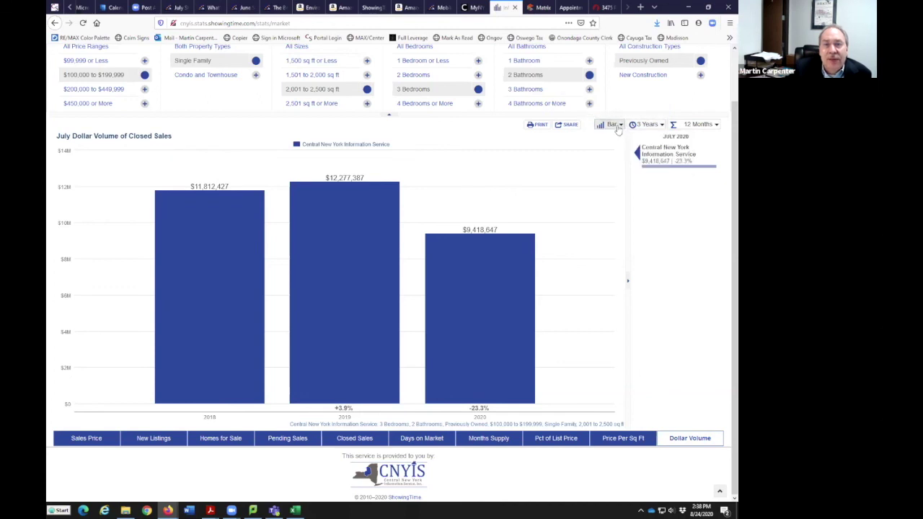
{"action": "left_click", "coordinate": [617, 127]}
{"action": "left_click", "coordinate": [614, 141]}
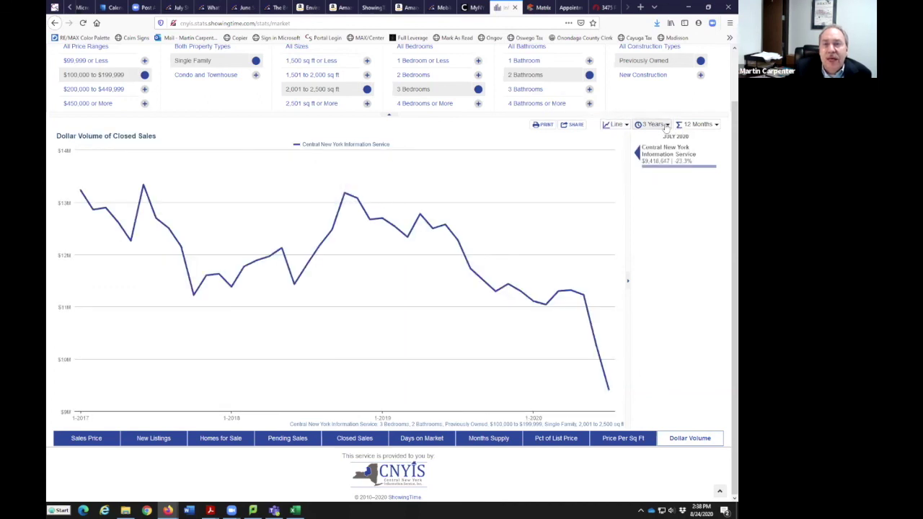
Extend the chart range to 5 years, then set it back to 3 years
{"action": "left_click", "coordinate": [666, 126]}
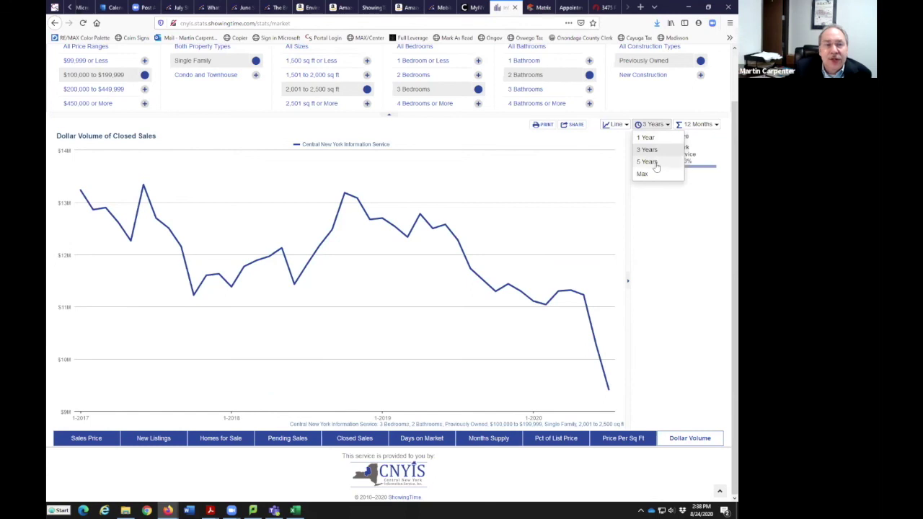
{"action": "left_click", "coordinate": [651, 161]}
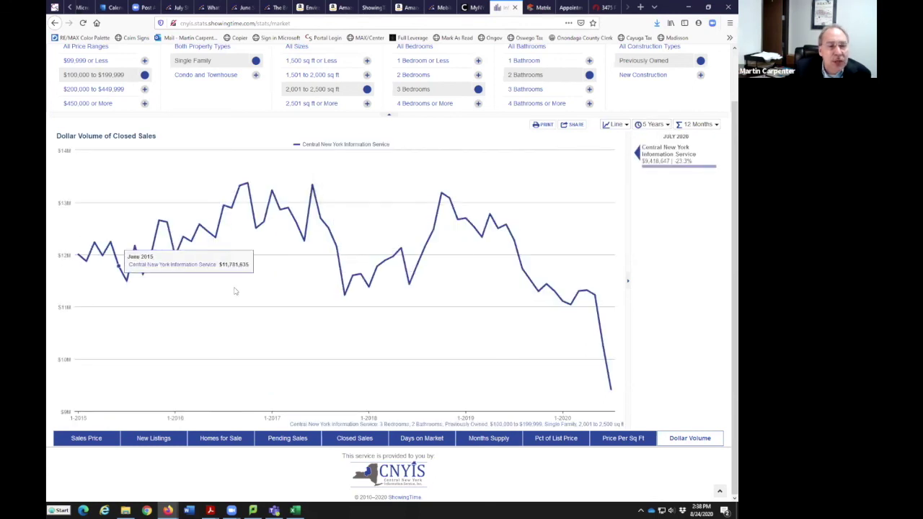
{"action": "left_click", "coordinate": [667, 125]}
{"action": "left_click", "coordinate": [657, 149]}
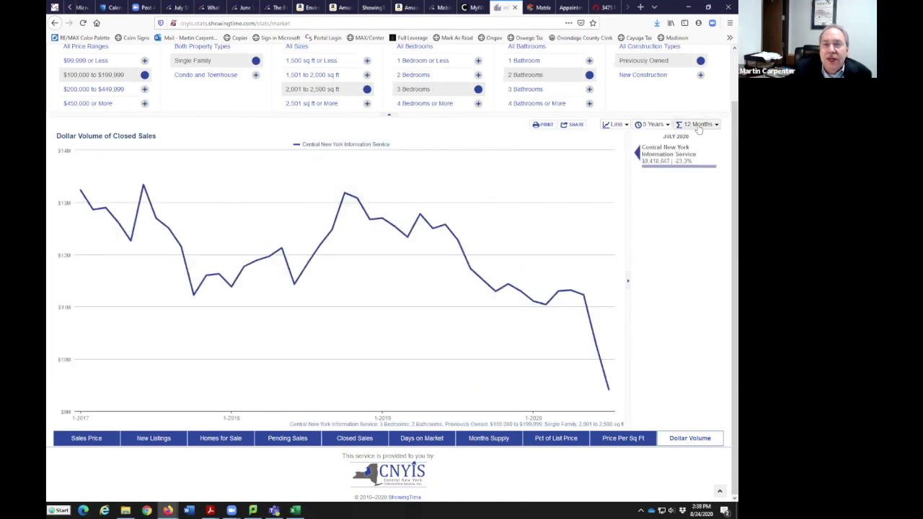
Try rolling 3-, 6- and 12-month totals, then settle on monthly totals
{"action": "left_click", "coordinate": [698, 126]}
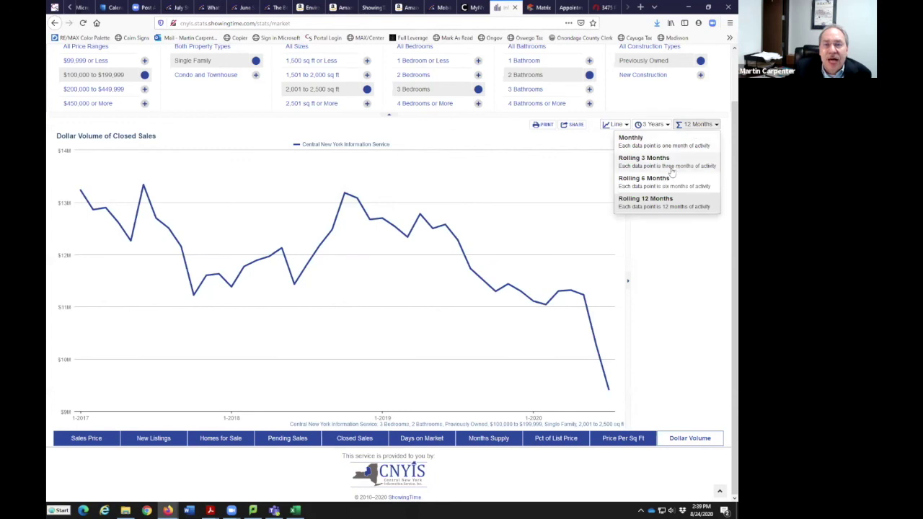
{"action": "left_click", "coordinate": [672, 165]}
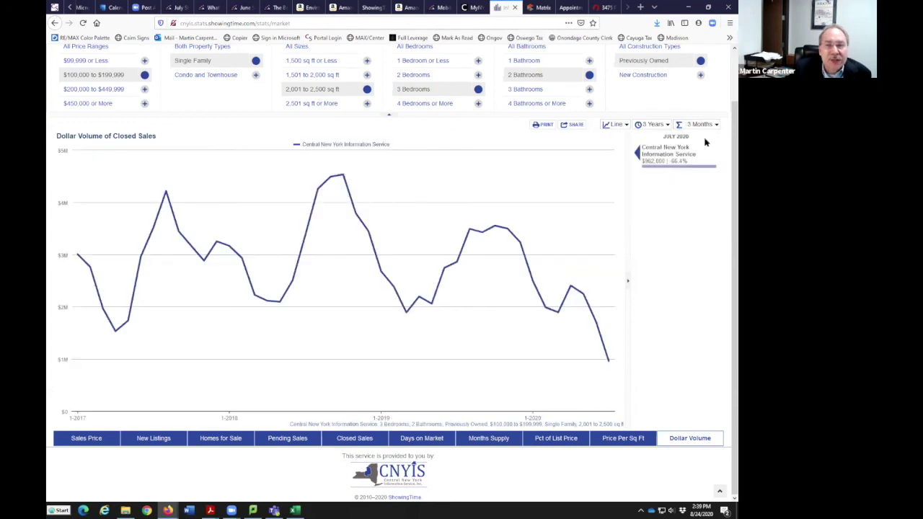
{"action": "left_click", "coordinate": [710, 128]}
{"action": "left_click", "coordinate": [689, 178]}
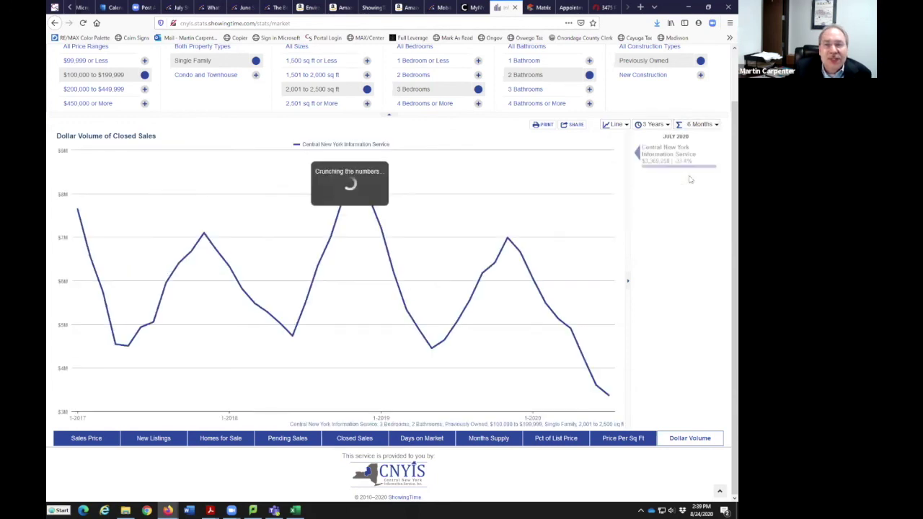
{"action": "left_click", "coordinate": [698, 126]}
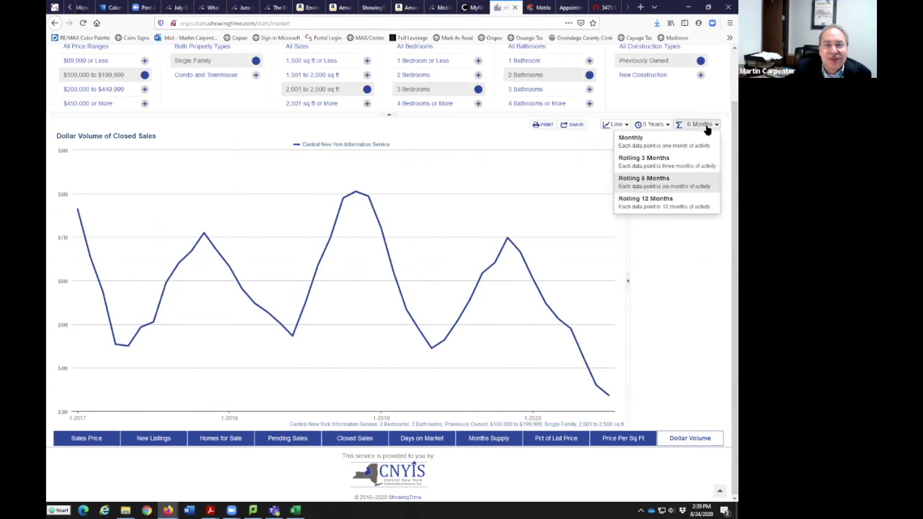
{"action": "left_click", "coordinate": [687, 203]}
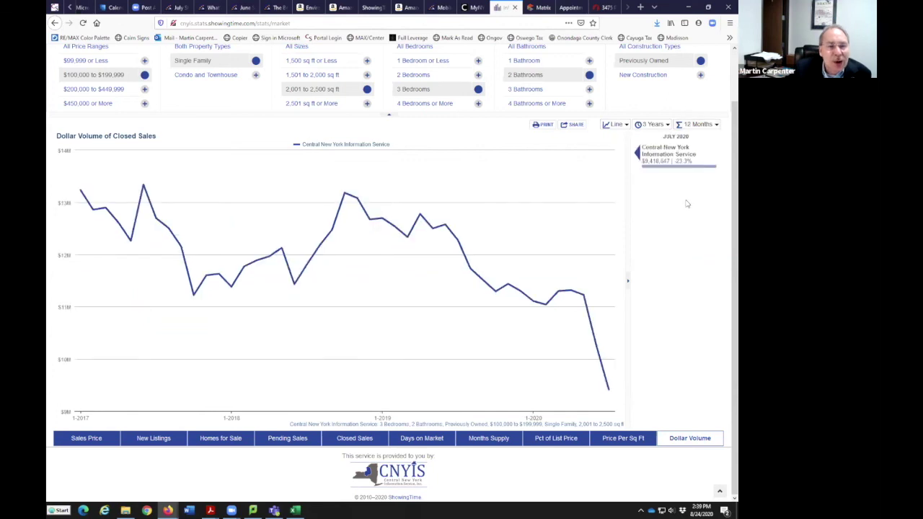
{"action": "left_click", "coordinate": [699, 125]}
{"action": "left_click", "coordinate": [694, 144]}
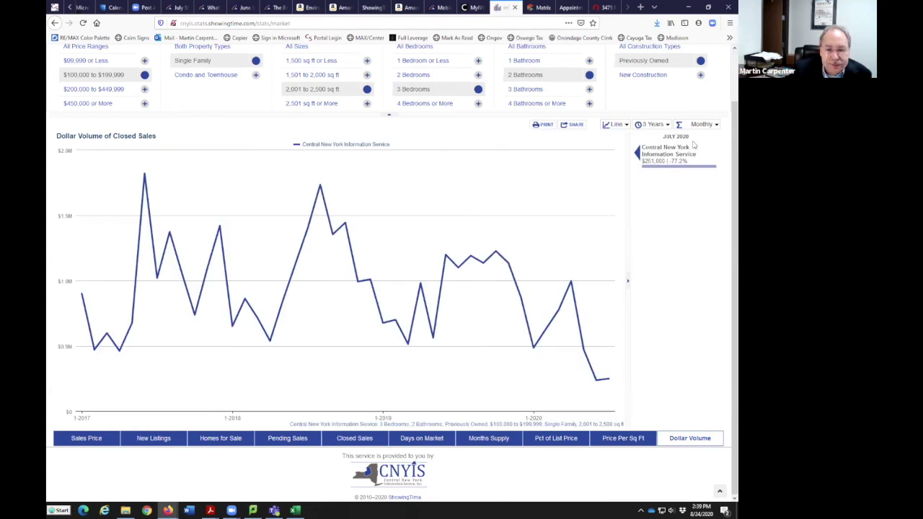
{"action": "scroll", "coordinate": [613, 321], "scroll_direction": "up", "scroll_amount": 2}
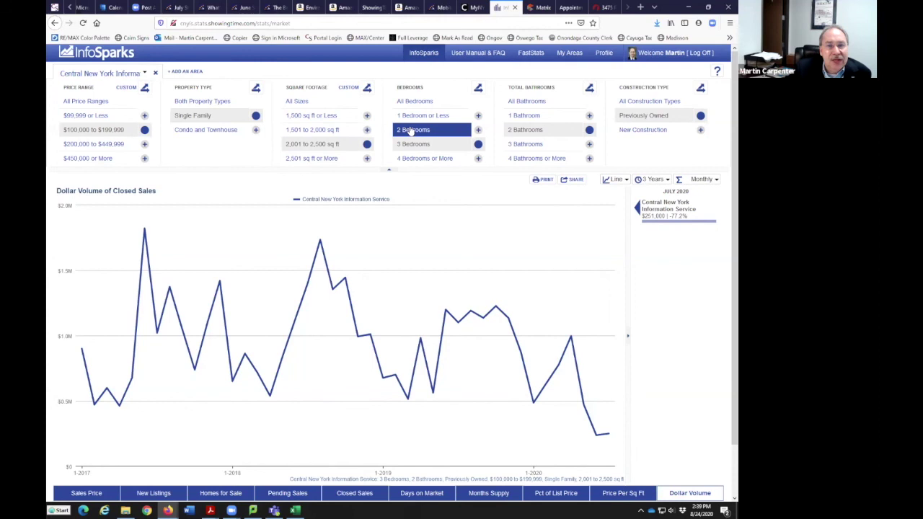
Filter the area list through Township, County, Zip Code, Area and School District, then choose Baldwinsville
{"action": "left_click", "coordinate": [144, 74]}
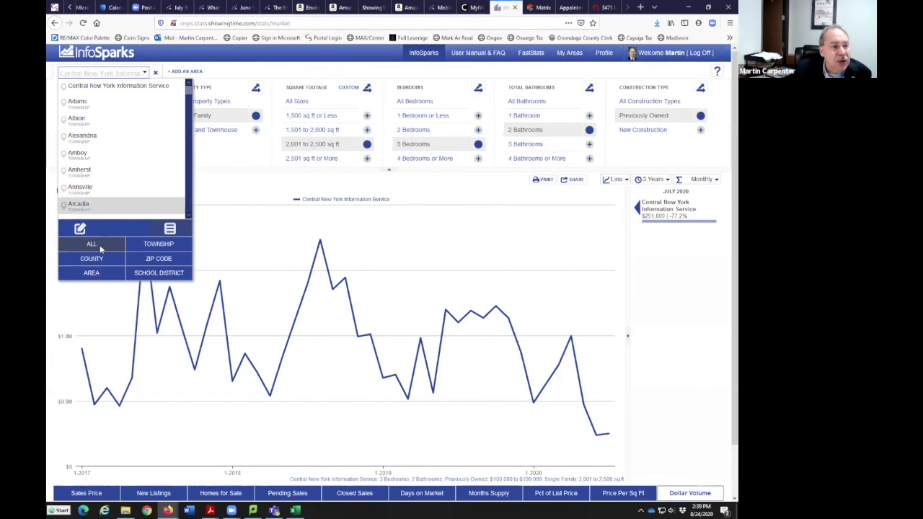
{"action": "left_click", "coordinate": [162, 245]}
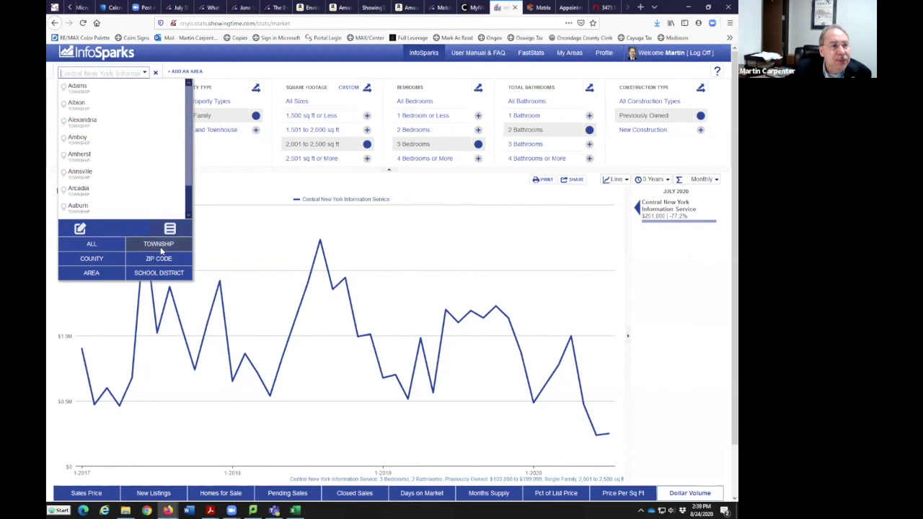
{"action": "left_click", "coordinate": [101, 263]}
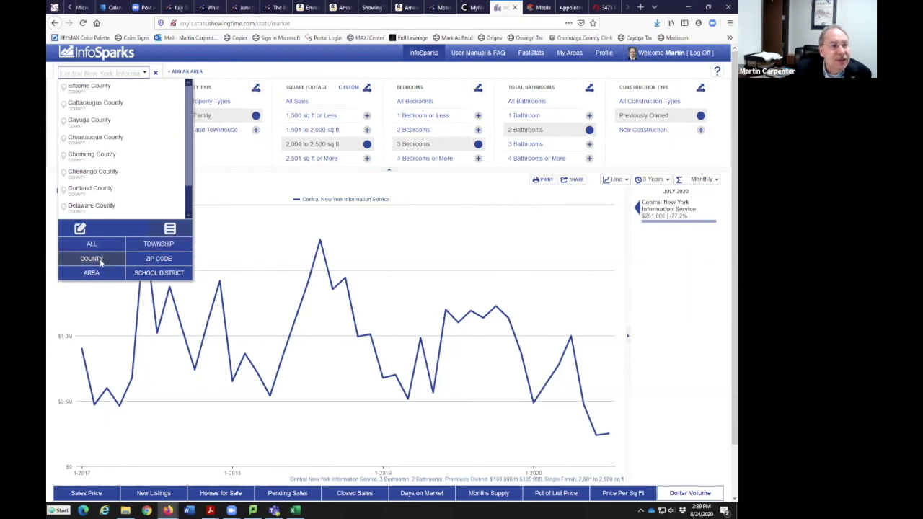
{"action": "left_click", "coordinate": [153, 261]}
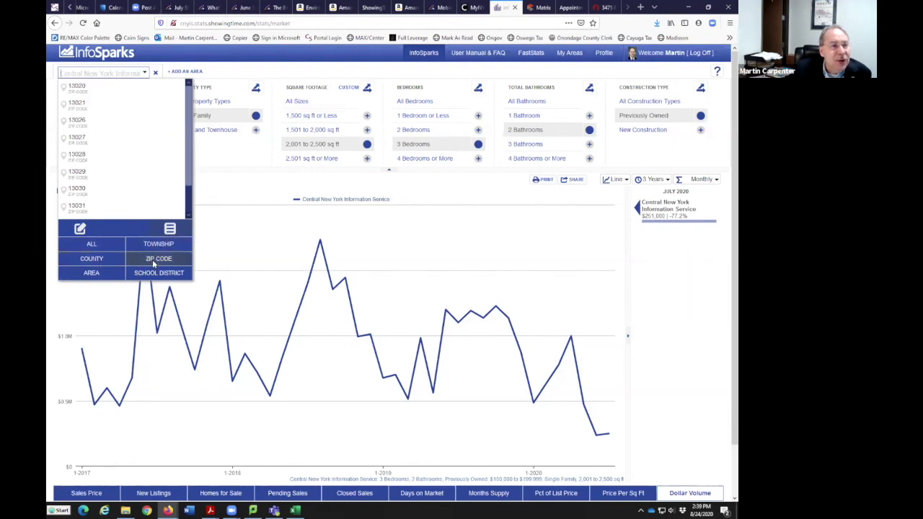
{"action": "left_click", "coordinate": [96, 277]}
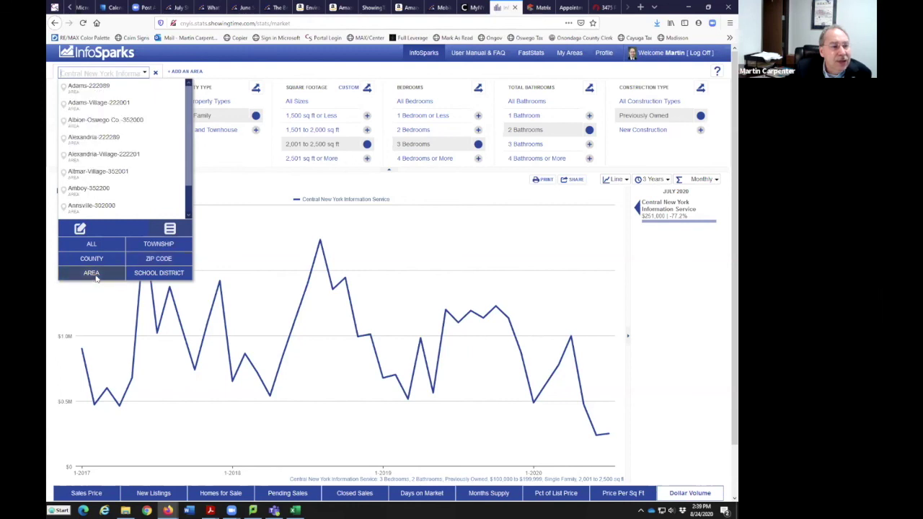
{"action": "left_click", "coordinate": [150, 277]}
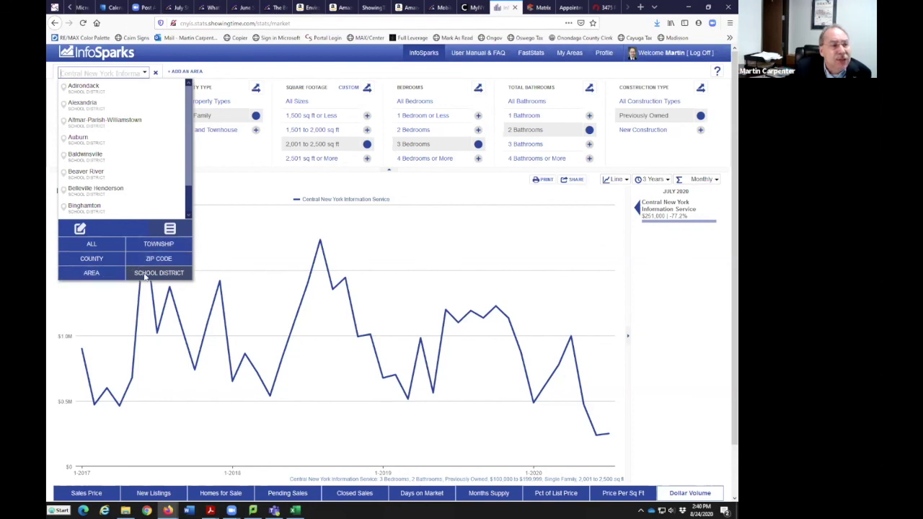
{"action": "scroll", "coordinate": [145, 138], "scroll_direction": "down", "scroll_amount": 1}
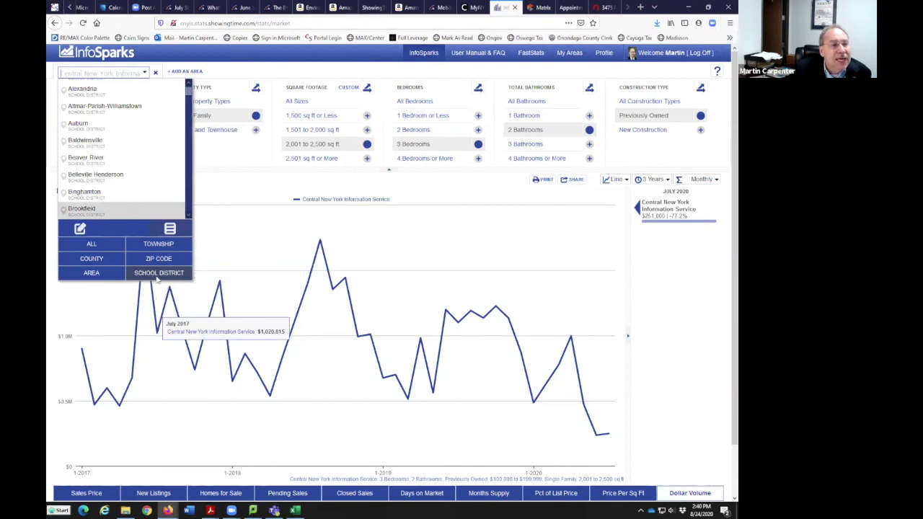
{"action": "left_click", "coordinate": [119, 144]}
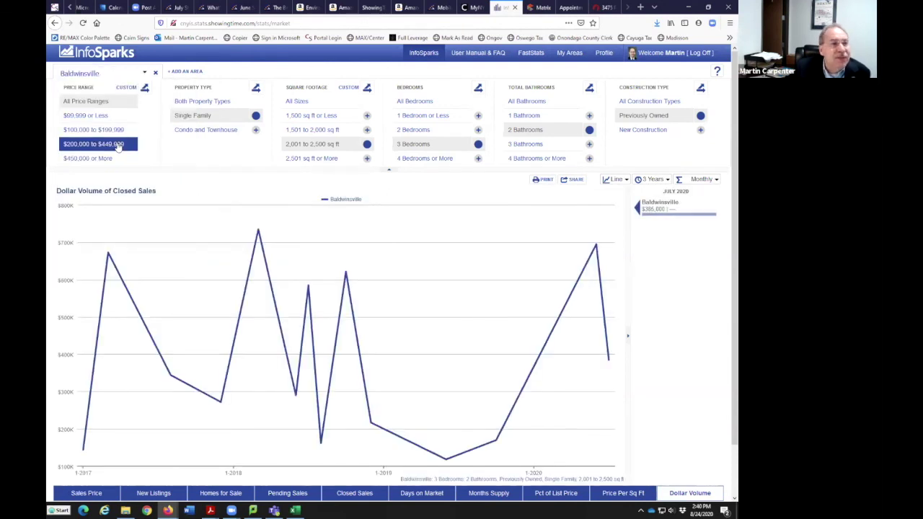
Filter to new-construction single-family homes of any price, size, beds and baths; chart average sales price
{"action": "left_click", "coordinate": [98, 104]}
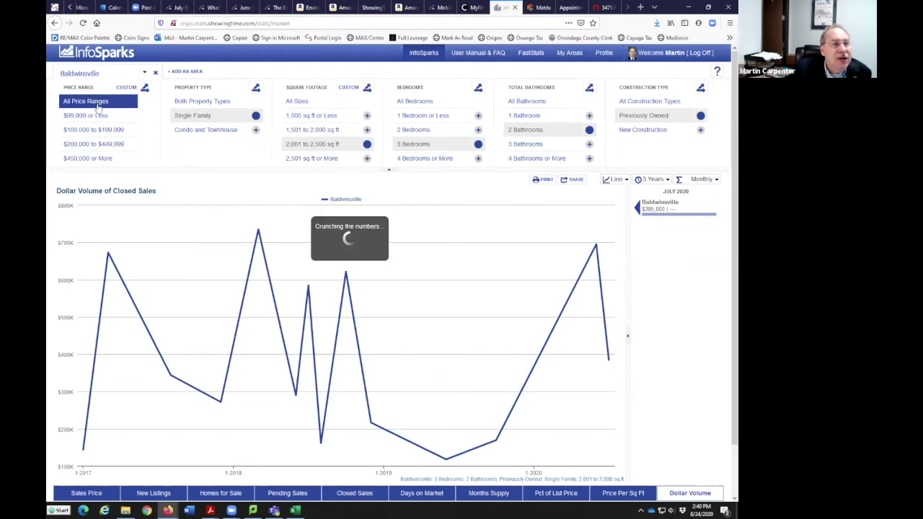
{"action": "left_click", "coordinate": [207, 119]}
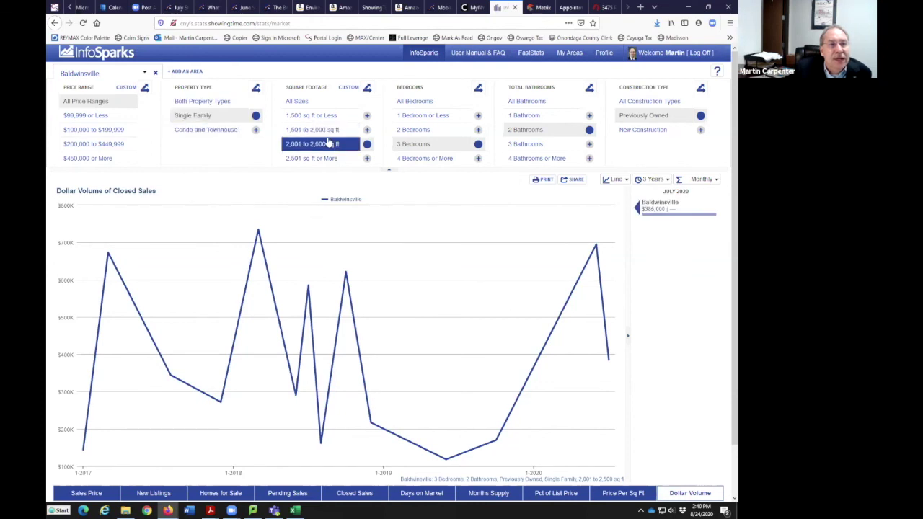
{"action": "left_click", "coordinate": [303, 104]}
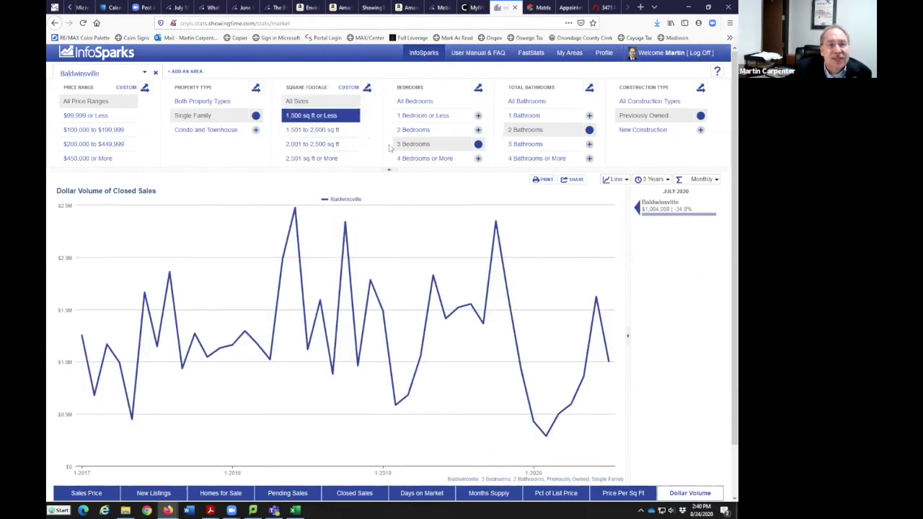
{"action": "left_click", "coordinate": [419, 103]}
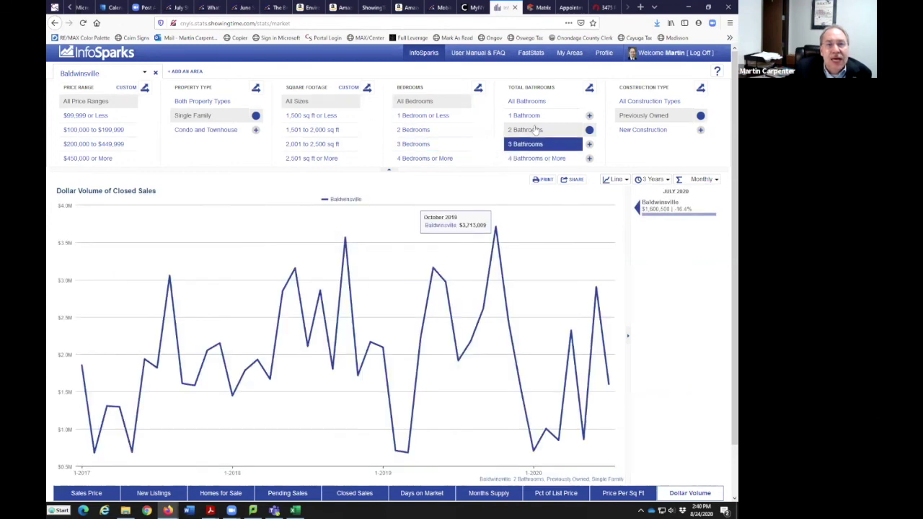
{"action": "left_click", "coordinate": [526, 102]}
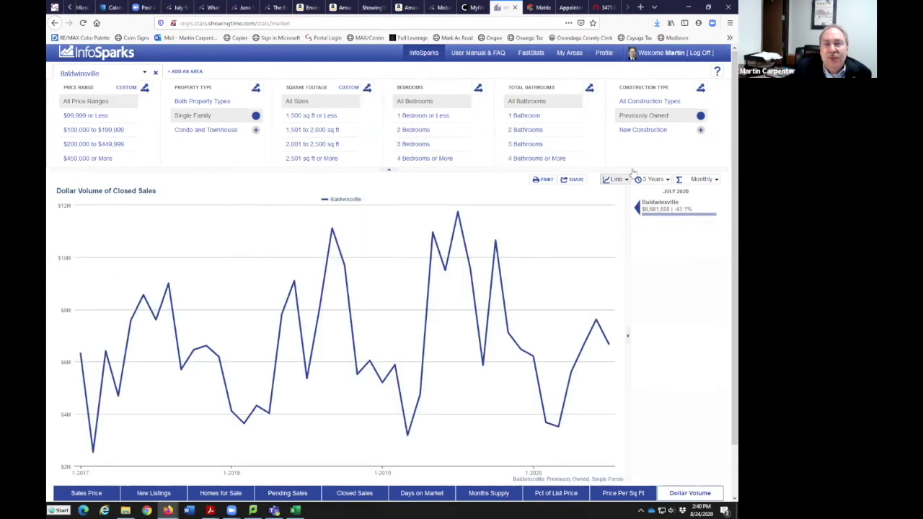
{"action": "left_click", "coordinate": [656, 131]}
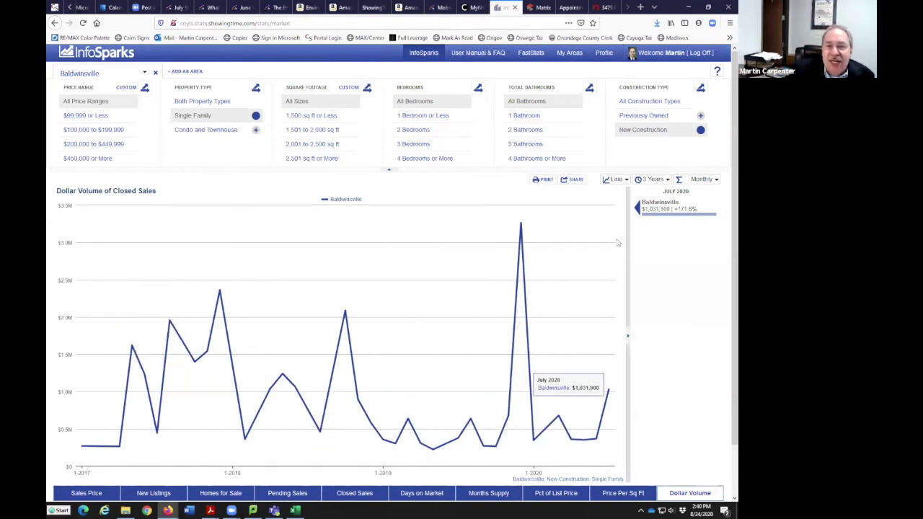
{"action": "scroll", "coordinate": [508, 413], "scroll_direction": "down", "scroll_amount": 1}
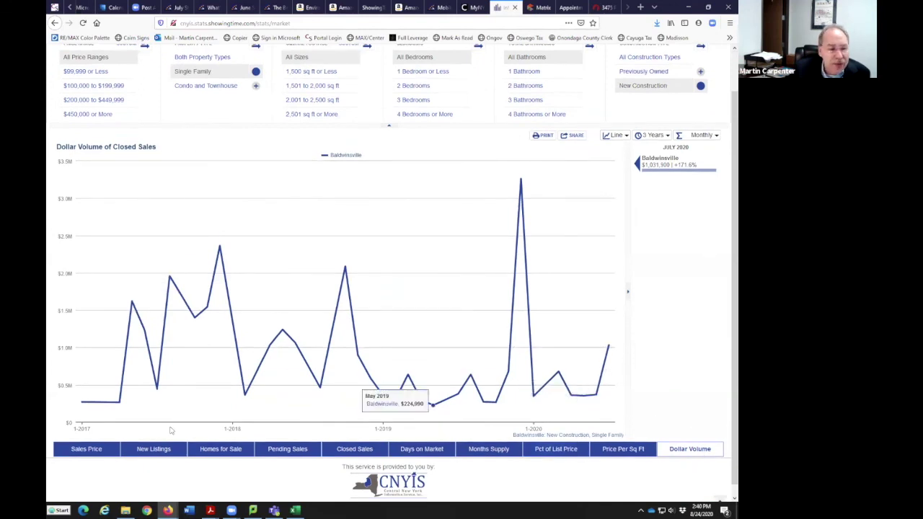
{"action": "left_click", "coordinate": [98, 454]}
Show median sales price for all home sizes, after briefly trying 1,500 sq ft or less, split by price range
{"action": "left_click", "coordinate": [71, 452]}
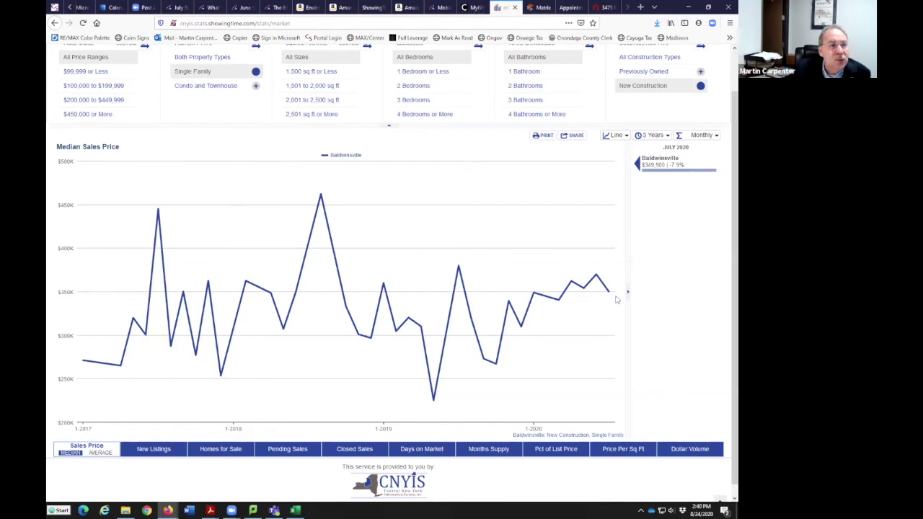
{"action": "scroll", "coordinate": [367, 346], "scroll_direction": "up", "scroll_amount": 2}
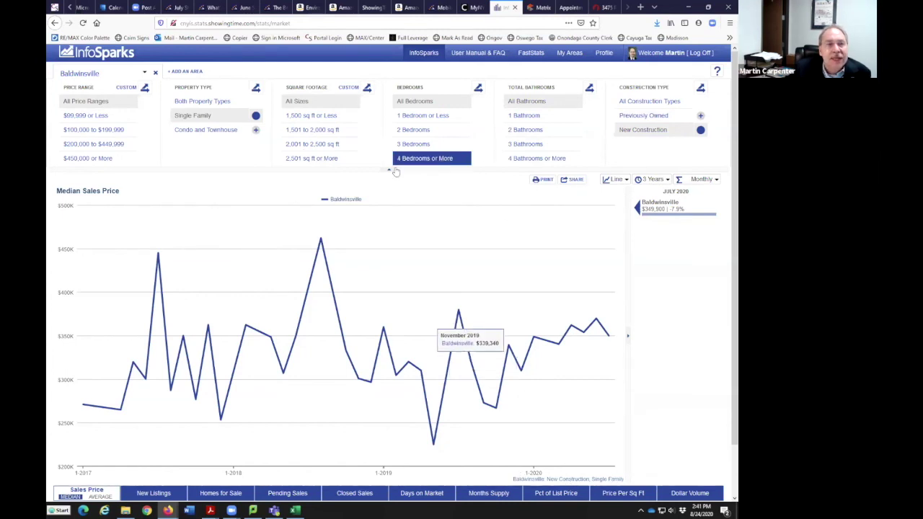
{"action": "left_click", "coordinate": [328, 119]}
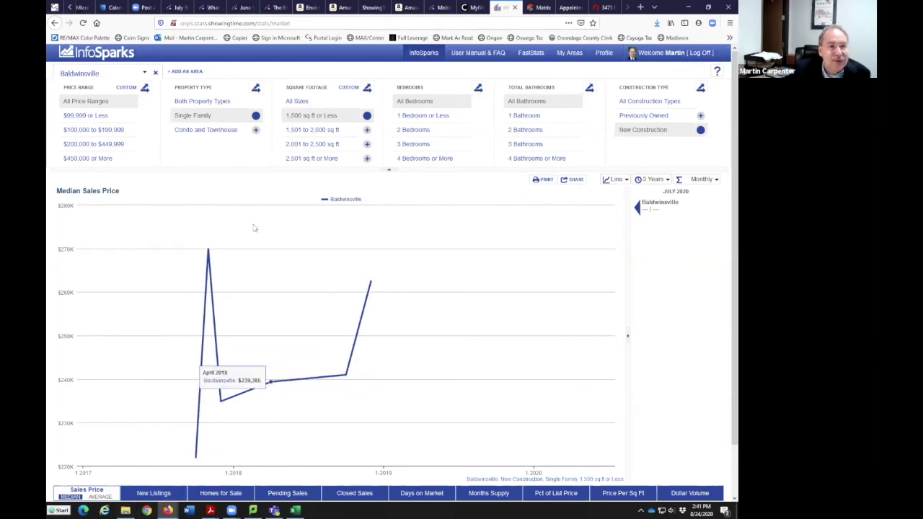
{"action": "left_click", "coordinate": [317, 102]}
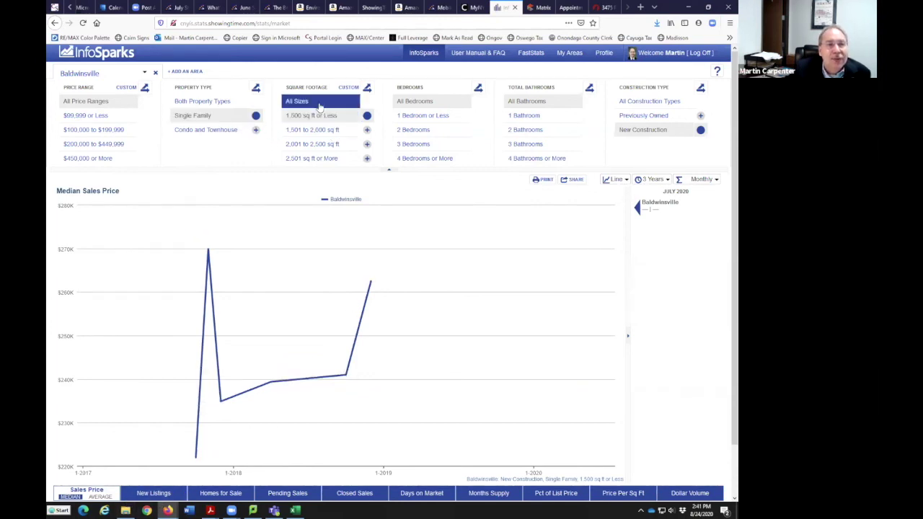
{"action": "left_click", "coordinate": [311, 158]}
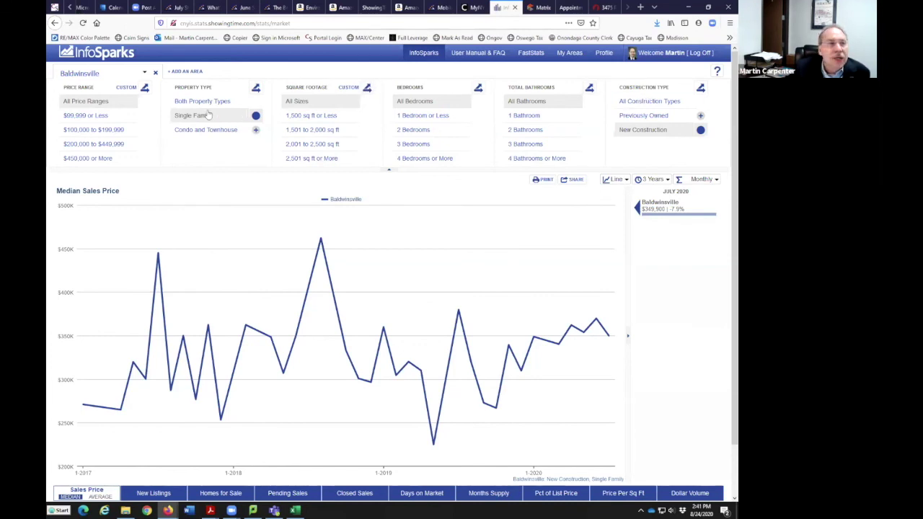
{"action": "left_click", "coordinate": [144, 89]}
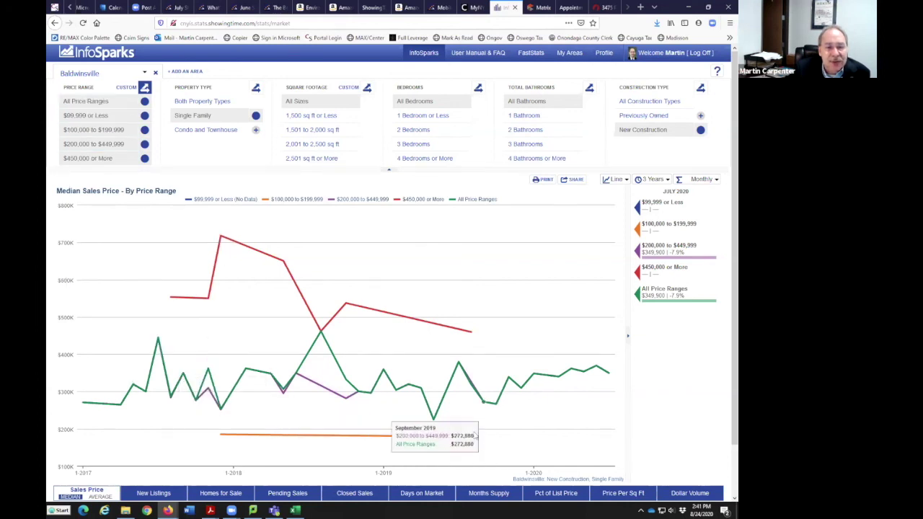
Toggle the $99,999 or Less series and try property type and square footage breakdowns
{"action": "left_click", "coordinate": [144, 116]}
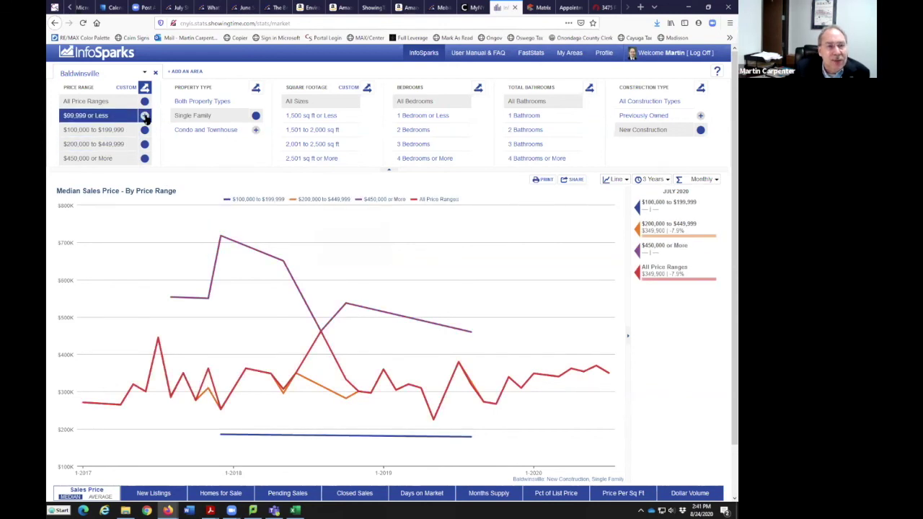
{"action": "left_click", "coordinate": [144, 117]}
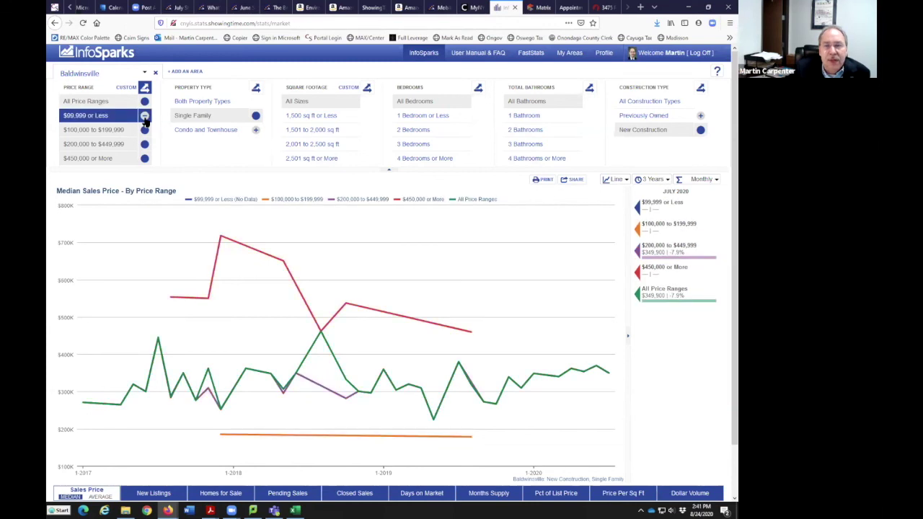
{"action": "left_click", "coordinate": [254, 88]}
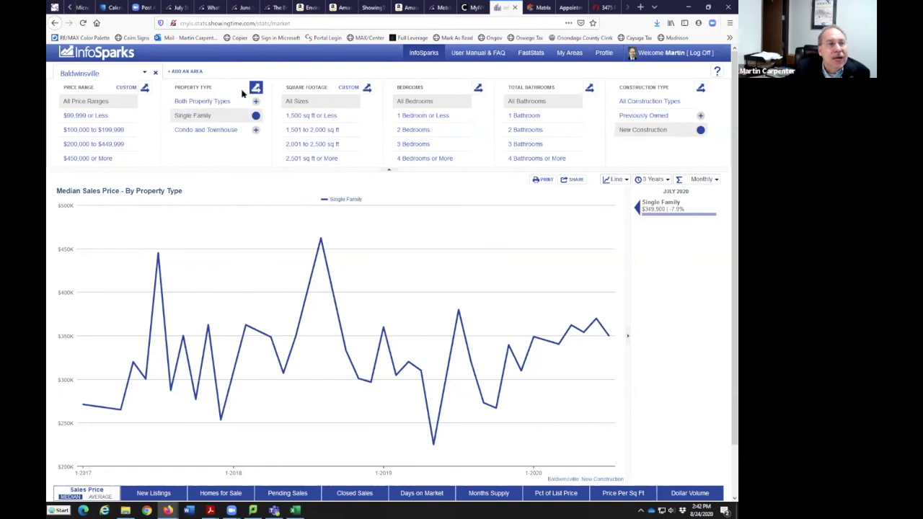
{"action": "left_click", "coordinate": [256, 87]}
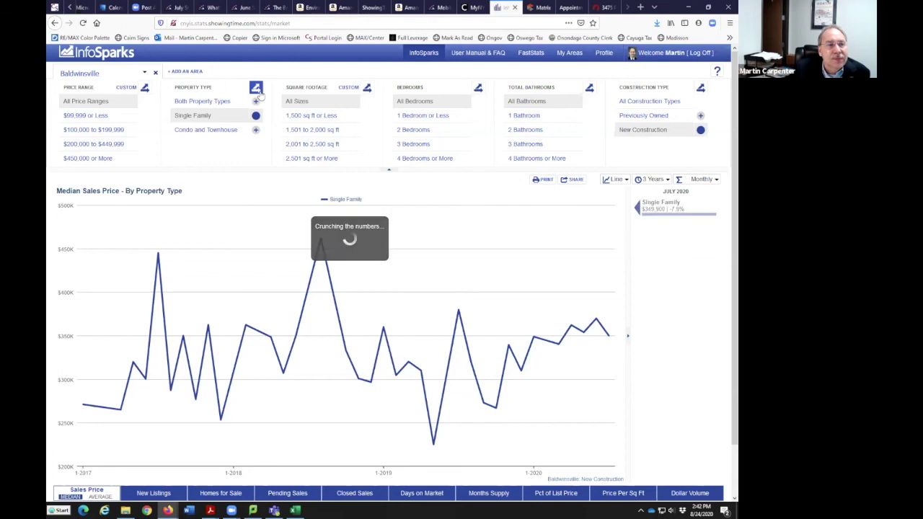
{"action": "left_click", "coordinate": [367, 88]}
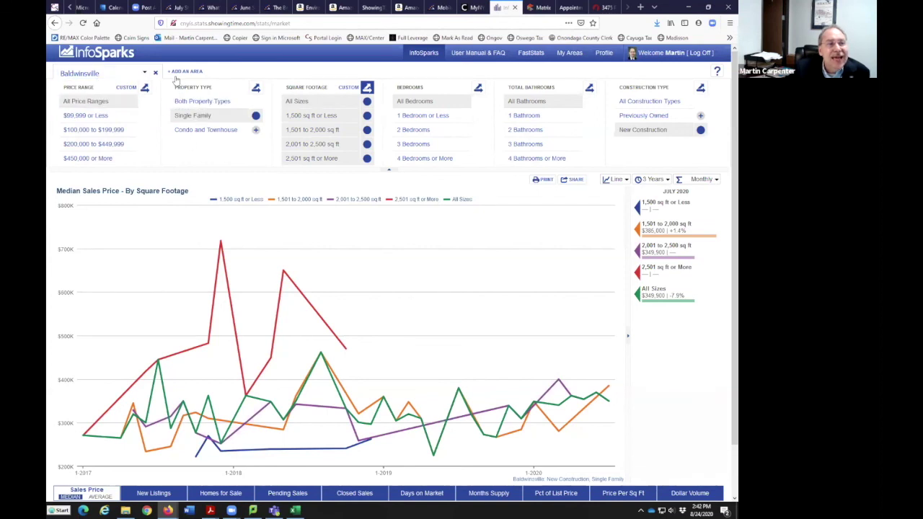
Compare Condo and Townhouse with both property types, return to single-family only, and add a second area
{"action": "left_click", "coordinate": [255, 89]}
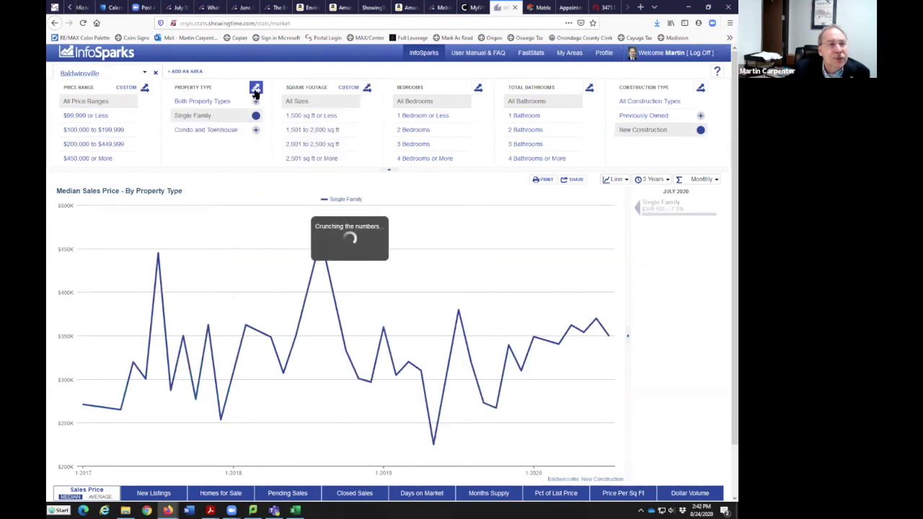
{"action": "left_click", "coordinate": [256, 130]}
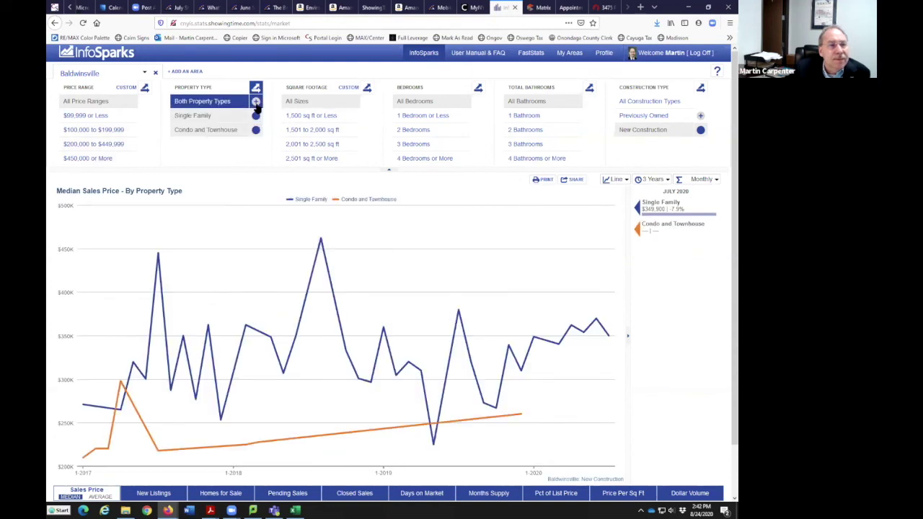
{"action": "left_click", "coordinate": [237, 105]}
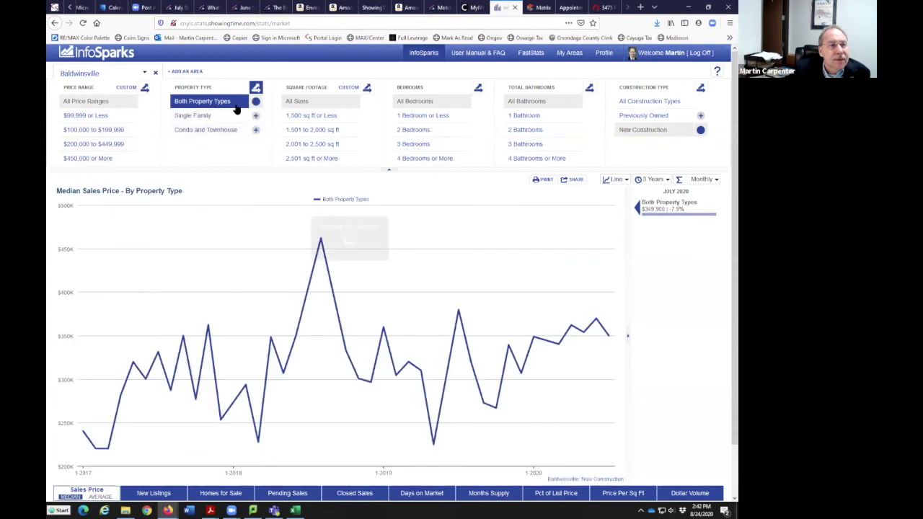
{"action": "left_click", "coordinate": [256, 130]}
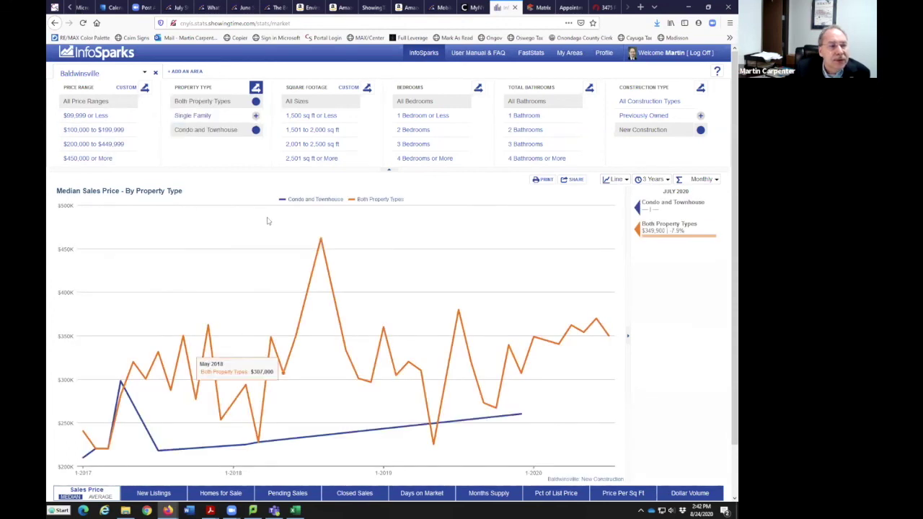
{"action": "left_click", "coordinate": [130, 103]}
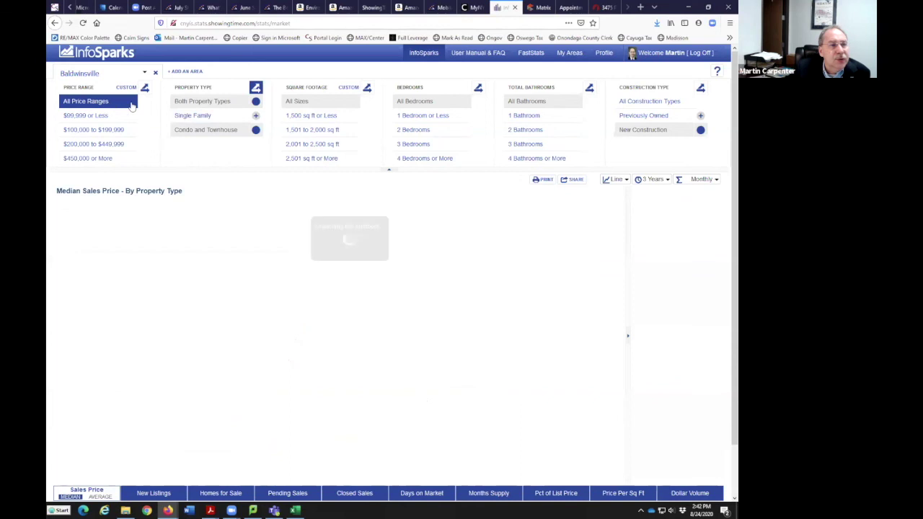
{"action": "left_click", "coordinate": [297, 102]}
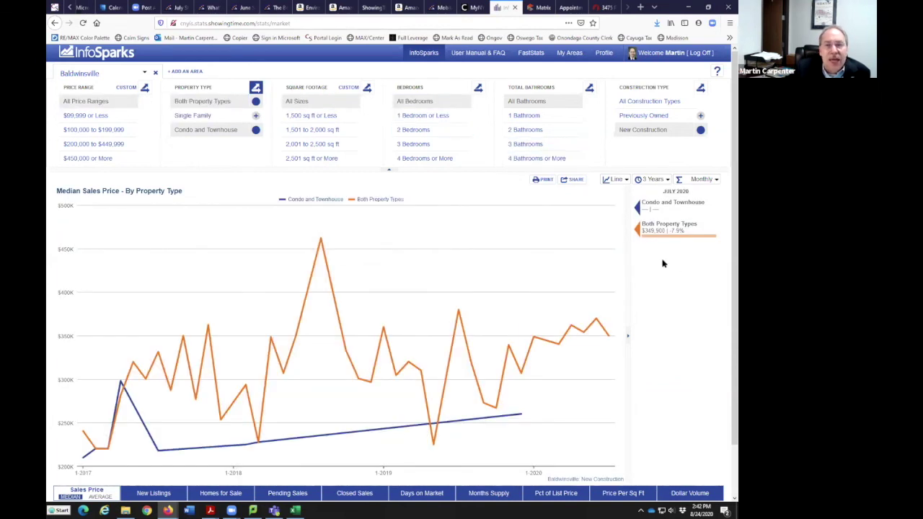
{"action": "left_click", "coordinate": [256, 130]}
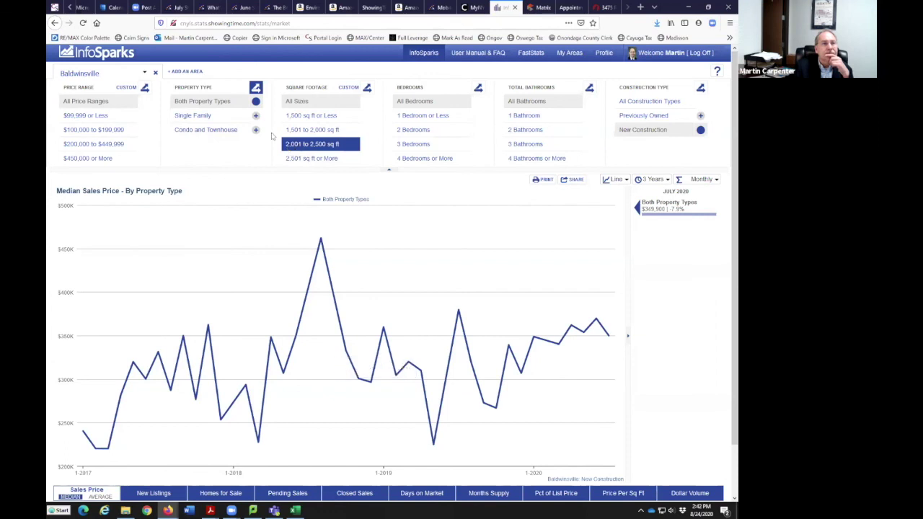
{"action": "left_click", "coordinate": [238, 116]}
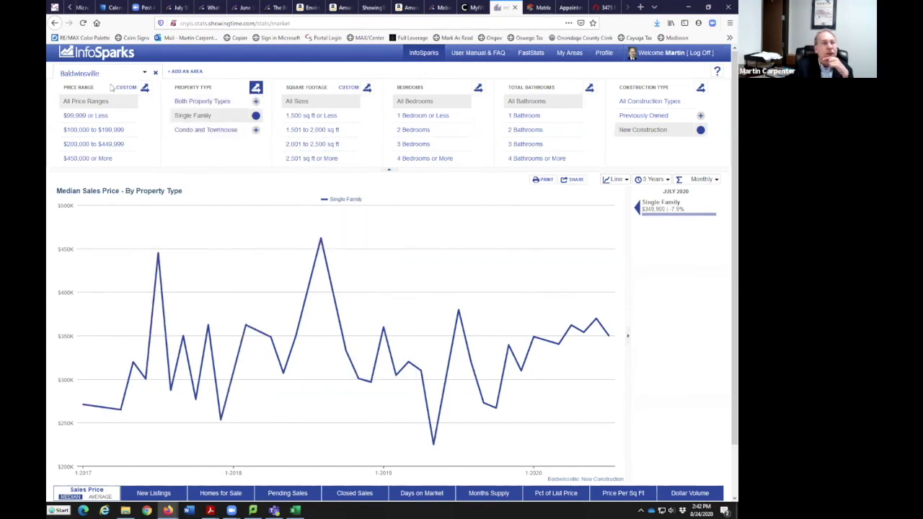
{"action": "left_click", "coordinate": [184, 71]}
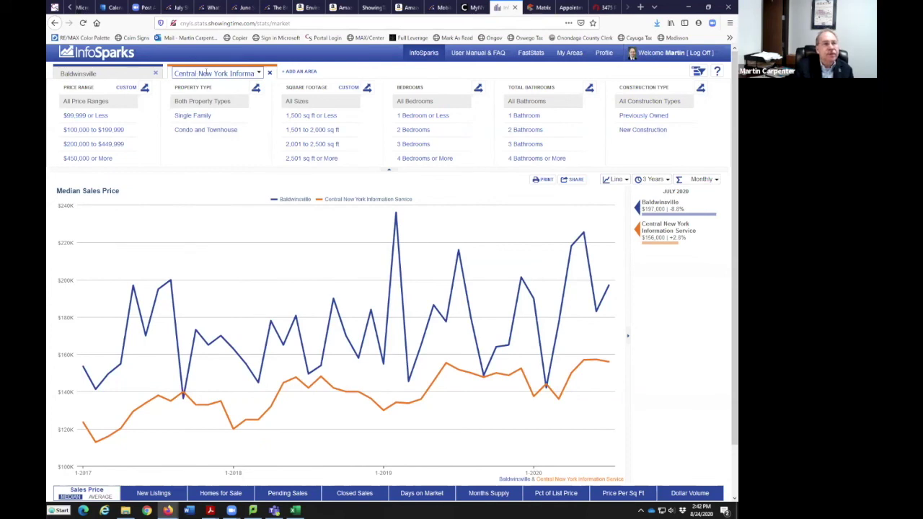
Pick Fayetteville-Manlius from the school district list as the second comparison area
{"action": "left_click", "coordinate": [206, 72]}
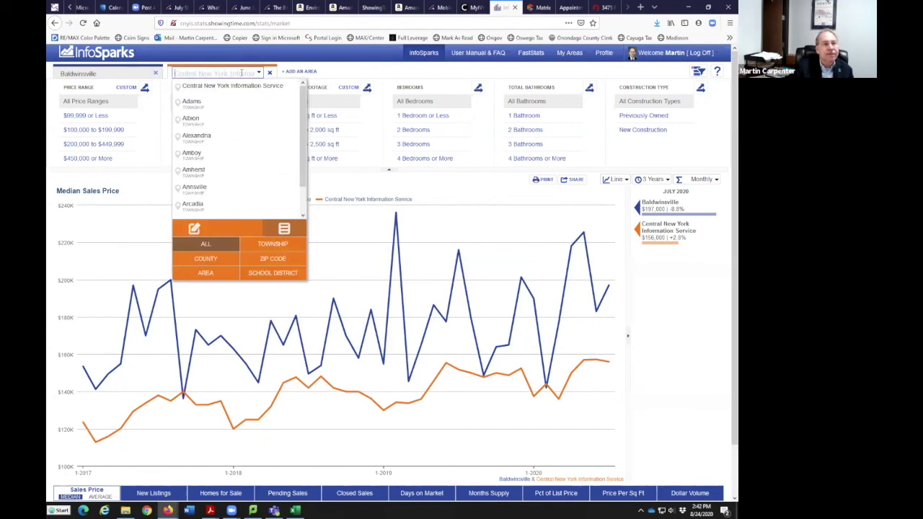
{"action": "left_click", "coordinate": [275, 275]}
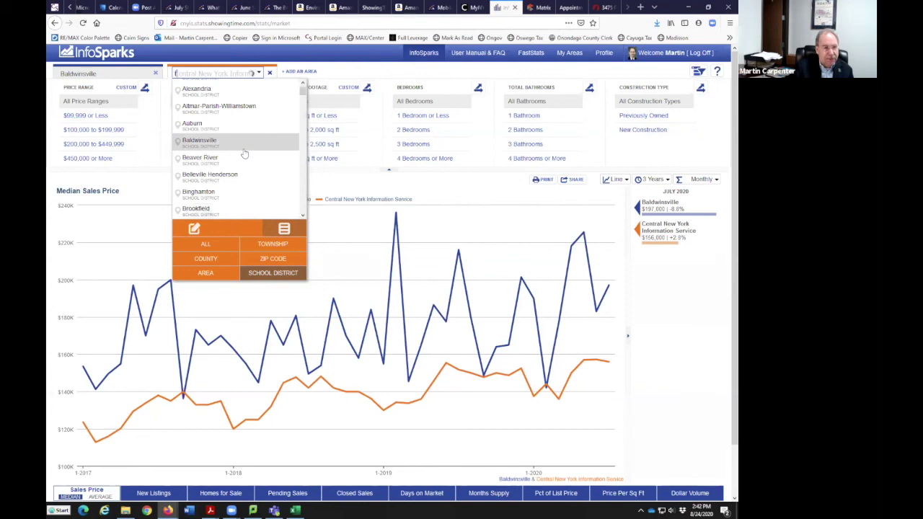
{"action": "scroll", "coordinate": [244, 152], "scroll_direction": "down", "scroll_amount": 5}
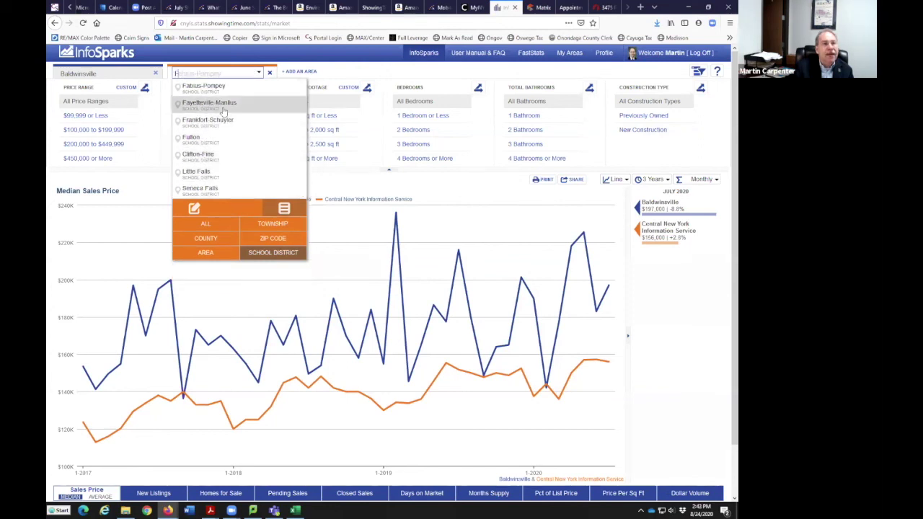
{"action": "left_click", "coordinate": [222, 105]}
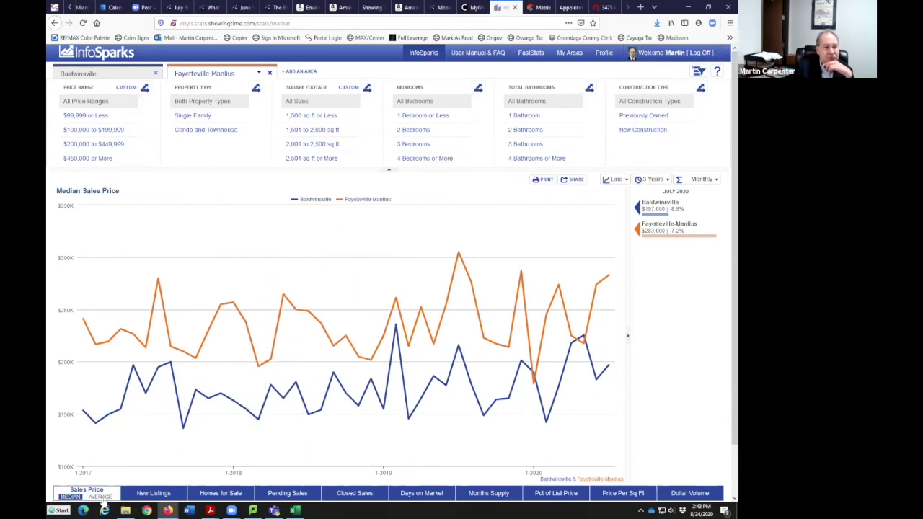
Show average sales price, then step through each metric from New Listings to Dollar Volume of Closed Sales
{"action": "left_click", "coordinate": [101, 496]}
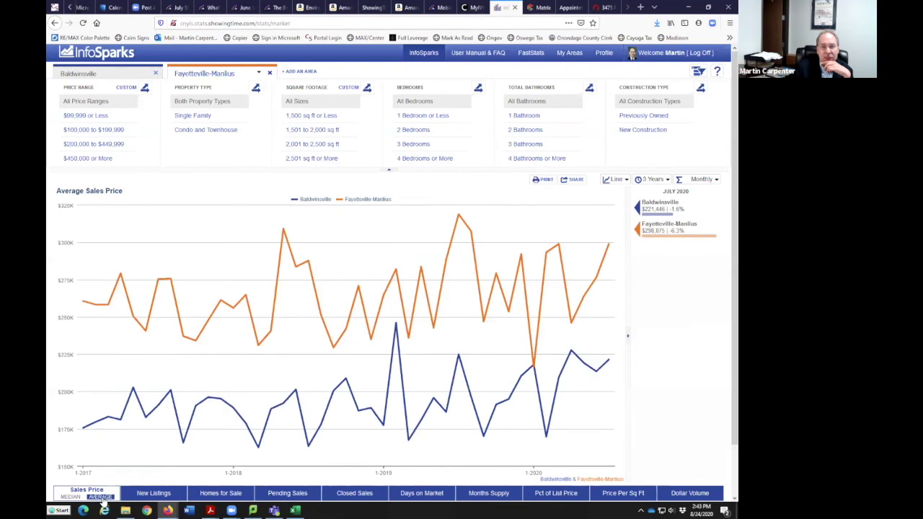
{"action": "left_click", "coordinate": [143, 496]}
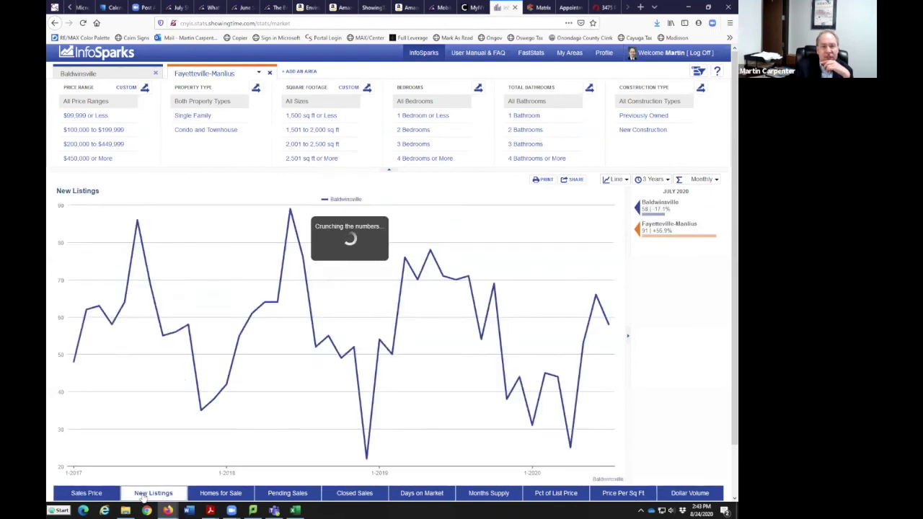
{"action": "left_click", "coordinate": [221, 497]}
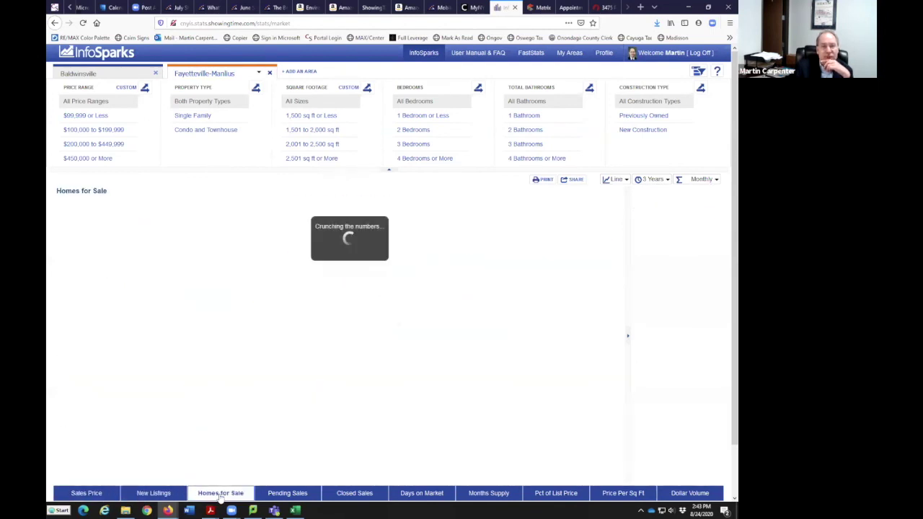
{"action": "left_click", "coordinate": [272, 498]}
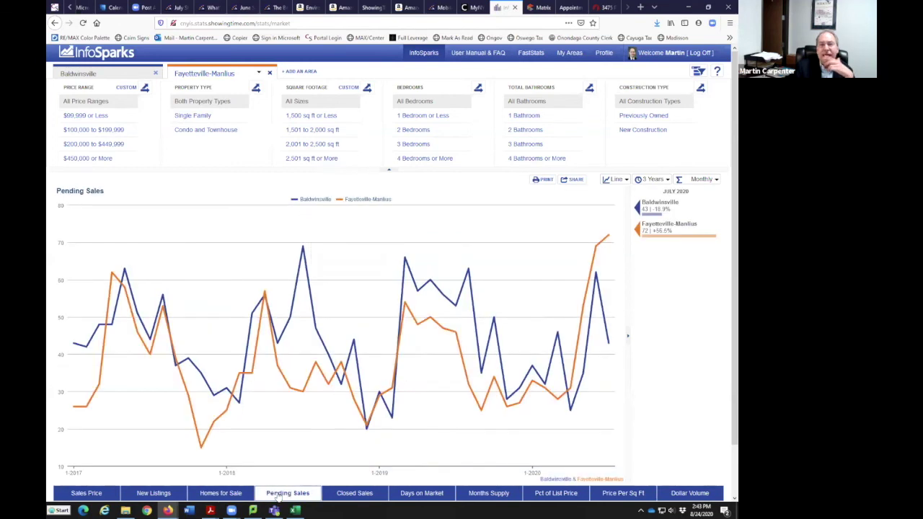
{"action": "left_click", "coordinate": [346, 495]}
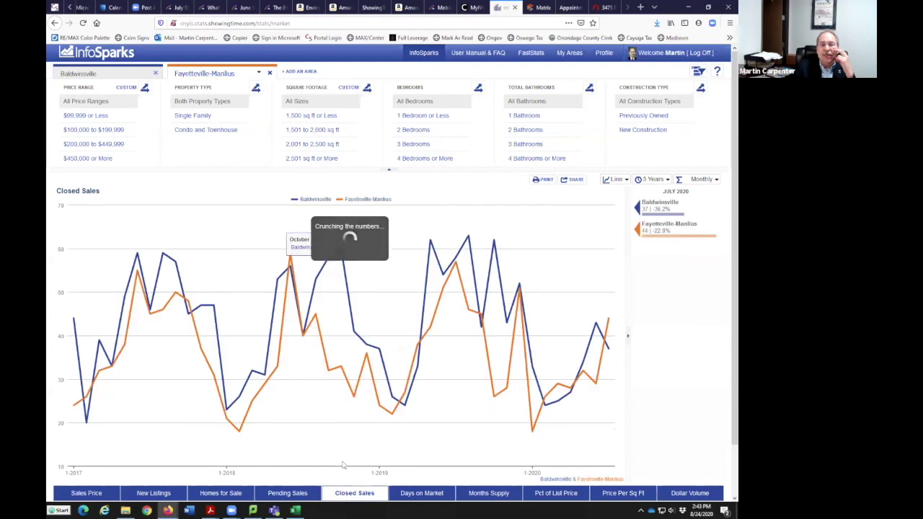
{"action": "left_click", "coordinate": [423, 493]}
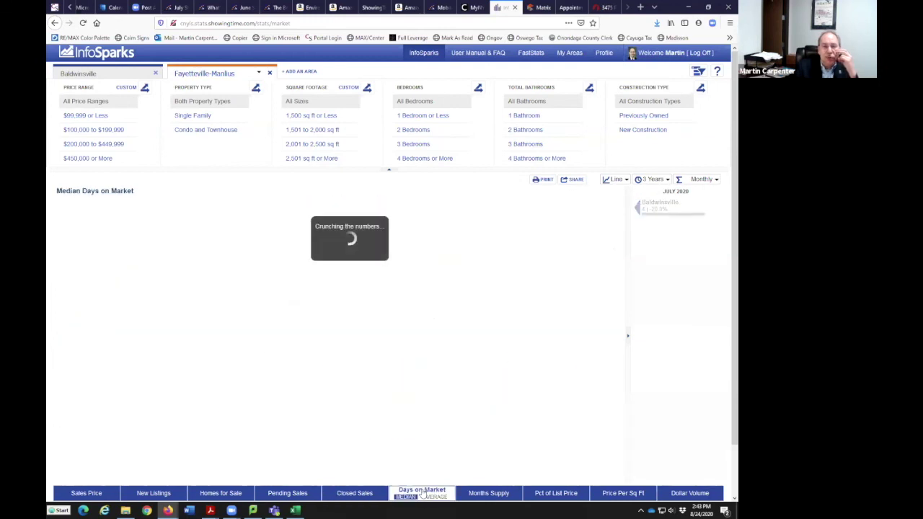
{"action": "left_click", "coordinate": [496, 497]}
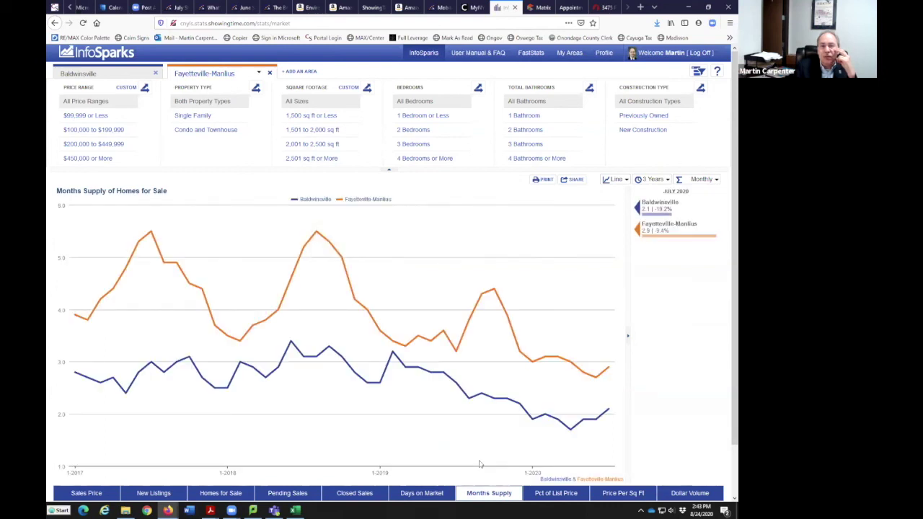
{"action": "left_click", "coordinate": [556, 494]}
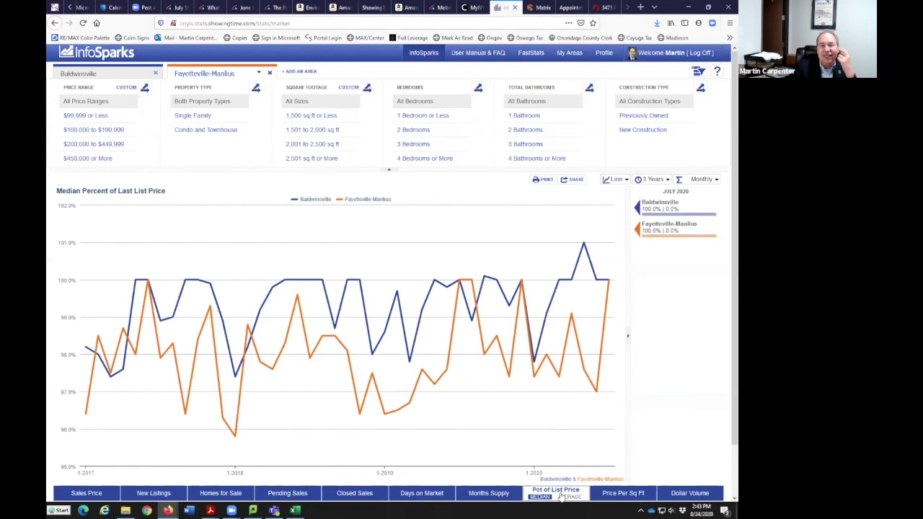
{"action": "left_click", "coordinate": [624, 494]}
{"action": "mouse_move", "coordinate": [612, 273]}
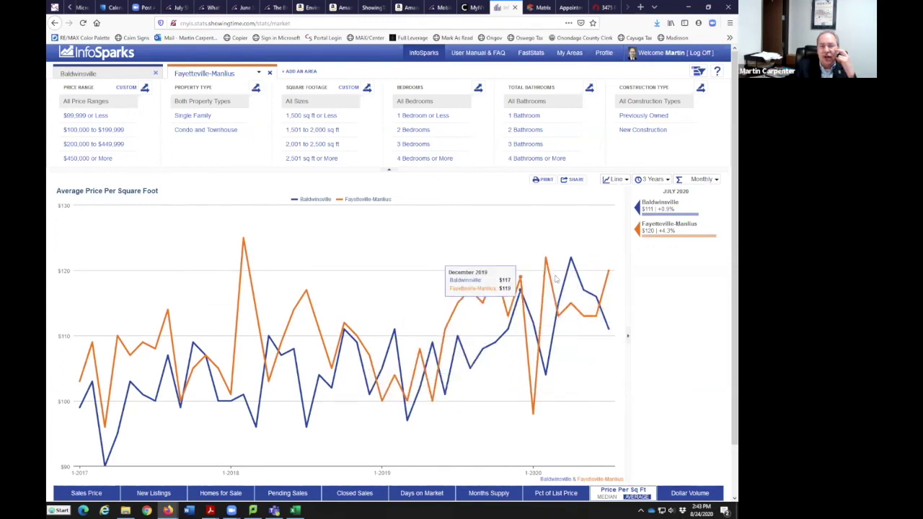
{"action": "left_click", "coordinate": [680, 490]}
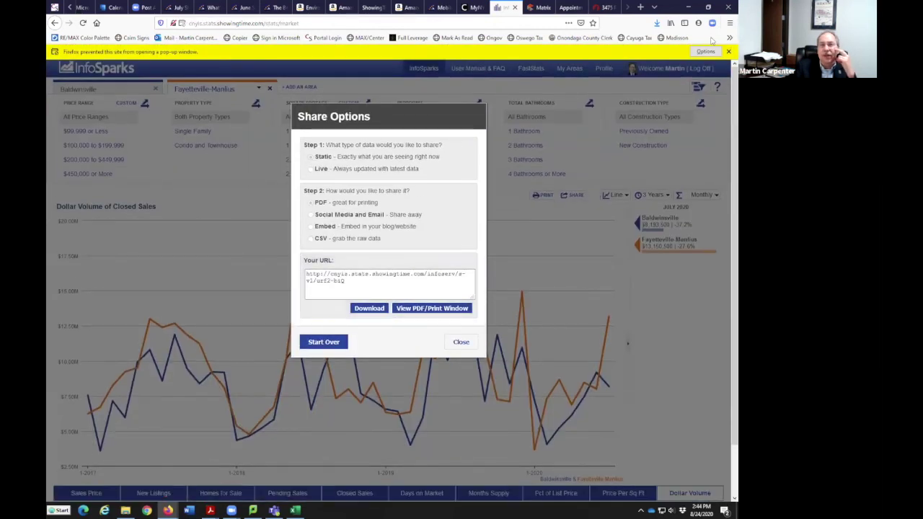
Allow pop-ups for the InfoSparks stats site, dismiss the PDF open prompt, and close Share Options
{"action": "left_click", "coordinate": [705, 51]}
{"action": "left_click", "coordinate": [649, 63]}
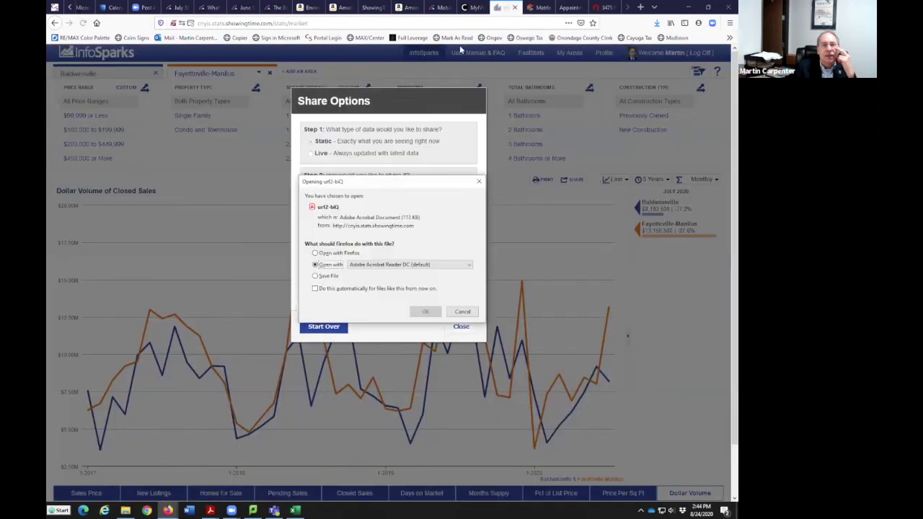
{"action": "left_click", "coordinate": [461, 312]}
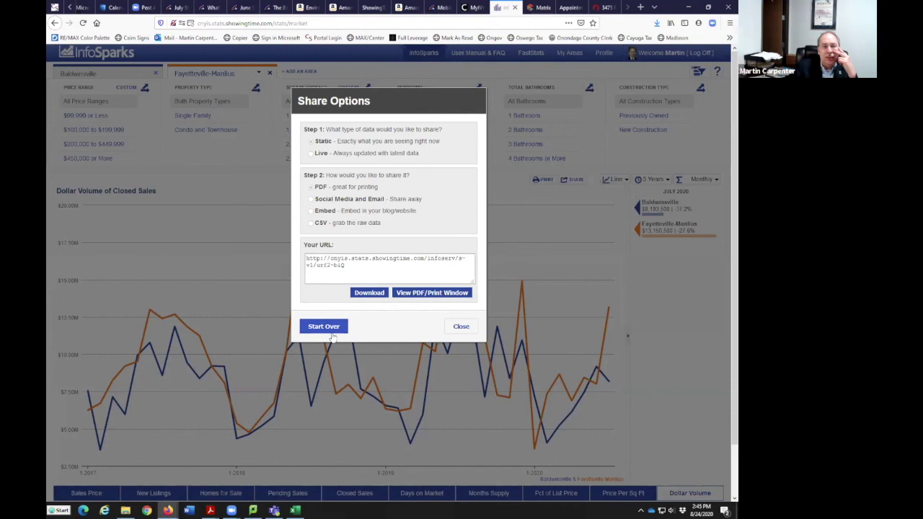
{"action": "left_click", "coordinate": [458, 329]}
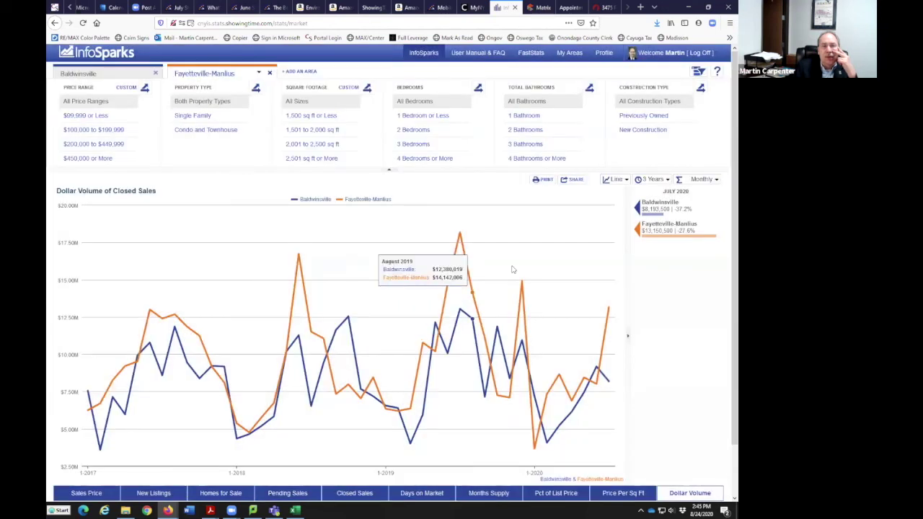
Generate a static social media and email link for the Dollar Volume chart, then switch to the portal tab
{"action": "left_click", "coordinate": [575, 181]}
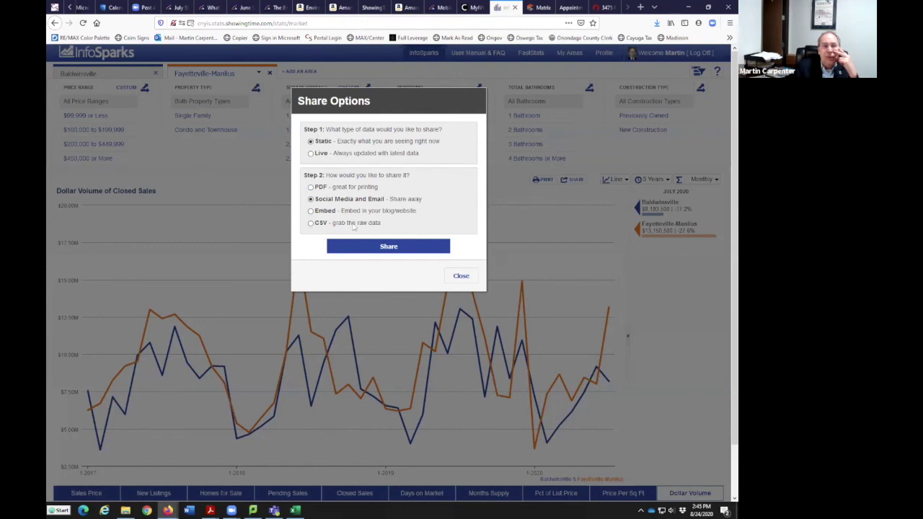
{"action": "left_click", "coordinate": [377, 248]}
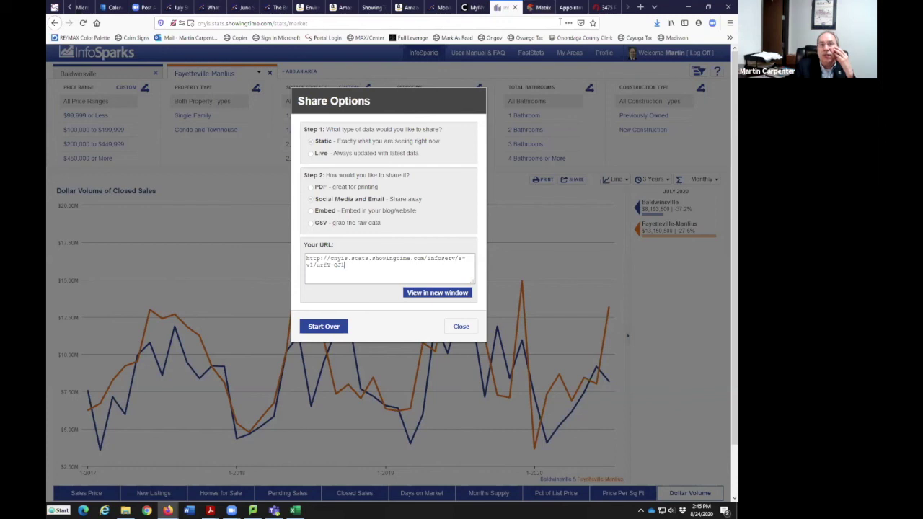
{"action": "key", "text": "ctrl+shift+Tab"}
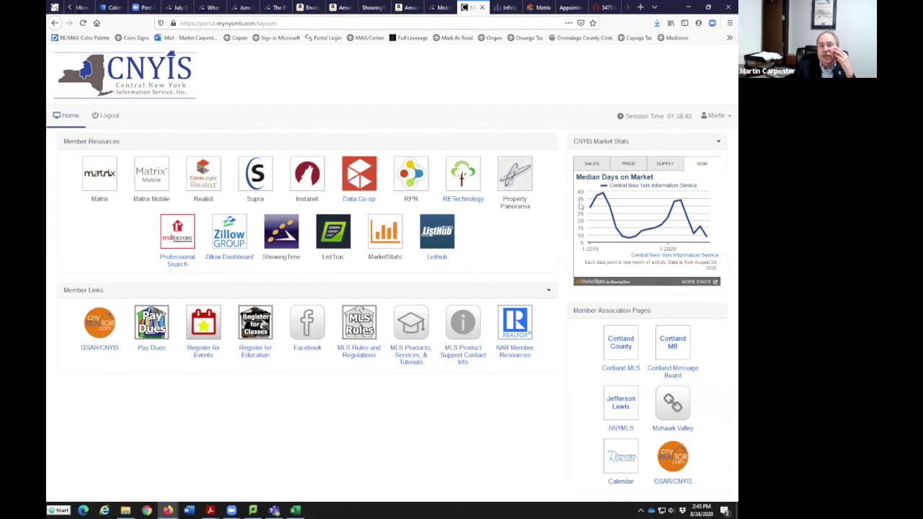
Cycle through the ShowingTime and Matrix browser tabs and return to the InfoSparks share-link tab
{"action": "left_click", "coordinate": [570, 7]}
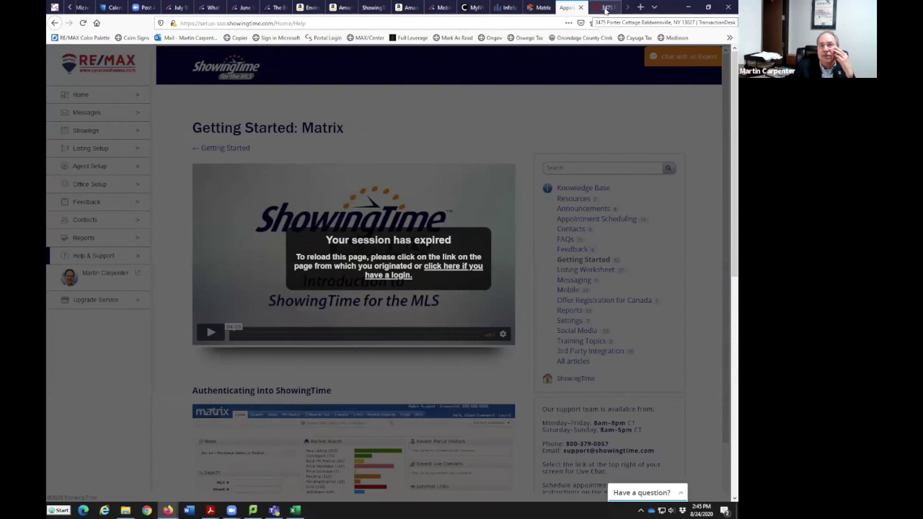
{"action": "left_click", "coordinate": [604, 7]}
{"action": "left_click", "coordinate": [542, 7]}
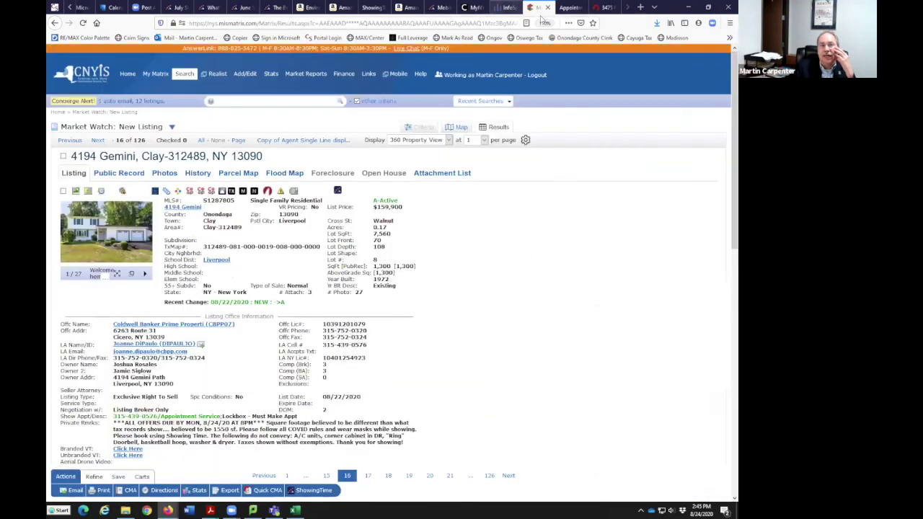
{"action": "left_click", "coordinate": [505, 7]}
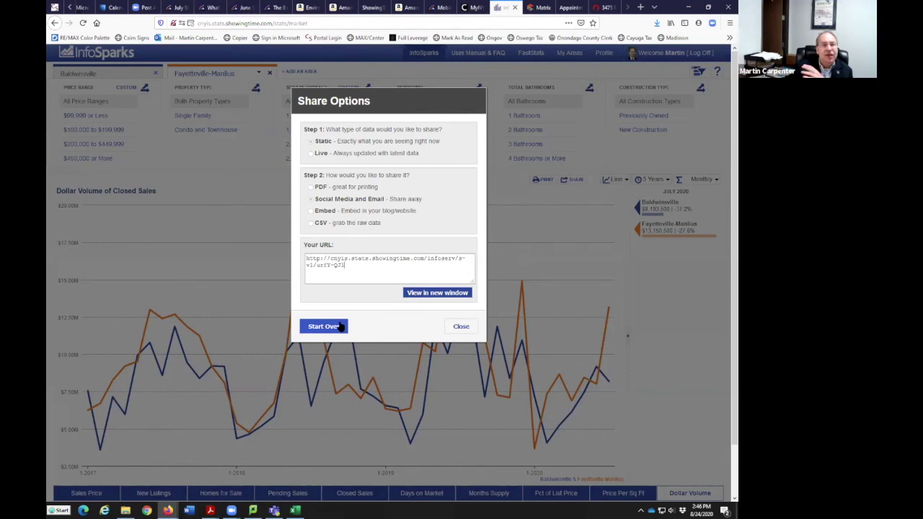
Close Share Options and remove Fayetteville-Manlius so only Baldwinsville dollar volume remains
{"action": "left_click", "coordinate": [461, 326]}
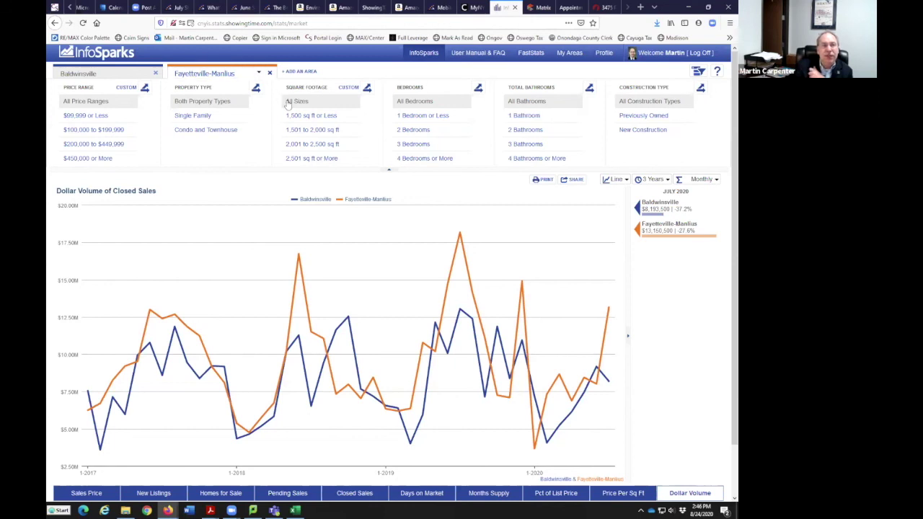
{"action": "mouse_move", "coordinate": [609, 379]}
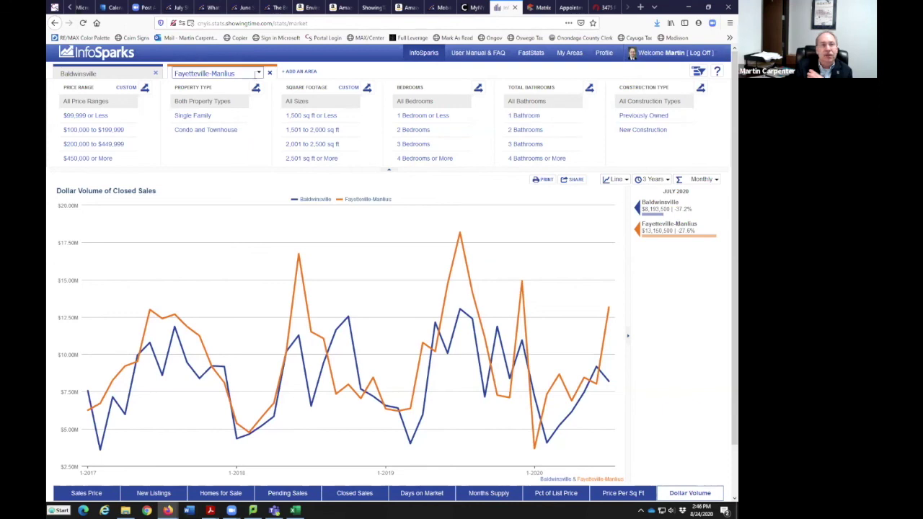
{"action": "left_click", "coordinate": [269, 73]}
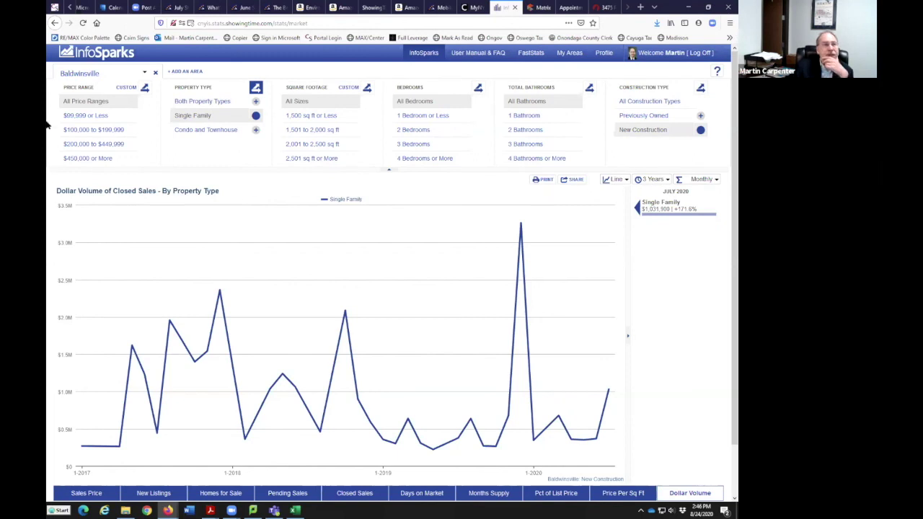
In the area picker, hide the area type filters and choose Draw Area for a custom map area
{"action": "left_click", "coordinate": [144, 73]}
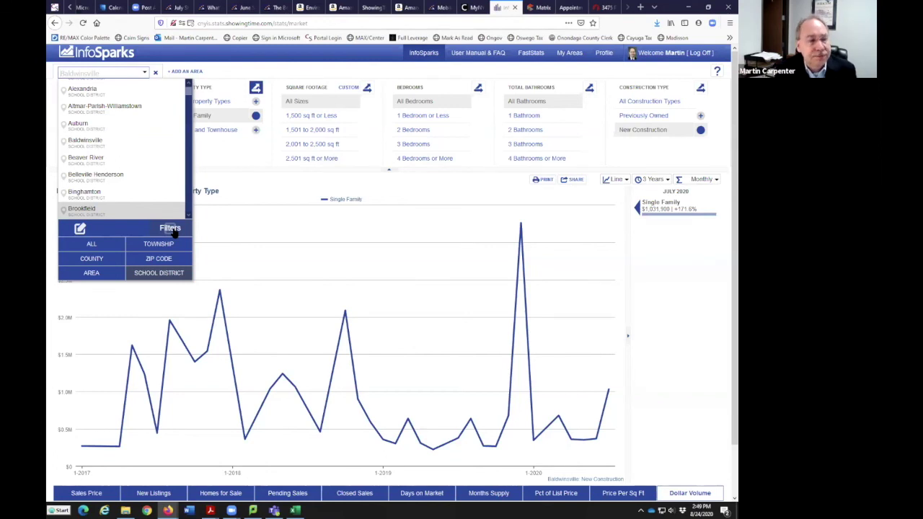
{"action": "left_click", "coordinate": [172, 229]}
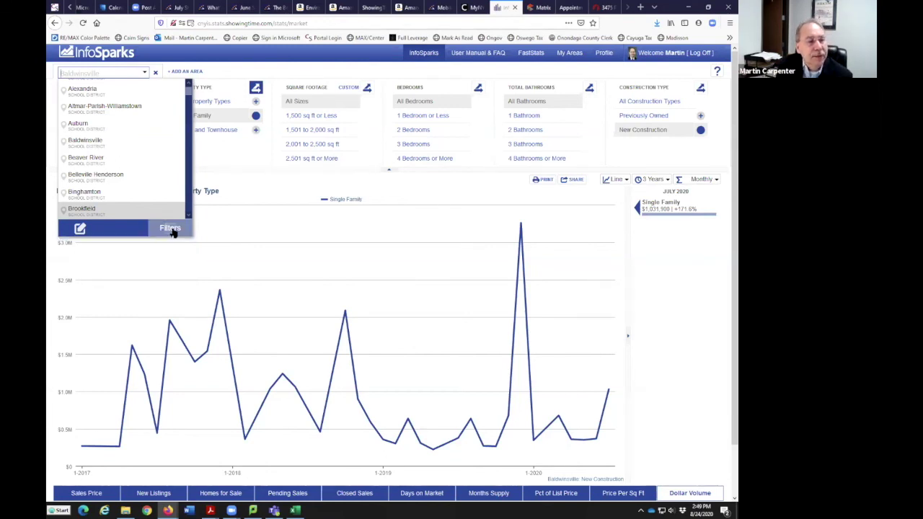
{"action": "left_click", "coordinate": [80, 228]}
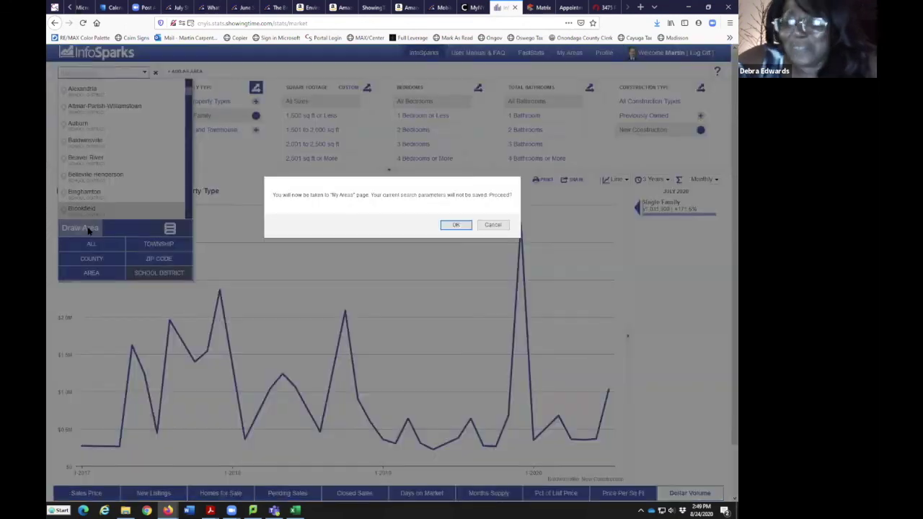